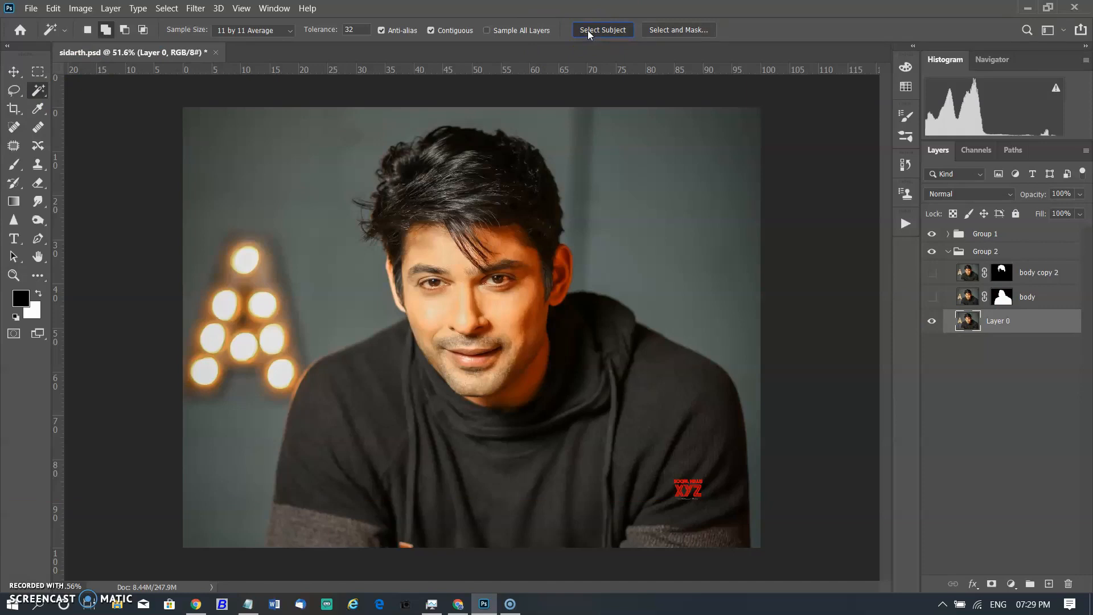
click(589, 33)
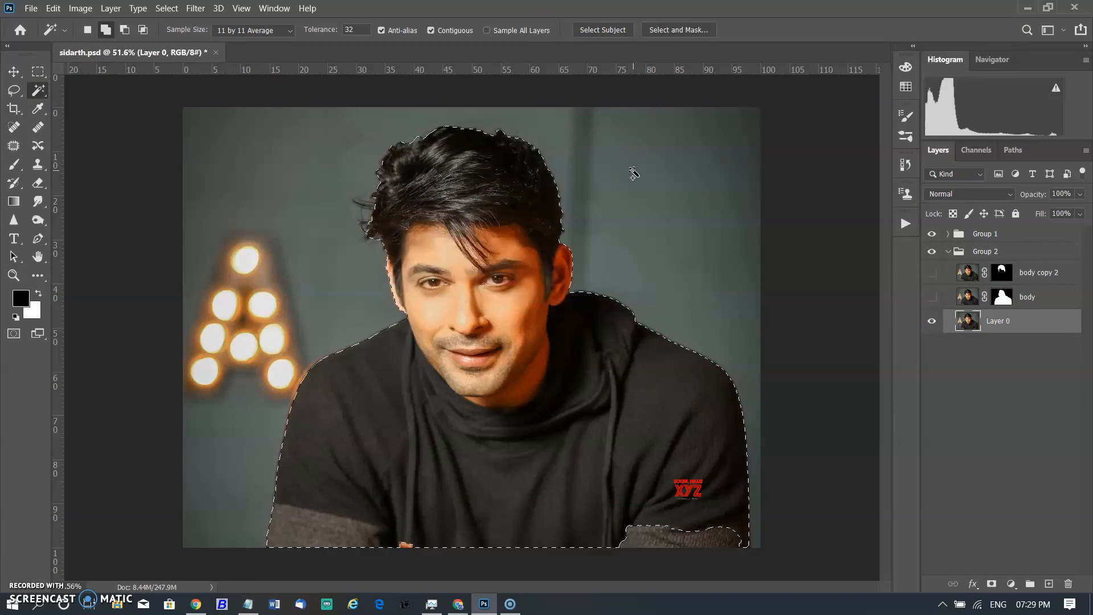
scroll(523, 311, up, 4)
scroll(366, 322, up, 3)
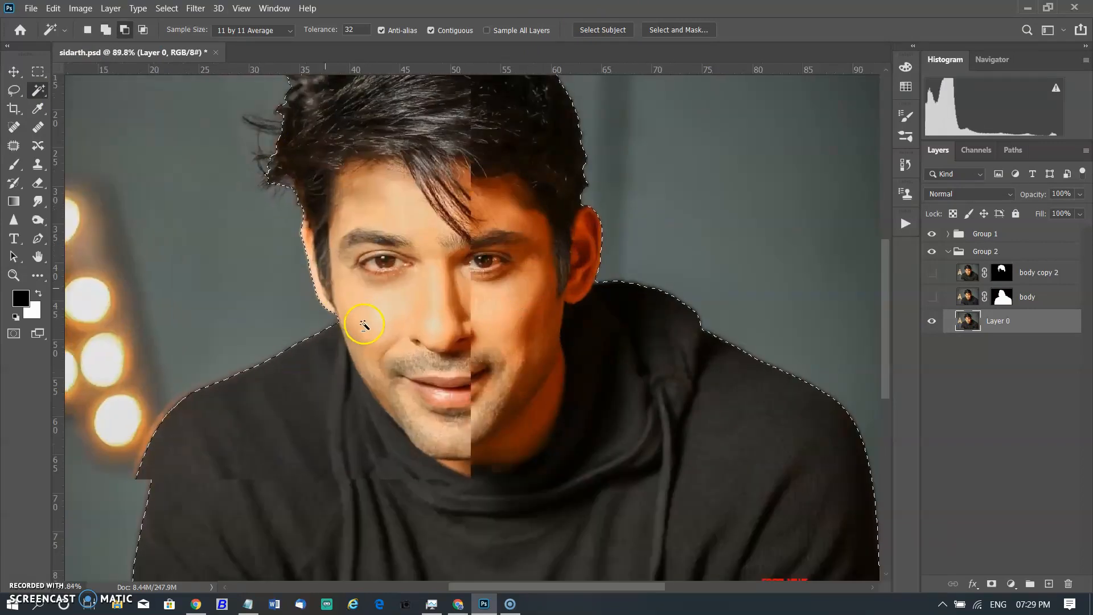
scroll(400, 214, down, 5)
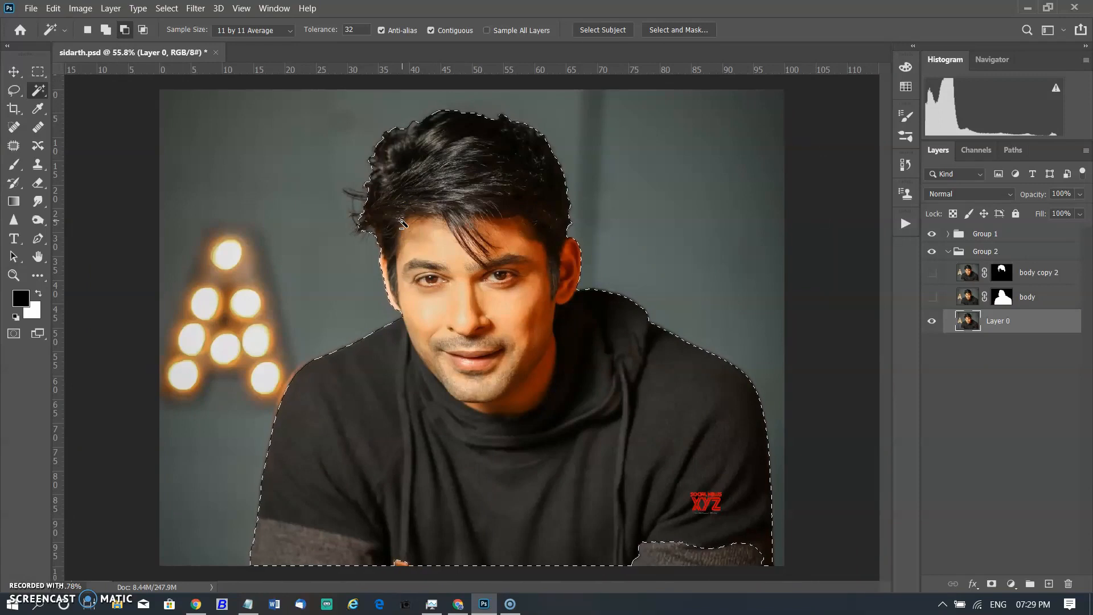
Show the body and body copy 2 layers in place of Layer 0, and clear the selection.
click(931, 299)
click(932, 322)
click(932, 275)
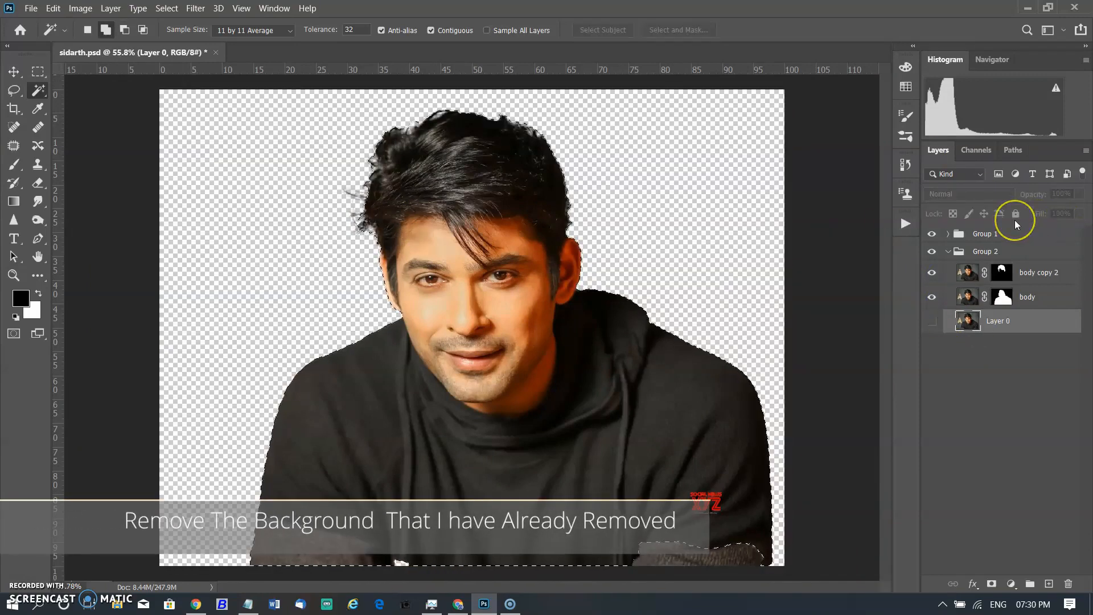
key(ctrl+d)
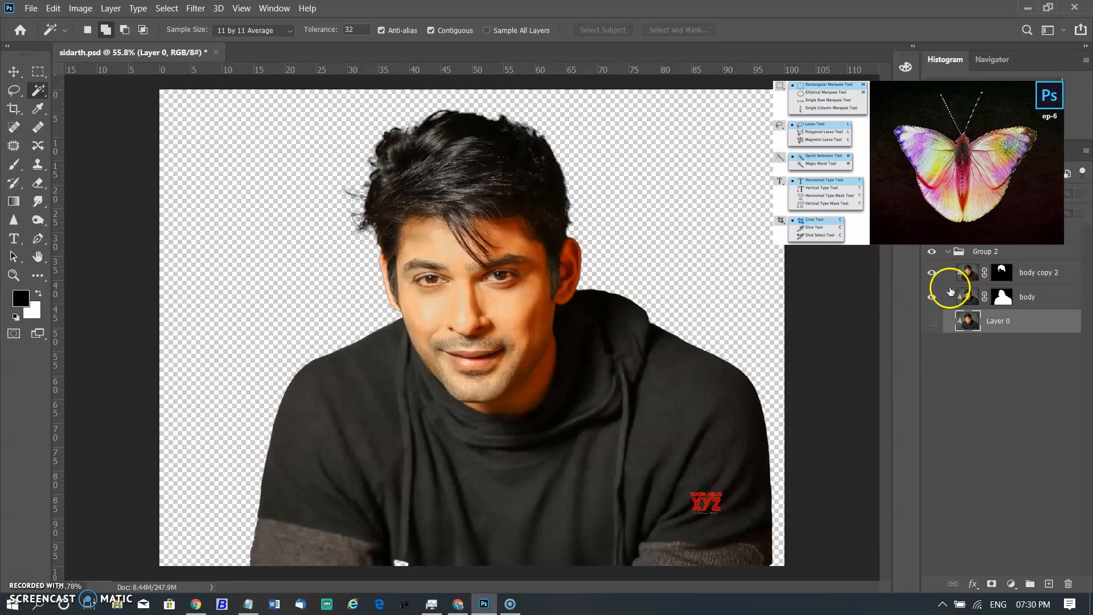
Expand Group 1 and open the Filter Gallery smart filter on Layer 1 for editing.
click(931, 321)
click(929, 329)
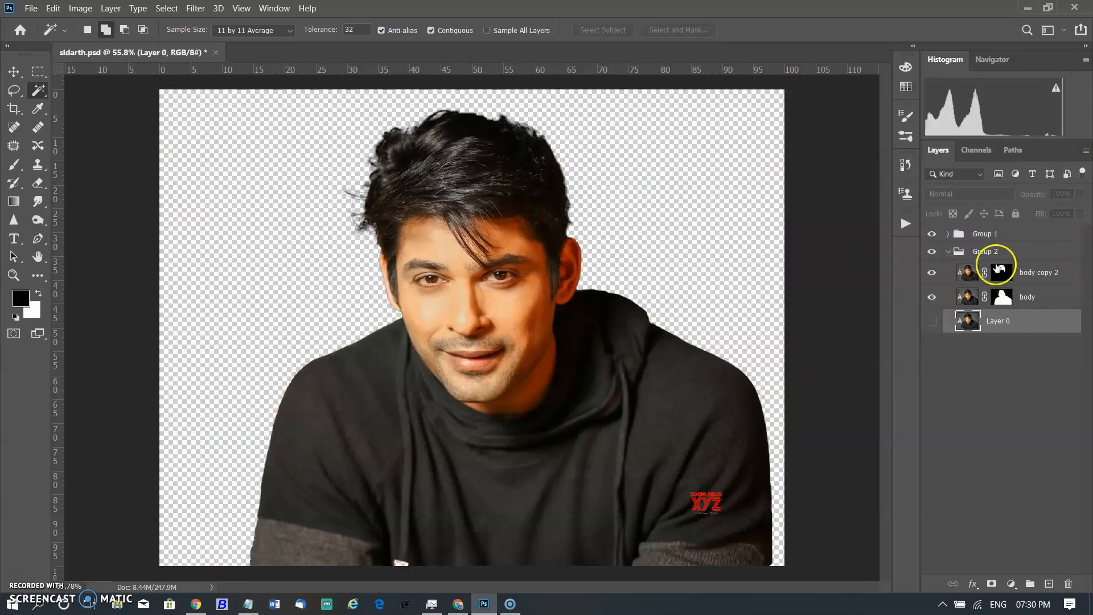
click(948, 234)
scroll(1087, 333, down, 1)
drag(1087, 336, 1087, 512)
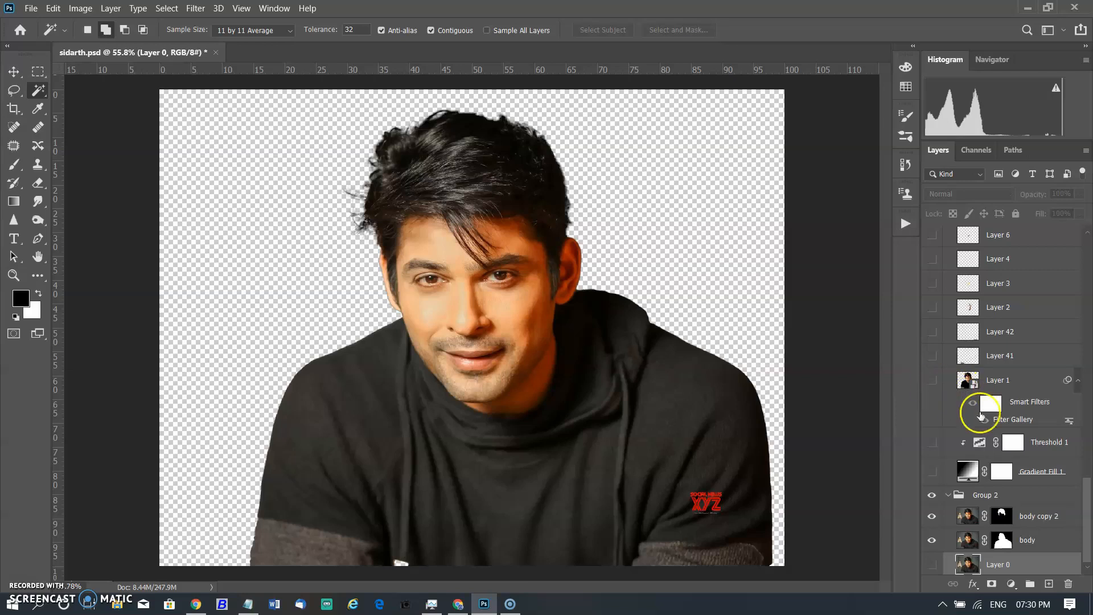
click(1021, 420)
double_click(1022, 422)
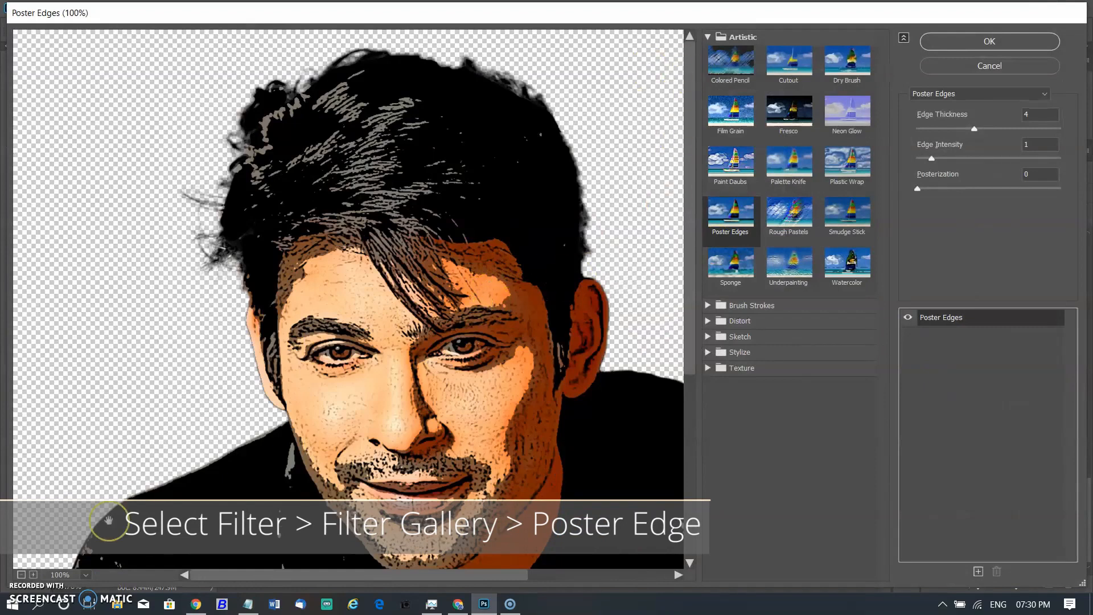
Set Poster Edges to Edge Thickness 4, Edge Intensity 1 and Posterization 0, and apply the filter.
click(18, 574)
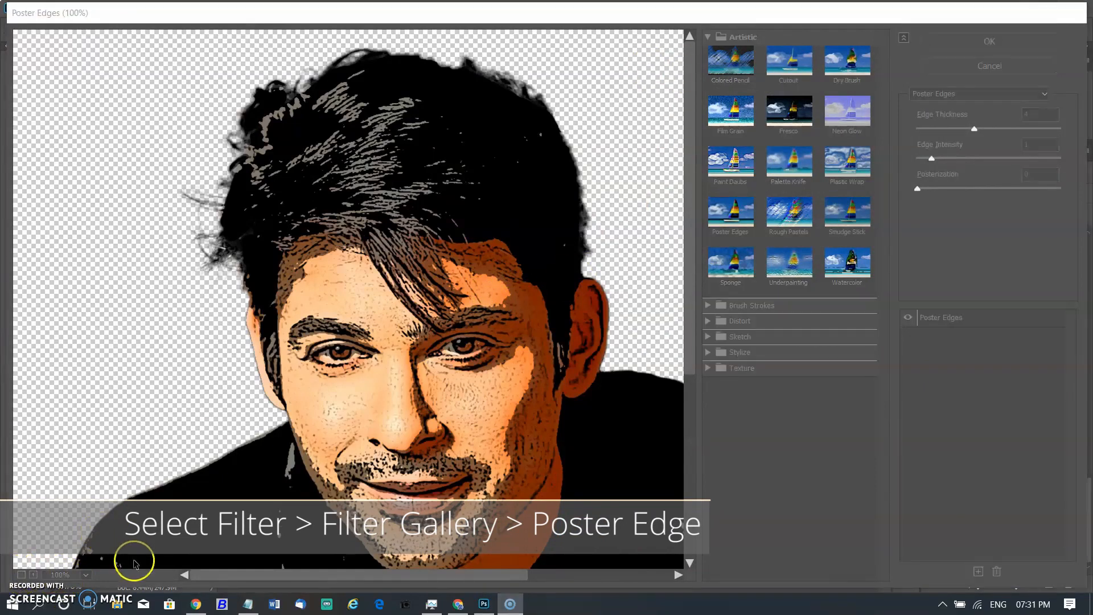
click(312, 344)
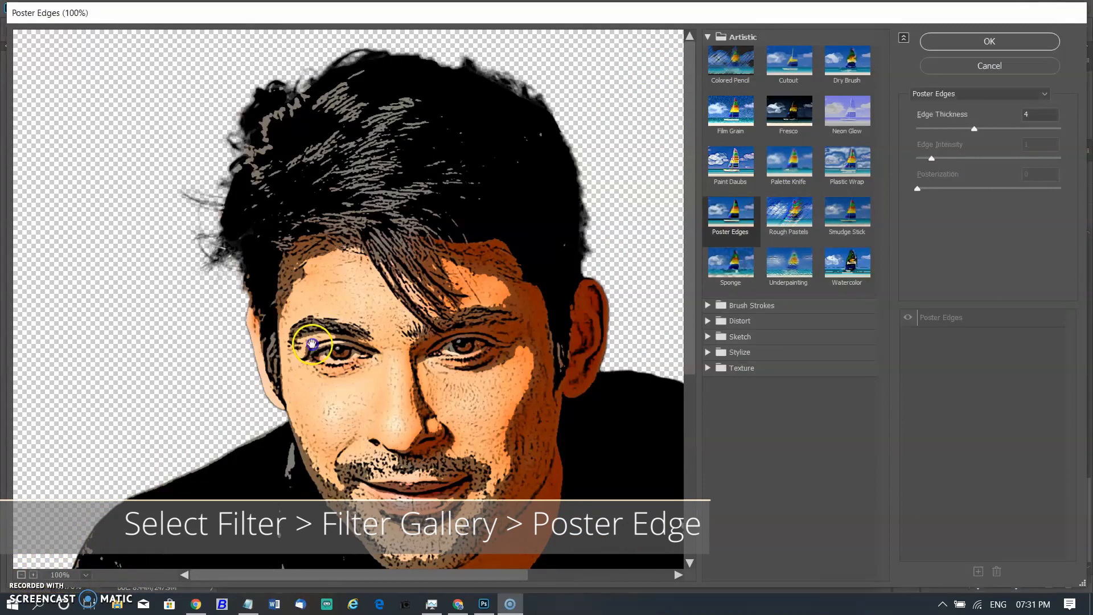
scroll(344, 314, down, 2)
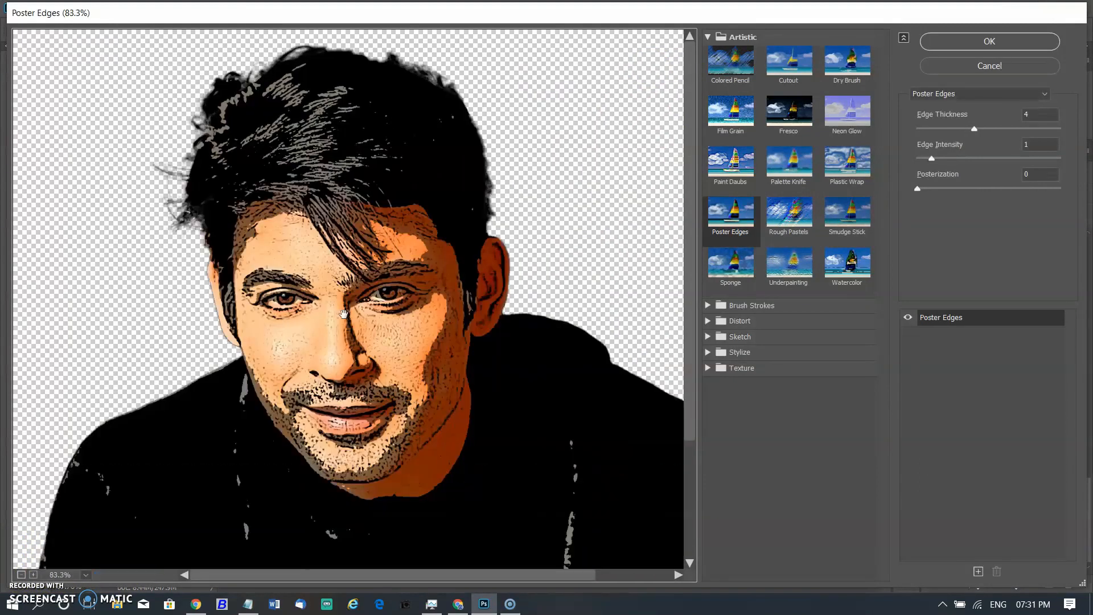
click(730, 211)
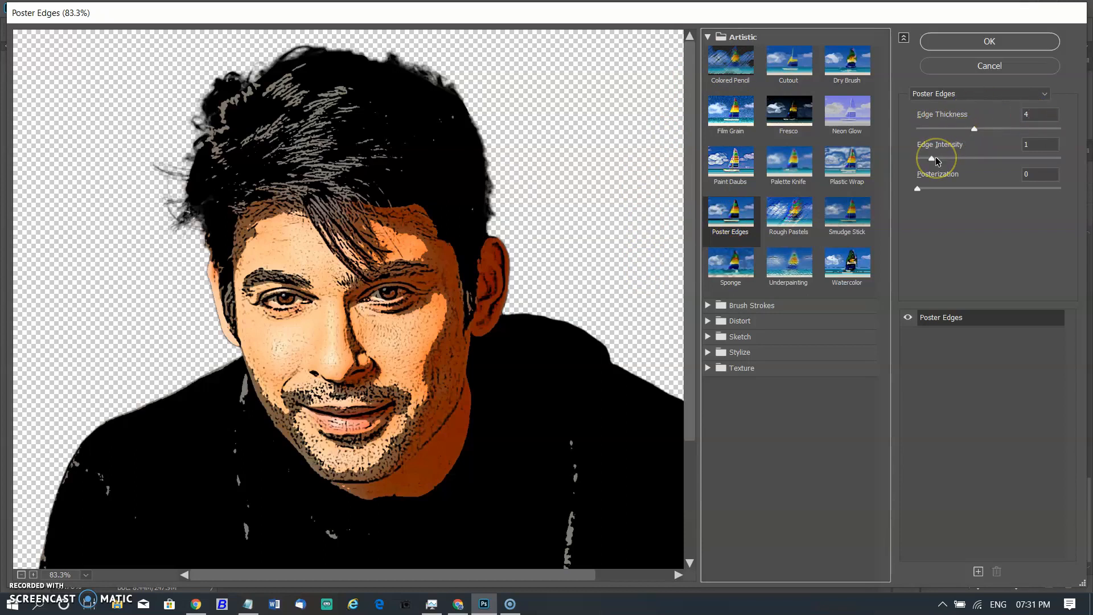
click(917, 193)
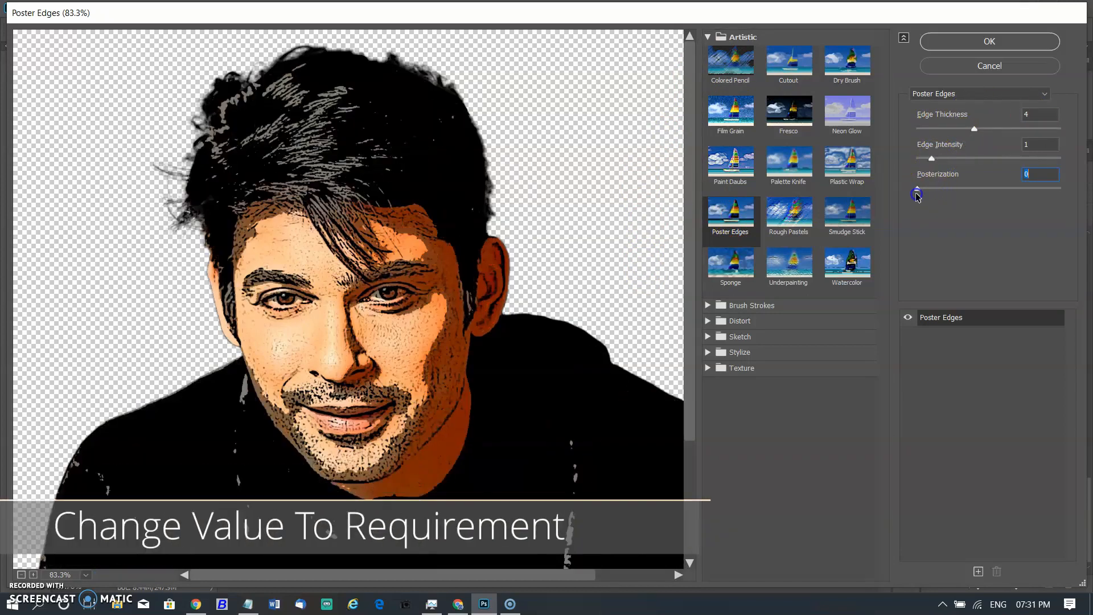
drag(975, 127, 1018, 138)
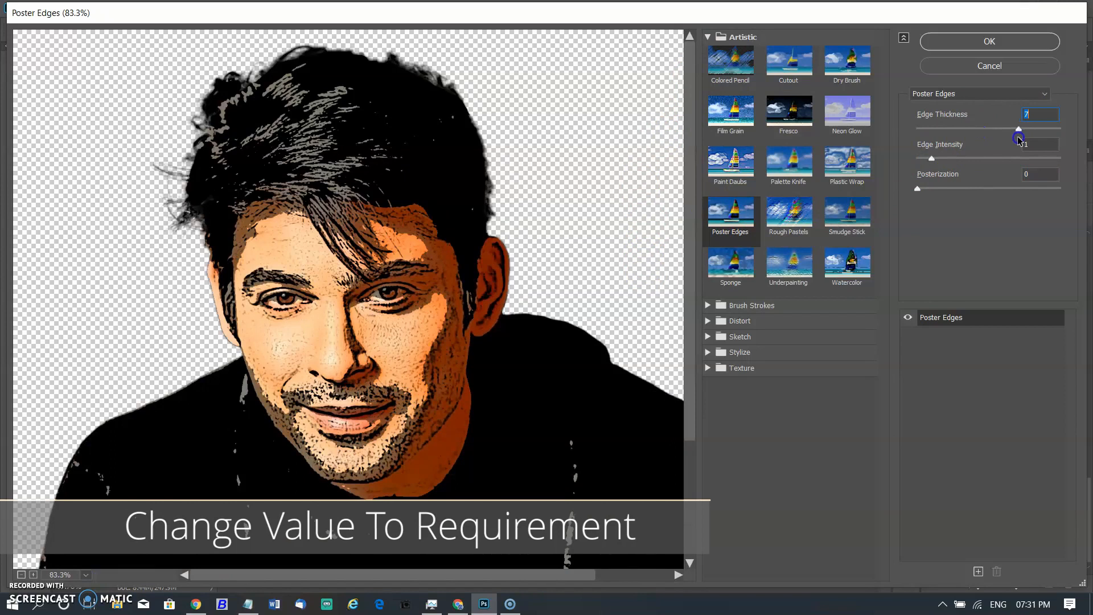
text(4)
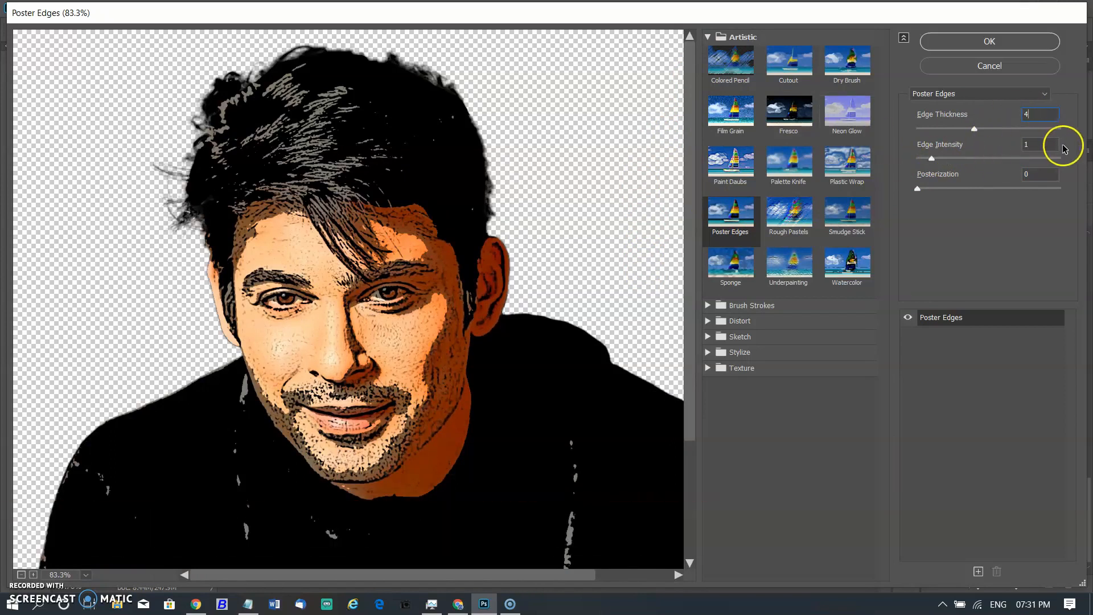
text(5)
text(1)
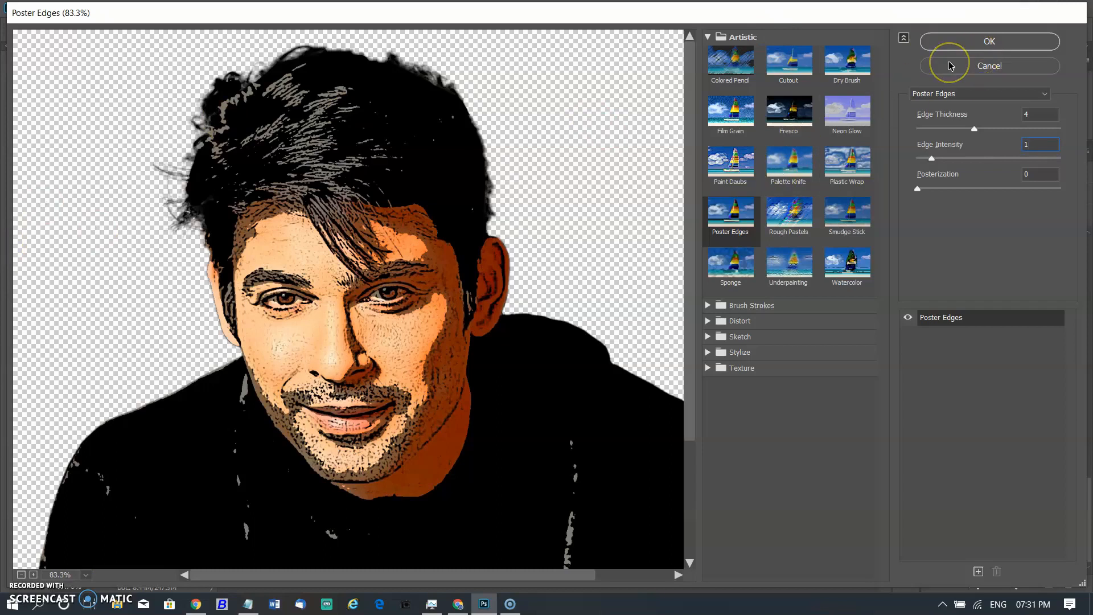
click(971, 44)
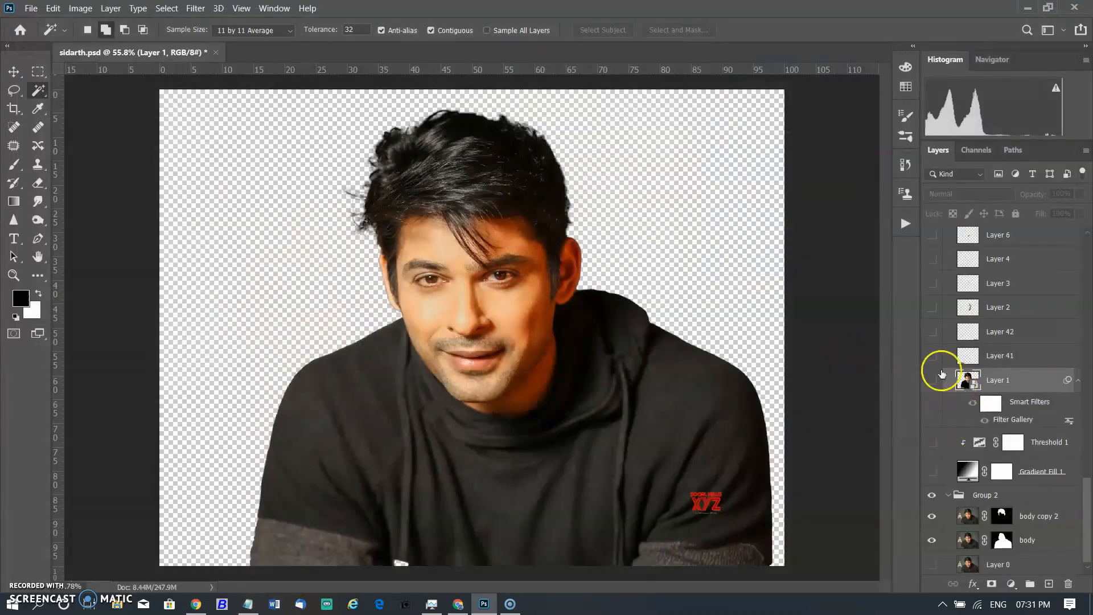
Make Layer 1, Layer 41 and Layer 42 visible.
click(933, 381)
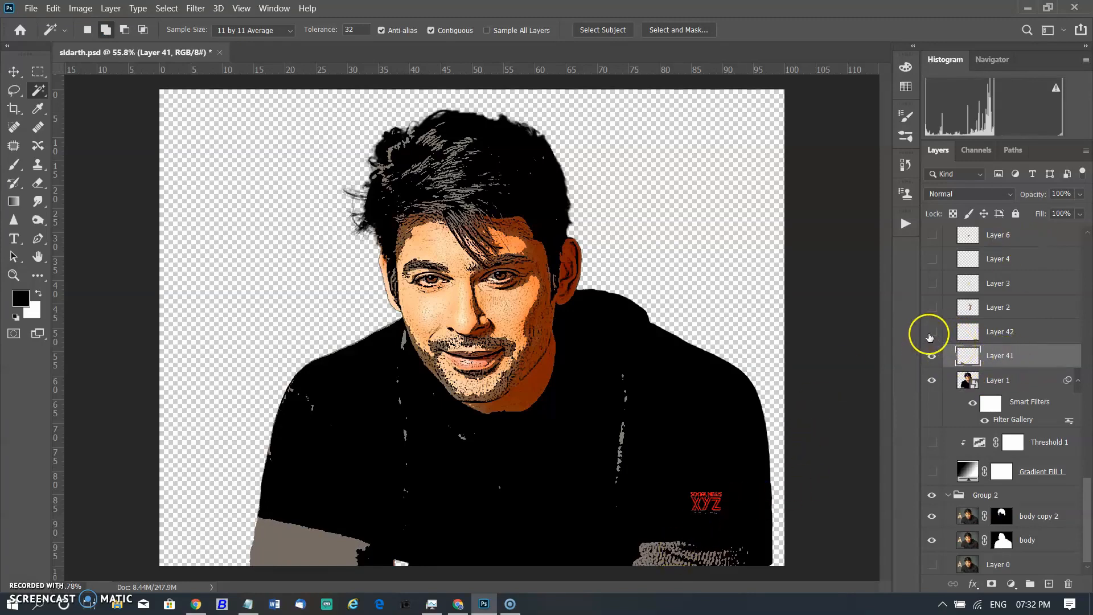
ctrl+click(972, 331)
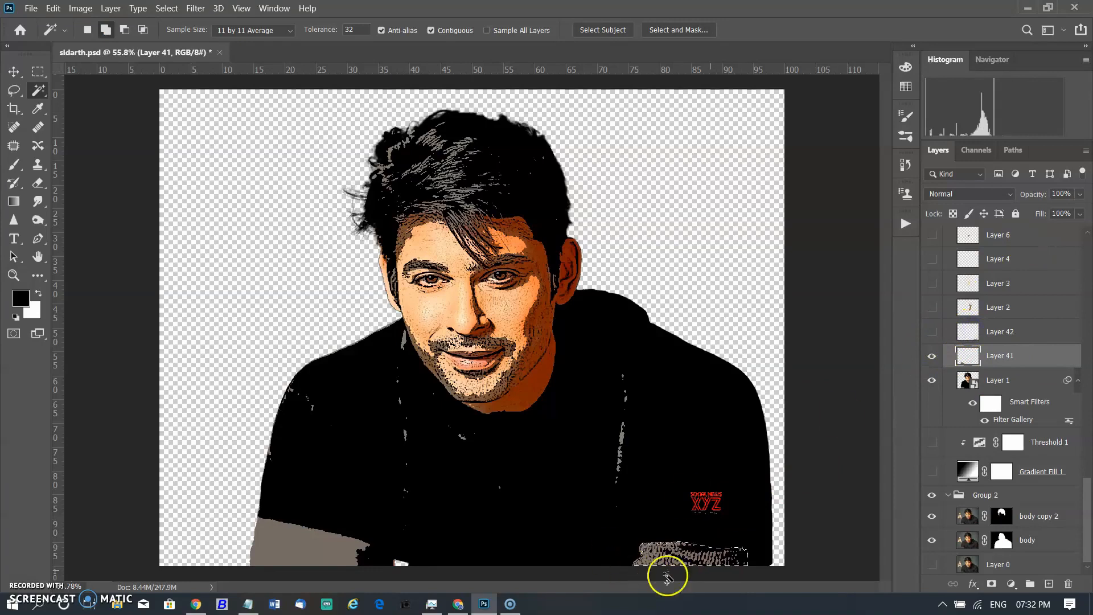
click(930, 335)
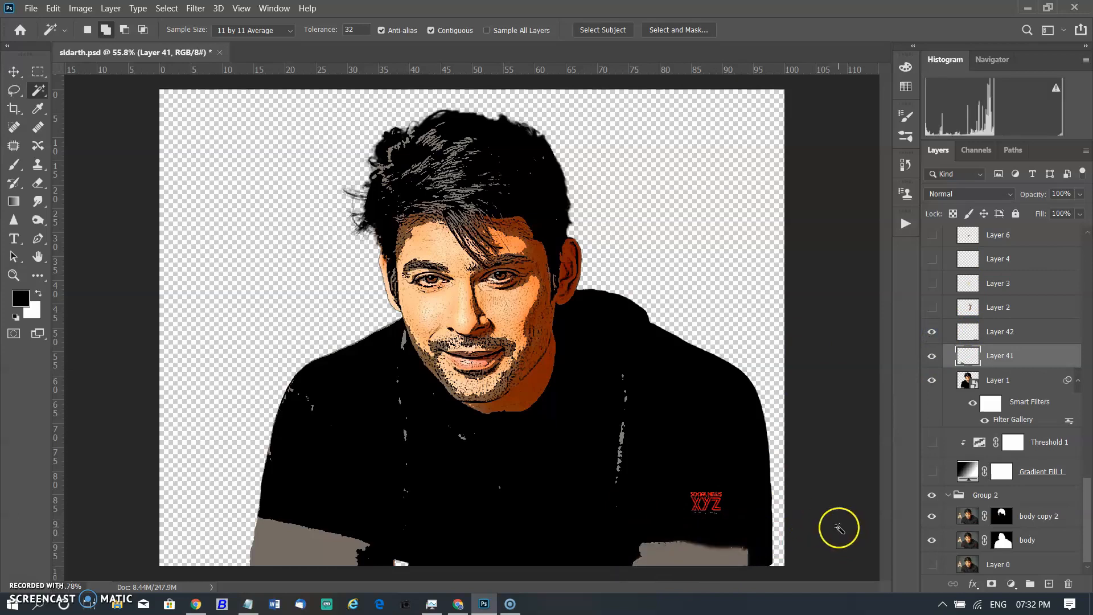
Browse the Navigator, Paths and Channels panels, including the list of saved paths.
scroll(942, 352, up, 1)
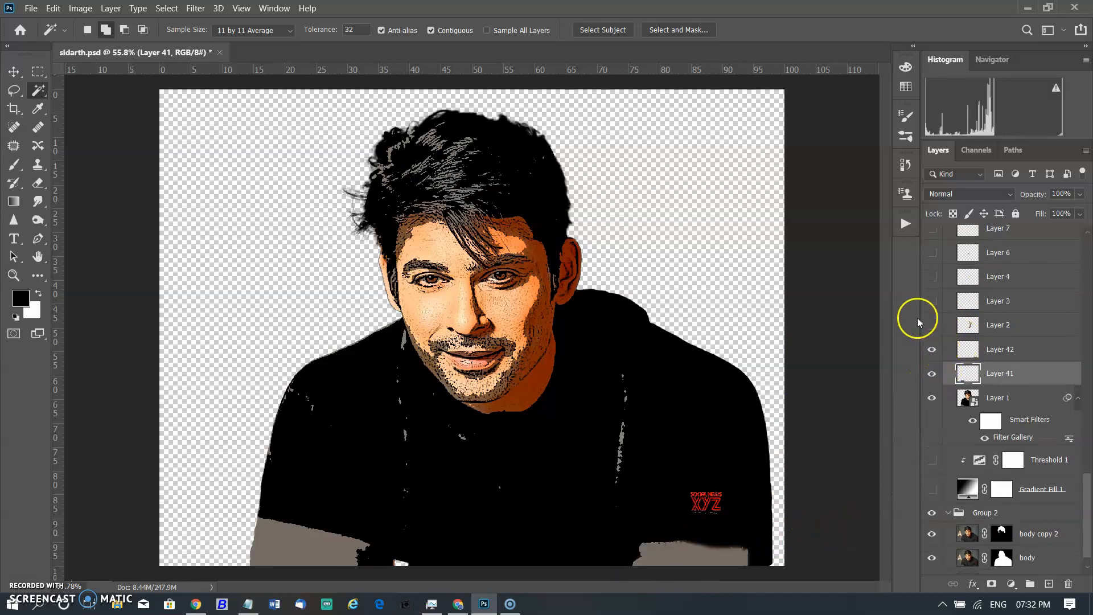
click(993, 60)
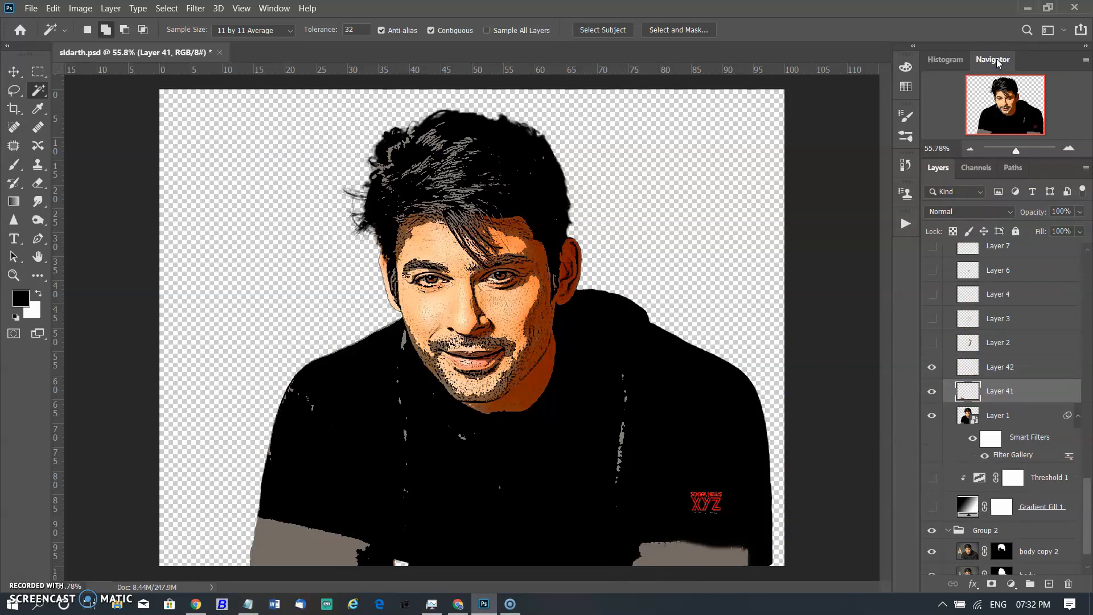
click(943, 60)
click(1013, 150)
scroll(1012, 415, up, 3)
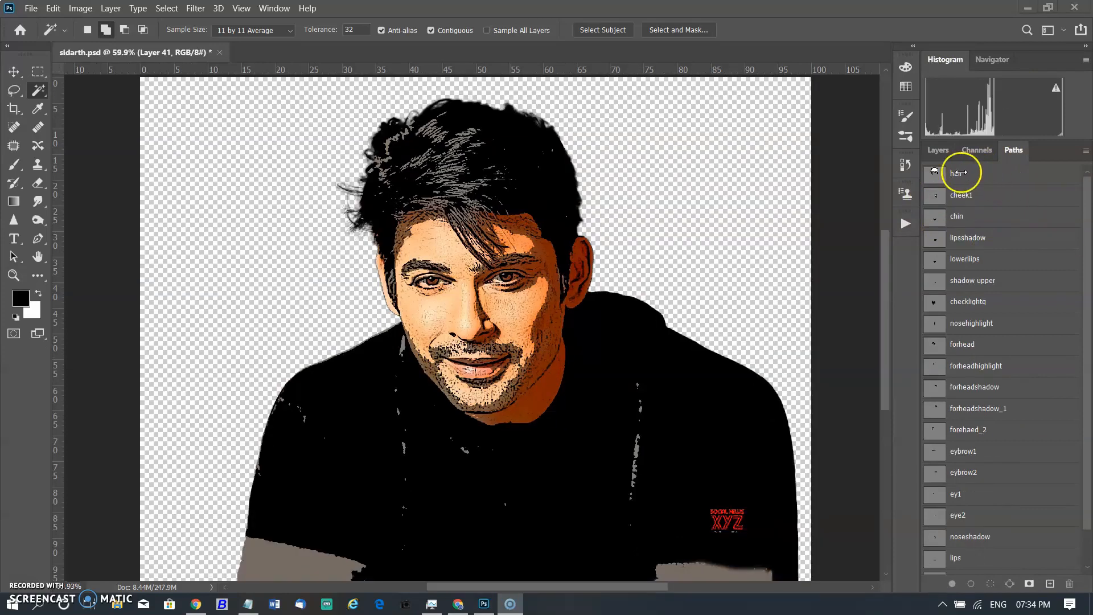
click(978, 151)
click(942, 153)
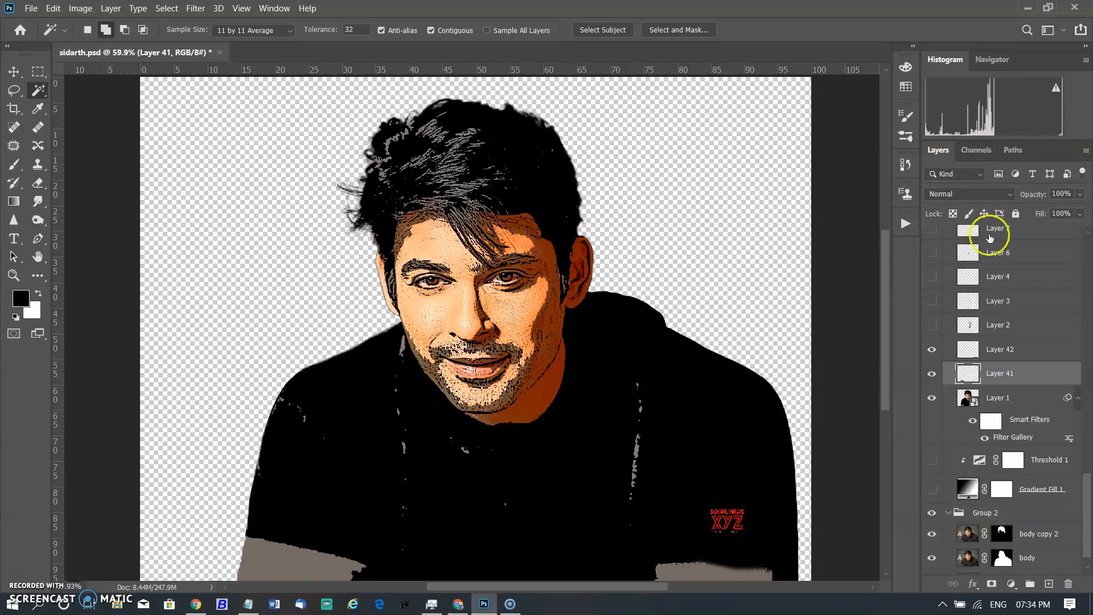
Select Layer 2 and switch to the Pen tool for drawing a path.
click(968, 326)
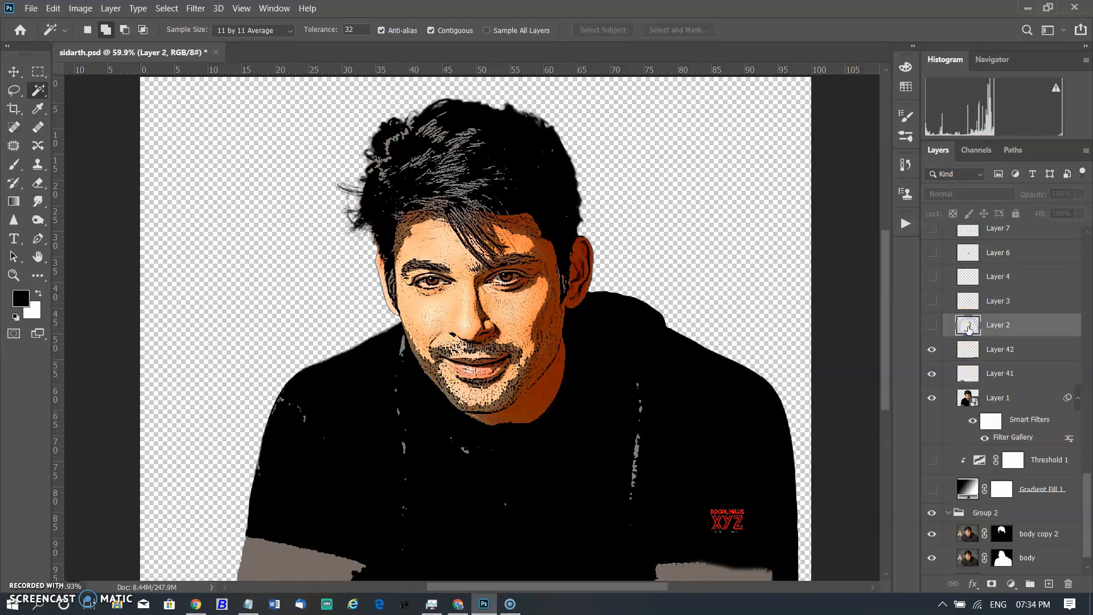
click(934, 325)
click(935, 325)
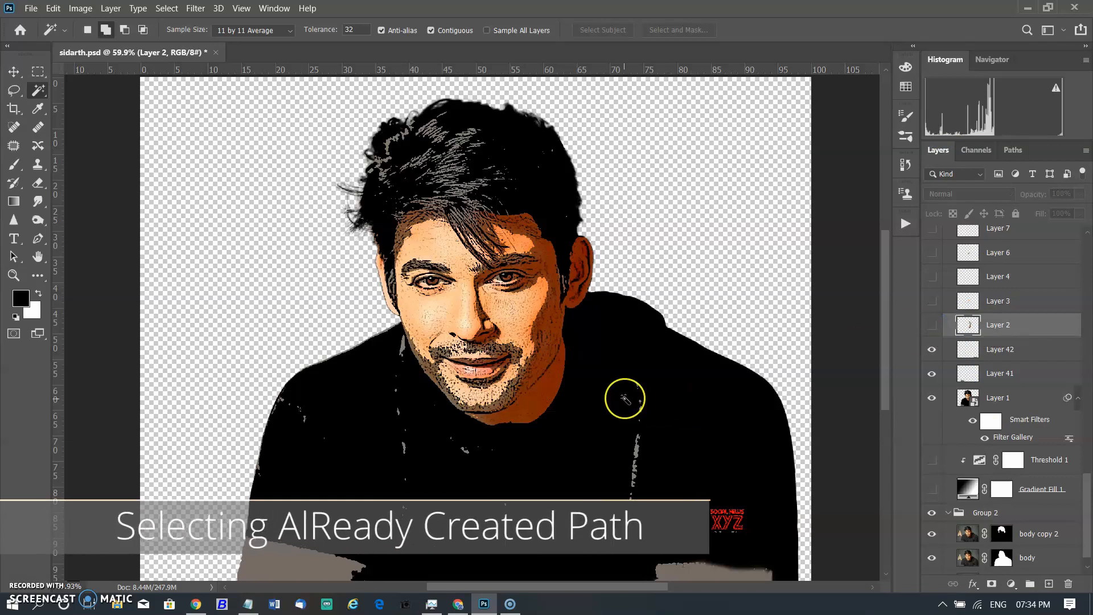
scroll(625, 398, up, 3)
scroll(624, 398, up, 2)
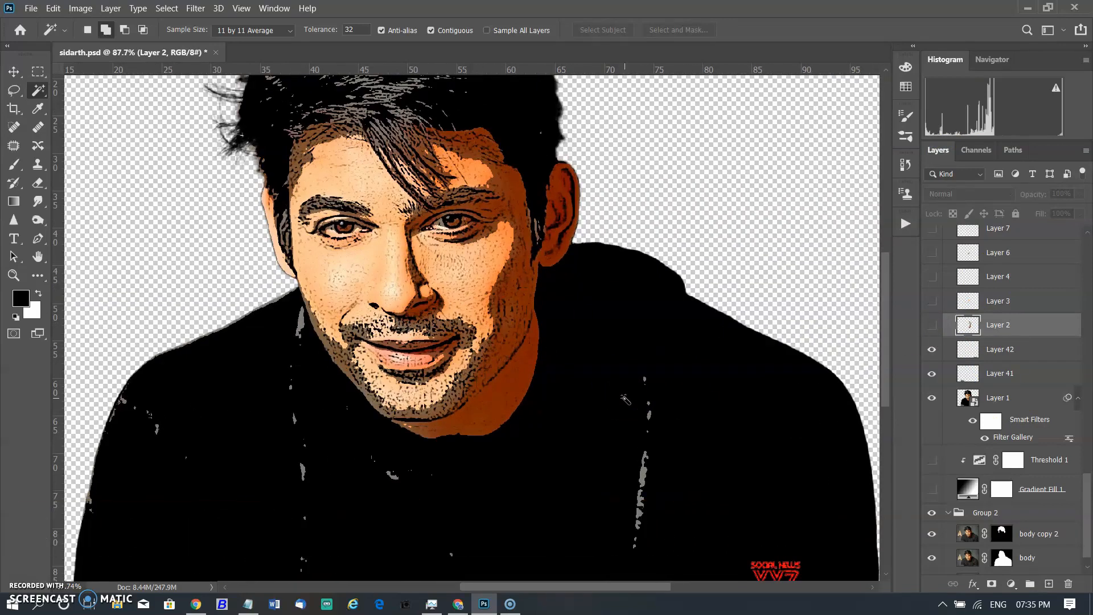
key(p)
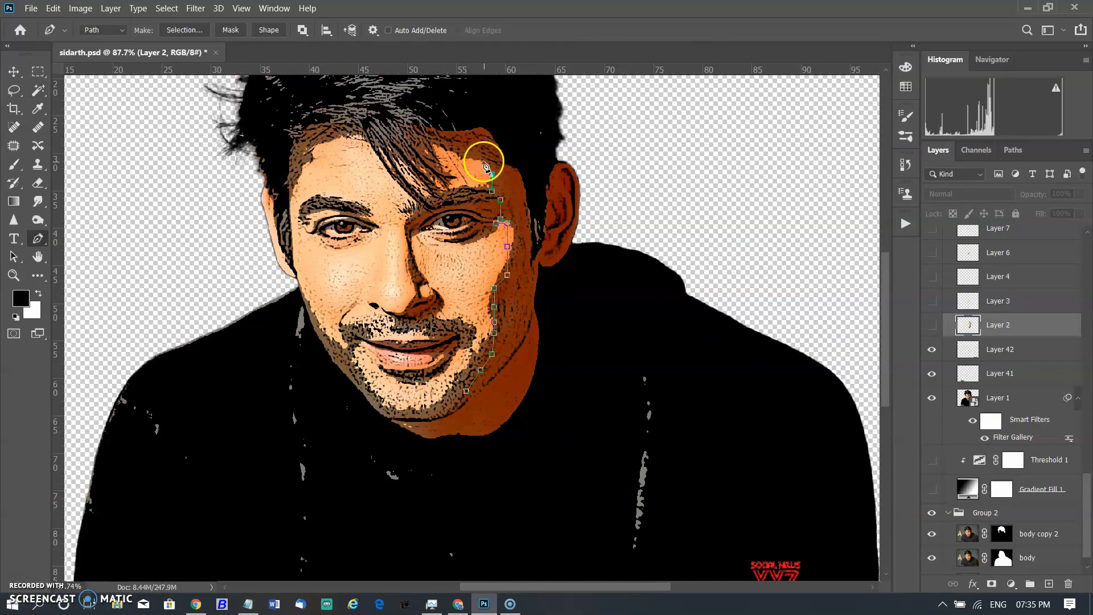
click(503, 165)
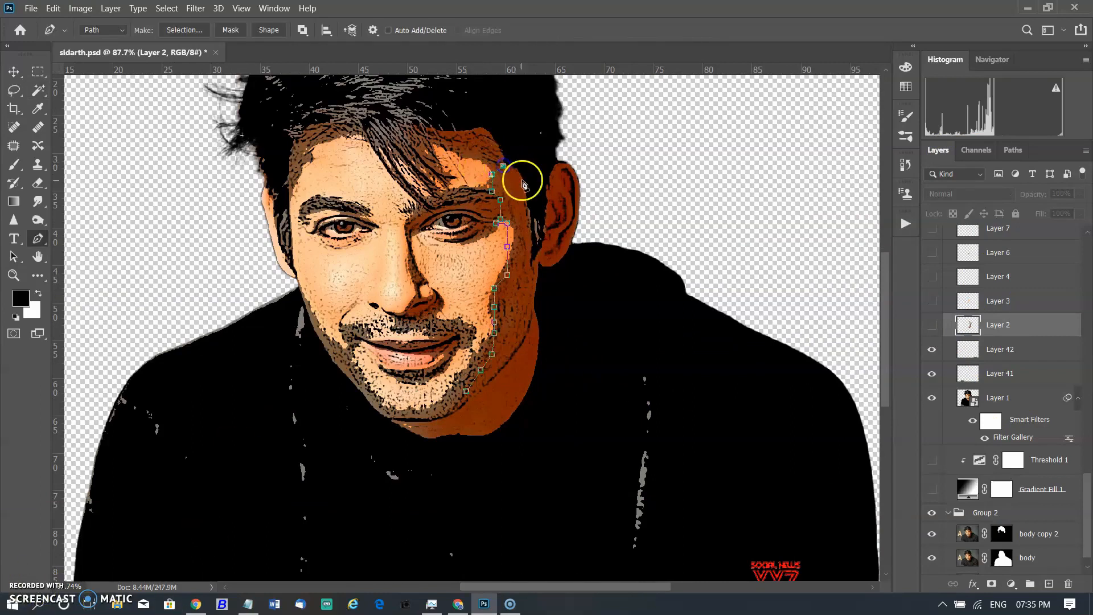
drag(519, 179, 518, 226)
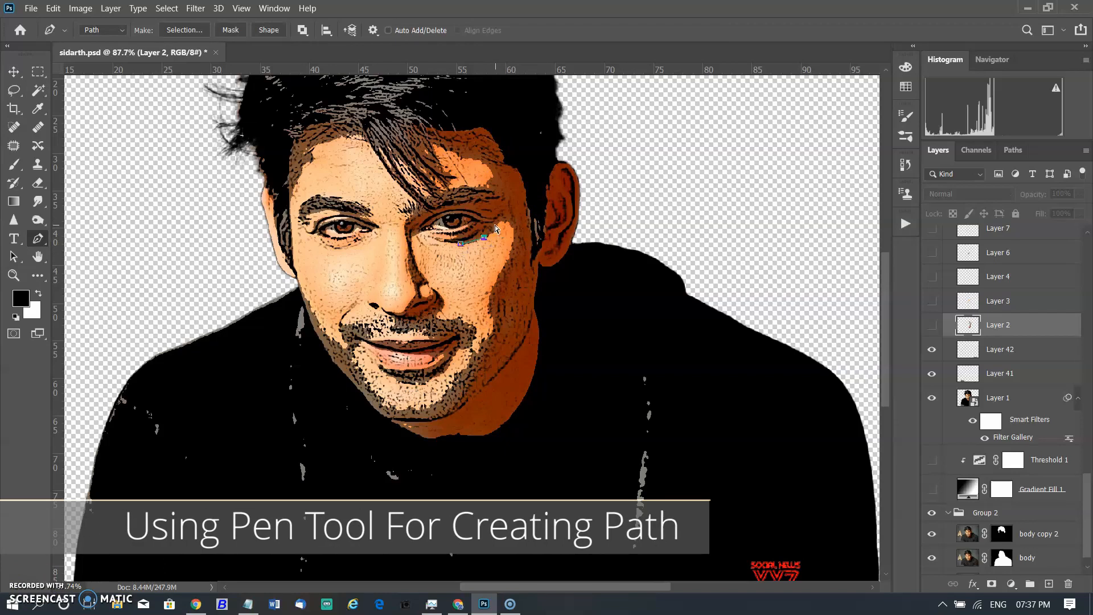
key(ctrl+z)
click(493, 200)
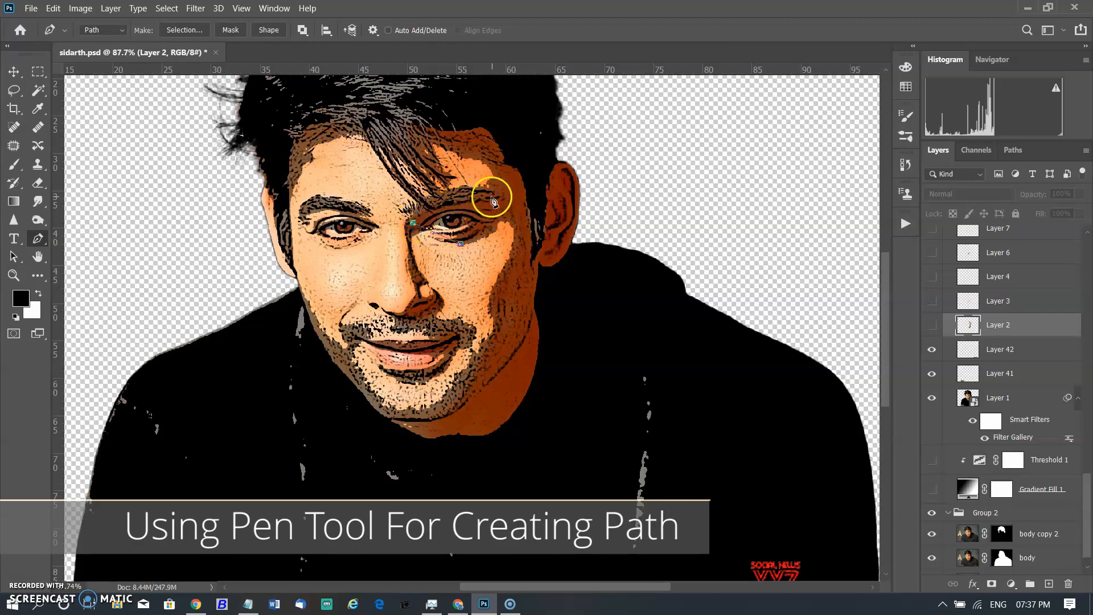
key(ctrl+z)
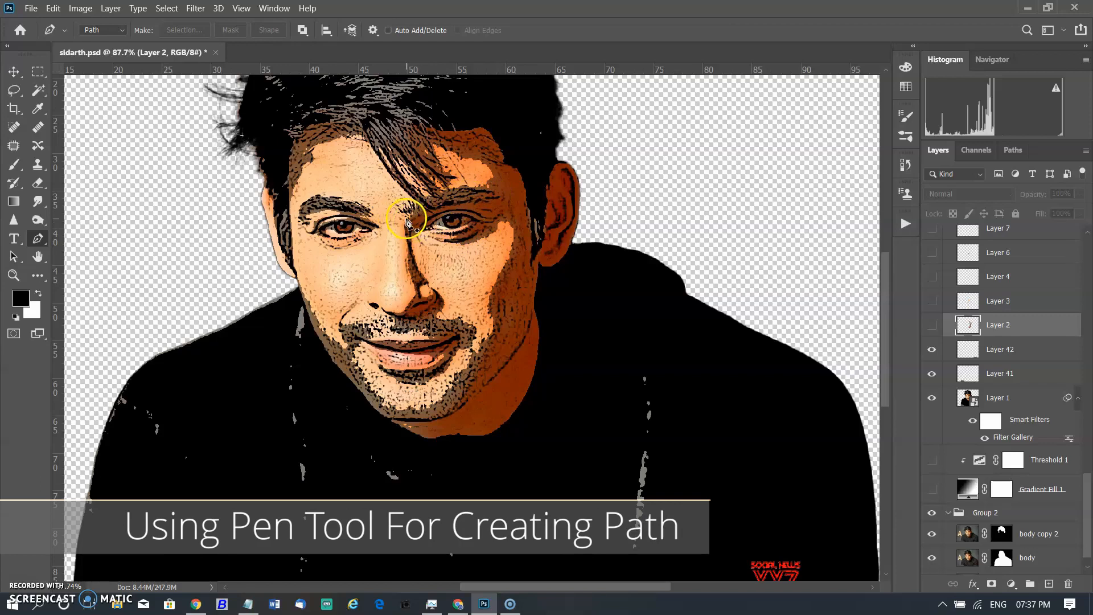
Start a Pen path along the cheek highlight from below the eye up towards the hairline, undoing two stray anchor points.
drag(408, 226, 484, 202)
click(499, 174)
click(479, 156)
click(428, 156)
drag(428, 129, 514, 188)
click(497, 145)
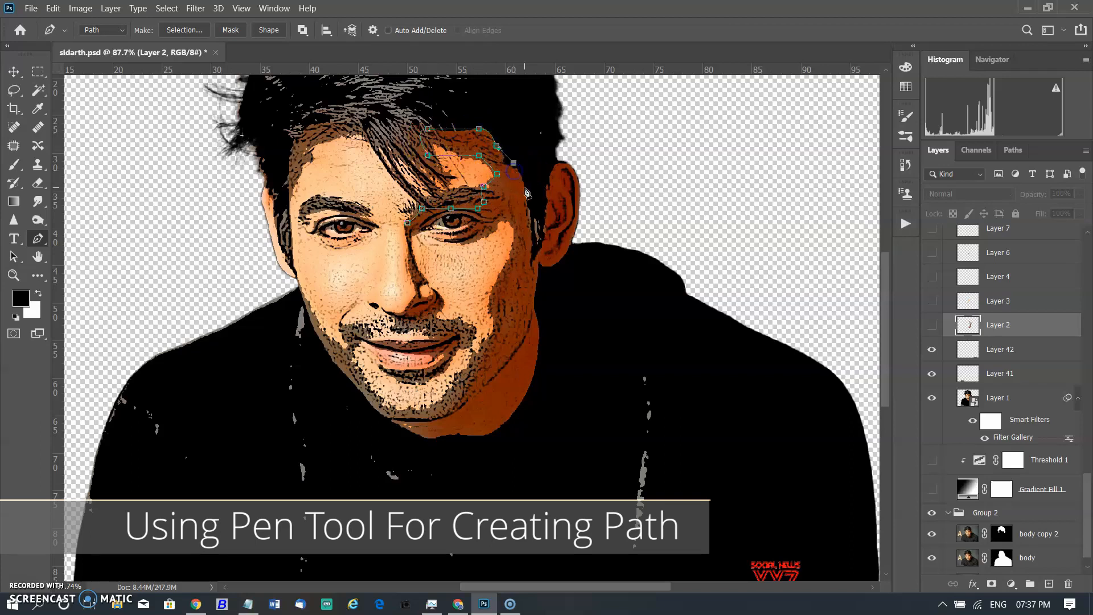
click(535, 277)
click(536, 293)
key(ctrl+z)
key(ctrl+z)
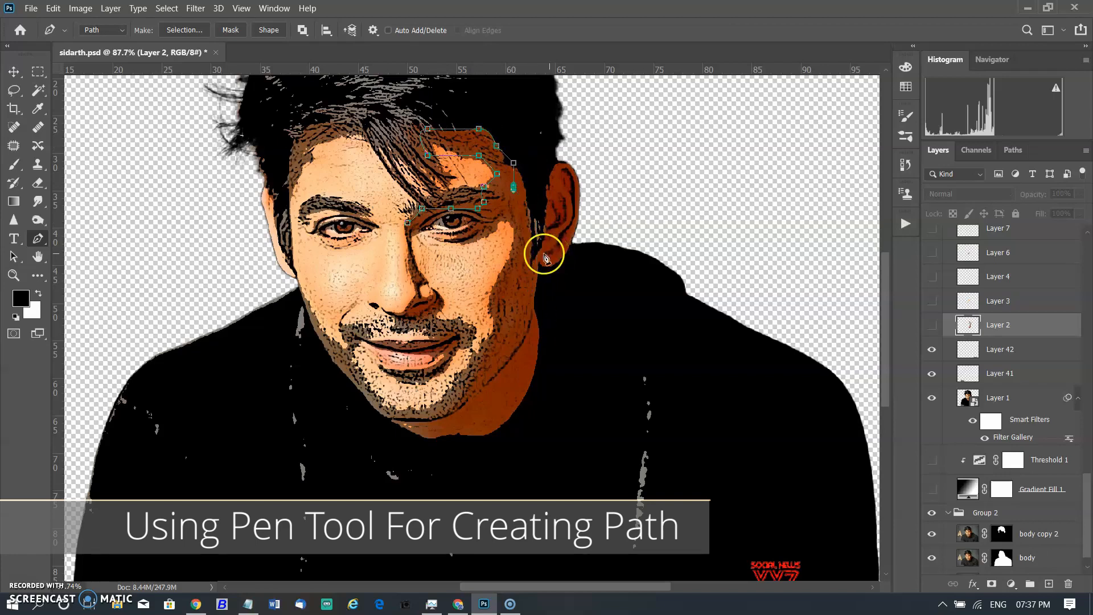
Continue the Pen path around the ear, down the jaw and back across the cheek, then deselect it.
click(525, 186)
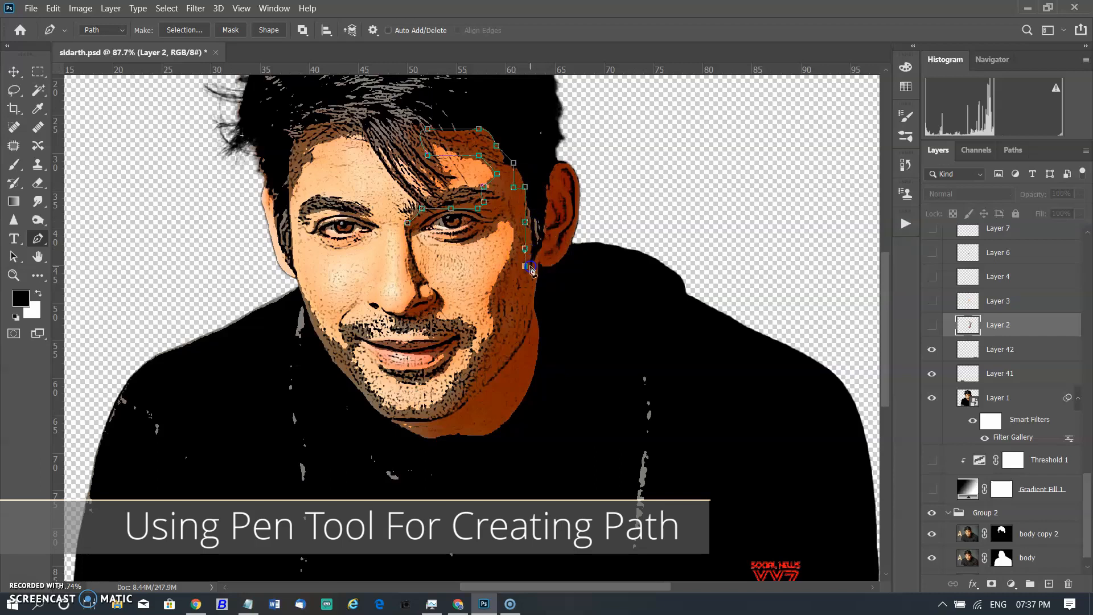
click(536, 209)
click(552, 194)
drag(573, 233, 572, 252)
click(549, 261)
click(549, 283)
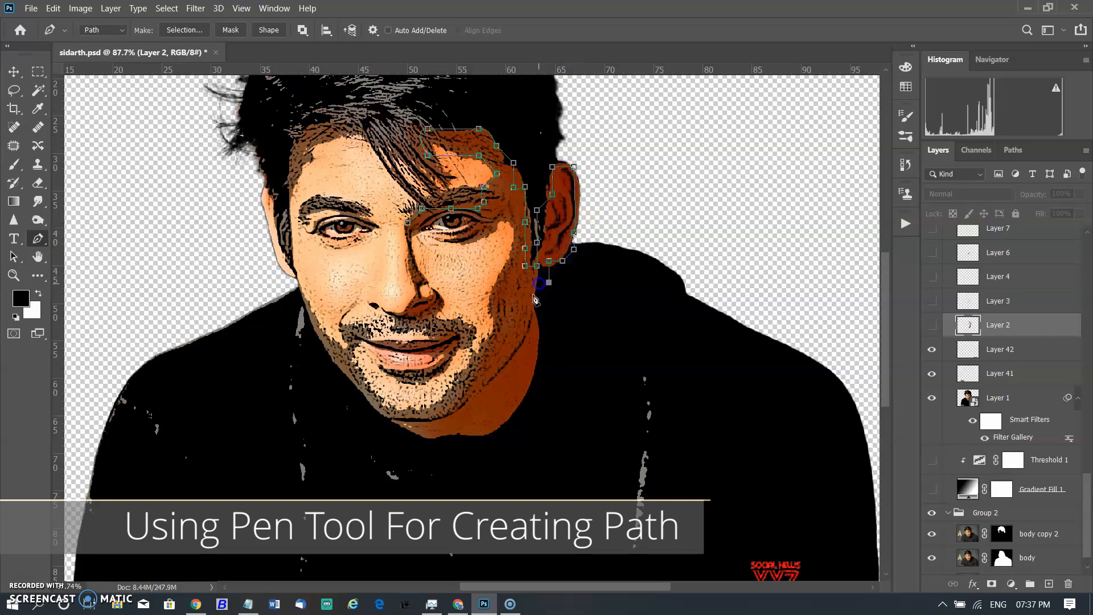
drag(526, 305, 517, 315)
key(ctrl+z)
click(546, 271)
click(531, 311)
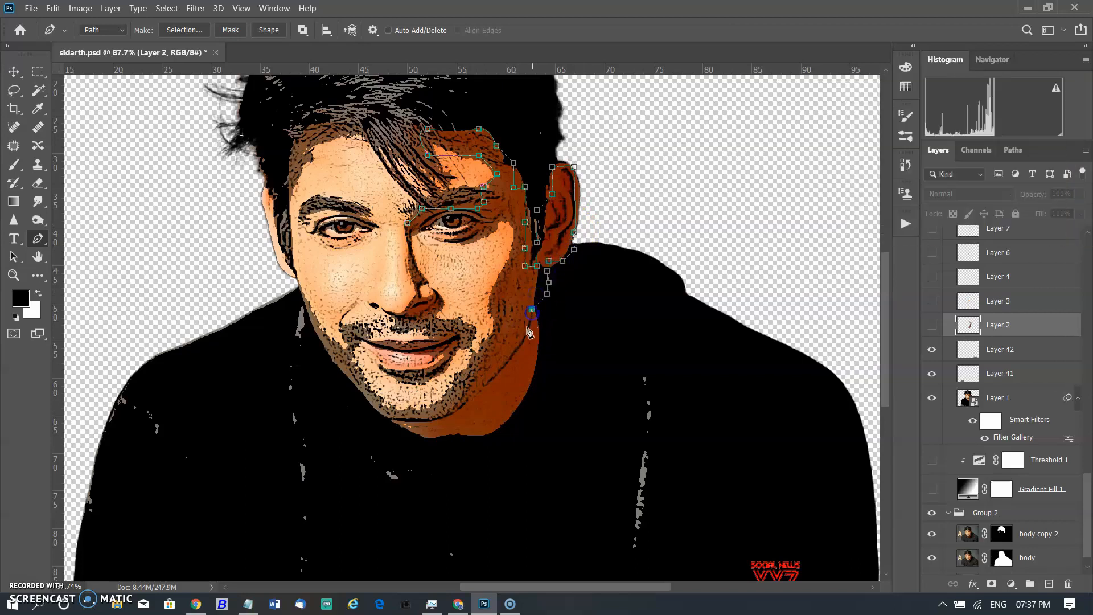
click(483, 380)
click(503, 283)
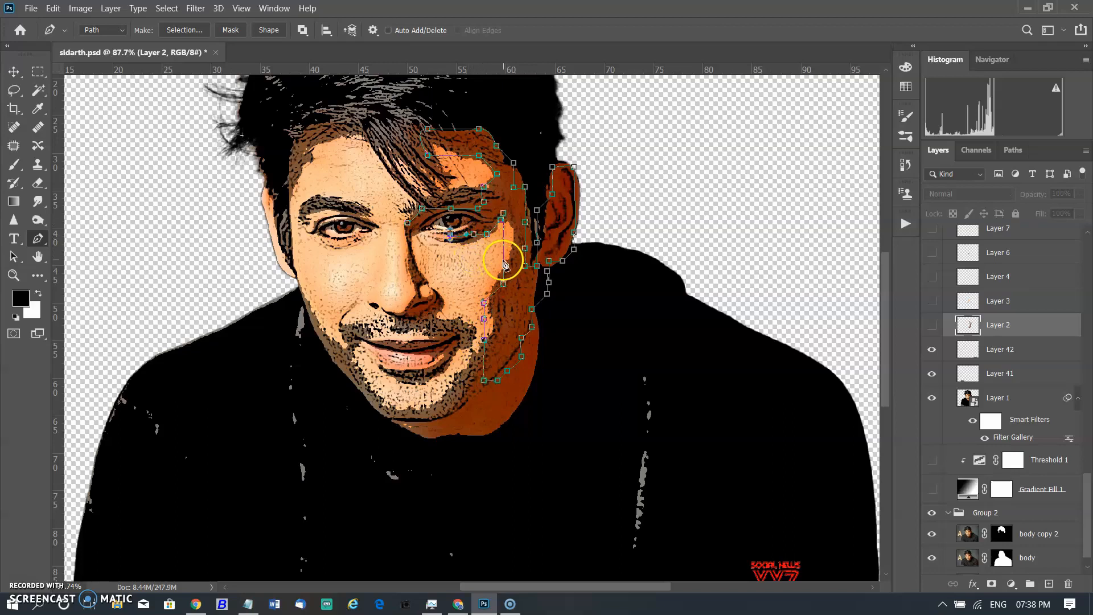
key(Escape)
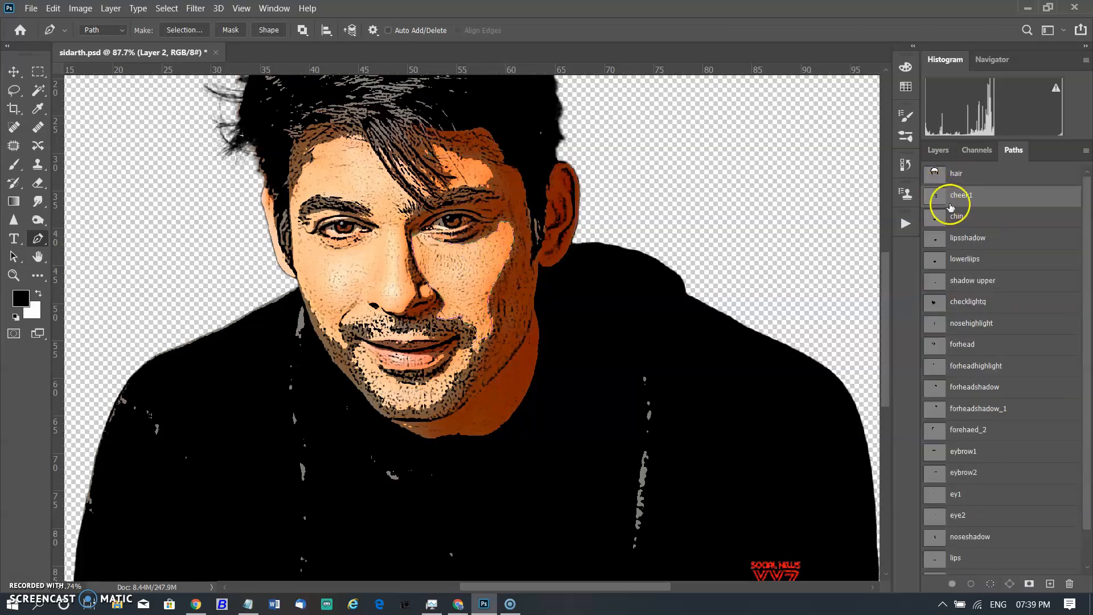
Activate the saved cheek1 path.
click(982, 199)
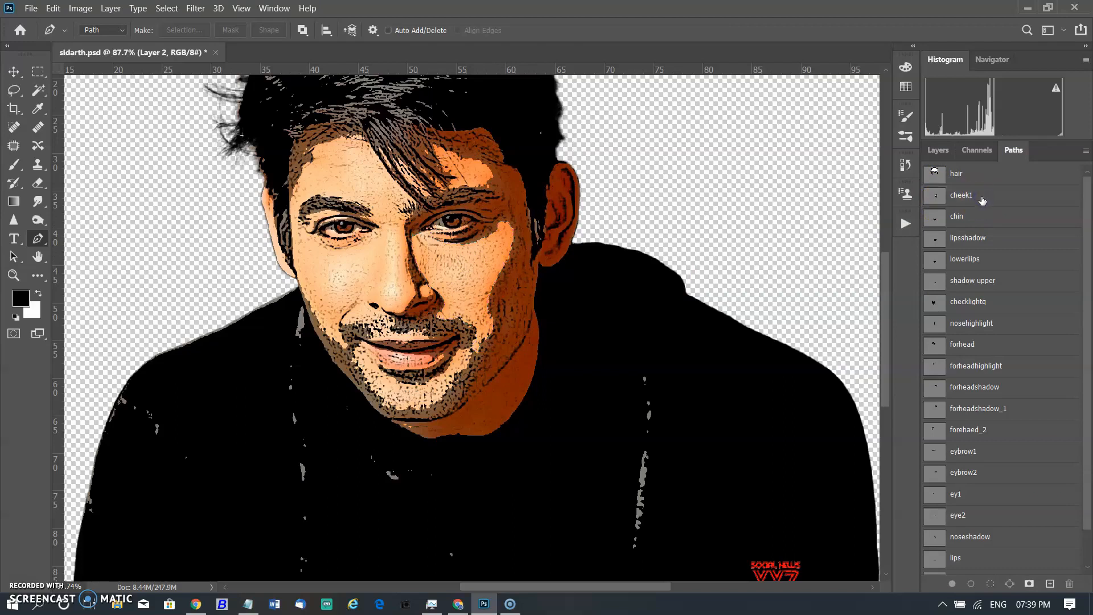
click(983, 197)
right_click(491, 289)
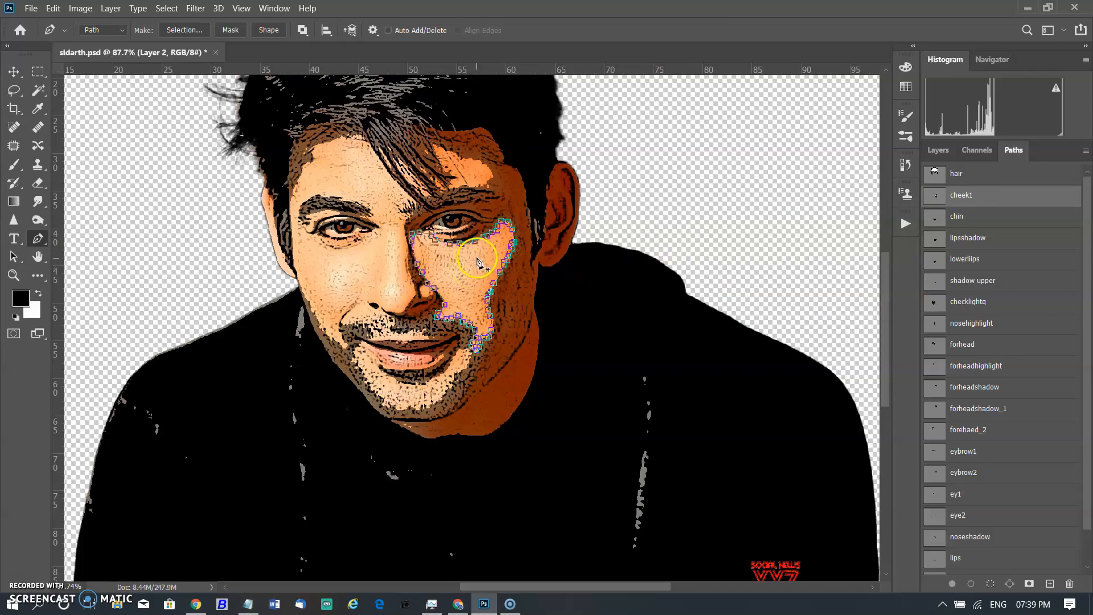
Create a new empty layer above Layer 42.
click(937, 150)
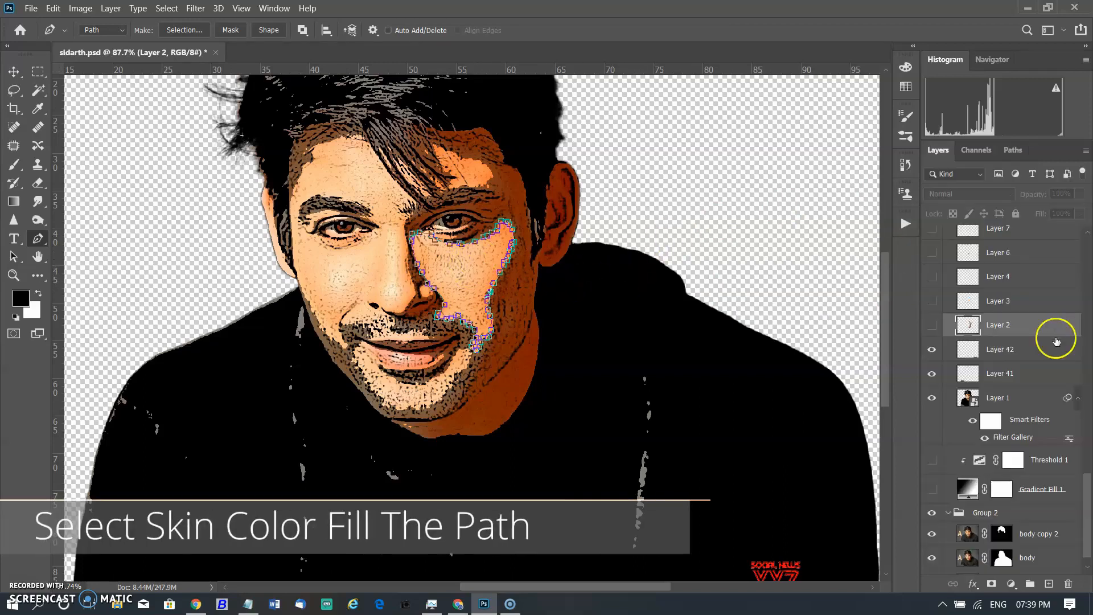
click(1055, 353)
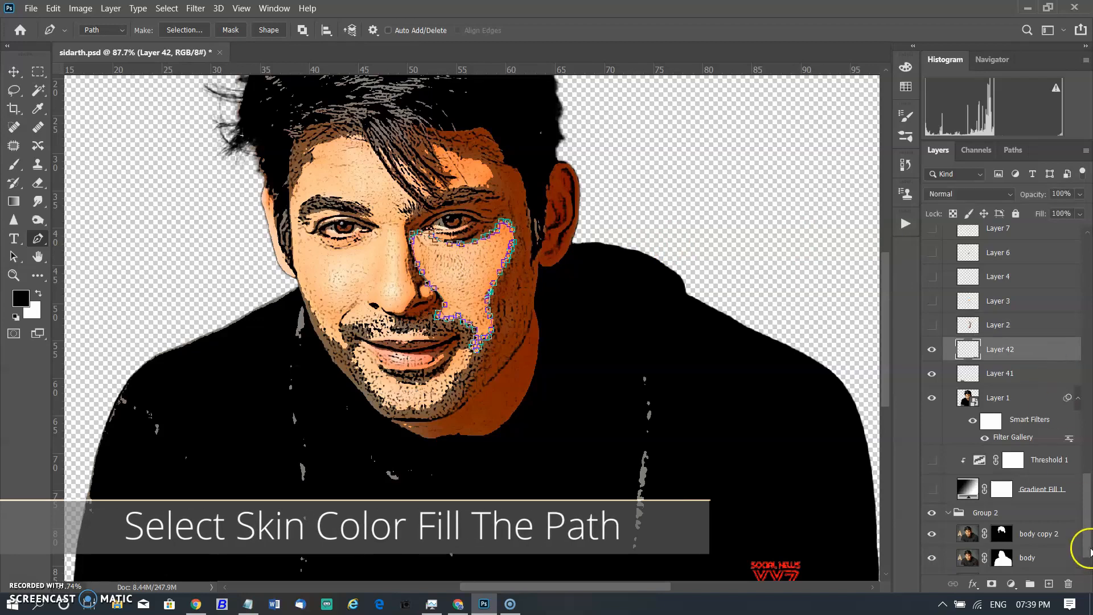
click(1048, 583)
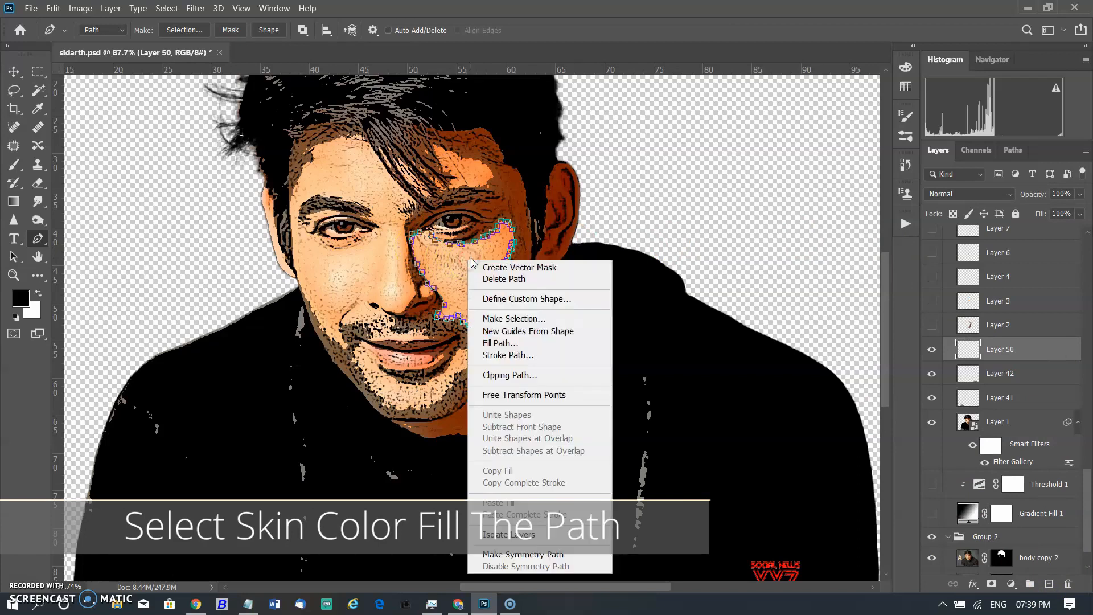
Fill the cheek1 path on the new layer with a skin colour sampled from the face, ffce9c.
click(514, 343)
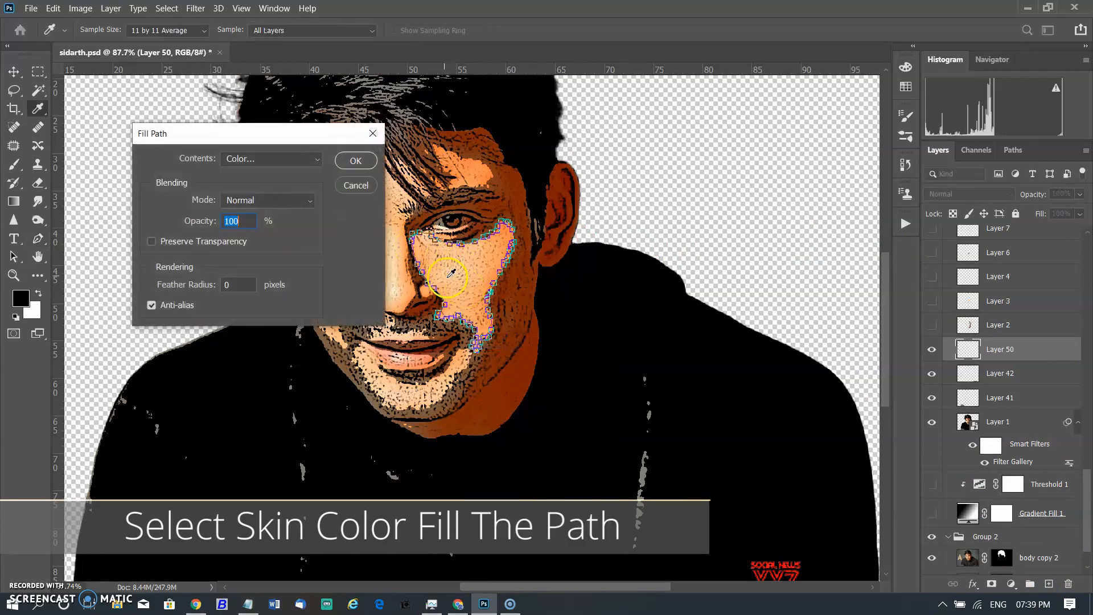
drag(329, 142, 255, 139)
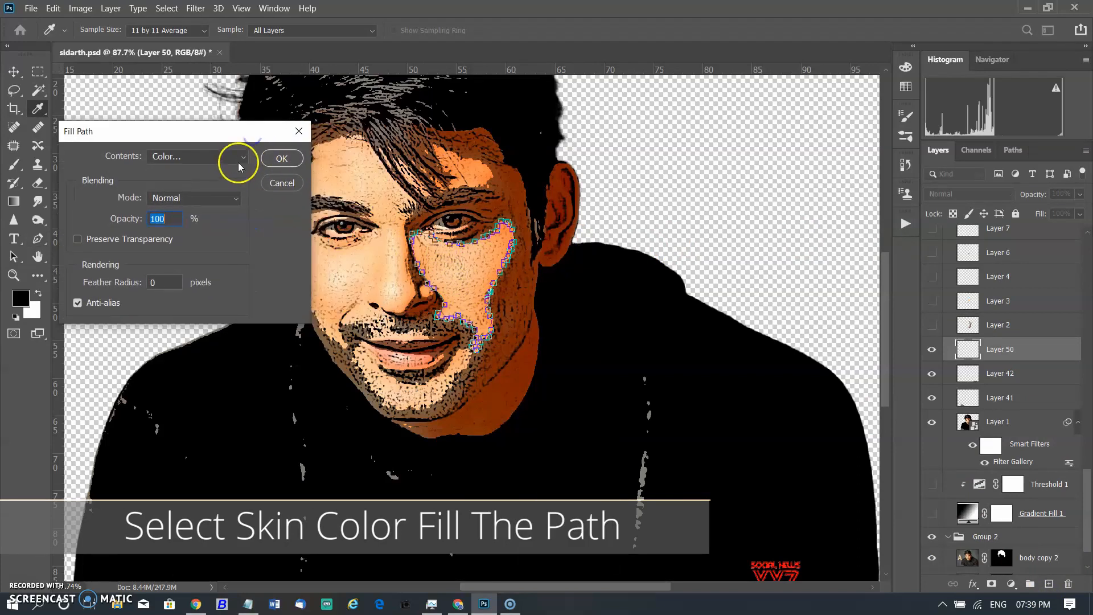
click(241, 156)
click(211, 196)
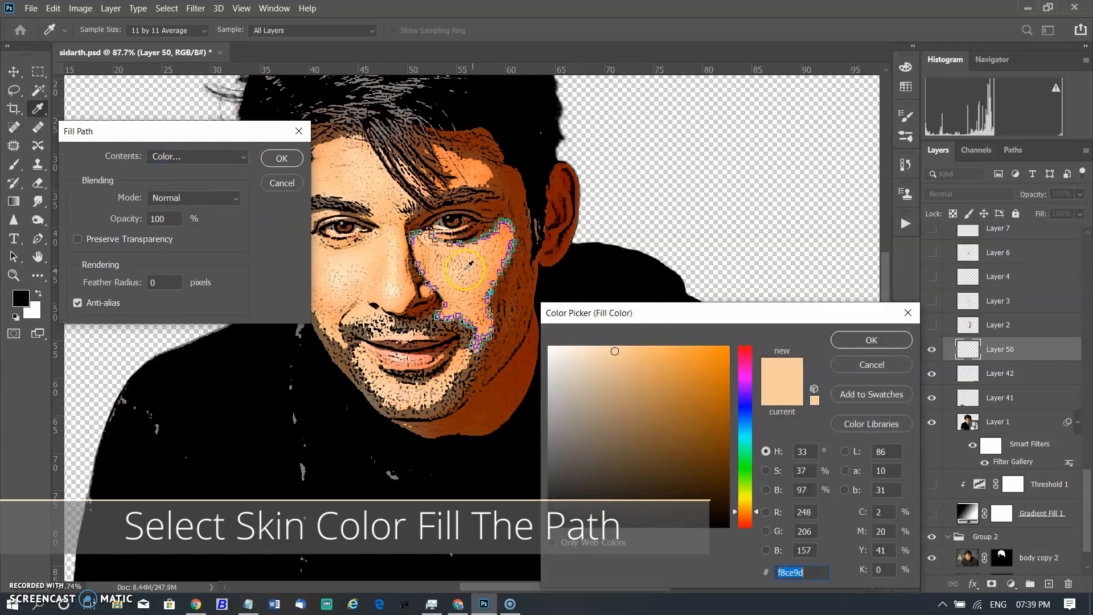
click(371, 250)
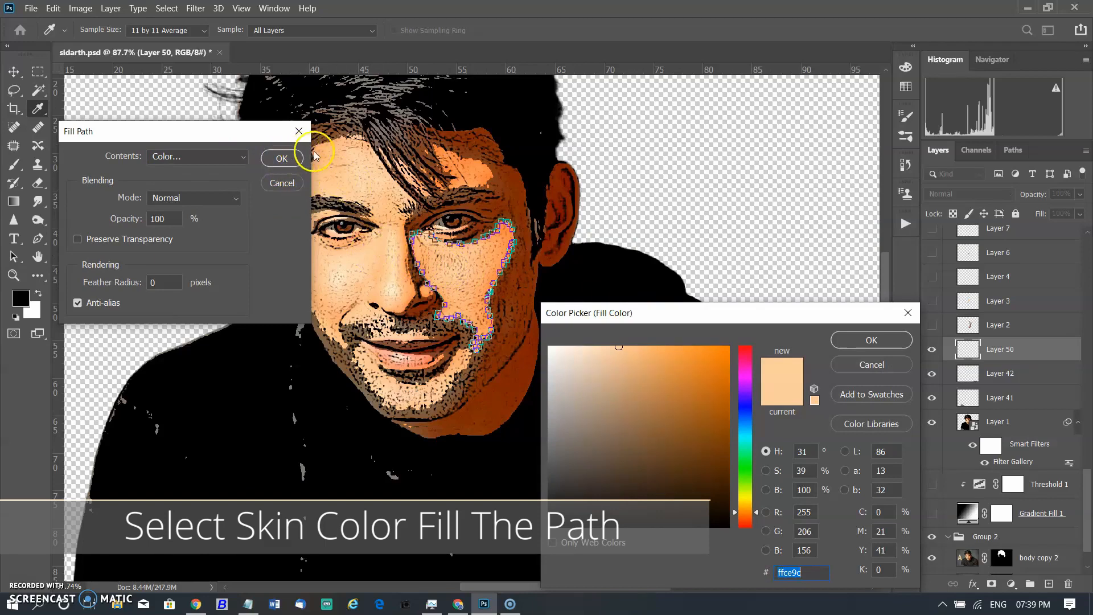
click(871, 340)
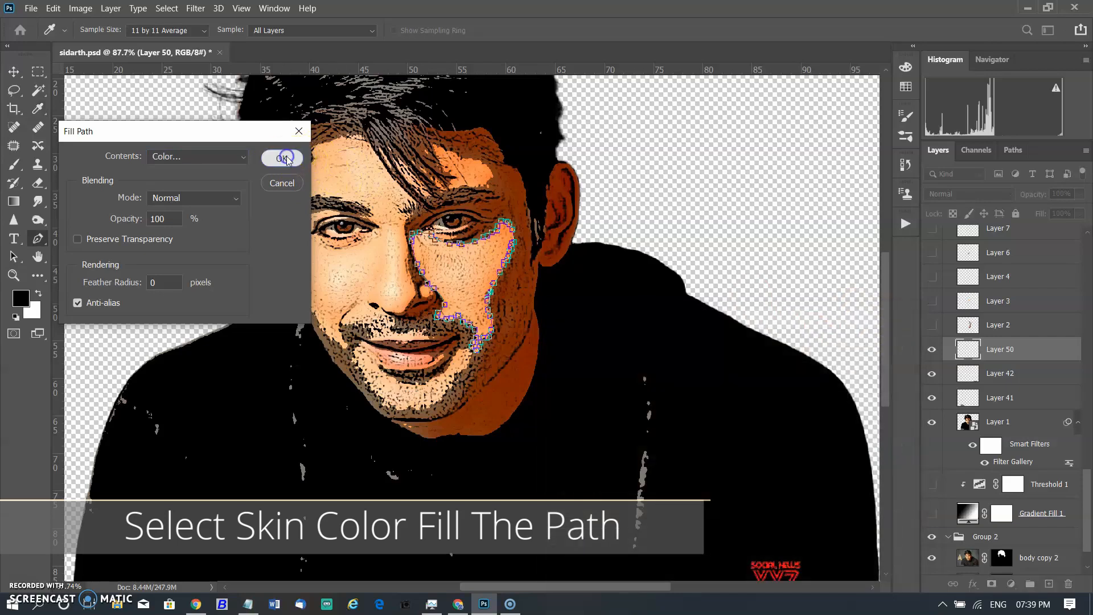
click(289, 159)
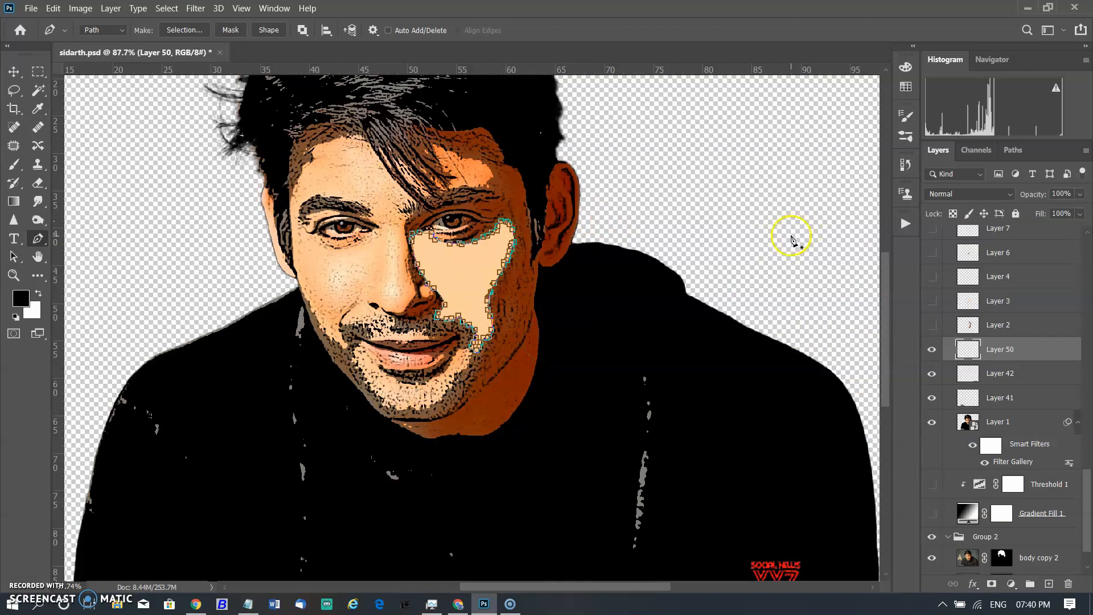
Activate the saved chin path.
click(1012, 151)
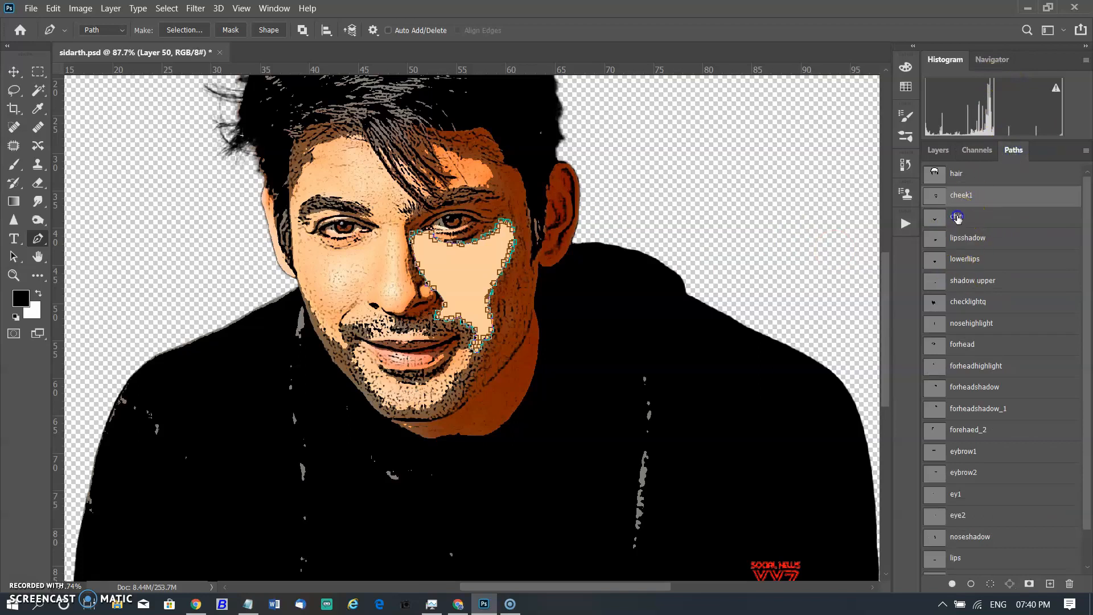
click(941, 222)
click(970, 220)
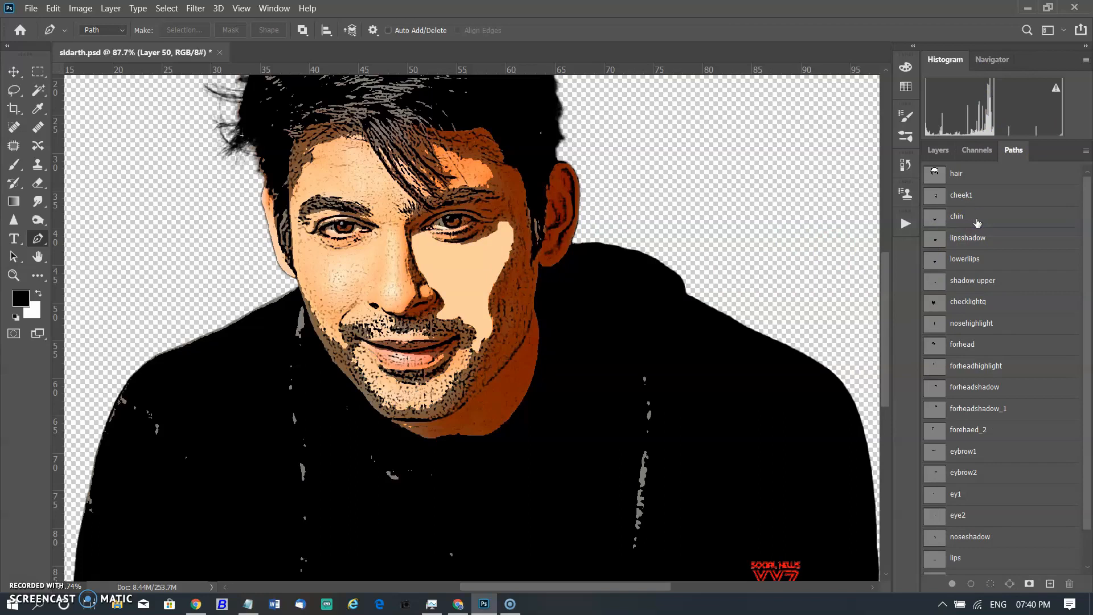
click(977, 221)
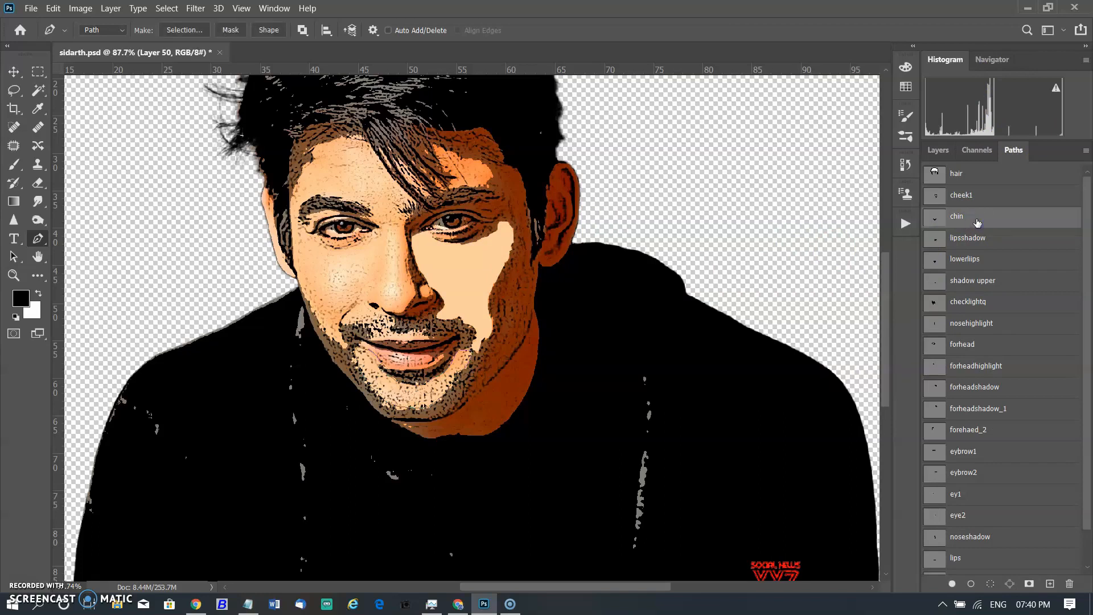
click(937, 150)
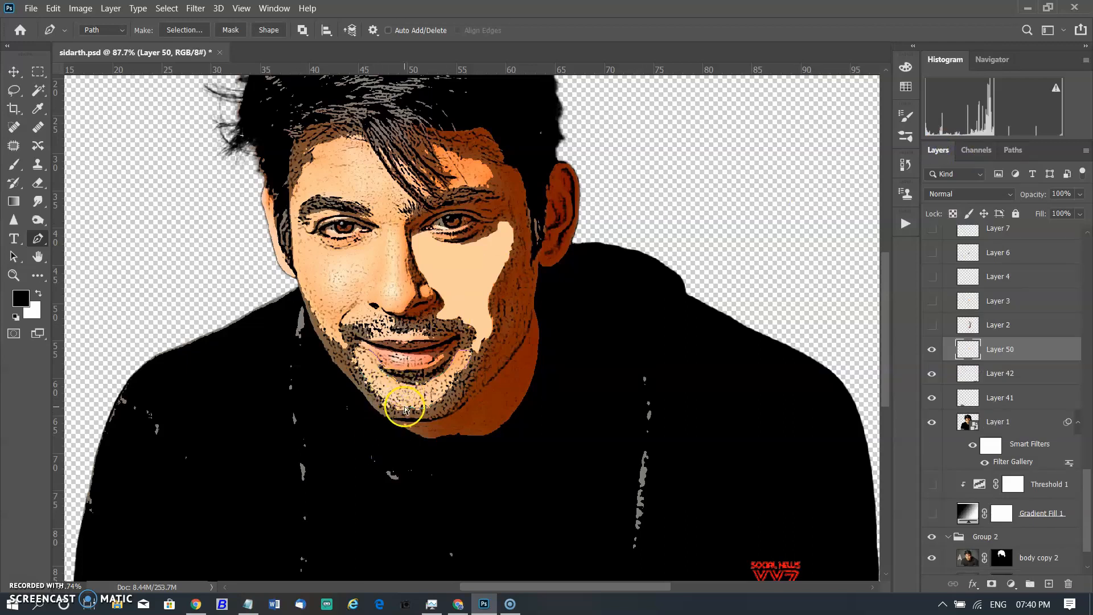
Fill the chin path with the same ffce9c skin colour and deselect the path.
key(ctrl+Return)
right_click(426, 390)
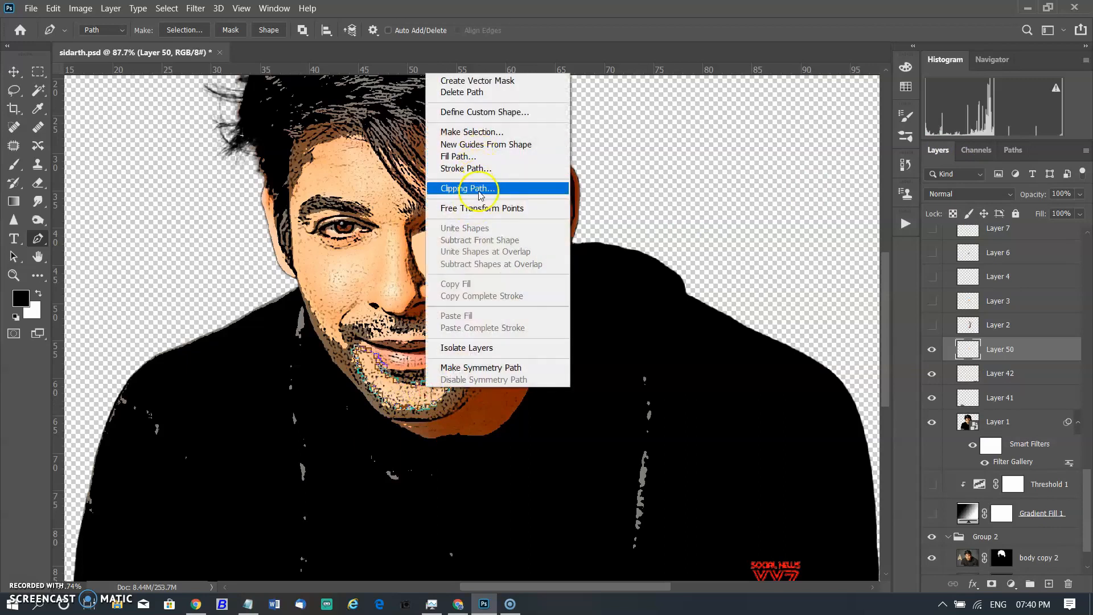
click(494, 156)
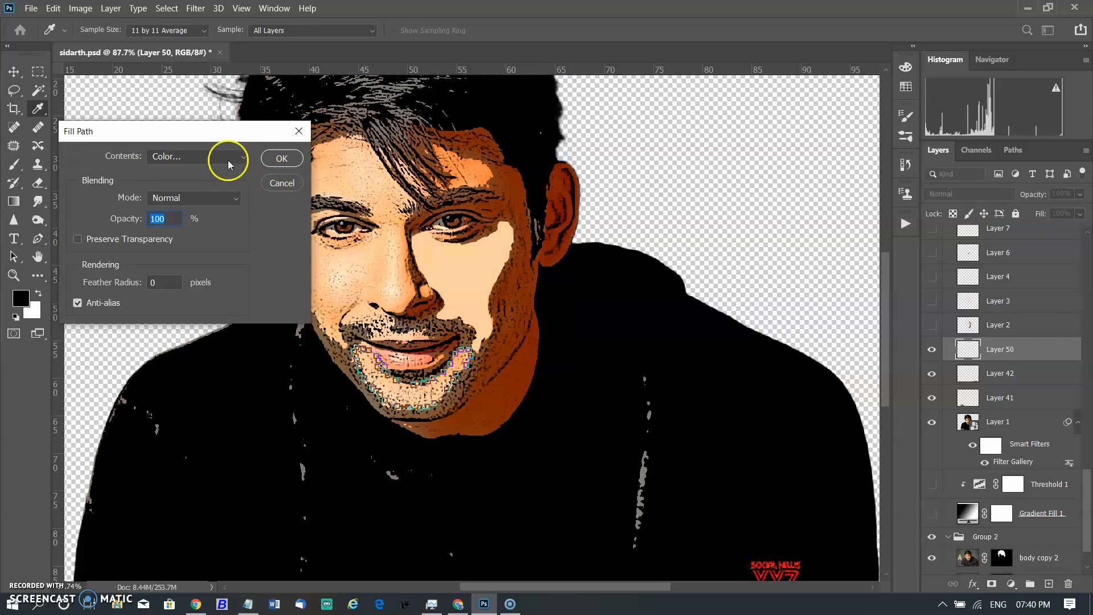
click(283, 159)
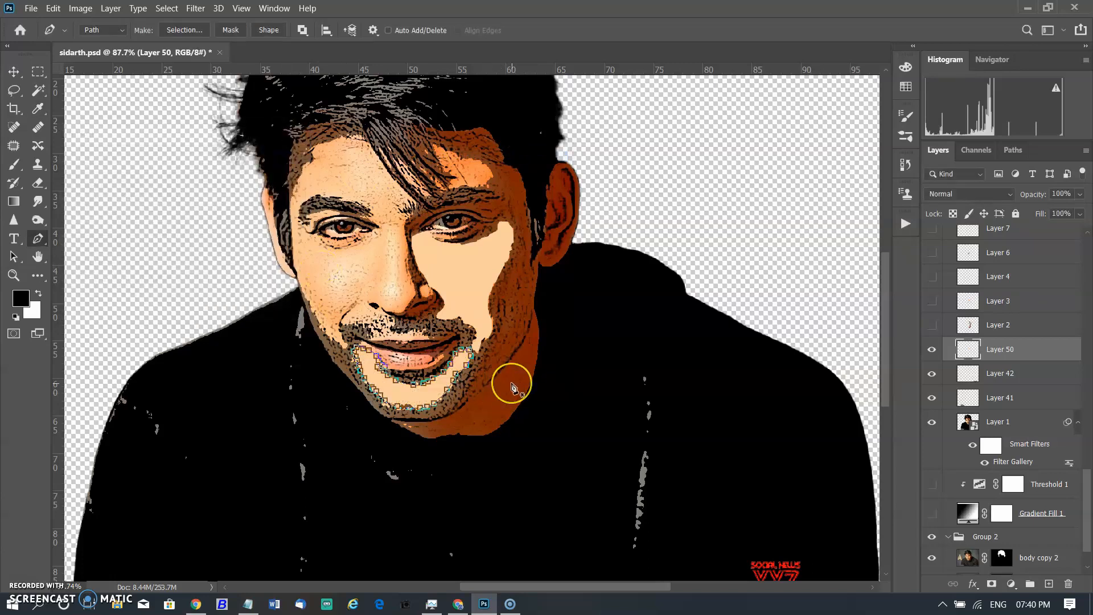
key(Escape)
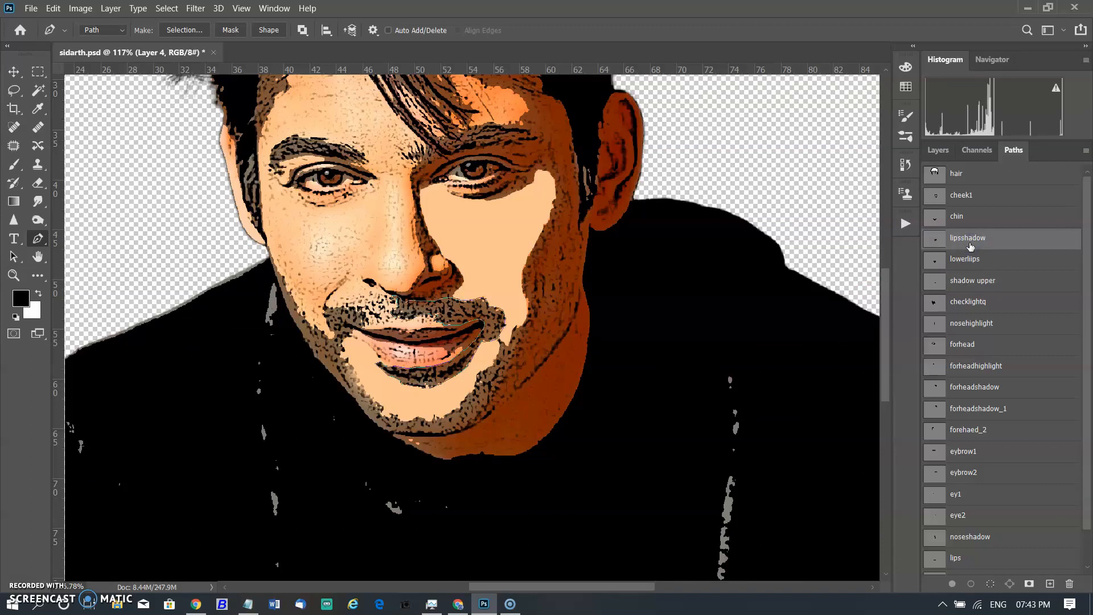
Zoom in on the mouth with the lipsshadow path active and make Layer 4 visible.
click(938, 152)
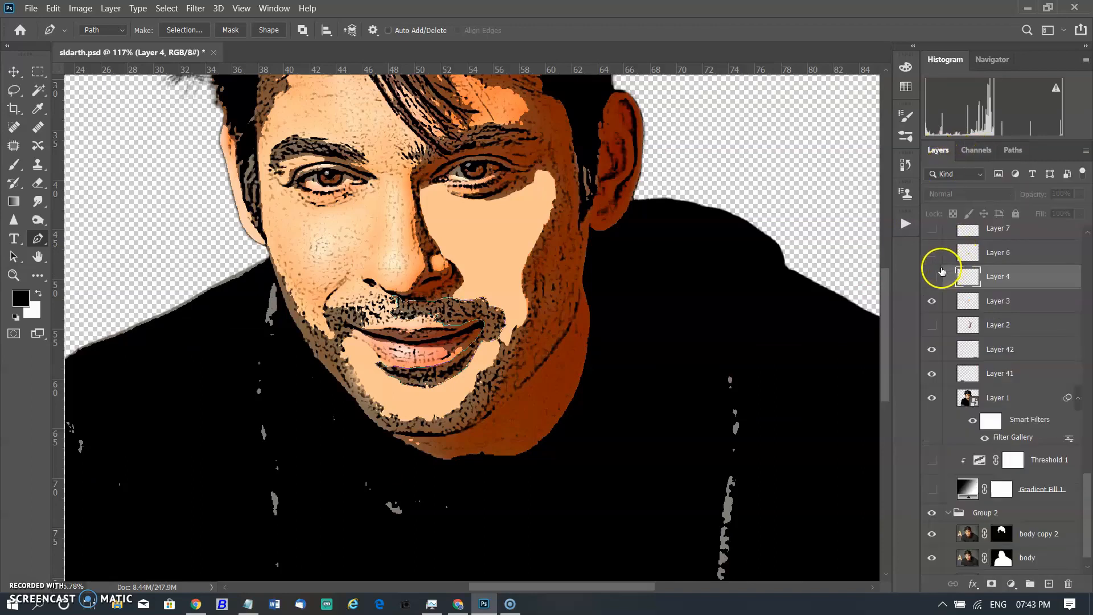
ctrl+click(435, 366)
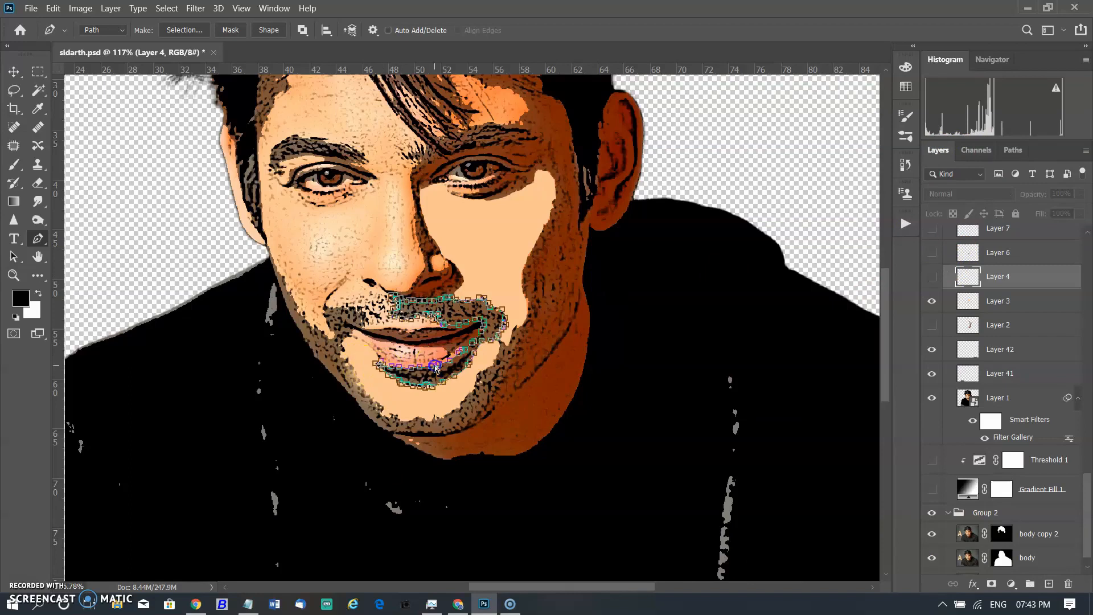
scroll(494, 325, up, 4)
scroll(499, 330, up, 1)
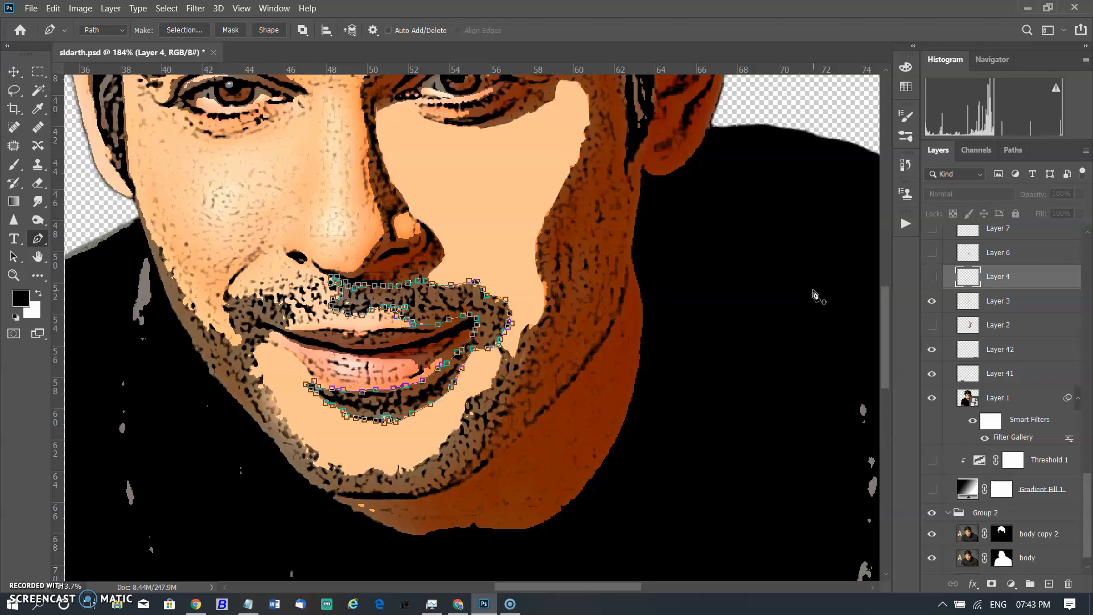
right_click(486, 305)
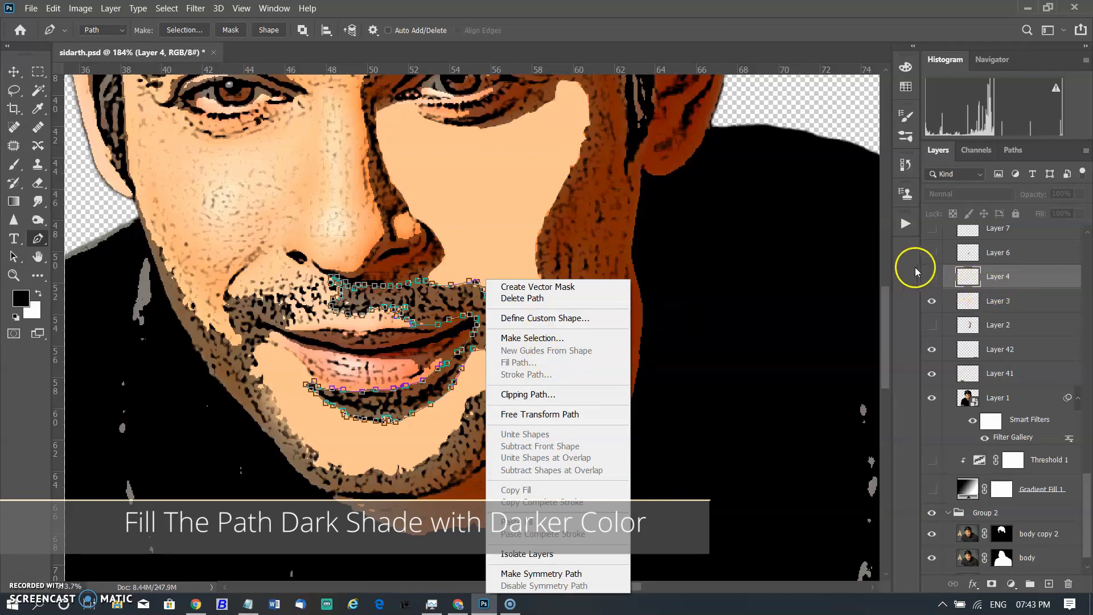
click(927, 276)
click(931, 277)
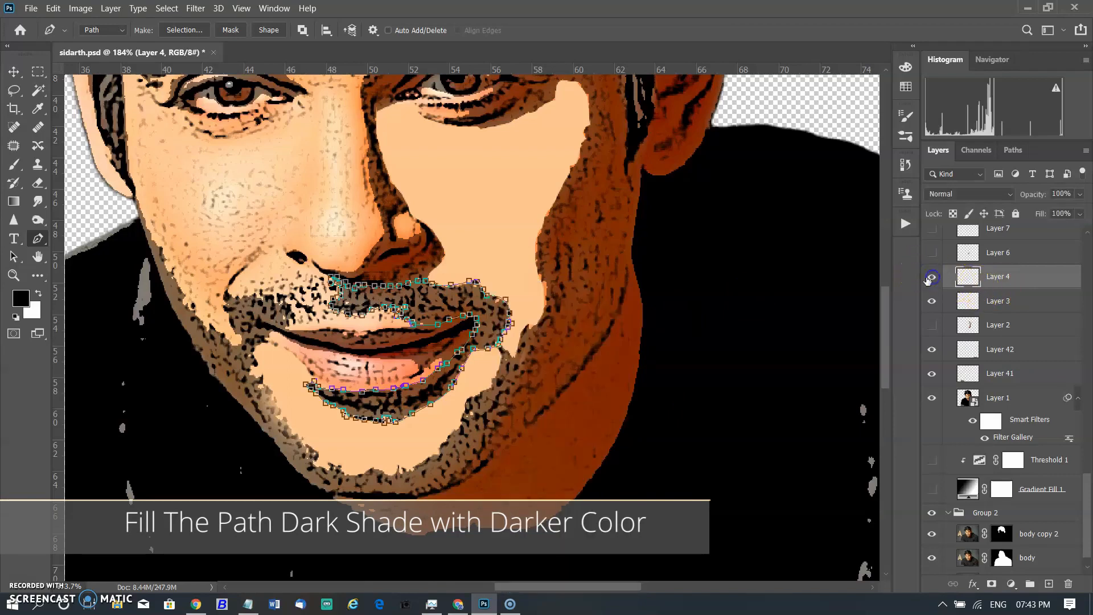
Fill the lipsshadow path with a darker brown sampled from the beard, 7c5334.
right_click(484, 304)
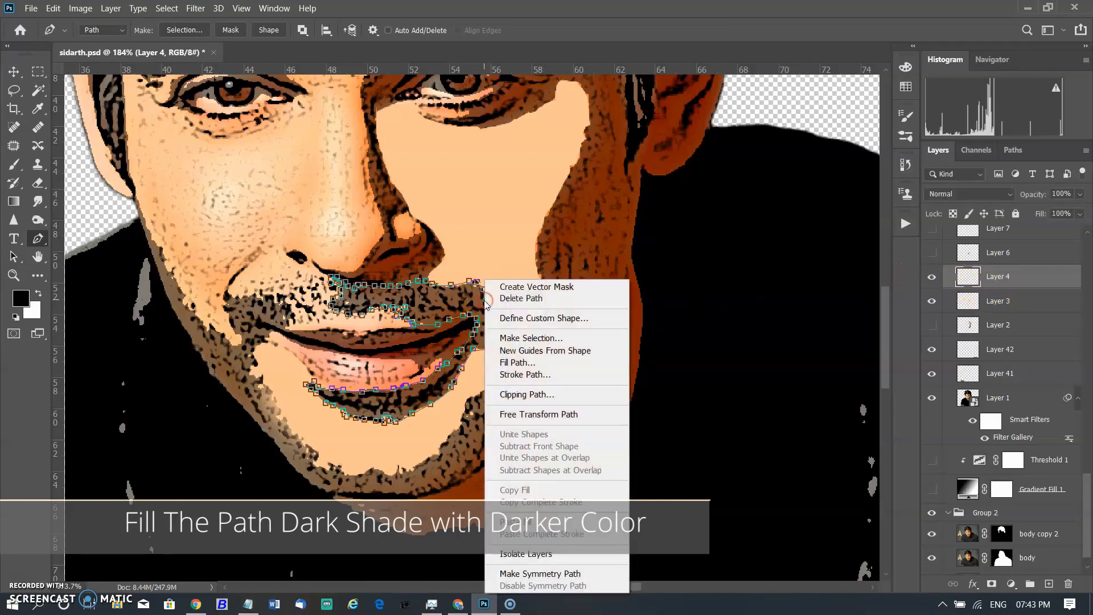
click(538, 363)
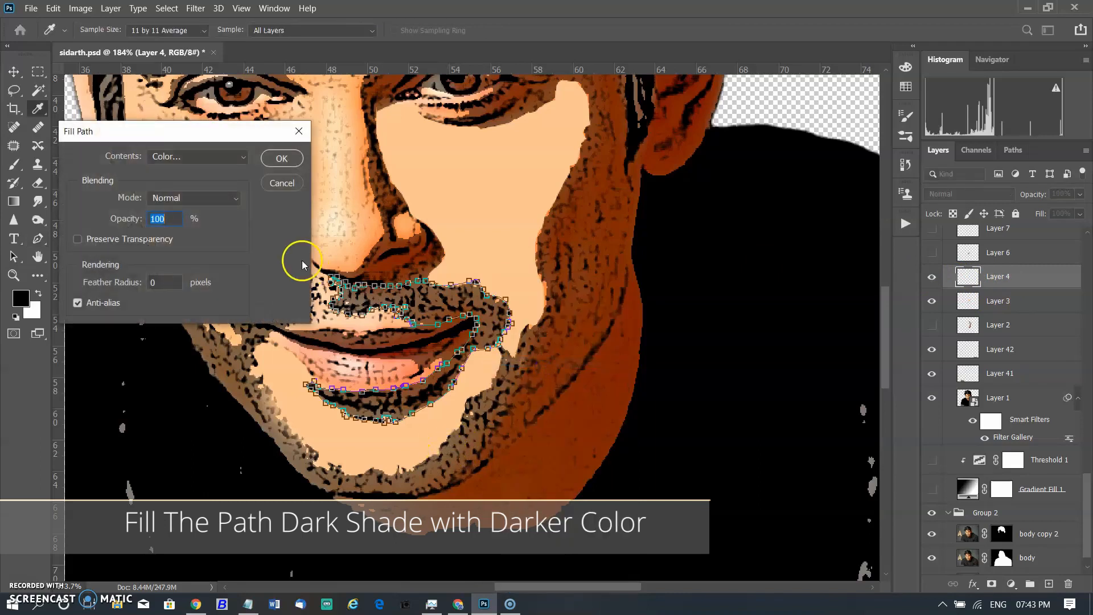
click(199, 158)
click(197, 196)
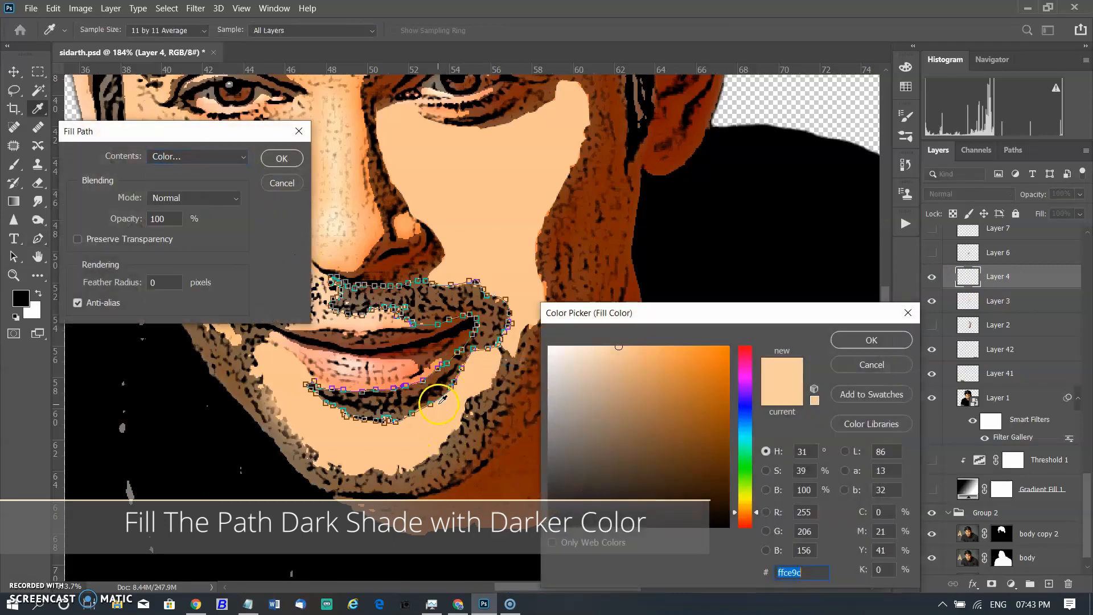
click(422, 479)
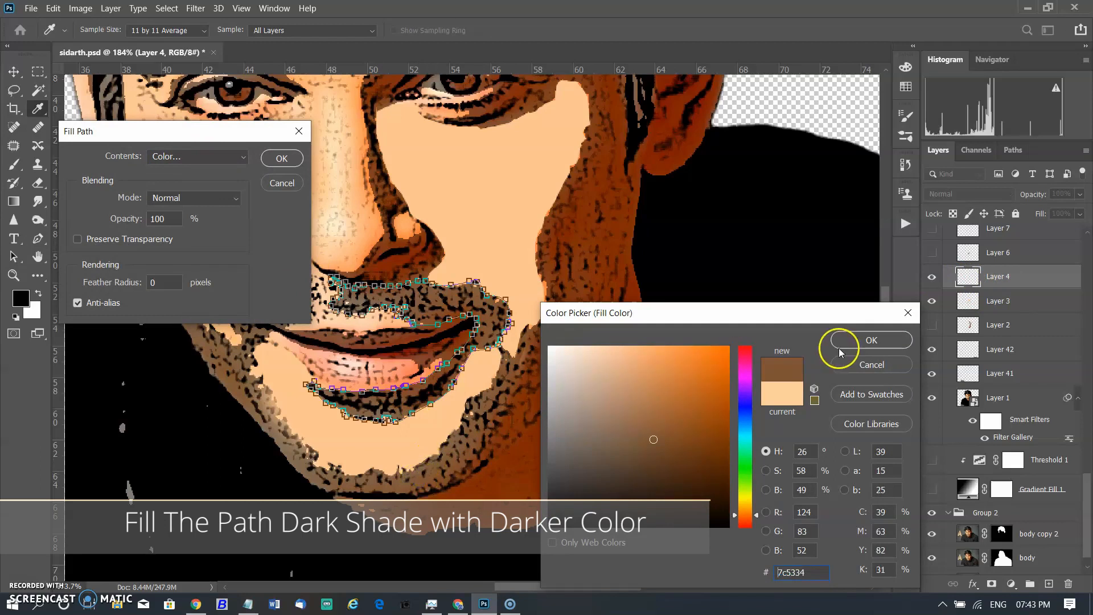
click(840, 344)
click(276, 158)
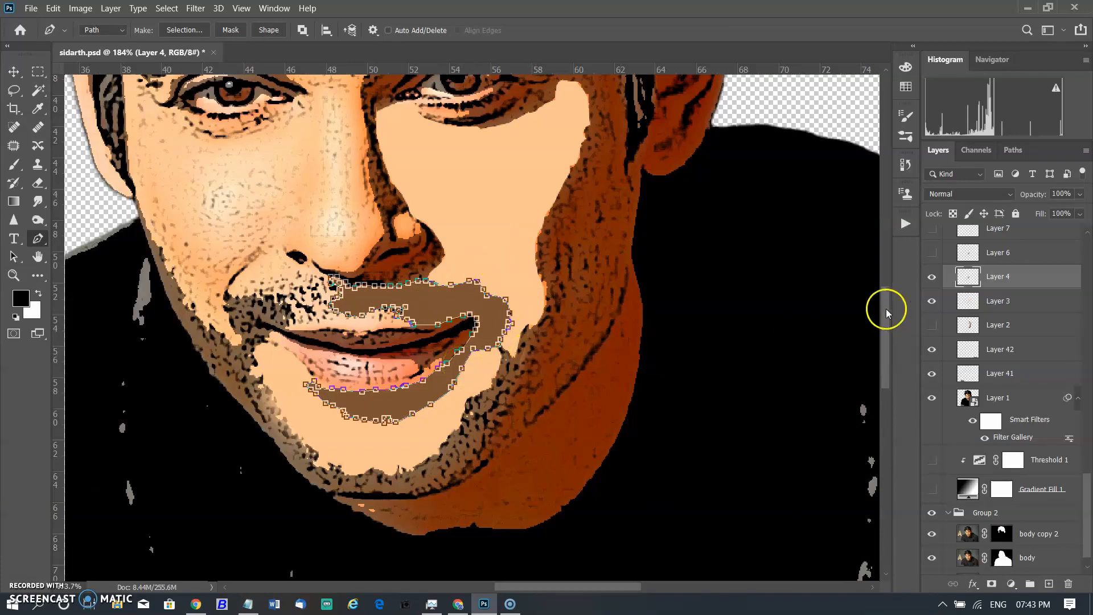
Hide Layer 4, show Layer 6, deselect the path and select the new empty layer.
click(934, 277)
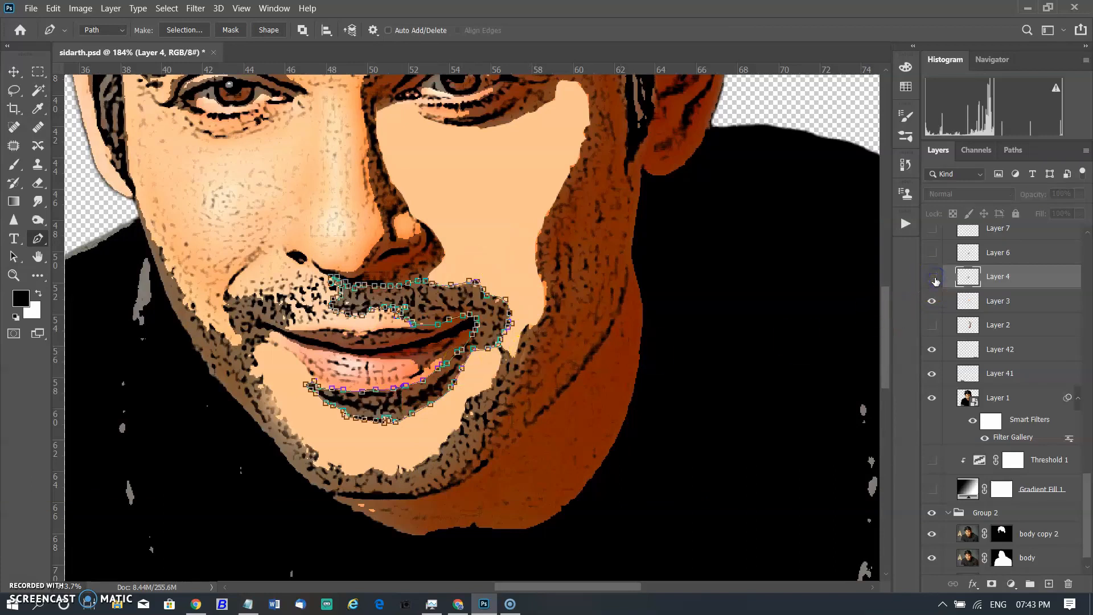
click(932, 253)
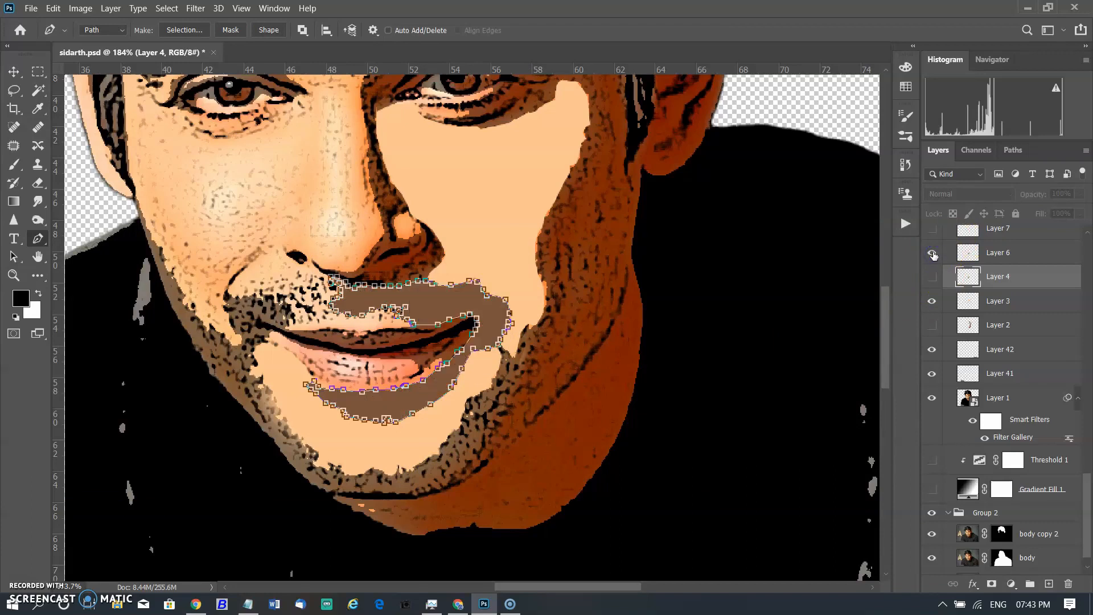
key(Escape)
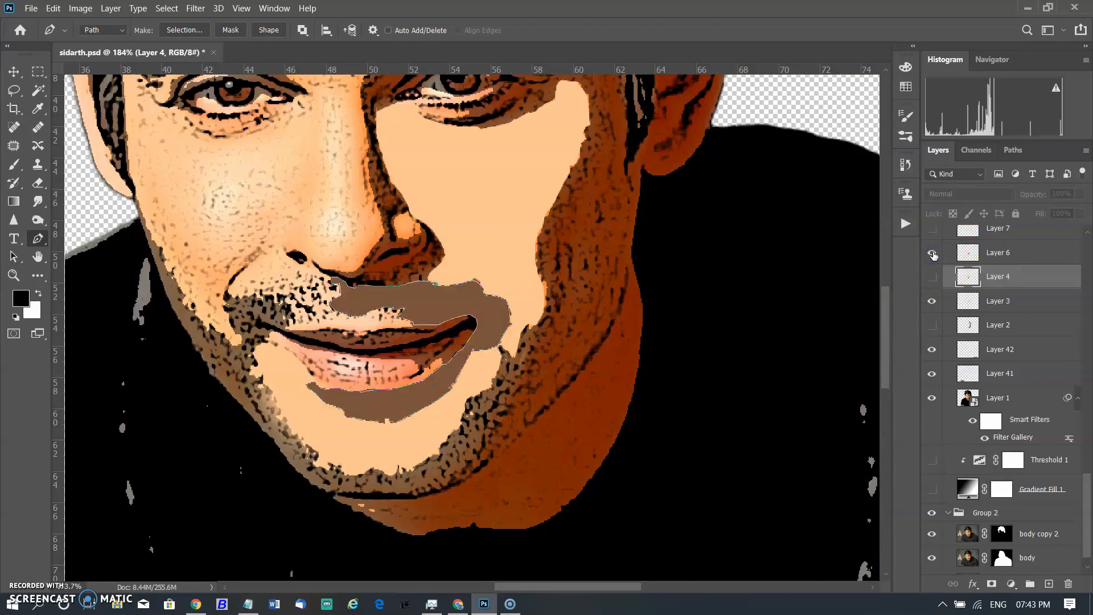
key(Escape)
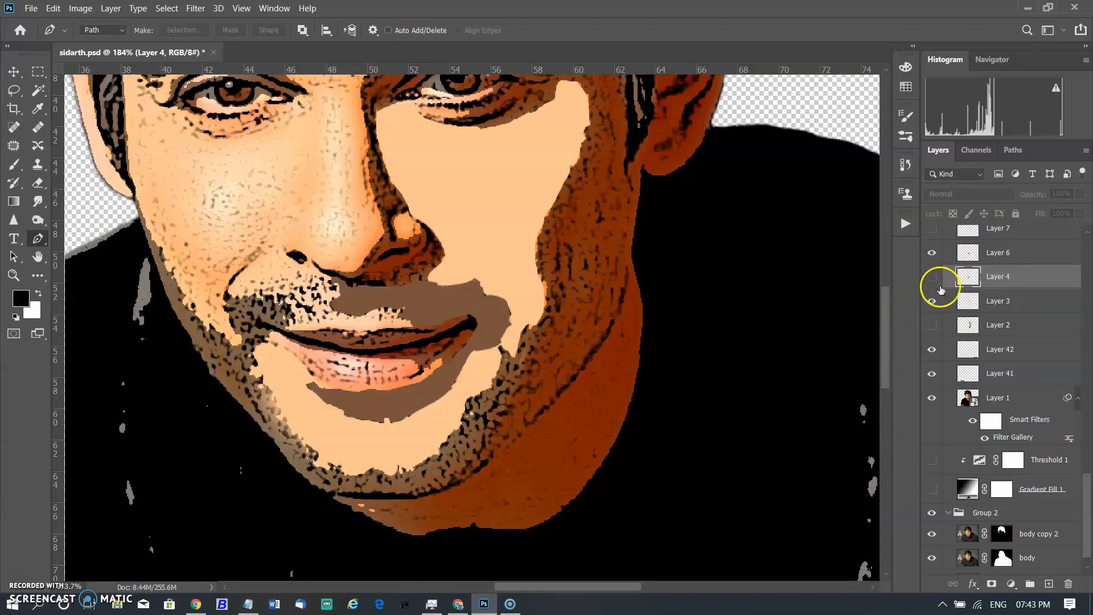
click(1029, 274)
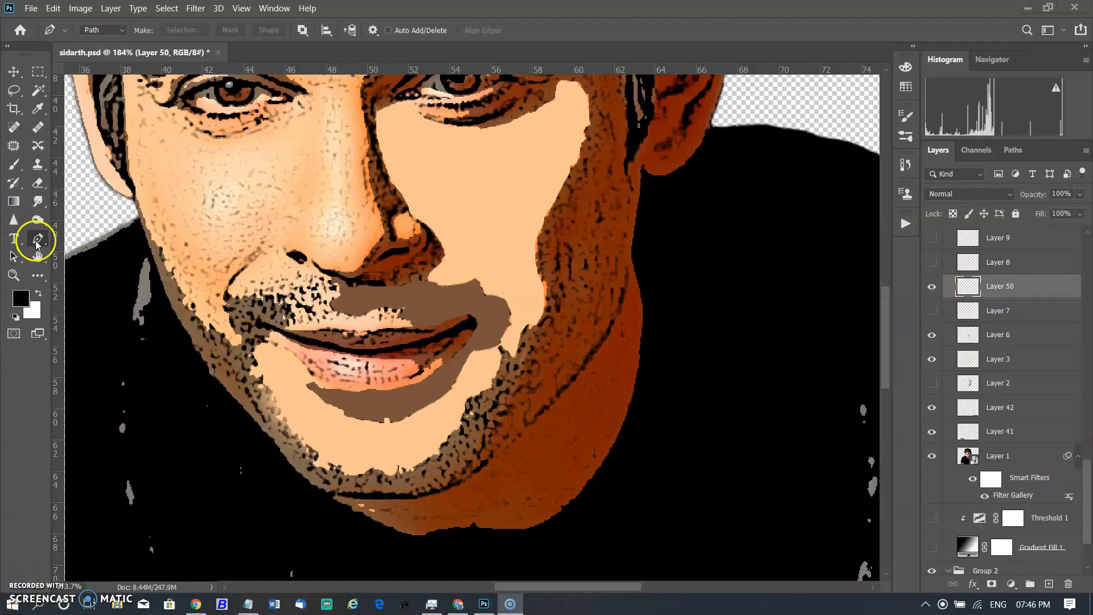
click(272, 340)
click(285, 348)
click(304, 356)
click(316, 377)
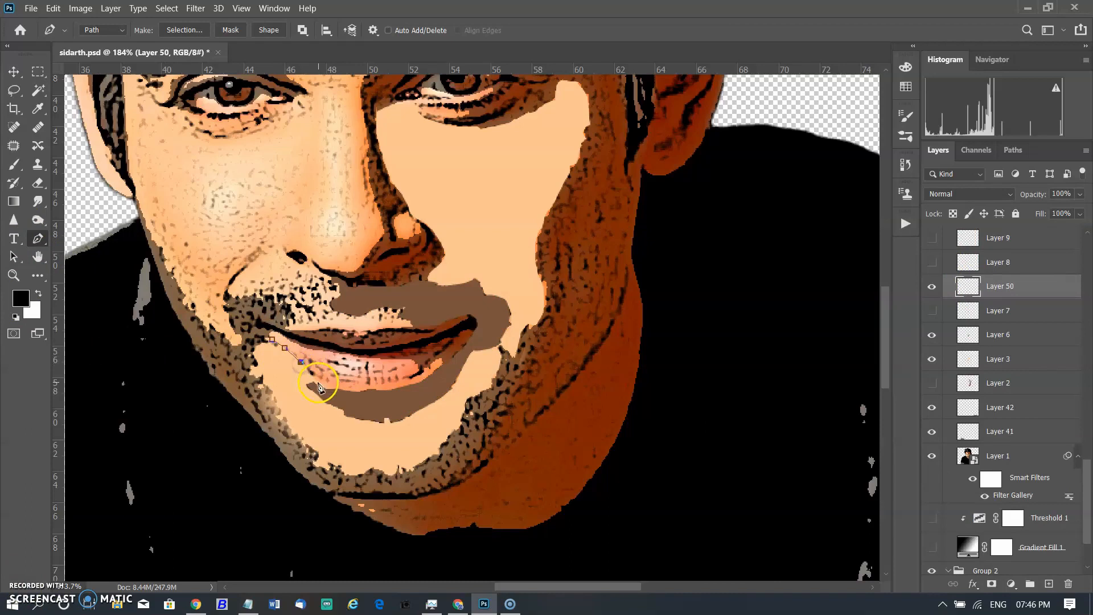
key(Escape)
Trace the lower lip with the Pen tool along its lower and upper edges, undoing one misplaced point.
click(272, 340)
click(285, 348)
click(301, 361)
click(311, 372)
drag(371, 389, 380, 389)
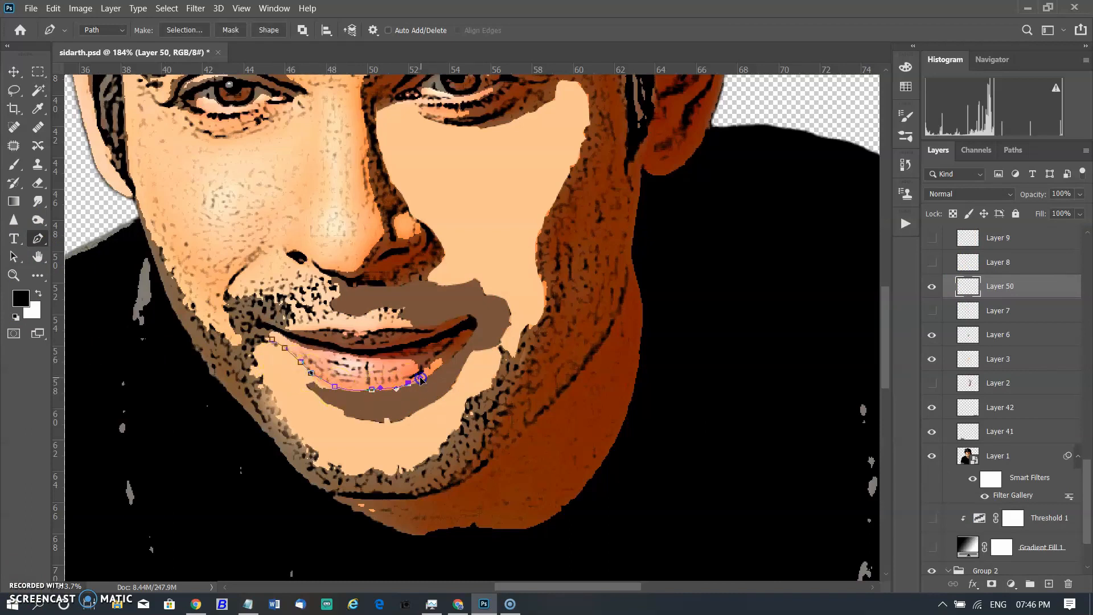
click(400, 358)
click(352, 354)
click(321, 350)
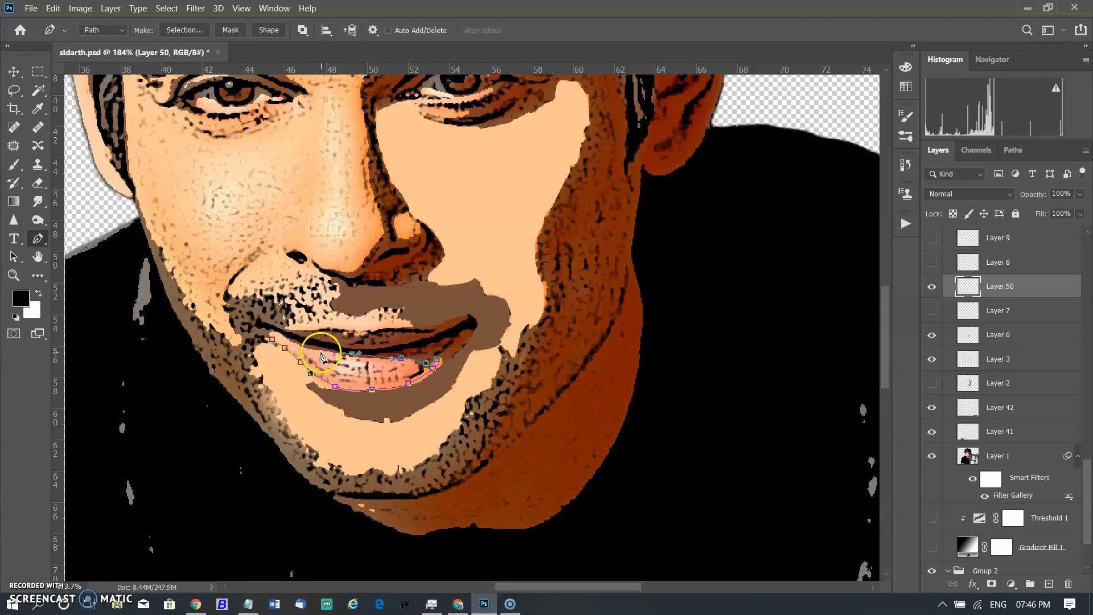
click(272, 340)
click(276, 332)
click(272, 339)
click(289, 333)
click(321, 342)
click(335, 342)
click(352, 348)
drag(401, 343, 438, 325)
click(308, 328)
key(ctrl+z)
click(405, 328)
click(364, 333)
click(328, 329)
click(289, 333)
key(Escape)
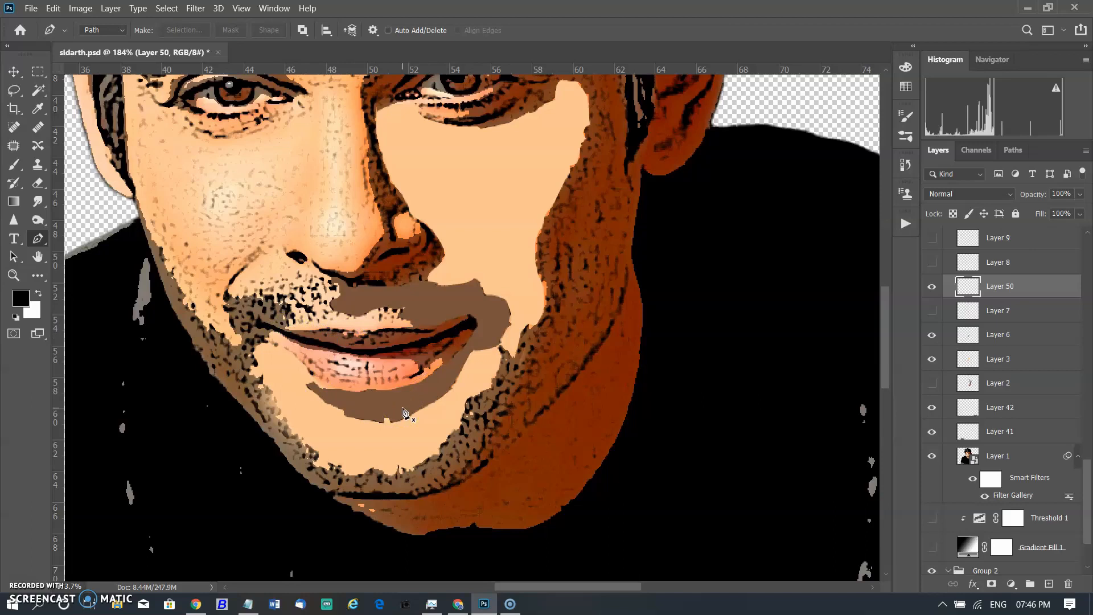
Activate the saved lowerlips path.
click(1013, 150)
click(962, 263)
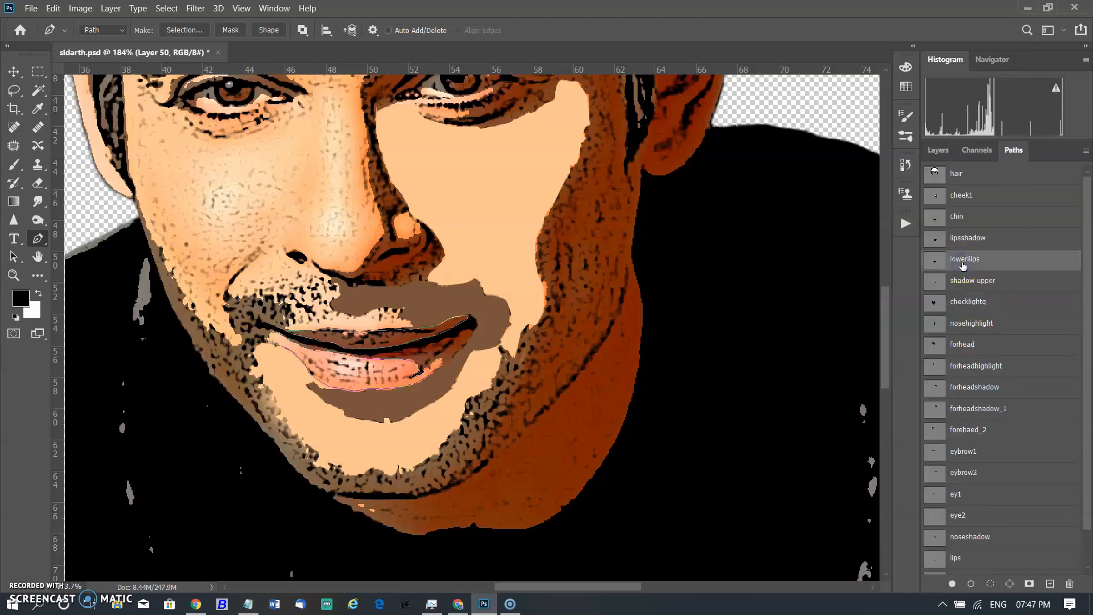
click(938, 150)
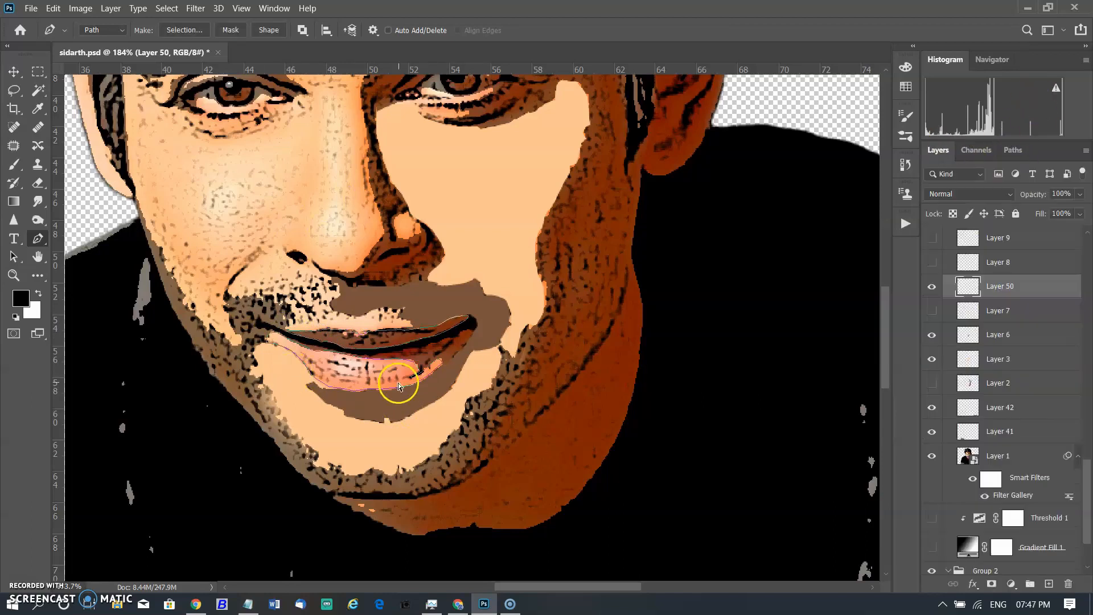
Fill the lower lip subpath with a pink colour sampled from the lips.
right_click(352, 375)
click(411, 144)
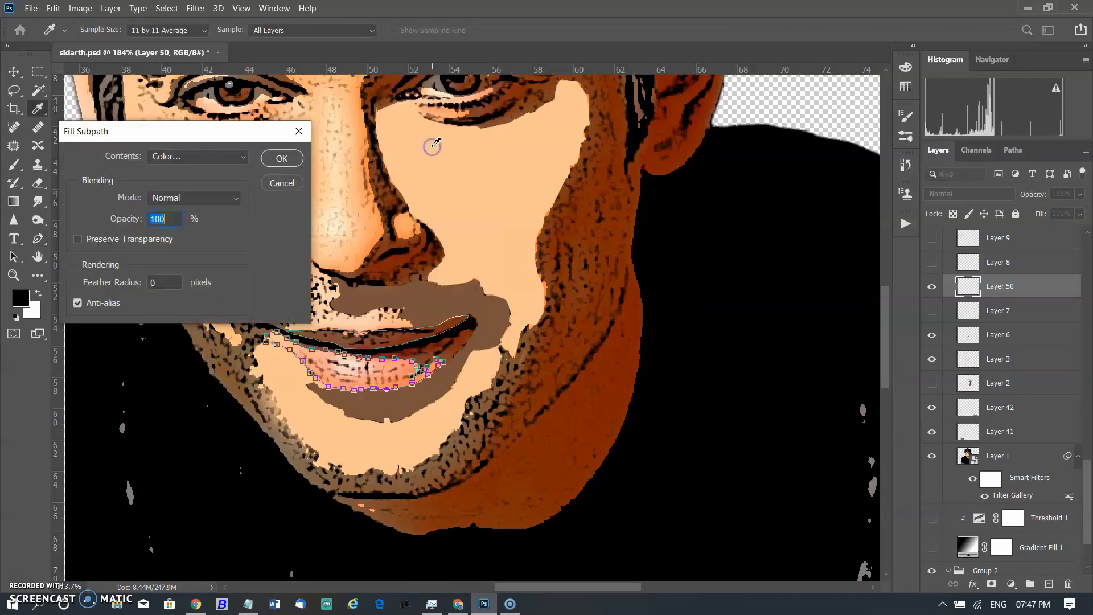
click(198, 157)
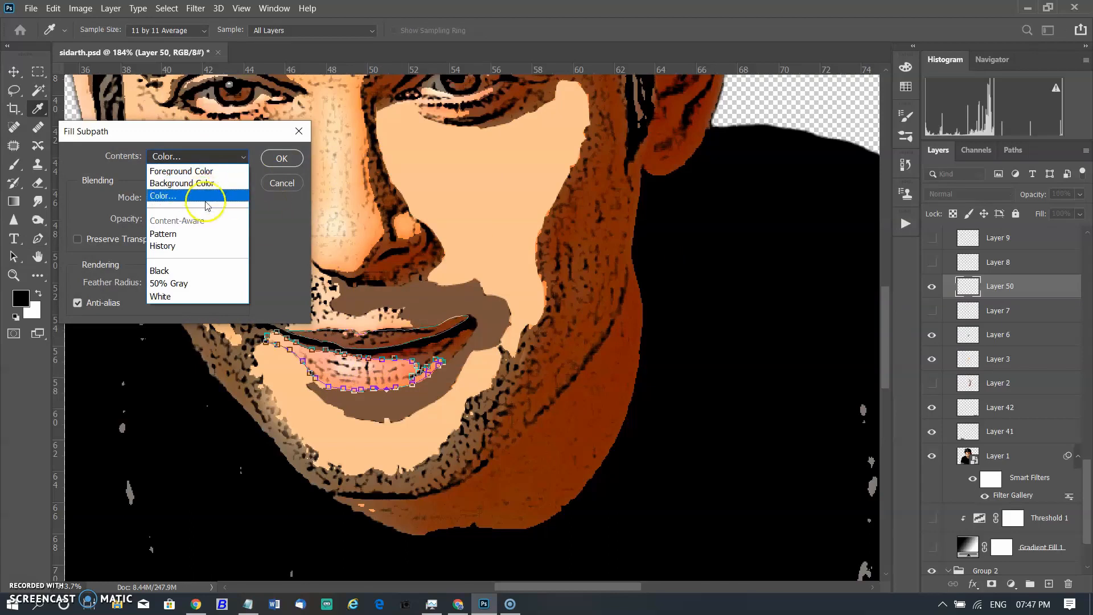
click(206, 195)
click(320, 361)
click(871, 340)
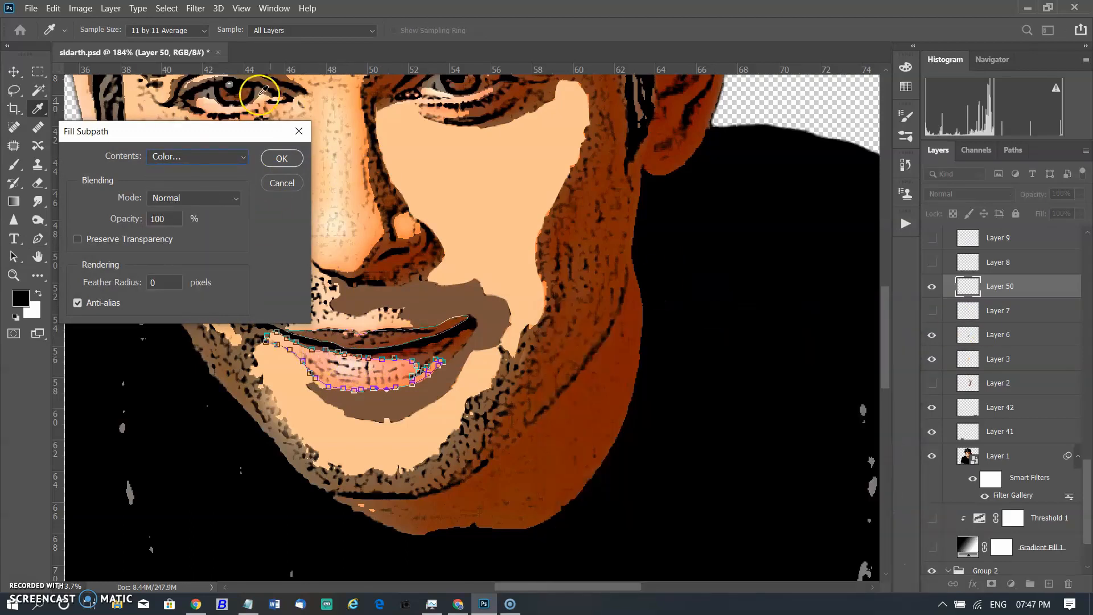
click(282, 157)
Fill the mouth-line subpath with a dark colour sampled from the lip crease and deselect the path.
click(391, 332)
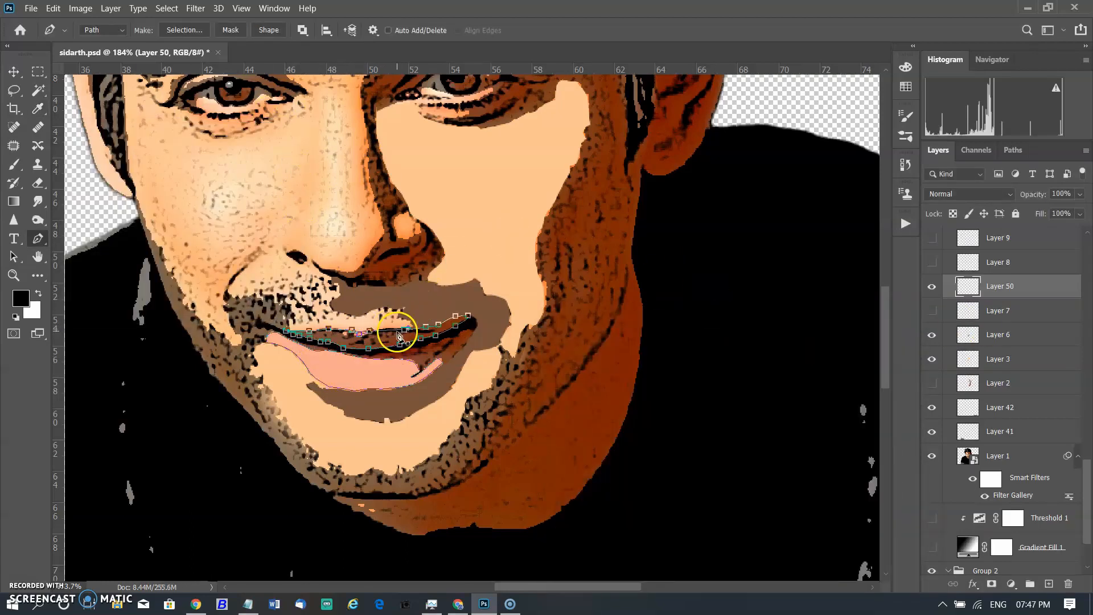
right_click(394, 344)
click(448, 116)
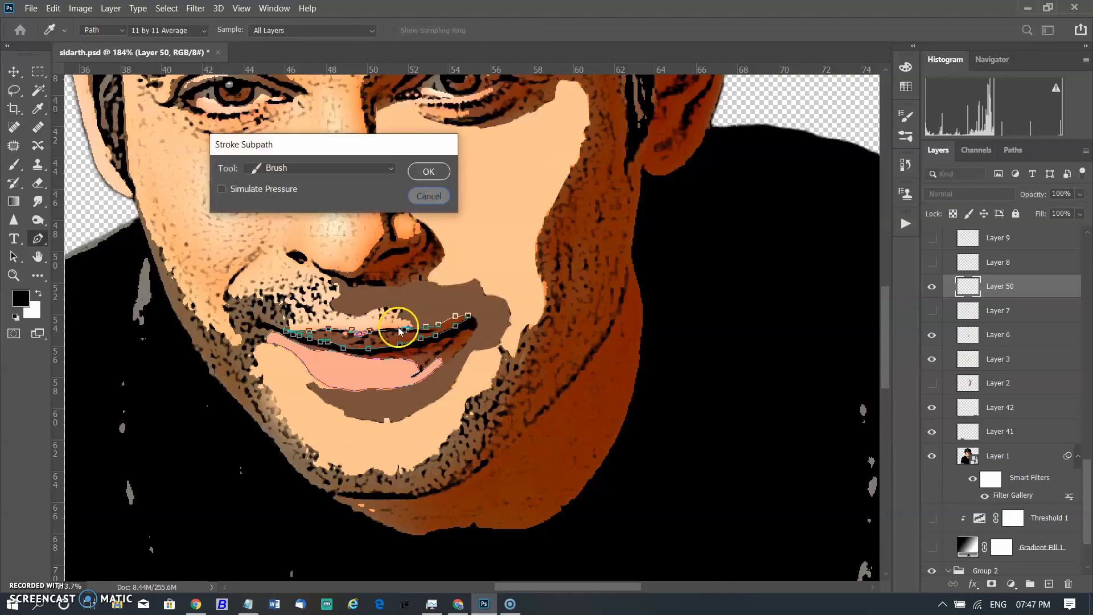
key(Escape)
right_click(362, 333)
click(432, 103)
click(196, 156)
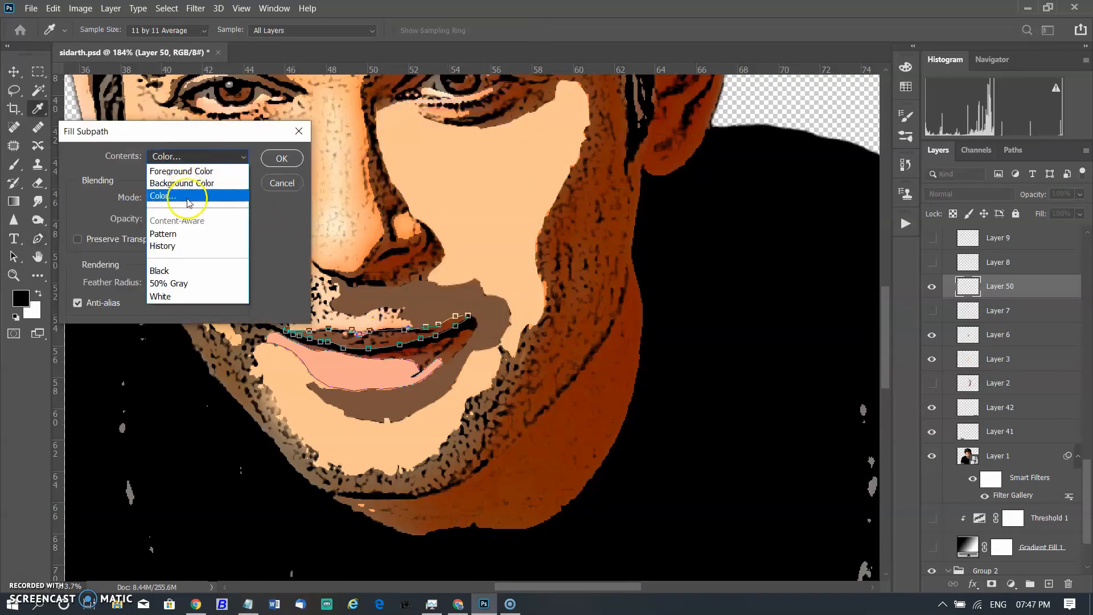
click(170, 206)
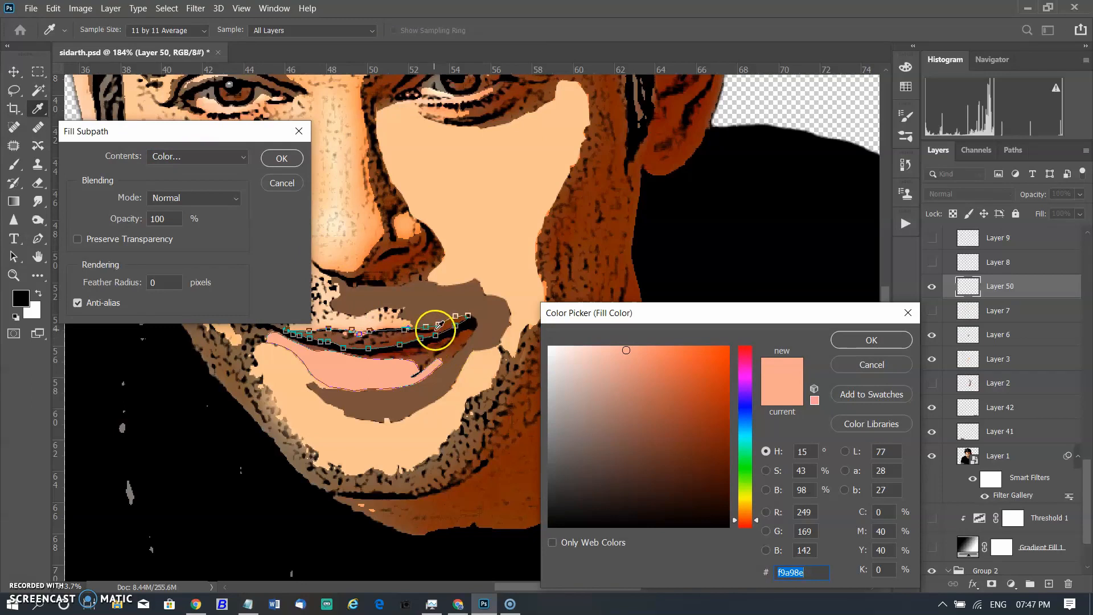
click(399, 330)
click(871, 340)
click(282, 158)
key(Escape)
key(Escape)
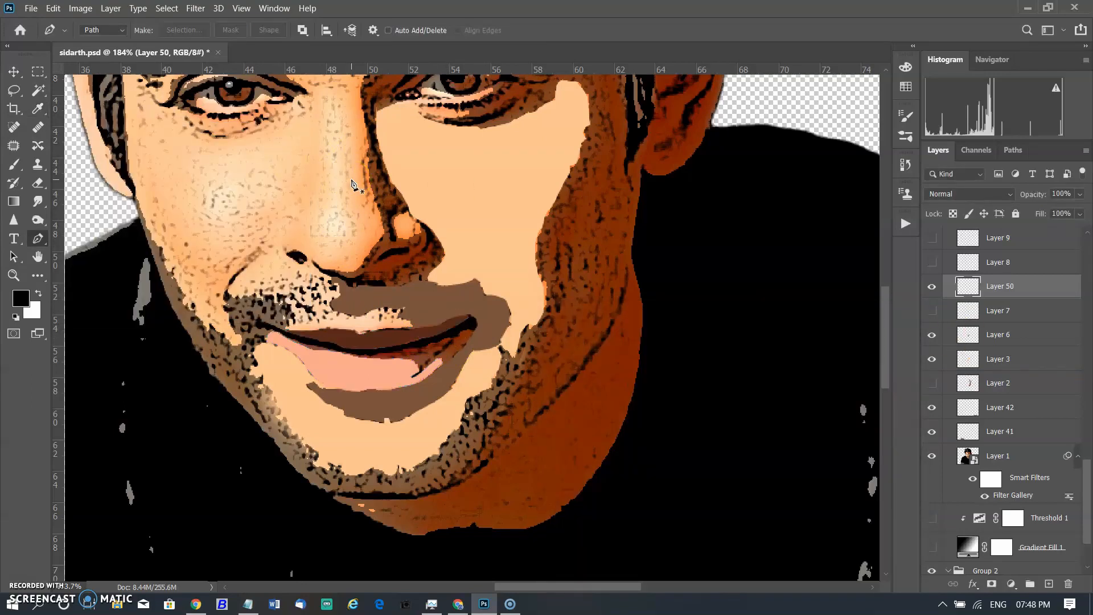
Hide Layer 50 and show Layers 8 and 7 to view the lip colour layers.
click(935, 289)
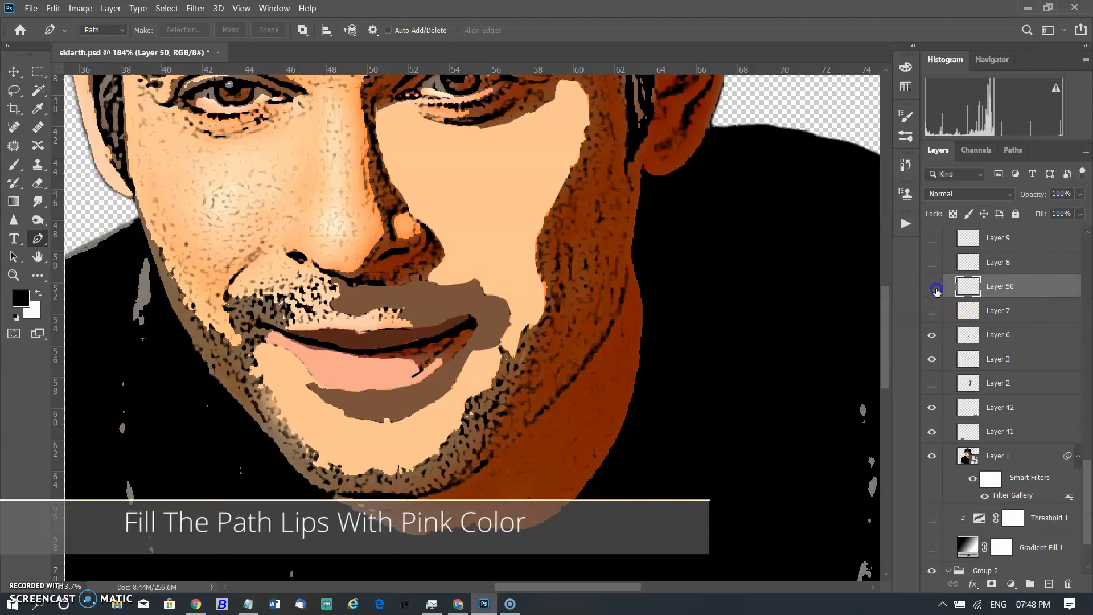
click(932, 263)
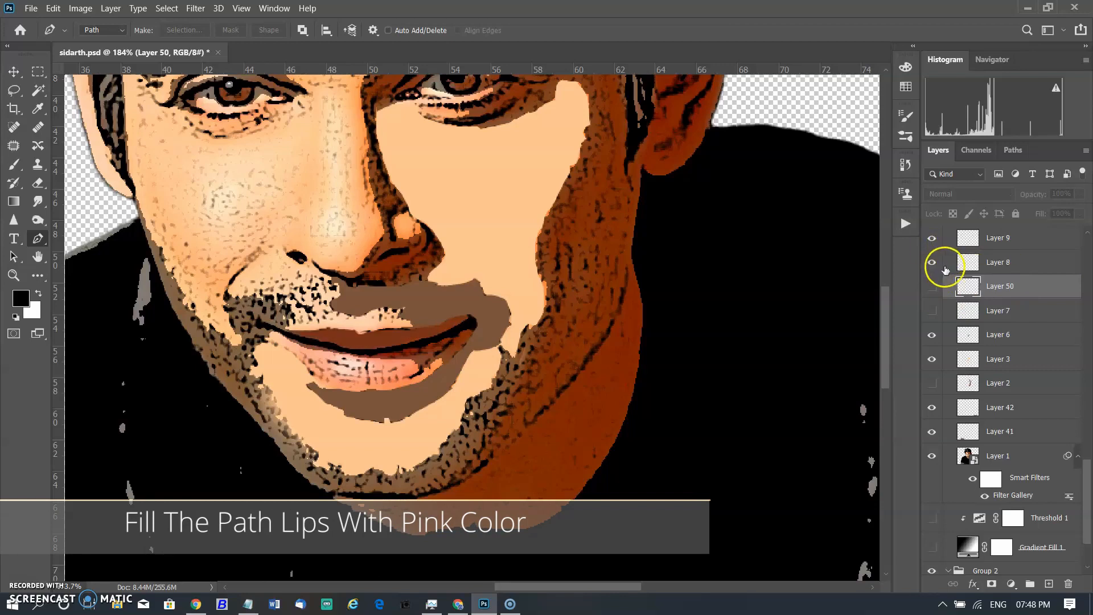
click(932, 311)
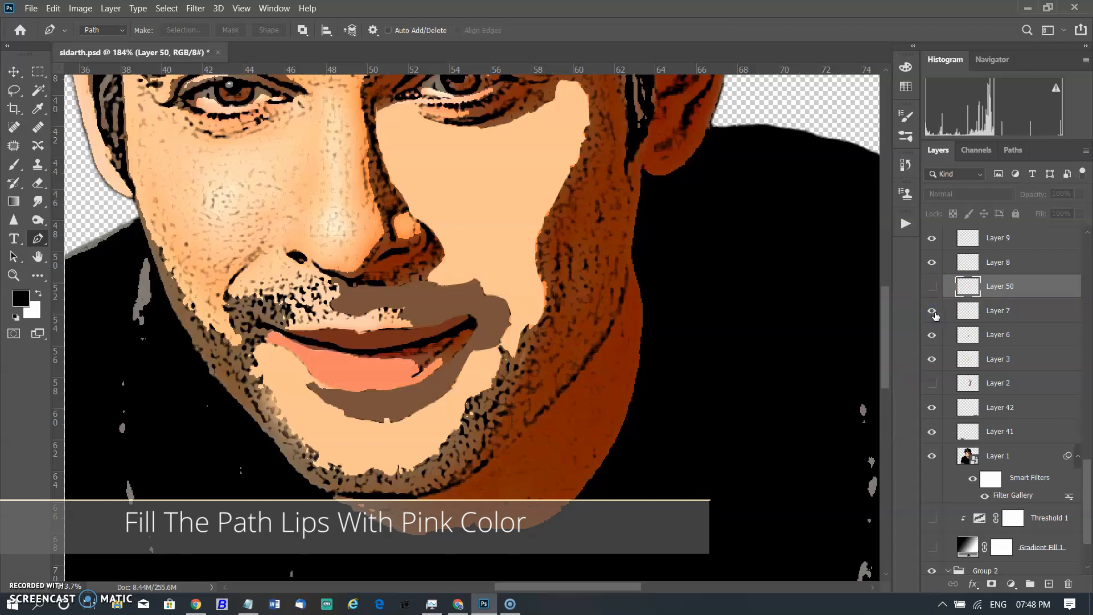
scroll(935, 313, up, 1)
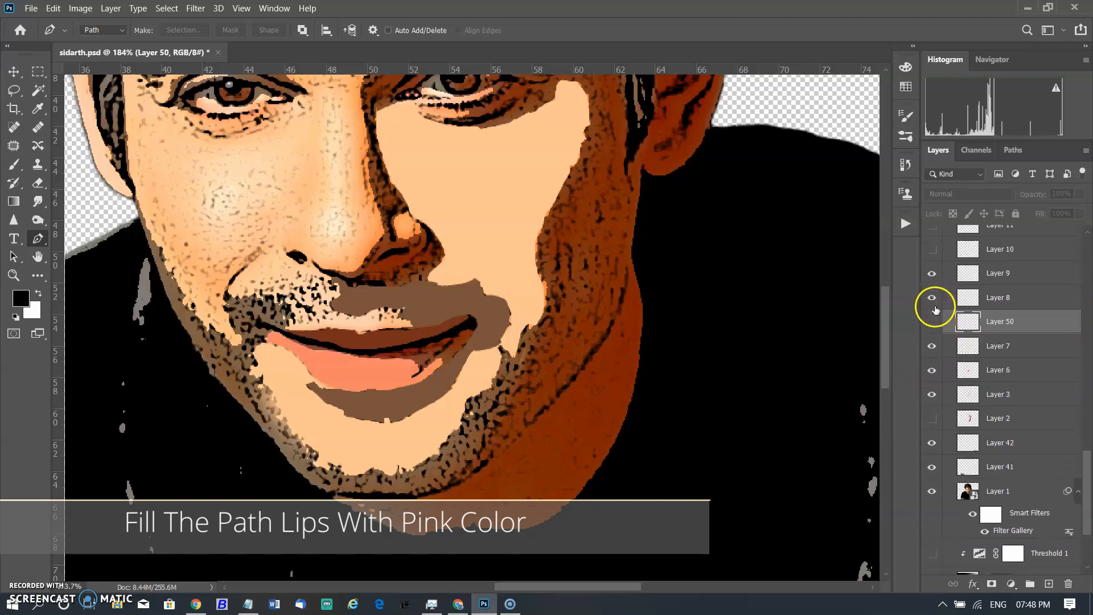
scroll(490, 318, up, 2)
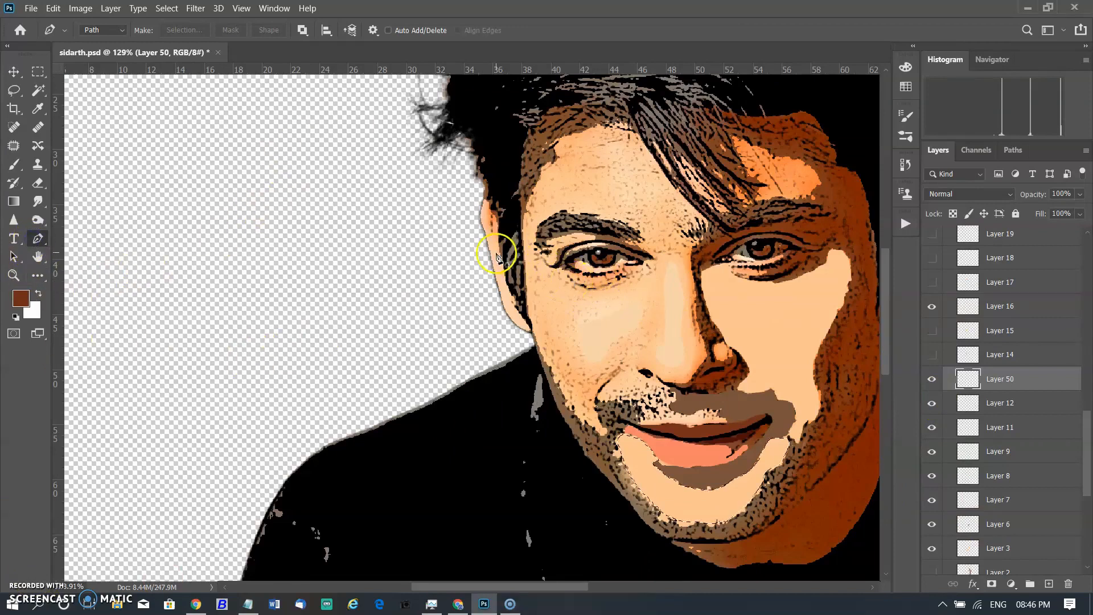
Show Layer 14 and toggle Layers 15 and 16 to compare the cheek highlight fills.
click(565, 274)
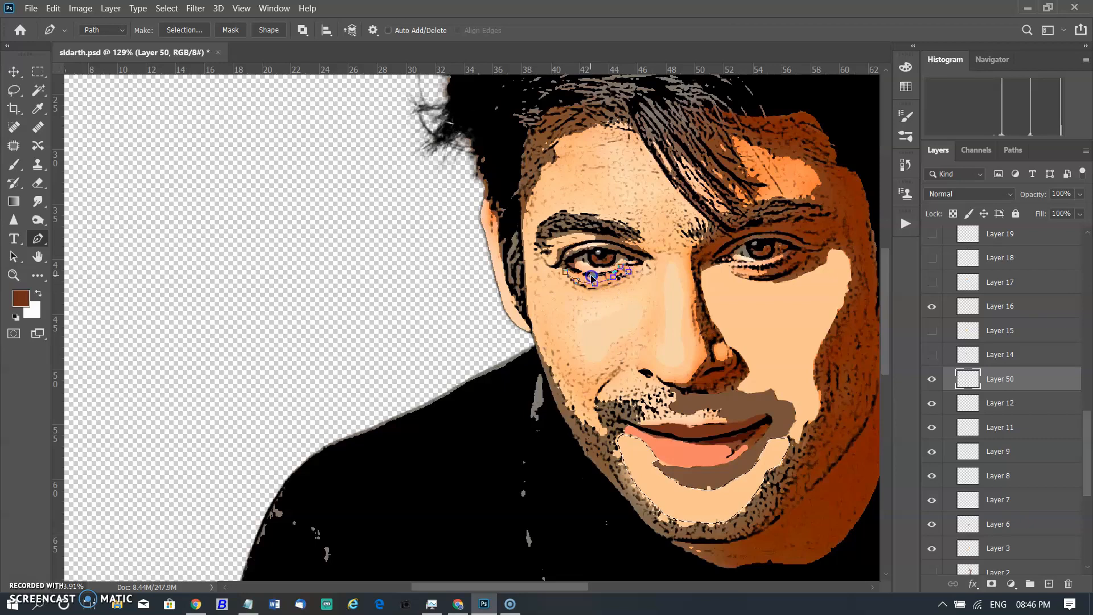
click(564, 274)
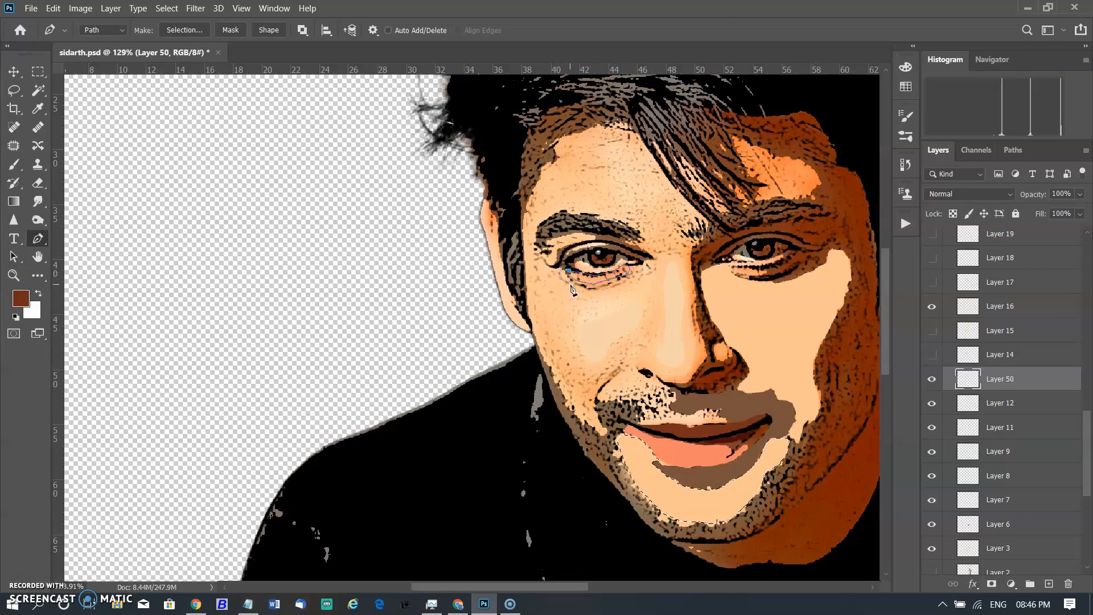
click(936, 358)
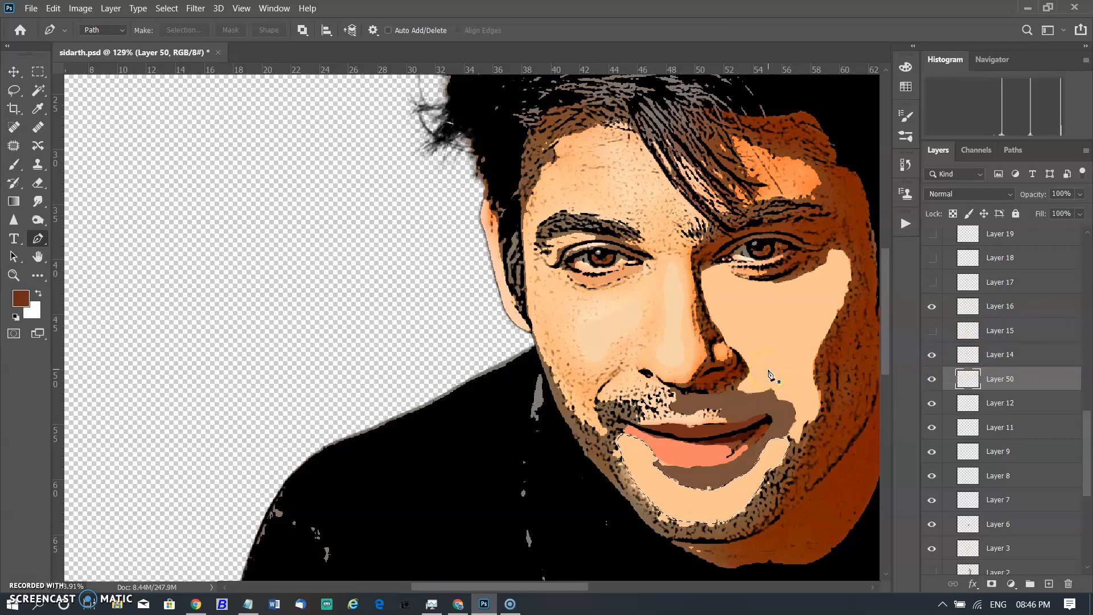
click(749, 283)
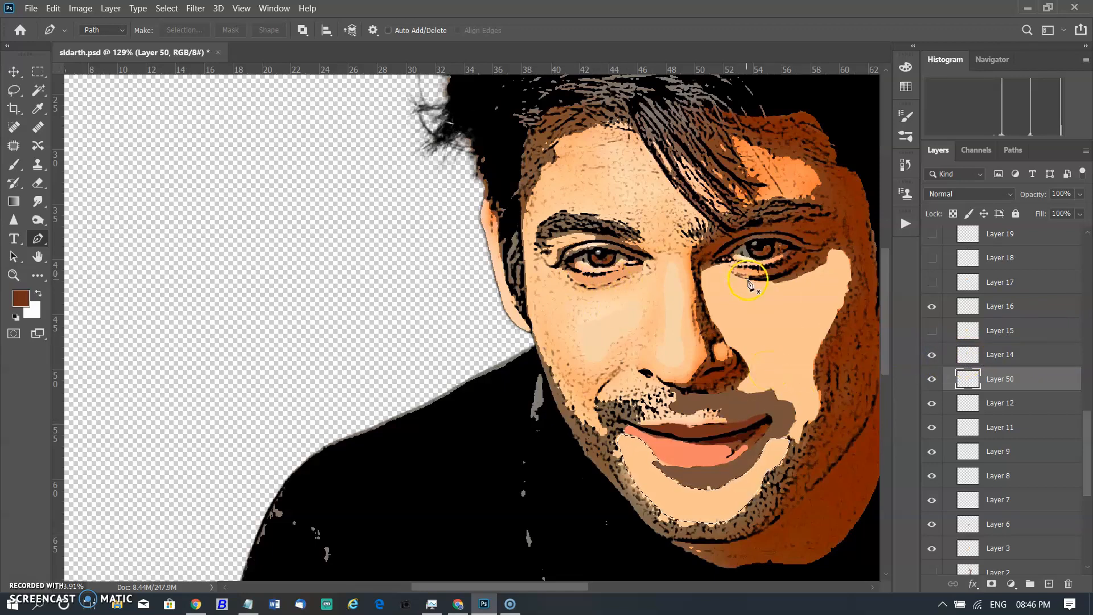
click(931, 331)
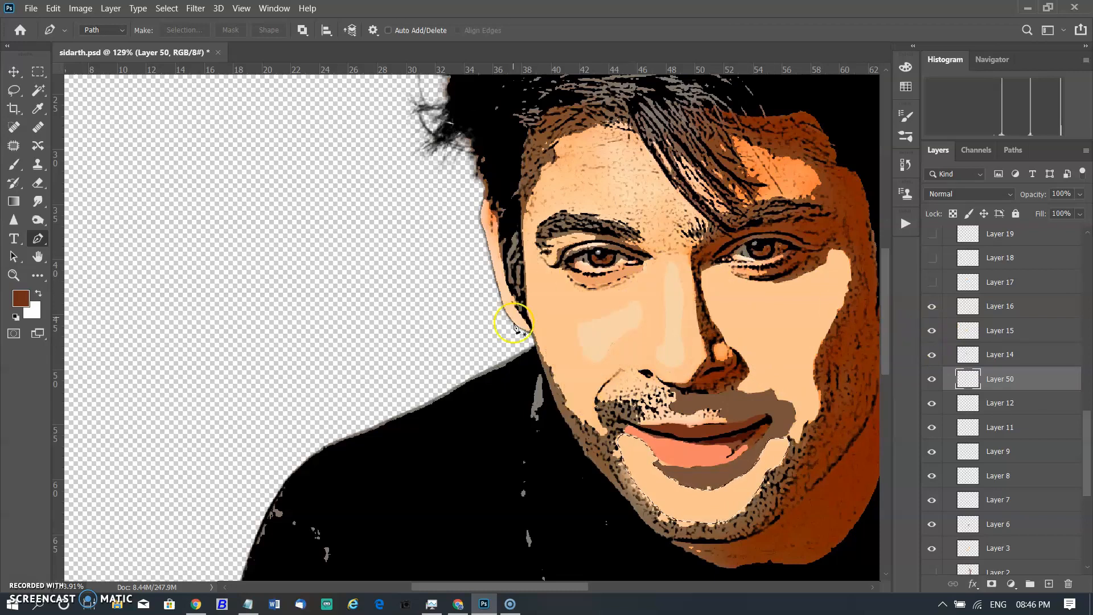
click(931, 354)
click(930, 330)
click(931, 330)
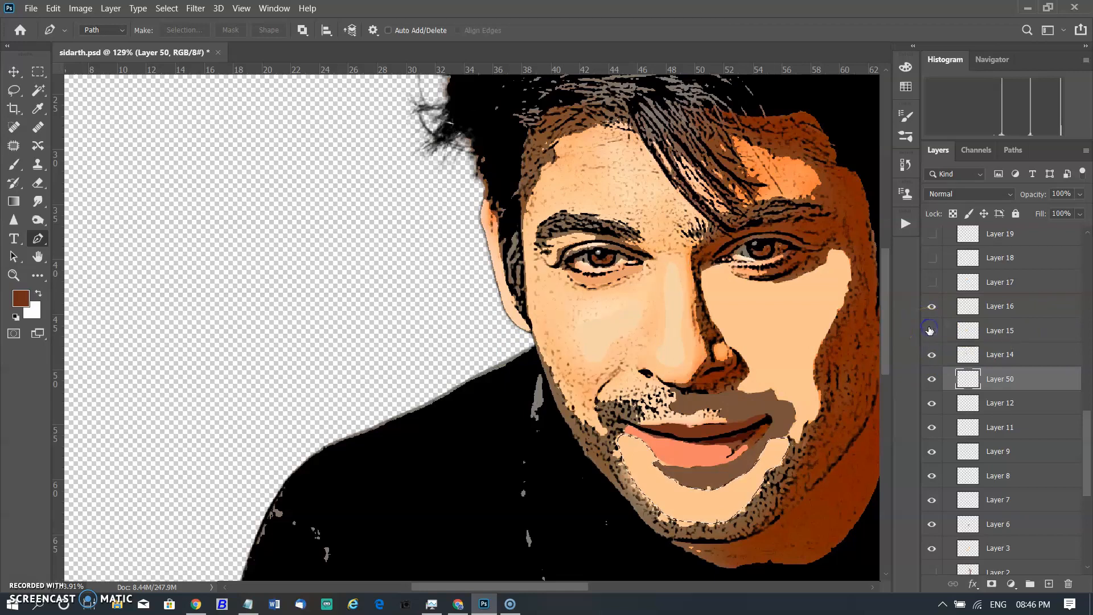
click(931, 305)
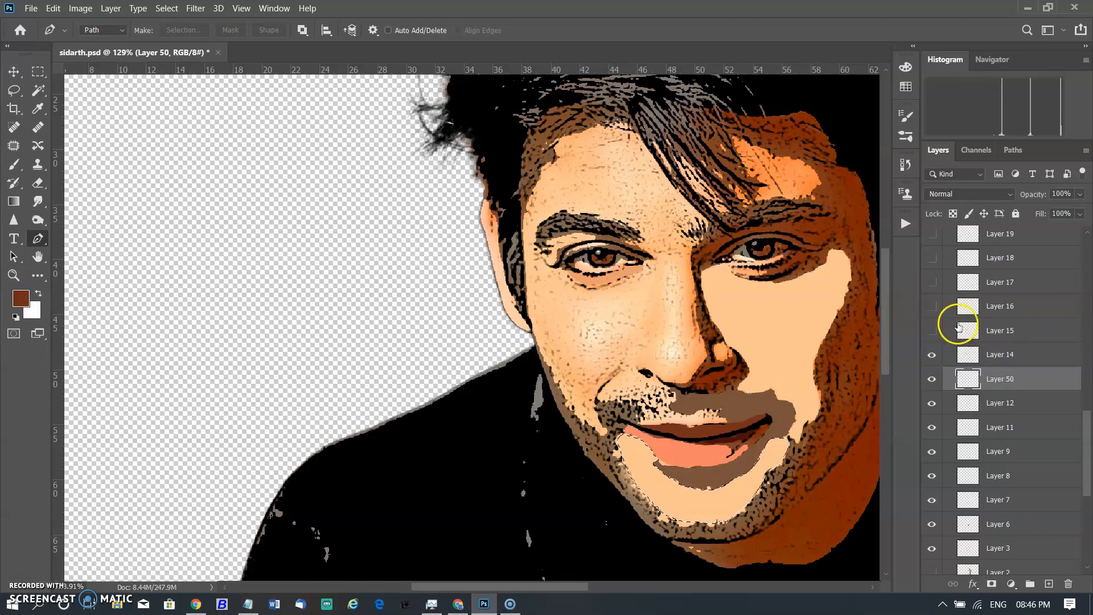
Load the checklightq path and show Layers 15 and 16 to view the cheek and nose highlight fills.
click(975, 336)
click(1012, 149)
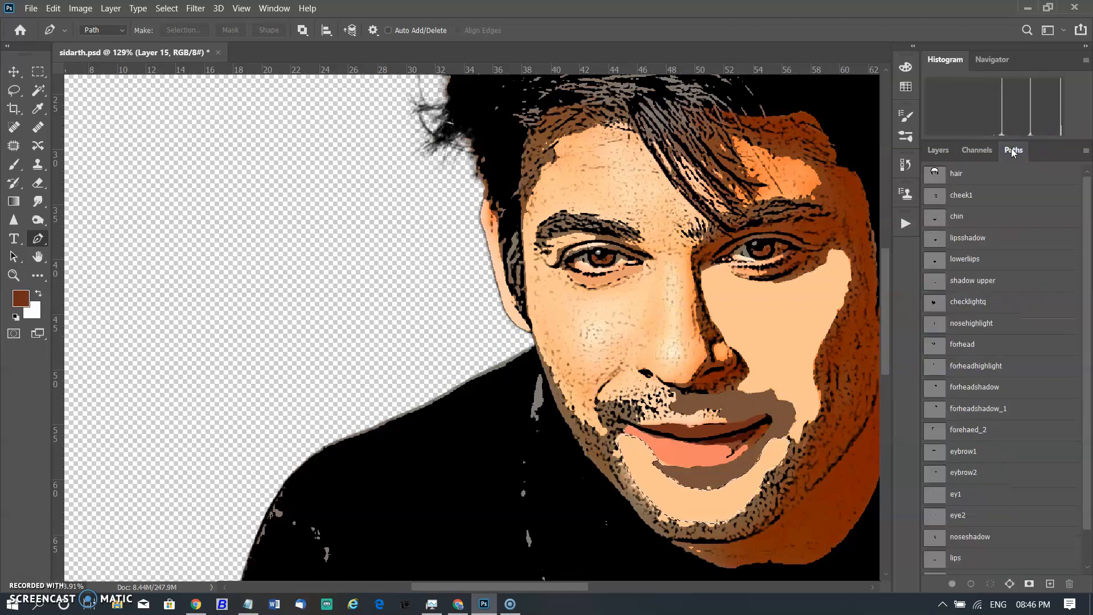
click(932, 305)
click(939, 149)
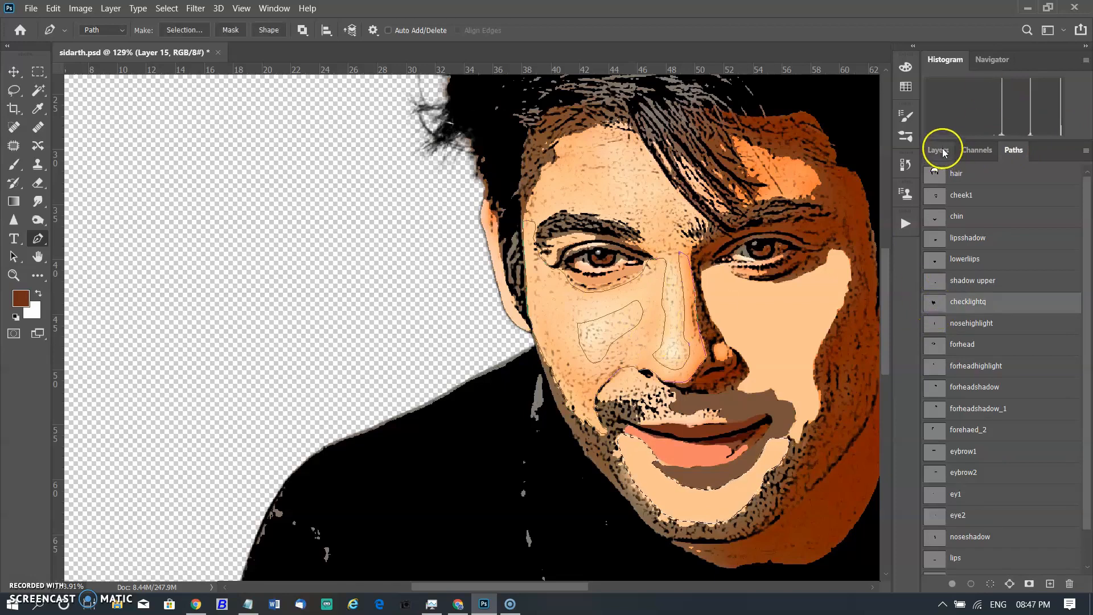
ctrl+click(542, 355)
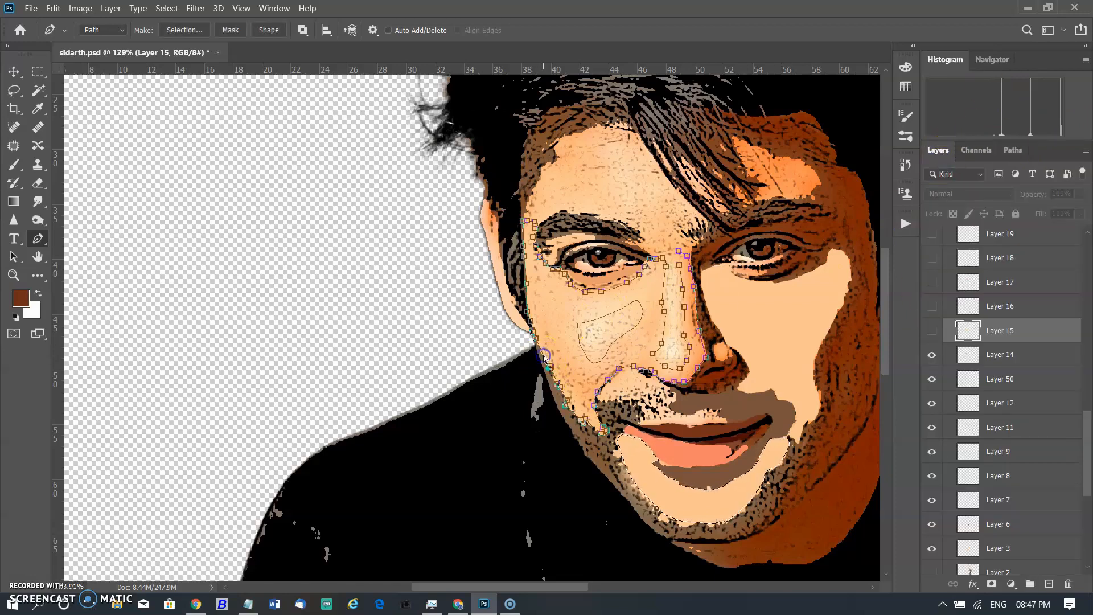
click(932, 330)
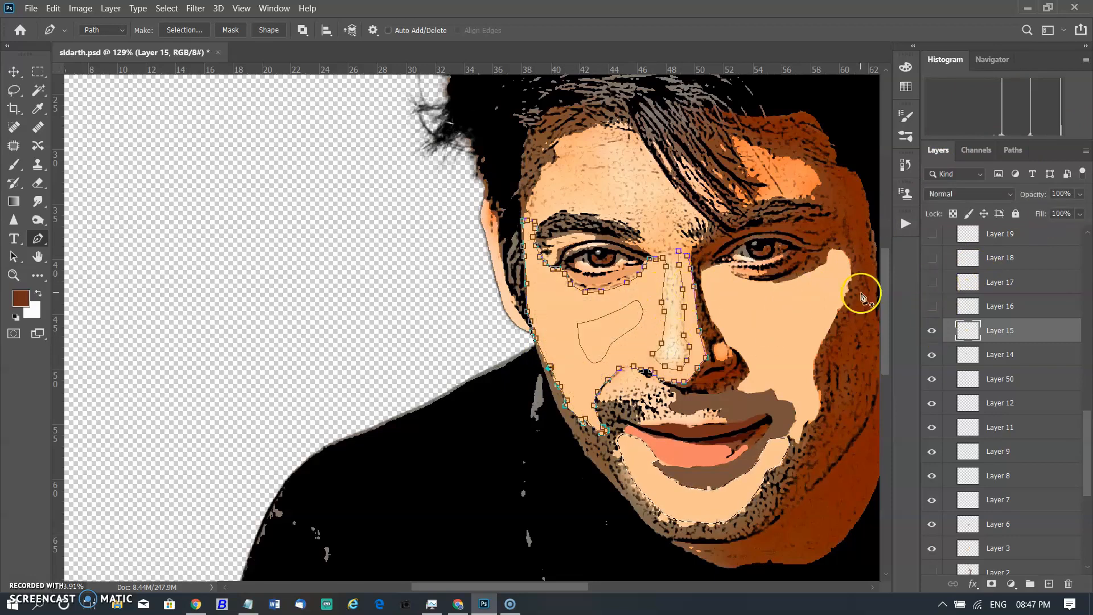
click(932, 306)
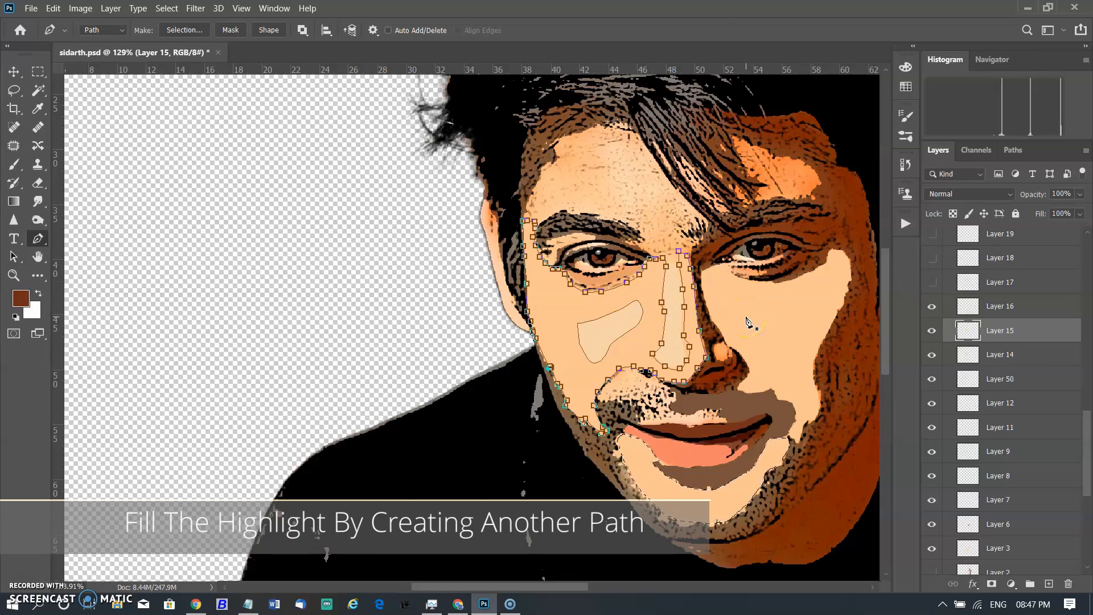
Deselect the path, load the forhead path, zoom in on the forehead and show Layer 17.
key(Escape)
key(Escape)
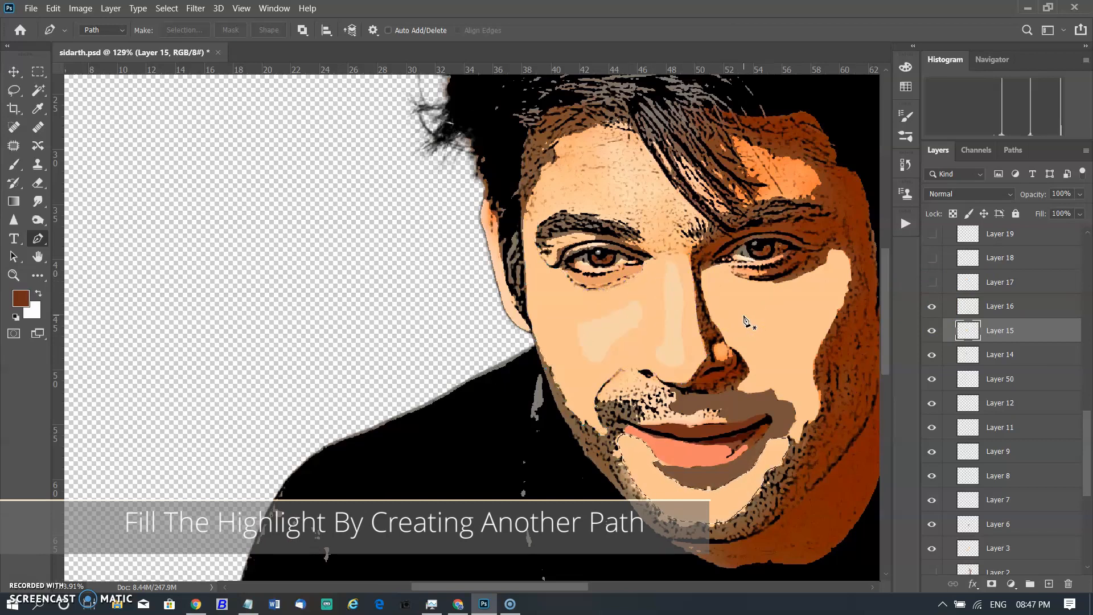
click(1011, 150)
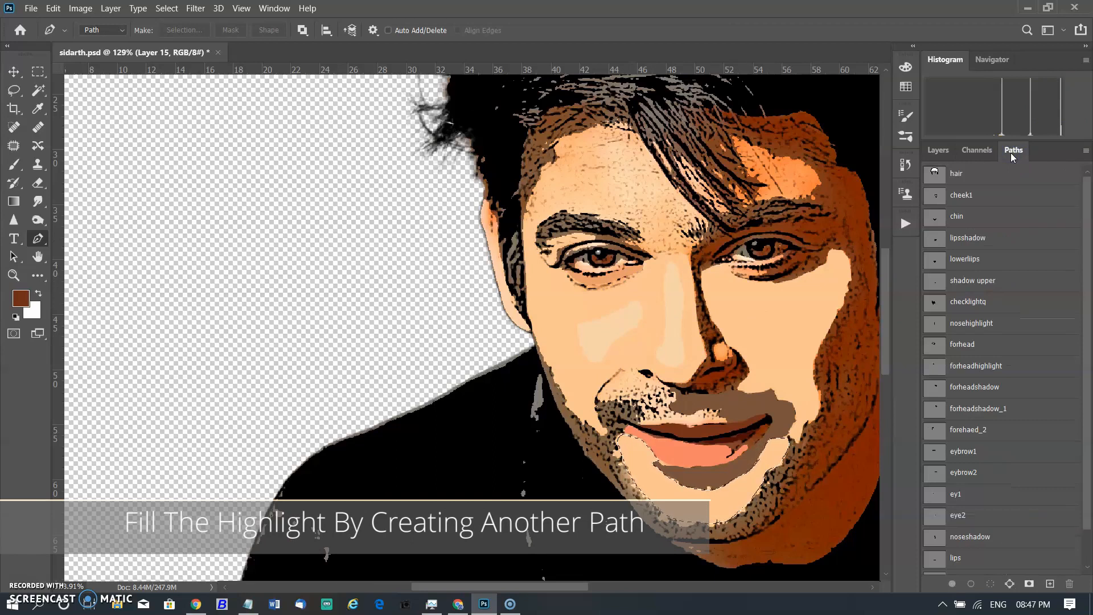
click(954, 324)
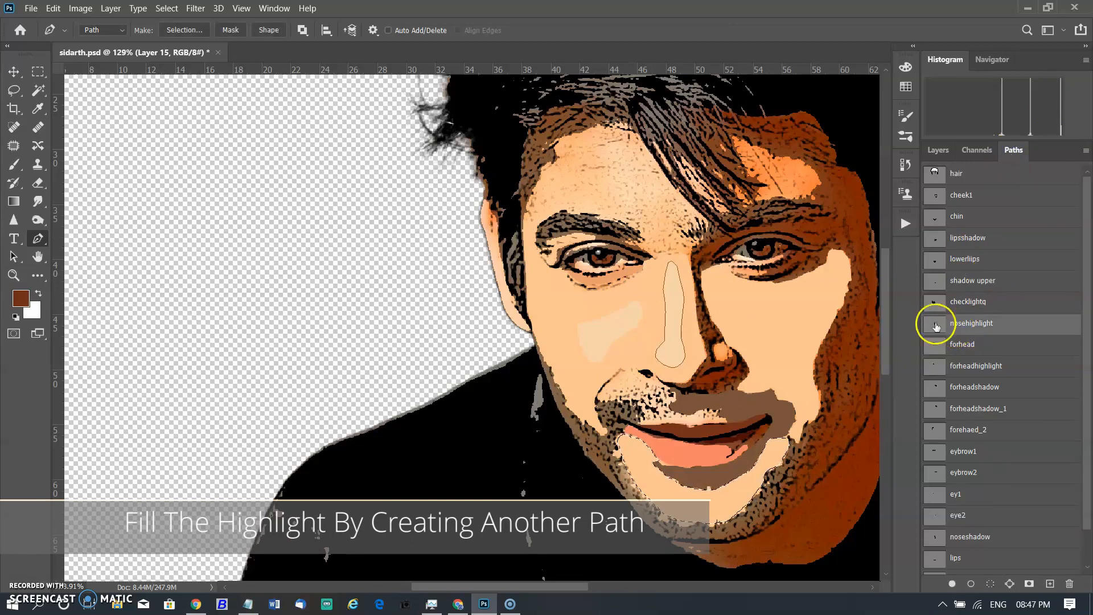
click(960, 348)
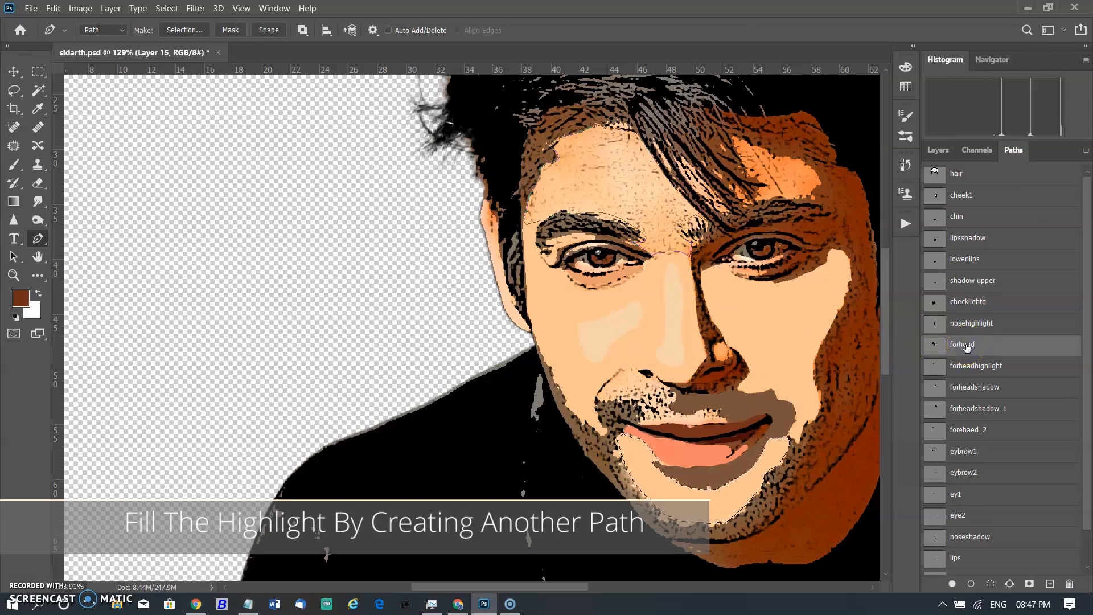
key(ctrl+d)
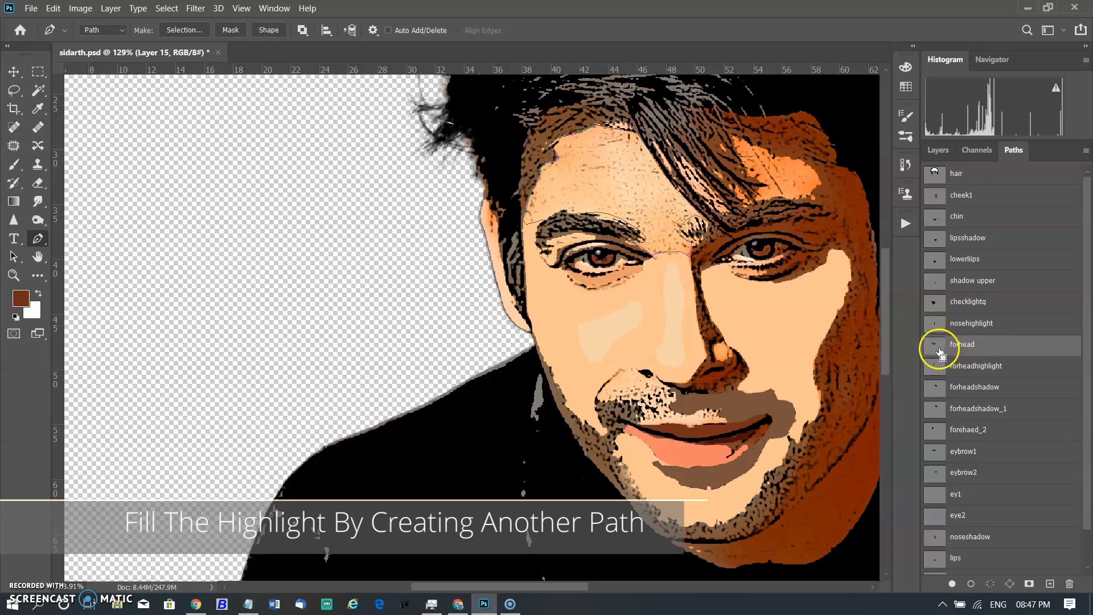
ctrl+click(938, 346)
click(983, 344)
click(946, 155)
ctrl+click(601, 214)
scroll(656, 185, up, 5)
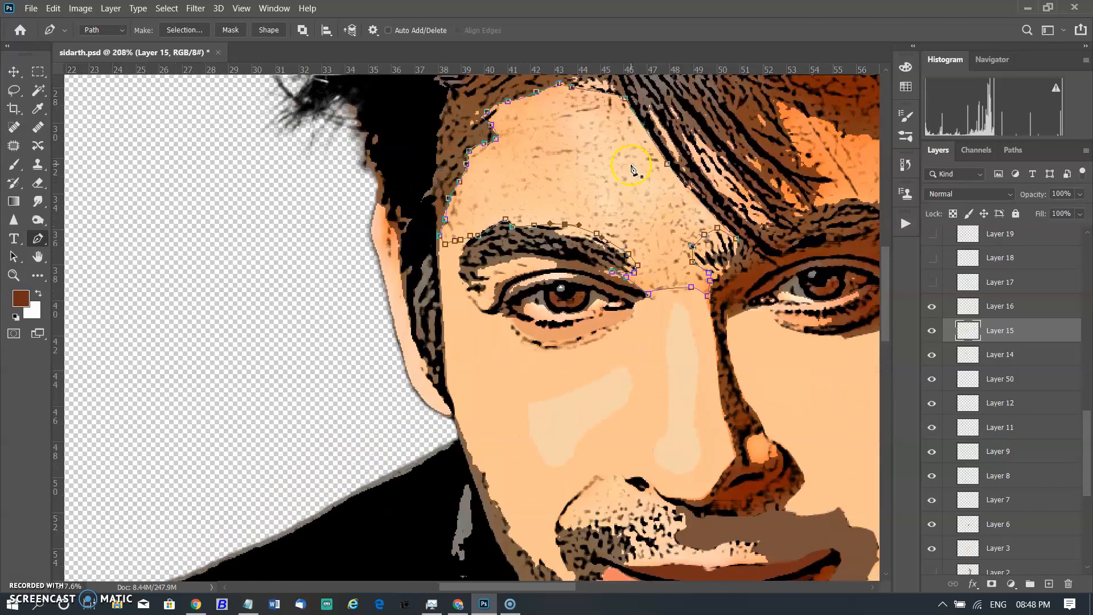
scroll(588, 147, down, 1)
scroll(588, 146, up, 1)
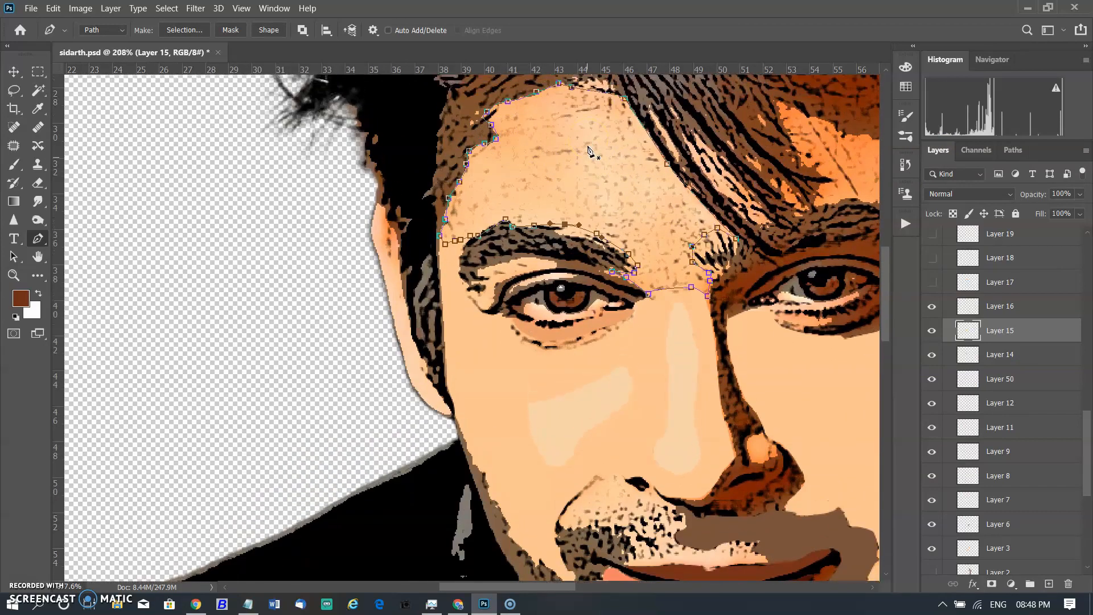
click(931, 281)
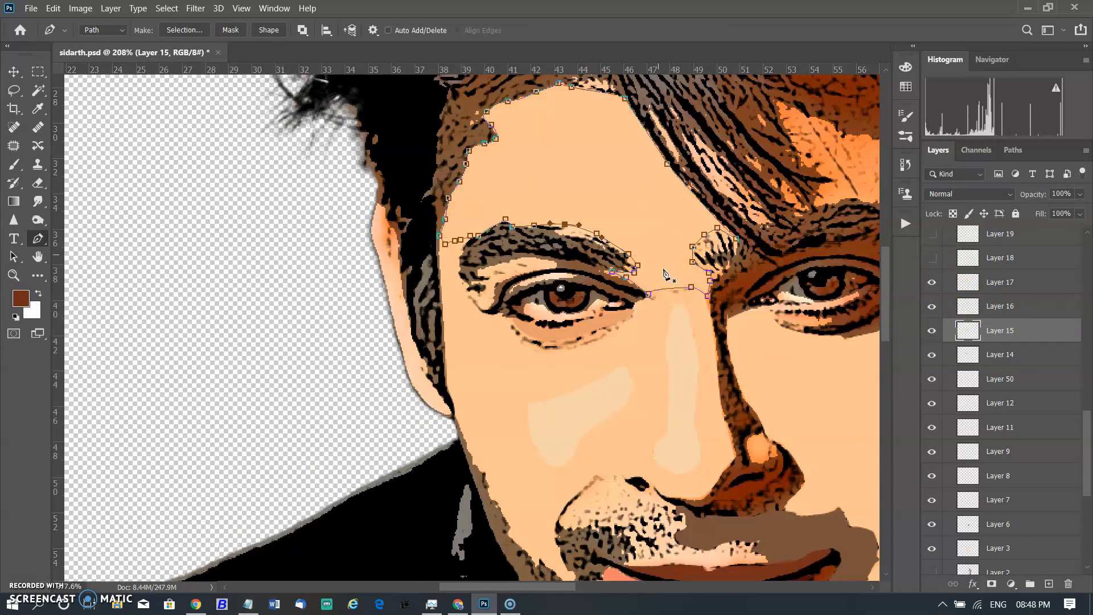
right_click(666, 223)
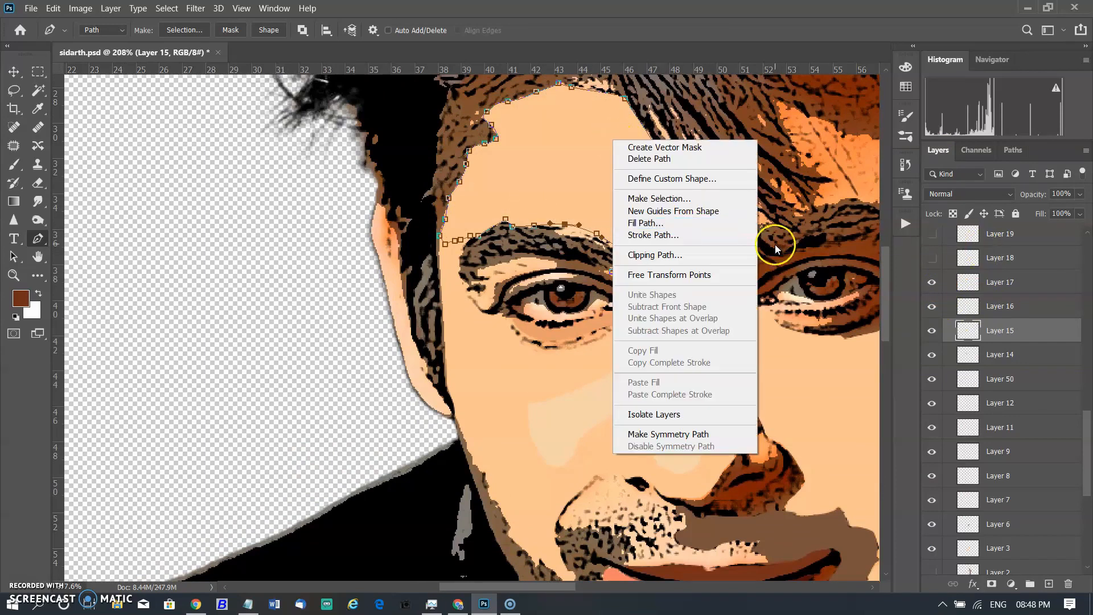
click(669, 225)
click(288, 181)
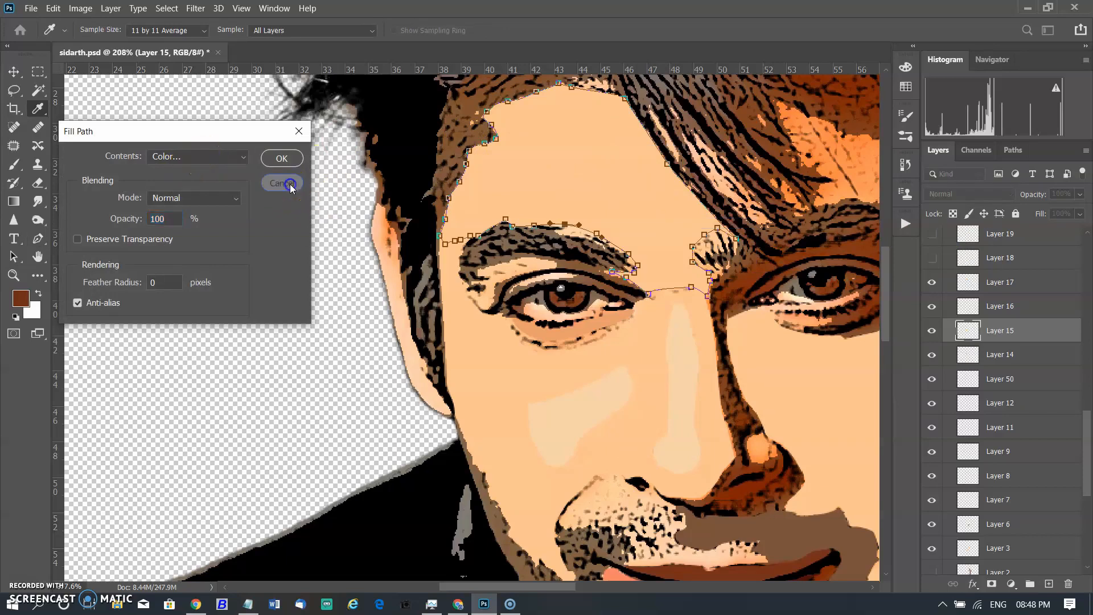
key(Return)
Load the forheadhighlight path and fill it on Layer 50 with a colour sampled from the forehead.
scroll(646, 177, up, 1)
scroll(1076, 353, up, 1)
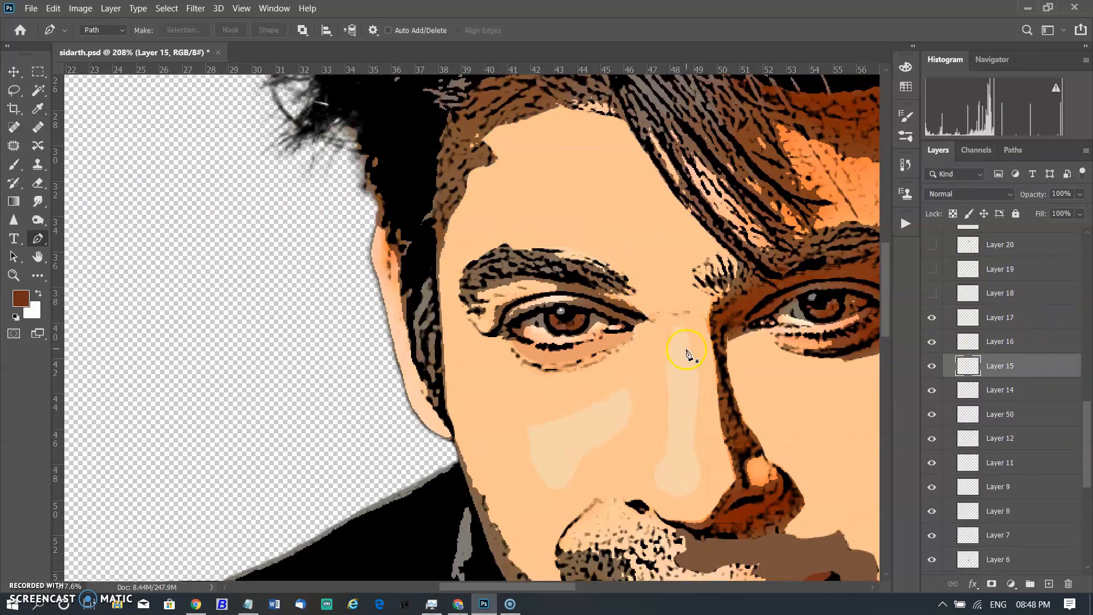
scroll(742, 352, down, 5)
scroll(859, 355, down, 1)
click(1013, 149)
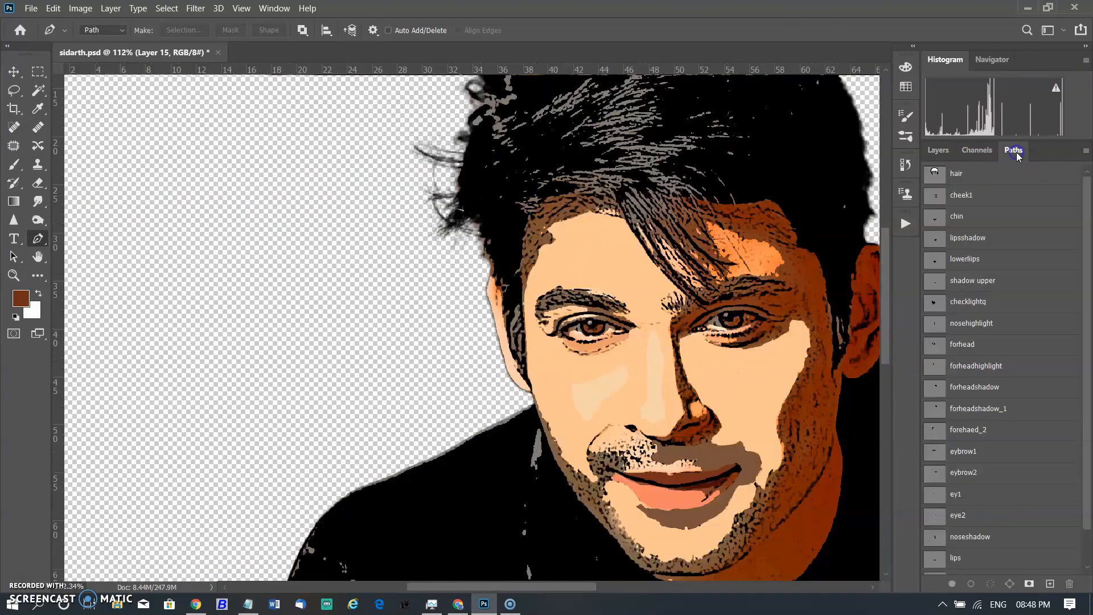
click(968, 345)
click(970, 368)
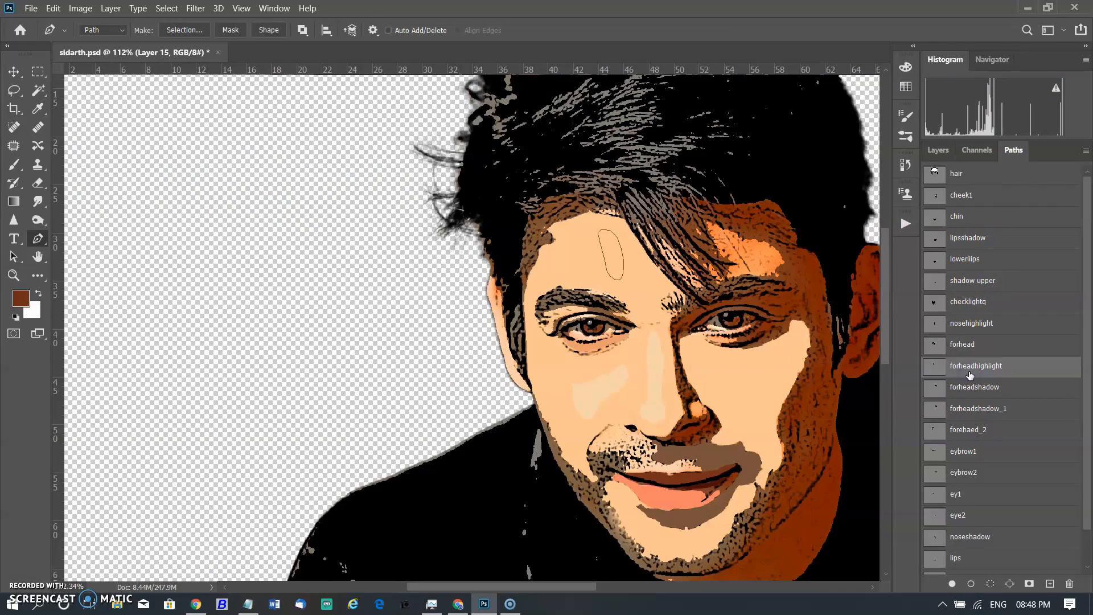
click(937, 150)
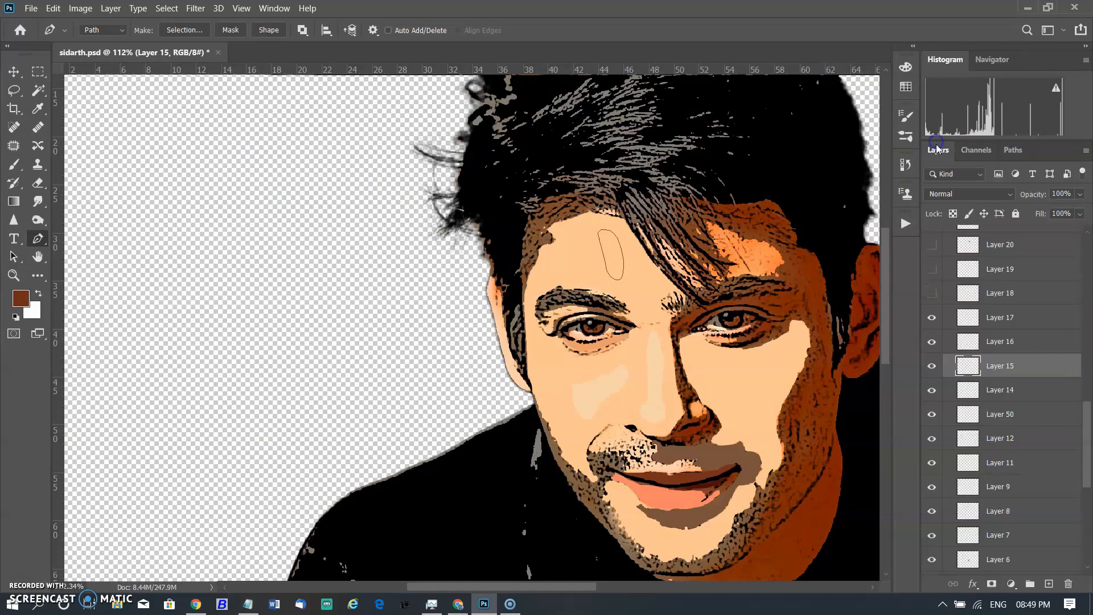
click(1003, 421)
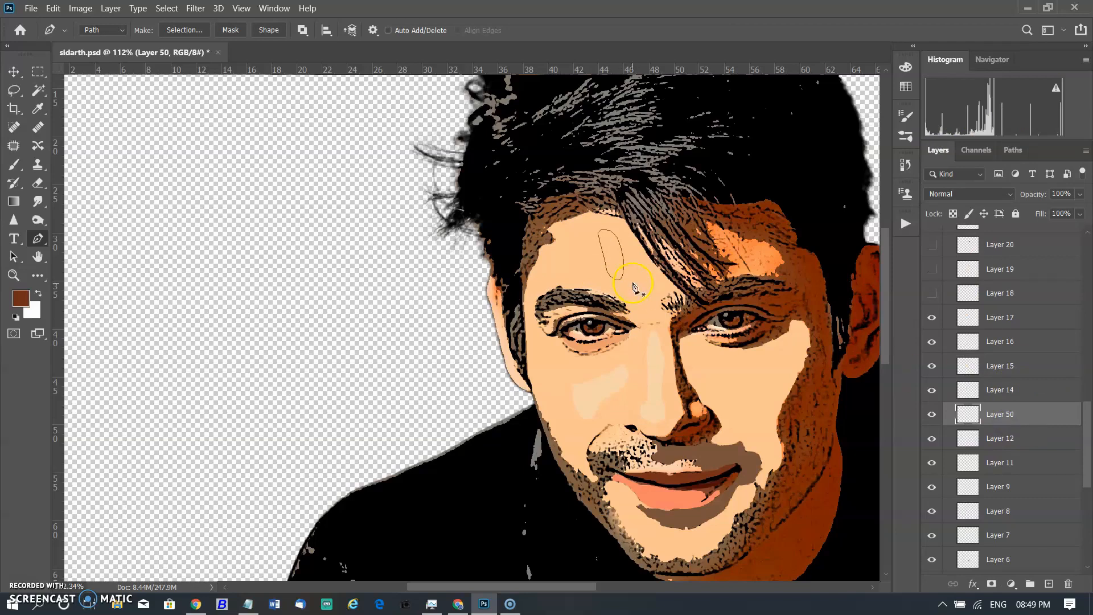
right_click(613, 259)
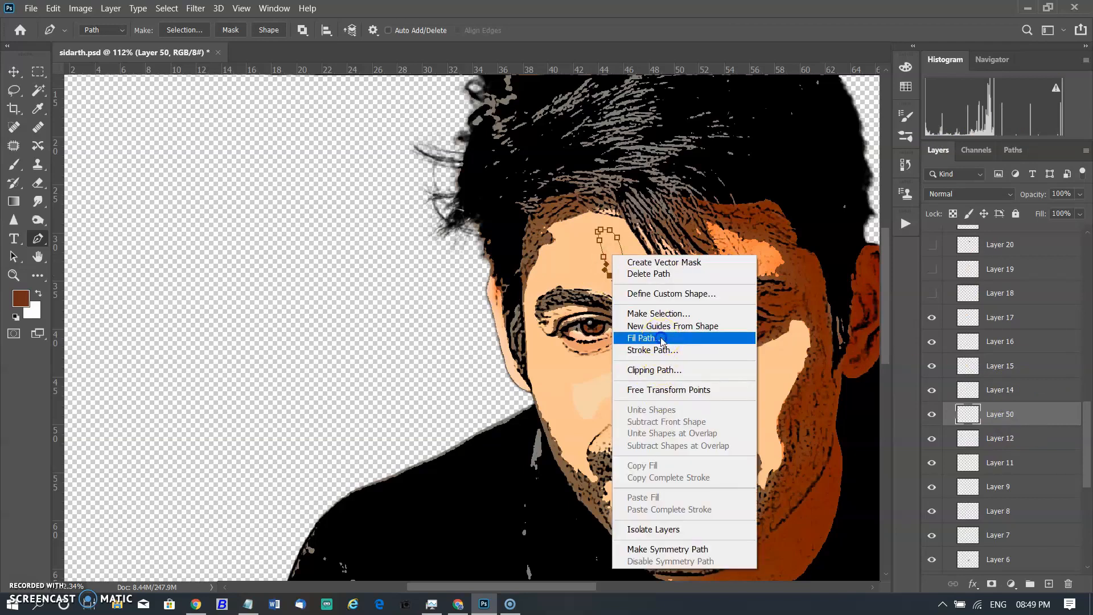
click(697, 336)
click(198, 156)
click(158, 200)
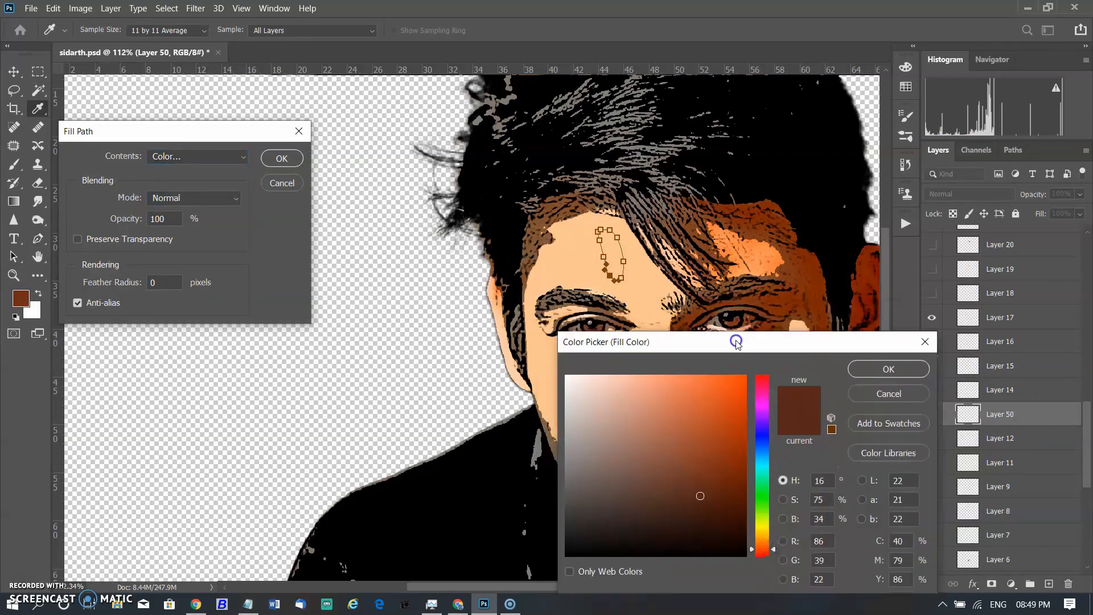
click(594, 378)
click(1069, 305)
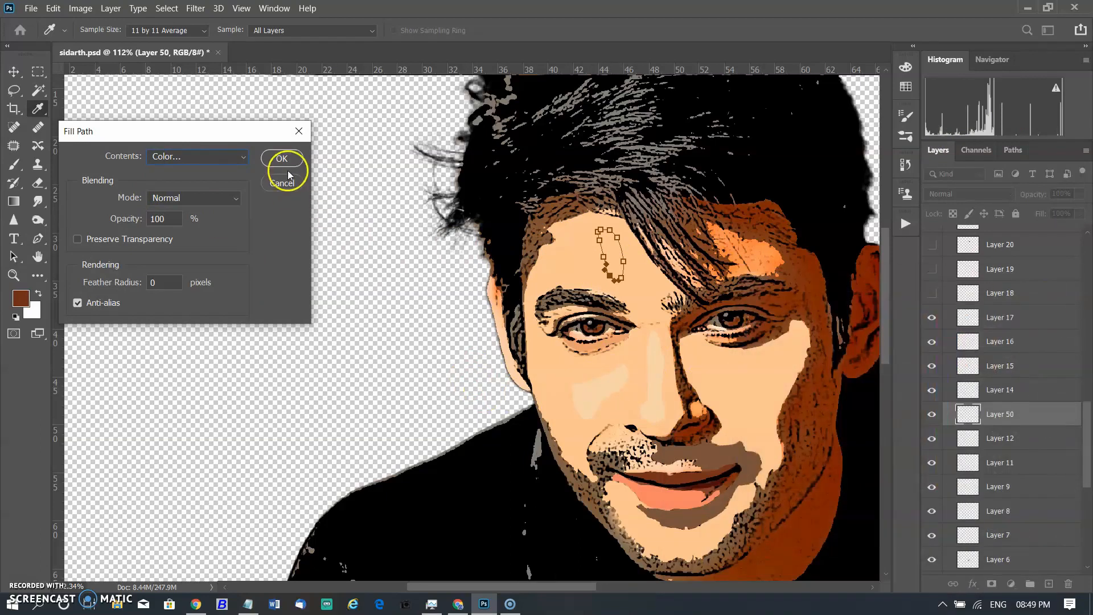
click(282, 158)
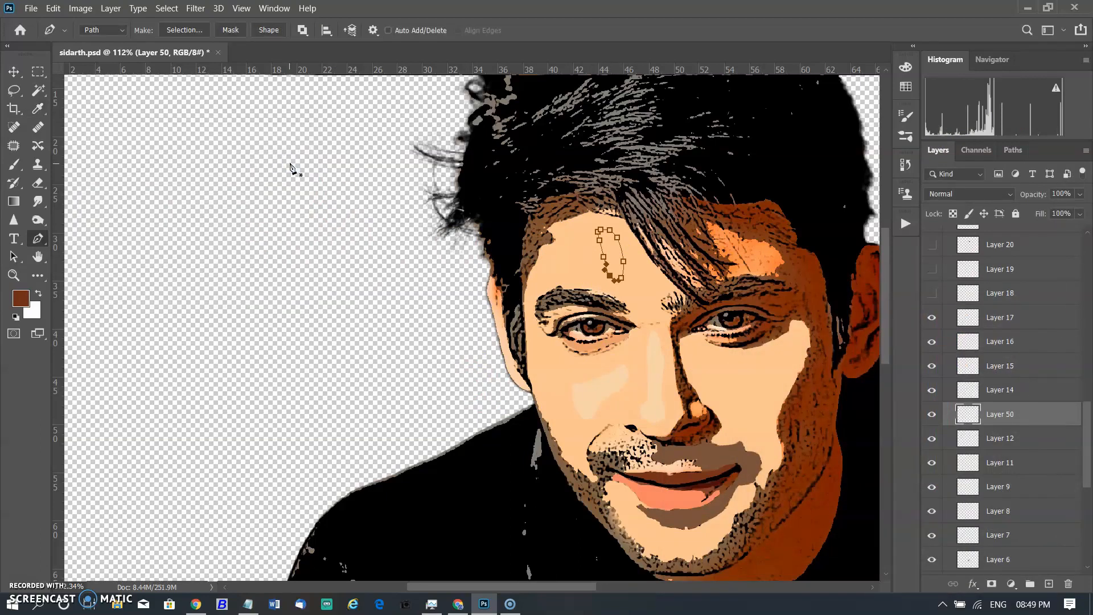
Refill the forehead highlight path on Layer 50 with the colour f6d3a9.
right_click(617, 259)
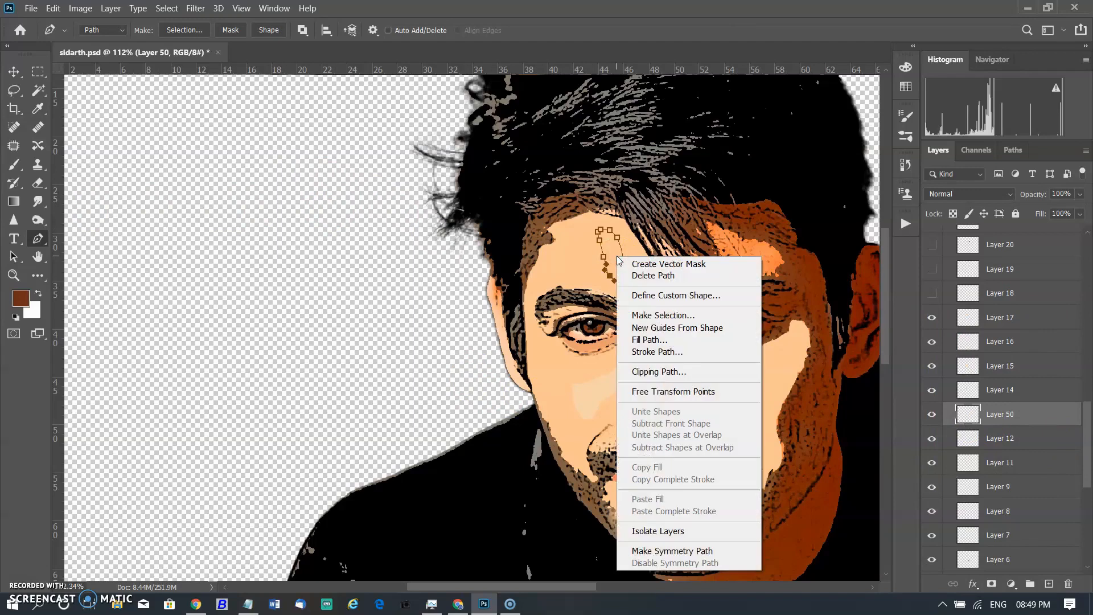
click(655, 340)
click(195, 157)
click(191, 196)
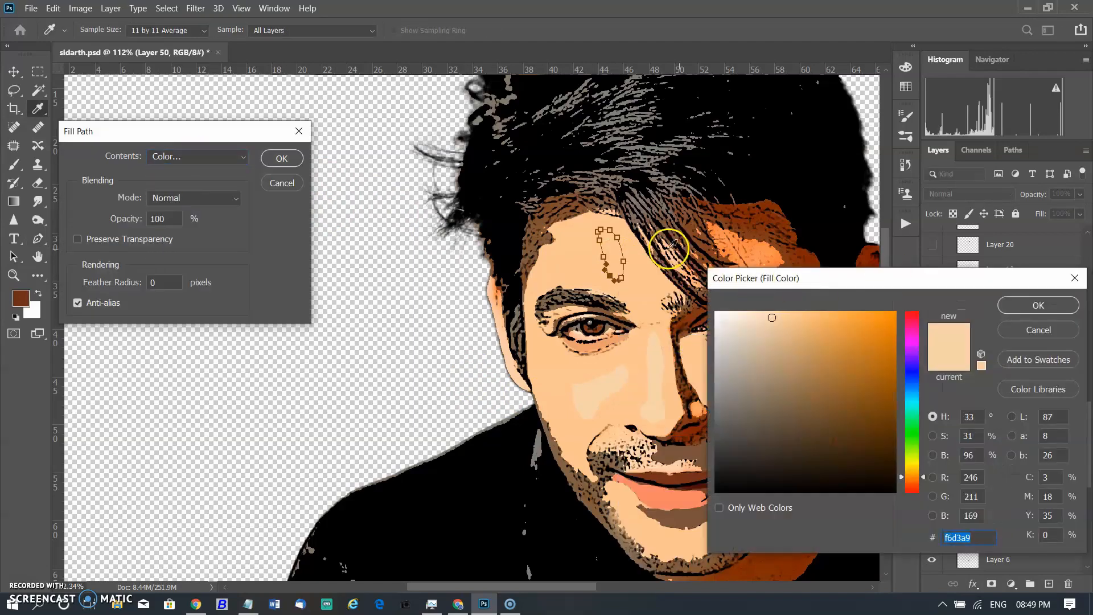
click(1023, 310)
click(283, 158)
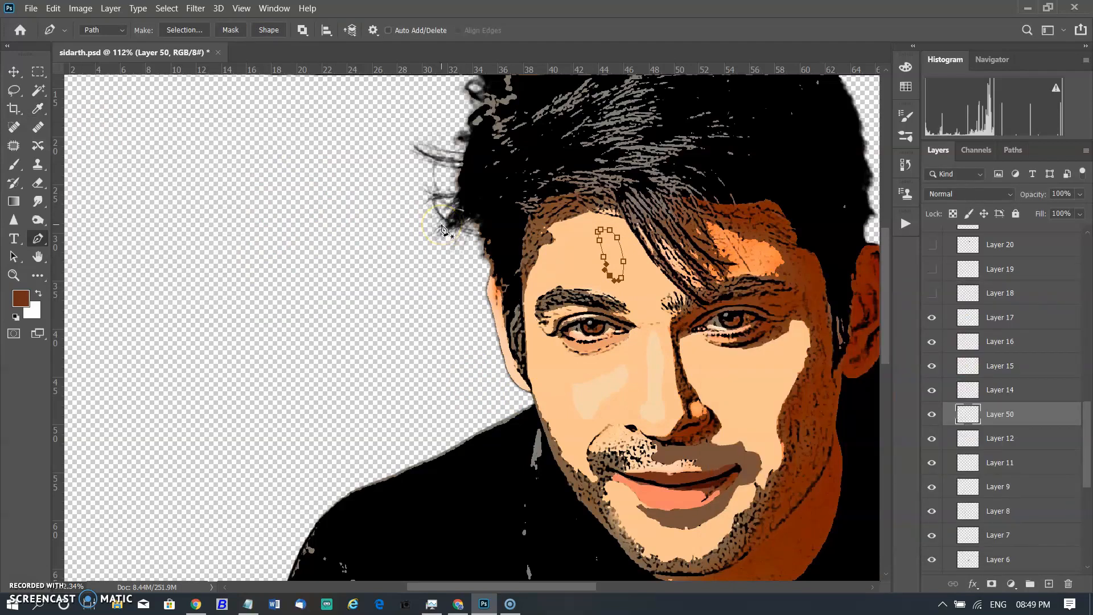
Show Layer 18 to view the forehead highlight fill and select Layer 12.
click(931, 294)
click(1013, 417)
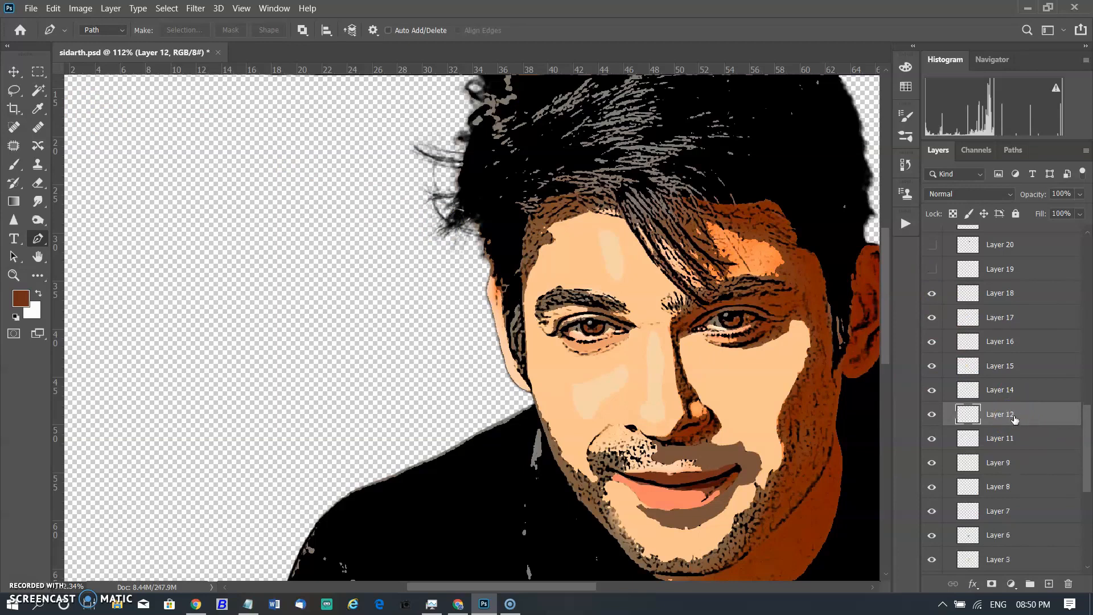
scroll(550, 278, down, 1)
scroll(586, 275, up, 2)
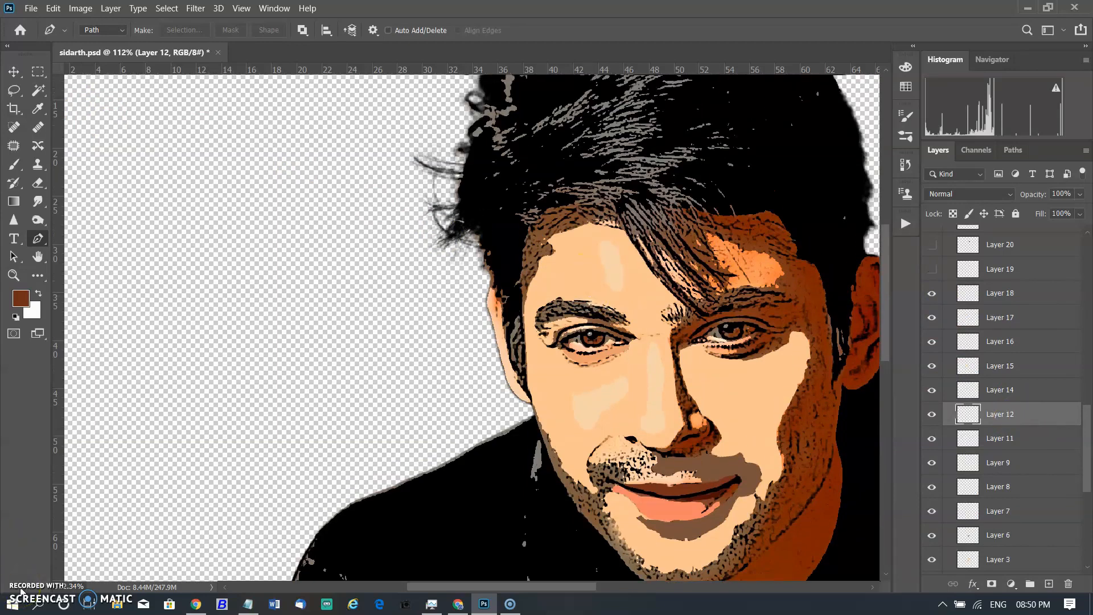
Load the forheadshadow path, zoom in on it, and add a new layer above Layer 18.
click(1013, 150)
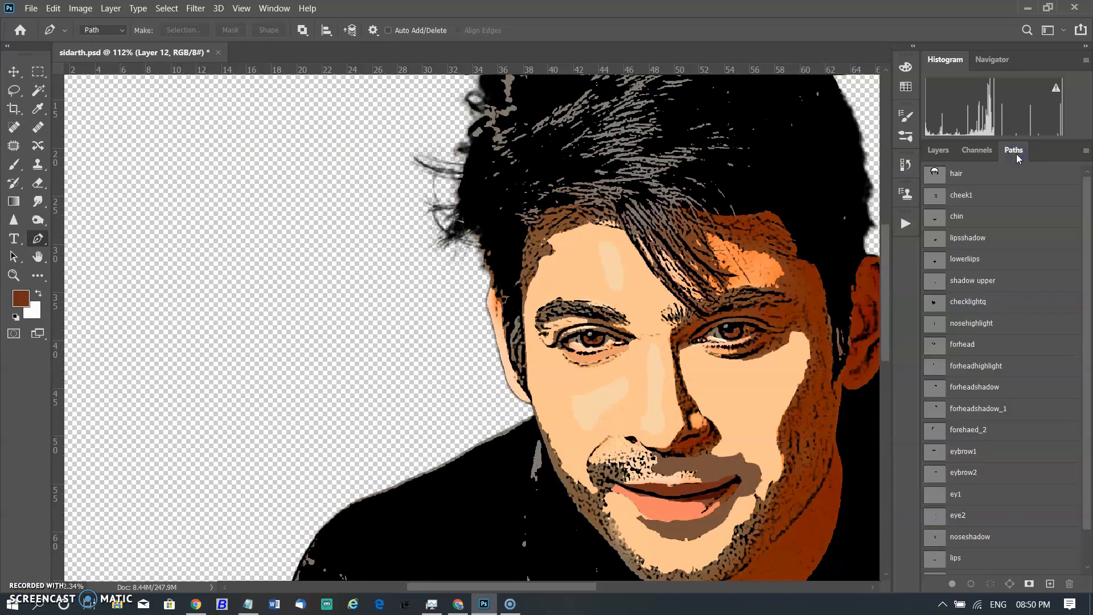
click(973, 386)
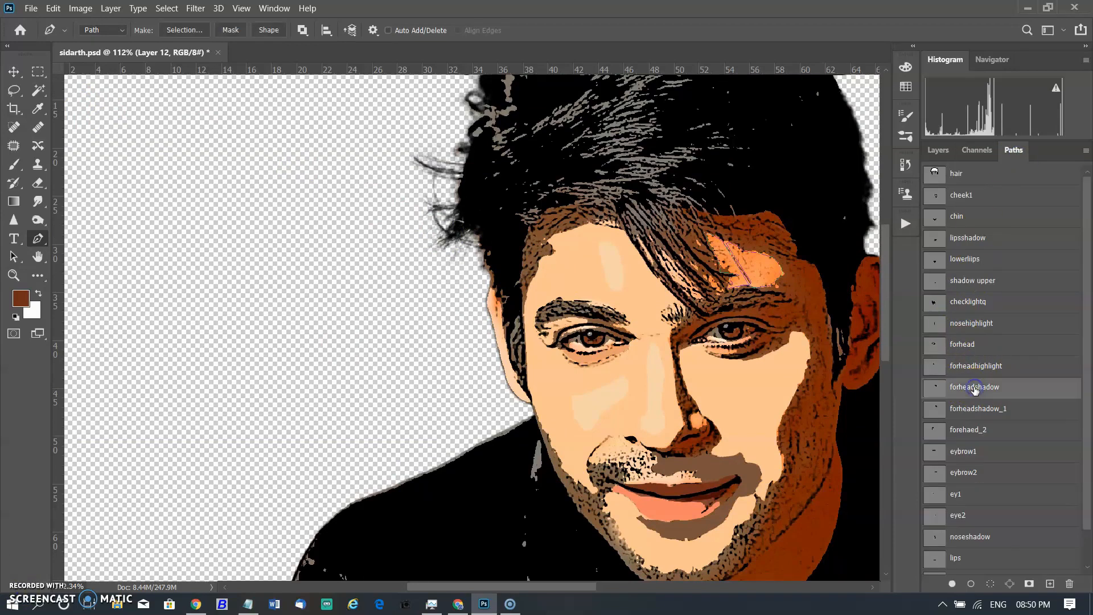
click(938, 150)
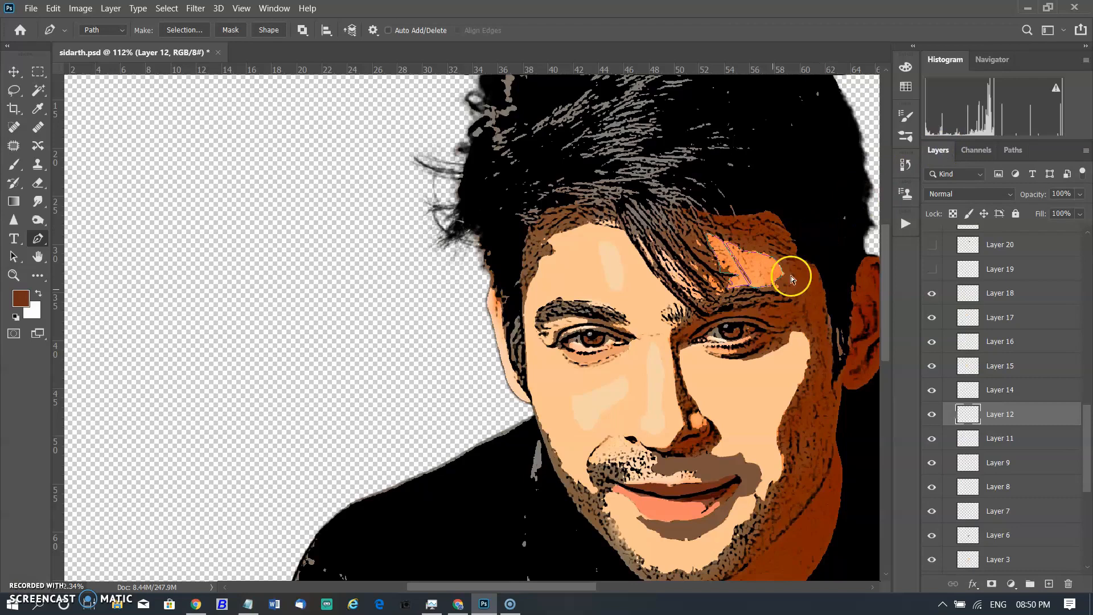
scroll(818, 296, up, 4)
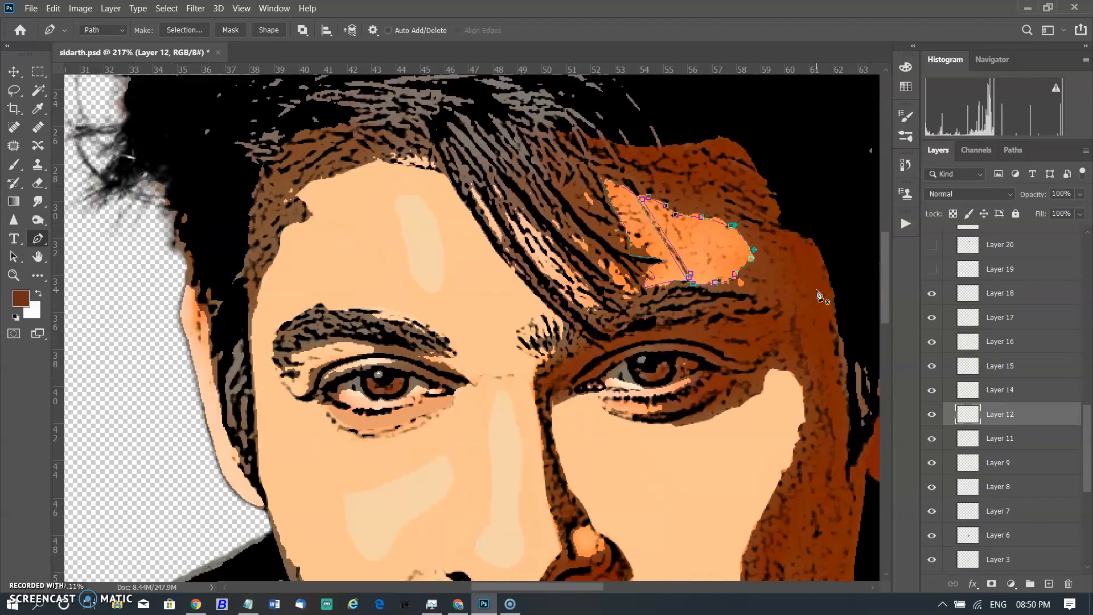
ctrl+click(624, 223)
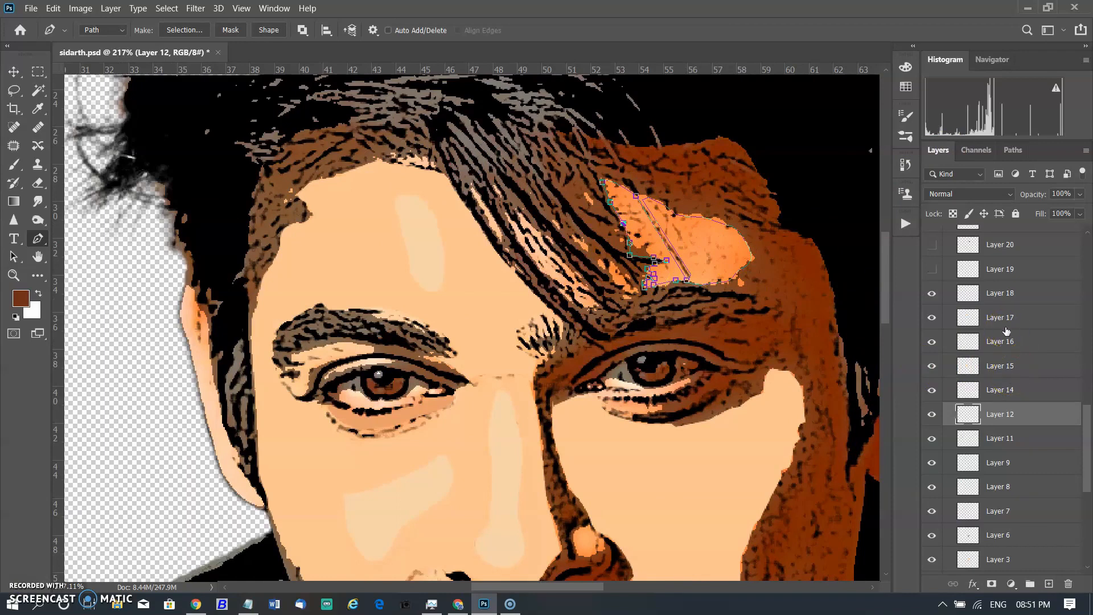
click(1022, 291)
click(1049, 583)
Fill the forehead shadow subpath with the orange f98a4d sampled from the forehead.
right_click(712, 262)
click(733, 338)
click(729, 232)
click(239, 156)
click(197, 195)
click(647, 196)
click(1002, 294)
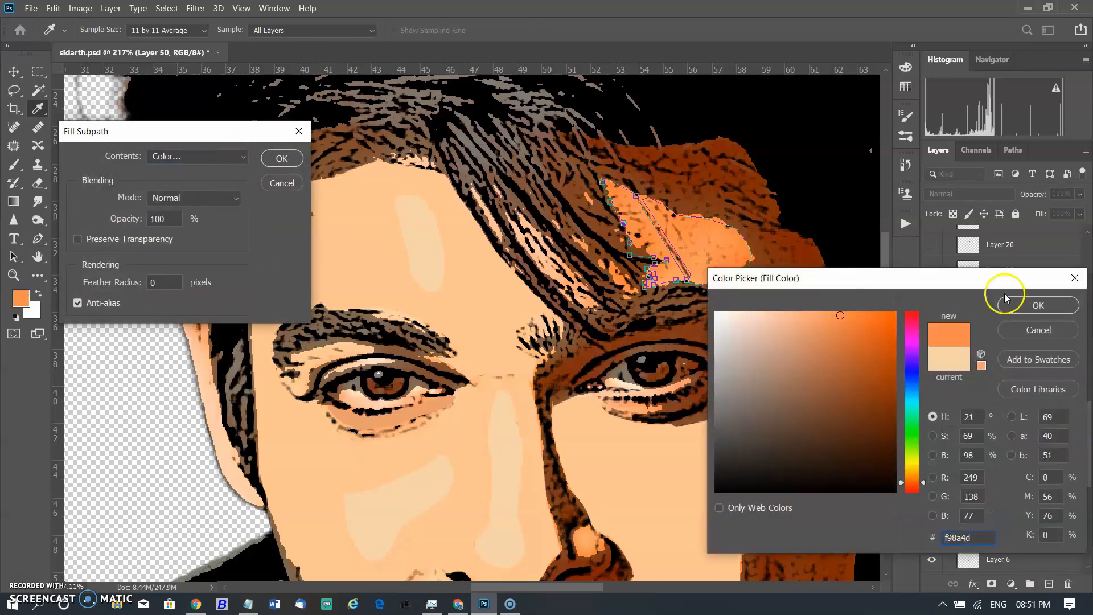
click(279, 160)
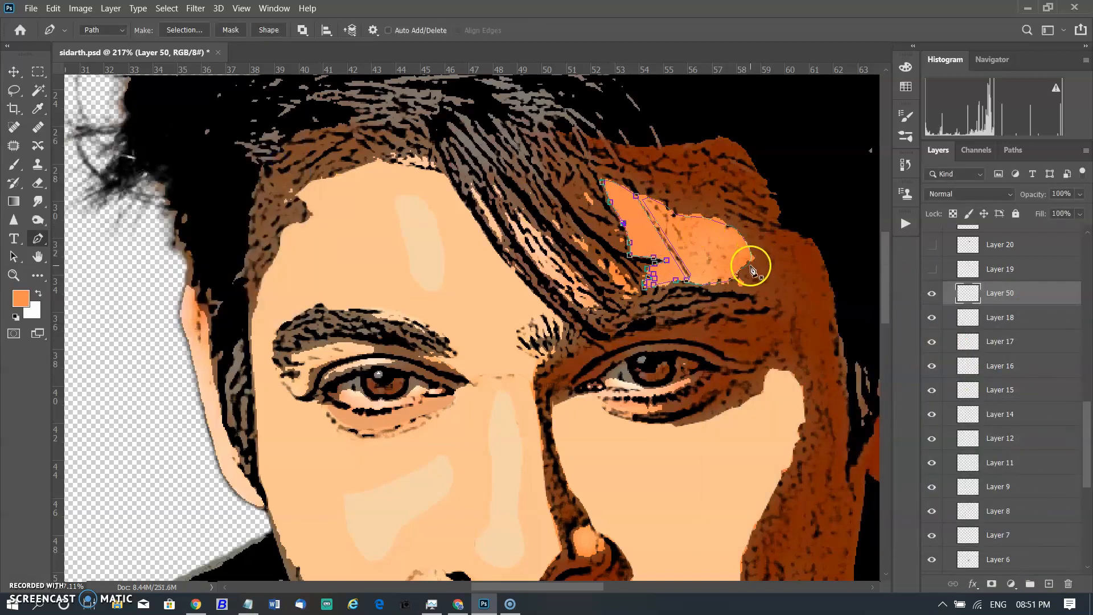
Fill the second forehead shadow subpath with the same orange f98a4d.
right_click(712, 236)
click(750, 318)
click(204, 157)
click(201, 195)
click(1038, 304)
click(282, 158)
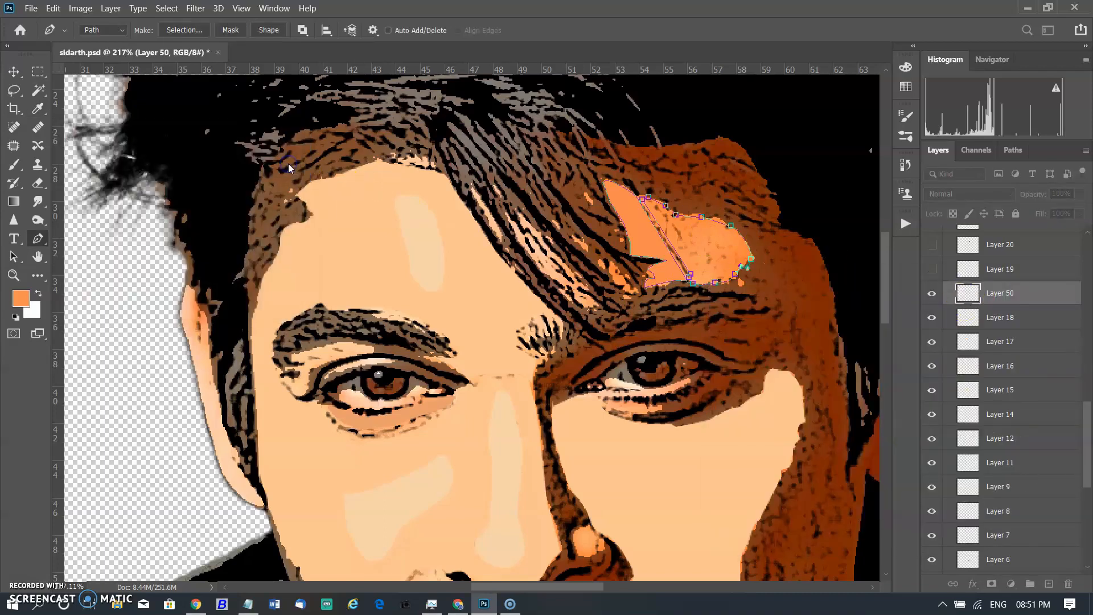
Hide Layer 50, show Layer 19, and load the forheadshadow_1 path.
click(932, 293)
click(931, 269)
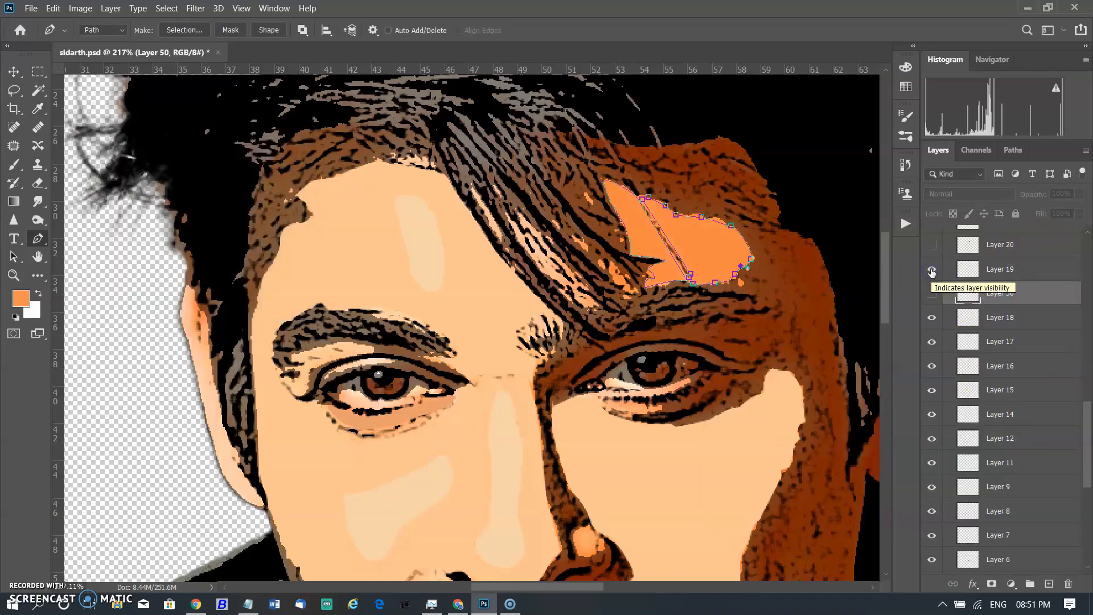
scroll(1064, 385, up, 2)
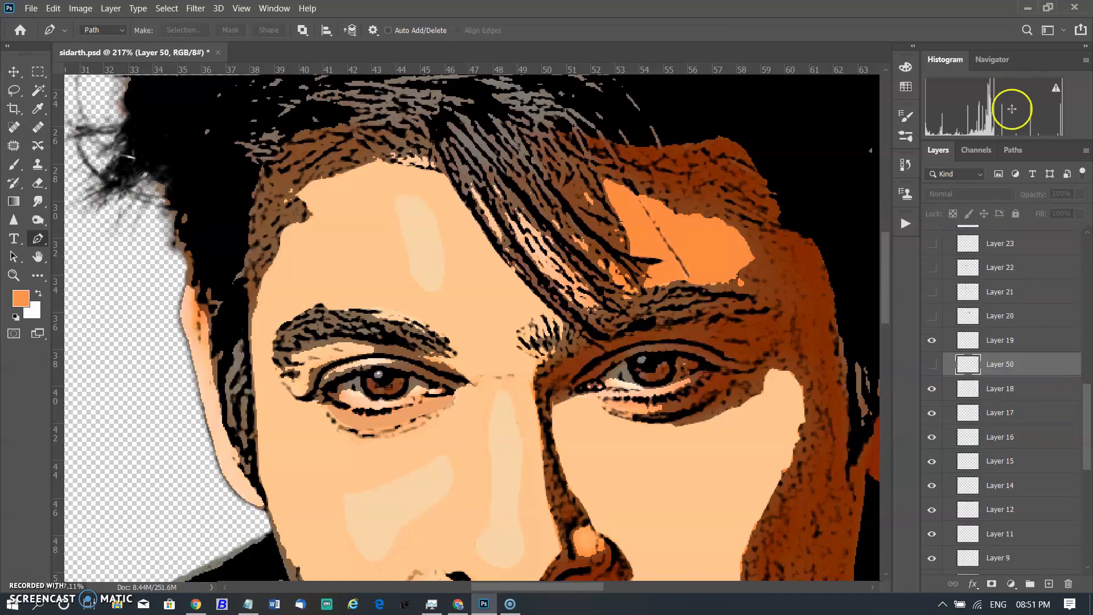
click(1013, 150)
scroll(1001, 353, down, 1)
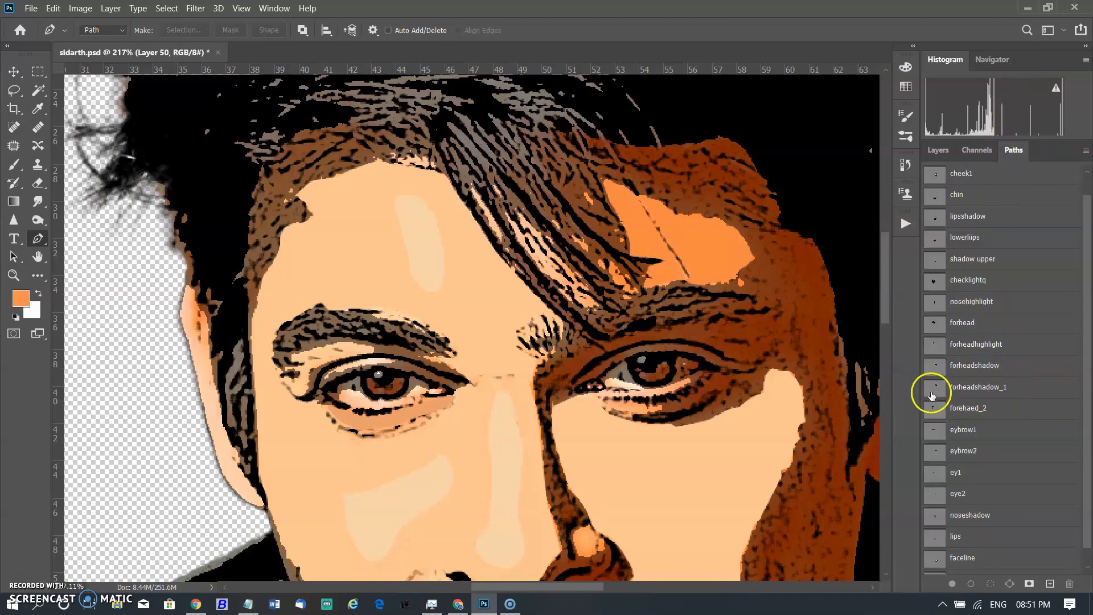
click(960, 388)
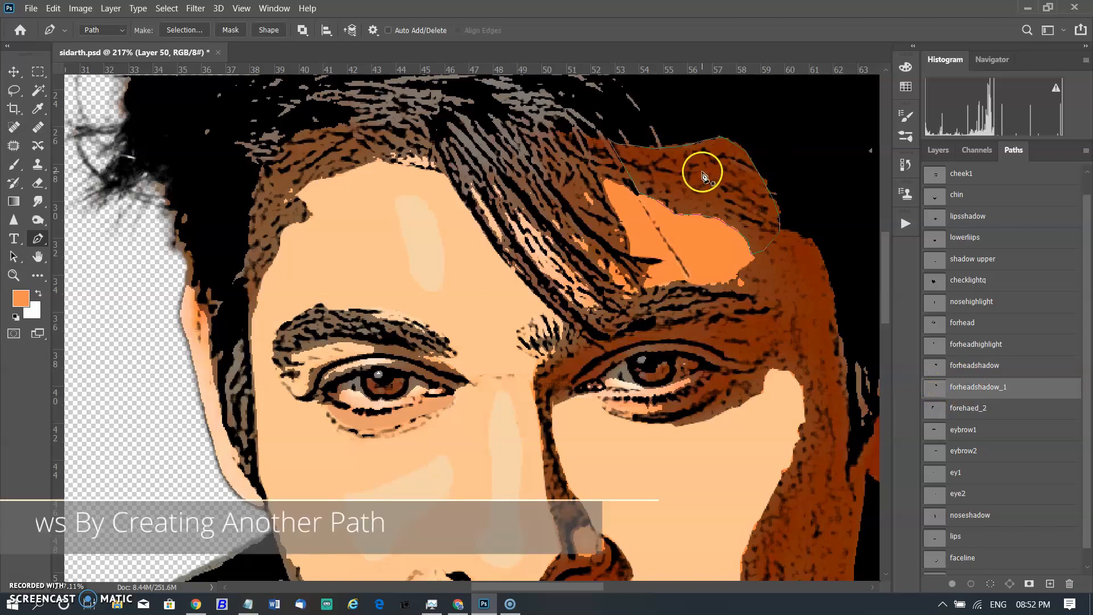
Move Layer 50 above Layer 19 and show Layer 20 with the darker forehead shadow fill.
ctrl+click(702, 142)
click(936, 152)
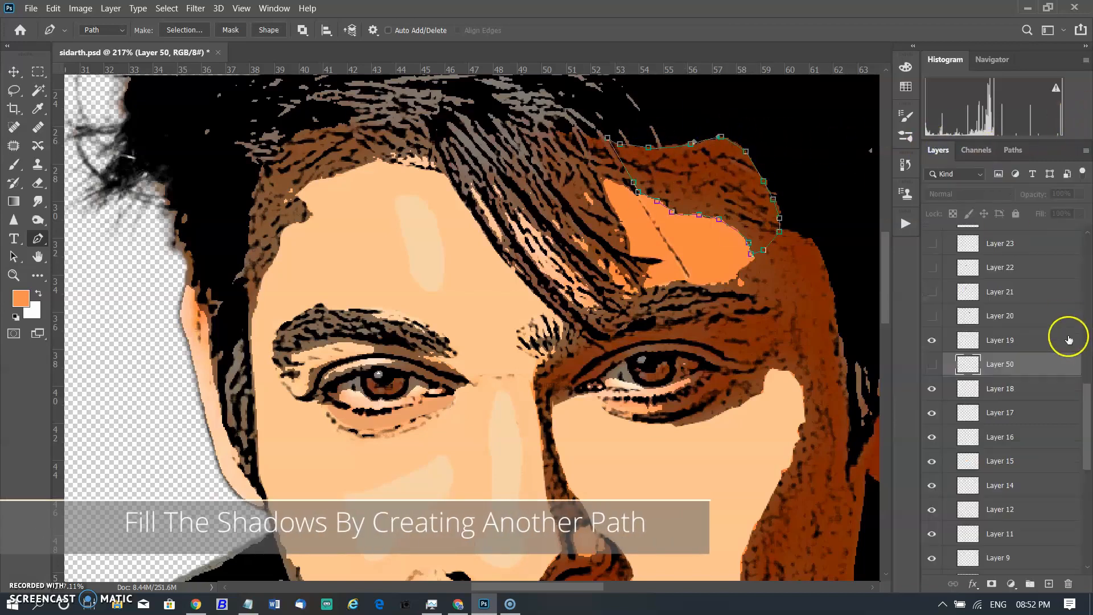
drag(1053, 369, 1054, 336)
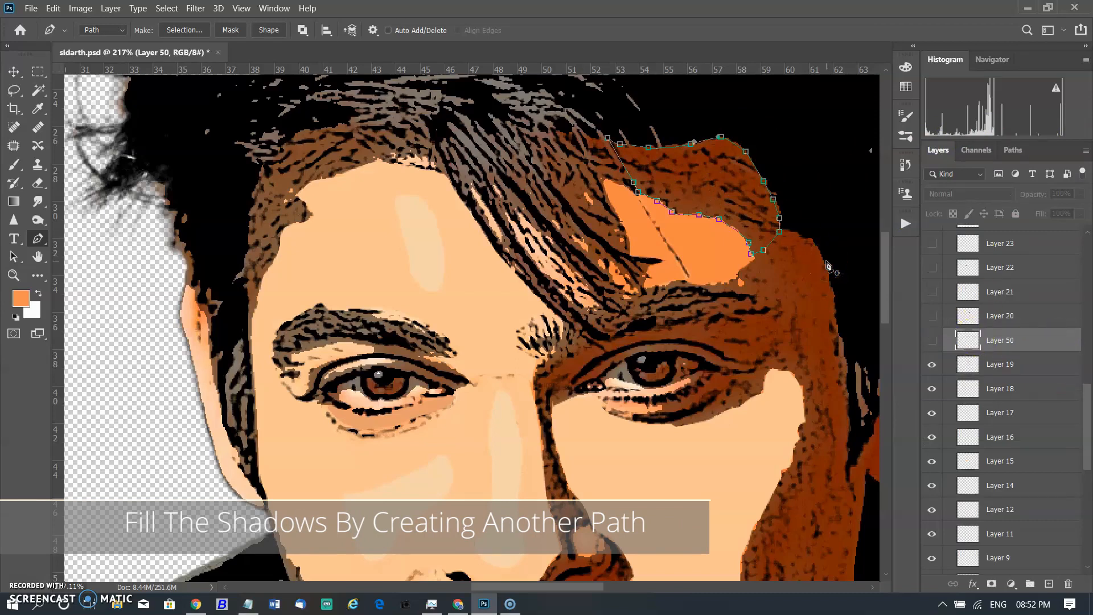
click(932, 317)
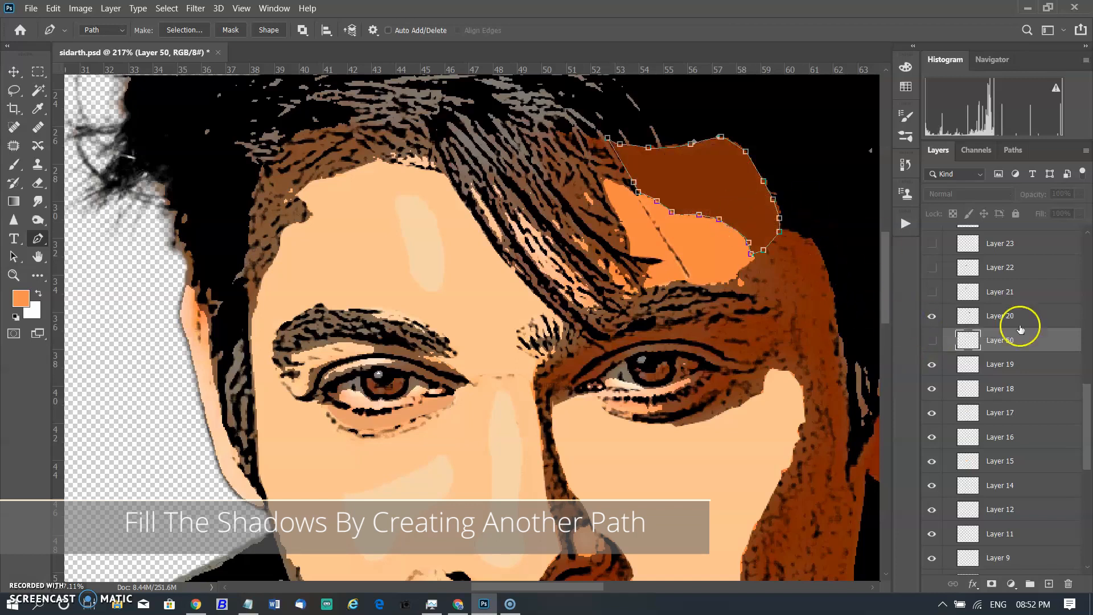
Load the forehaed_2 path and show Layer 21 with the left forehead shadow fill.
click(1013, 150)
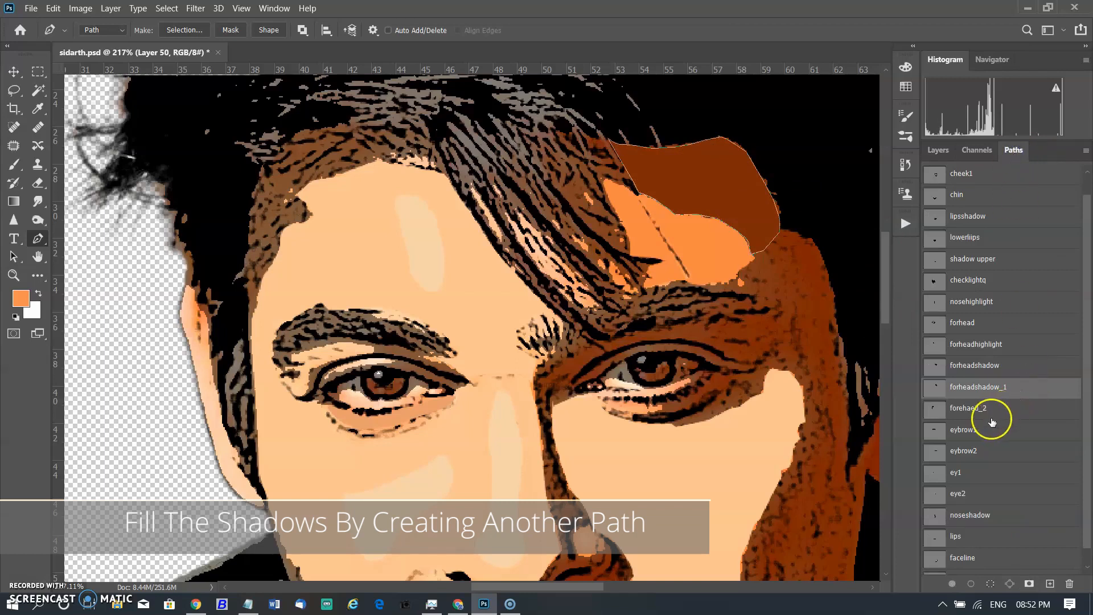
click(961, 409)
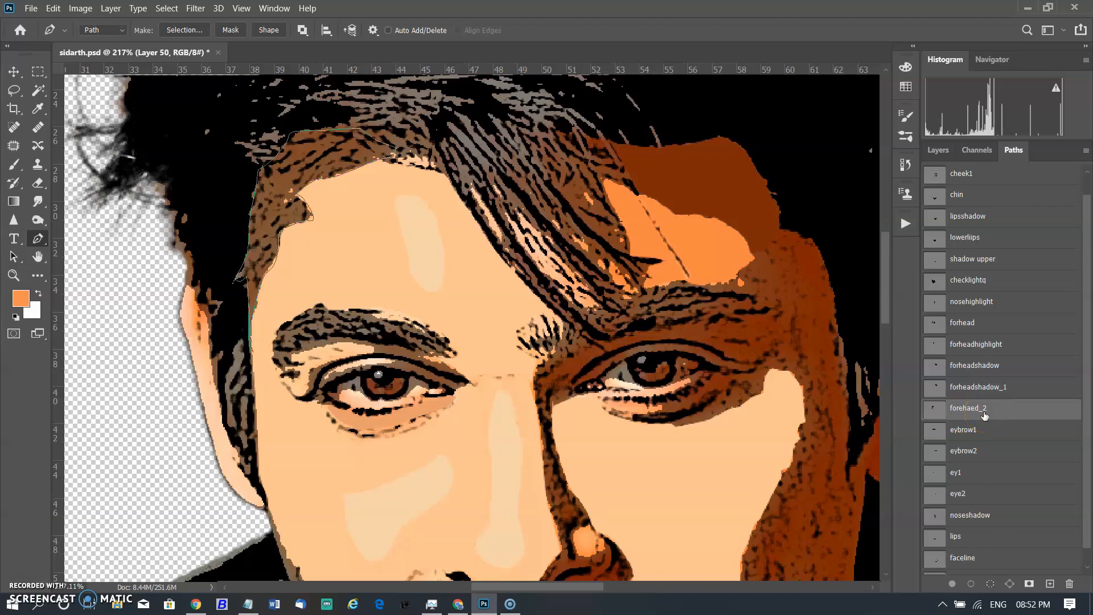
ctrl+click(269, 191)
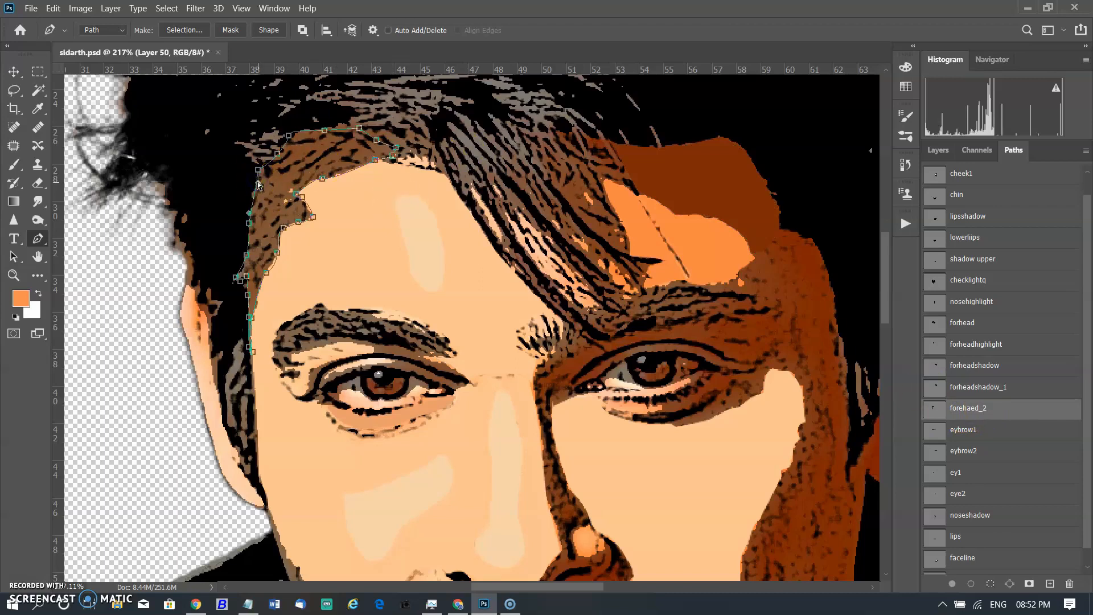
click(936, 151)
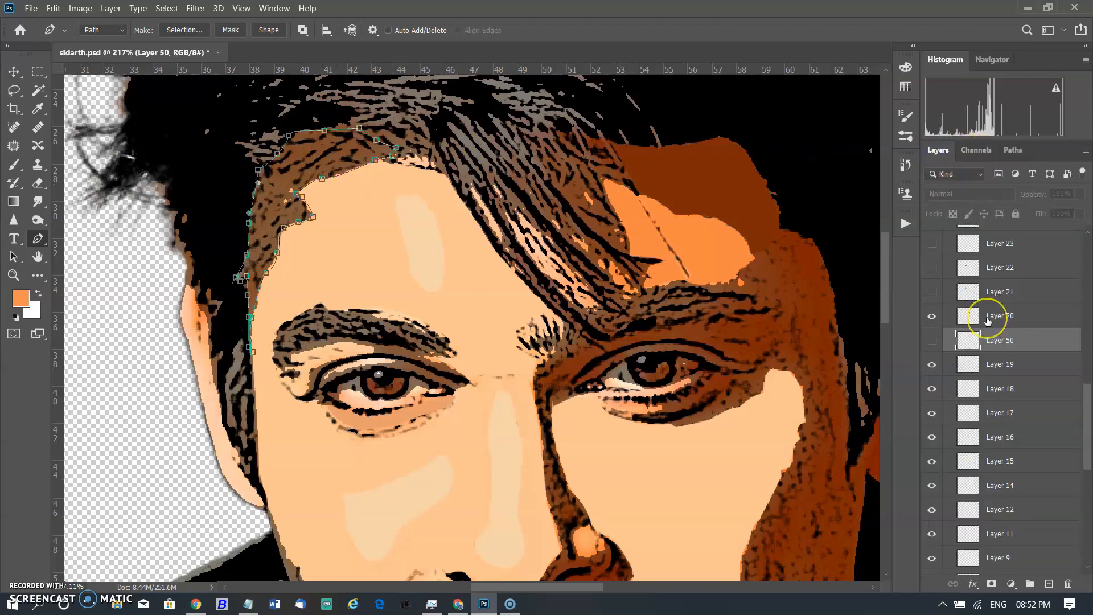
scroll(988, 320, up, 1)
click(933, 312)
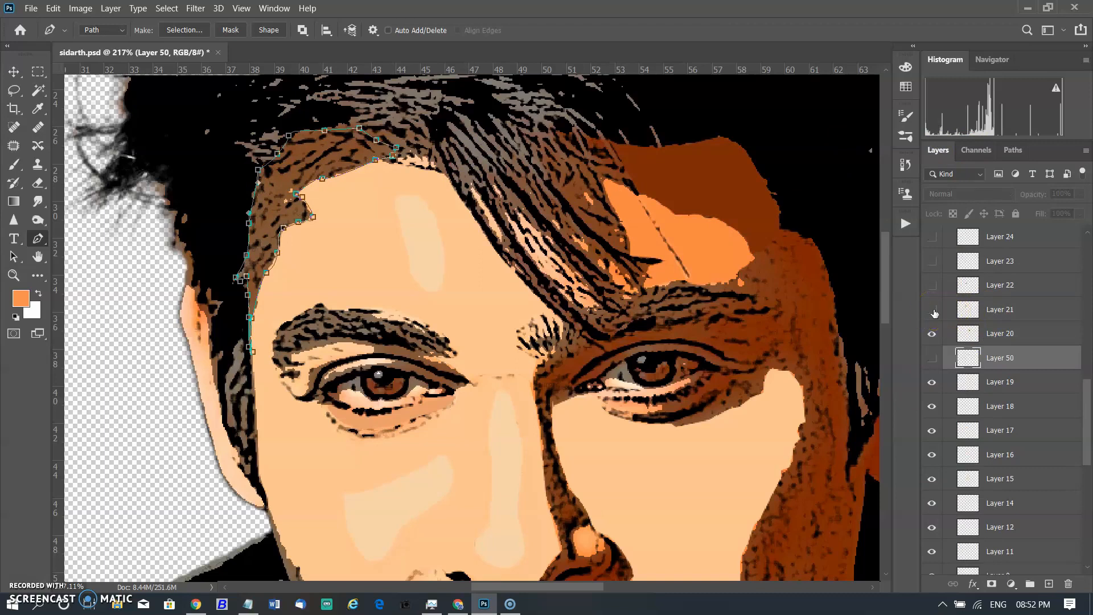
click(934, 313)
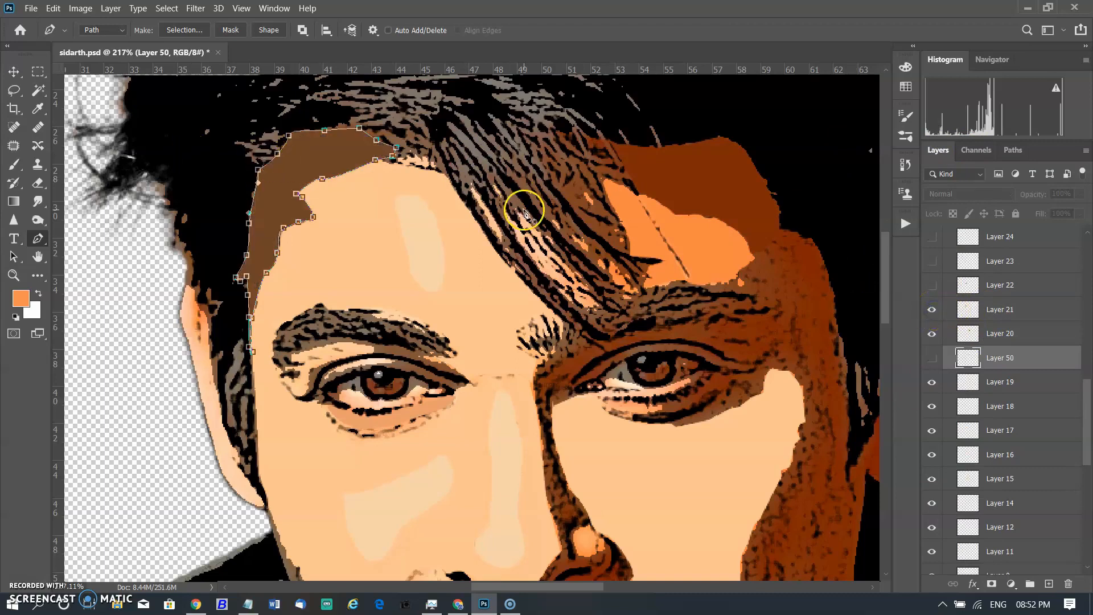
Load the eybrow1 path and show Layer 22 to reveal the black left eyebrow fill.
scroll(524, 211, down, 3)
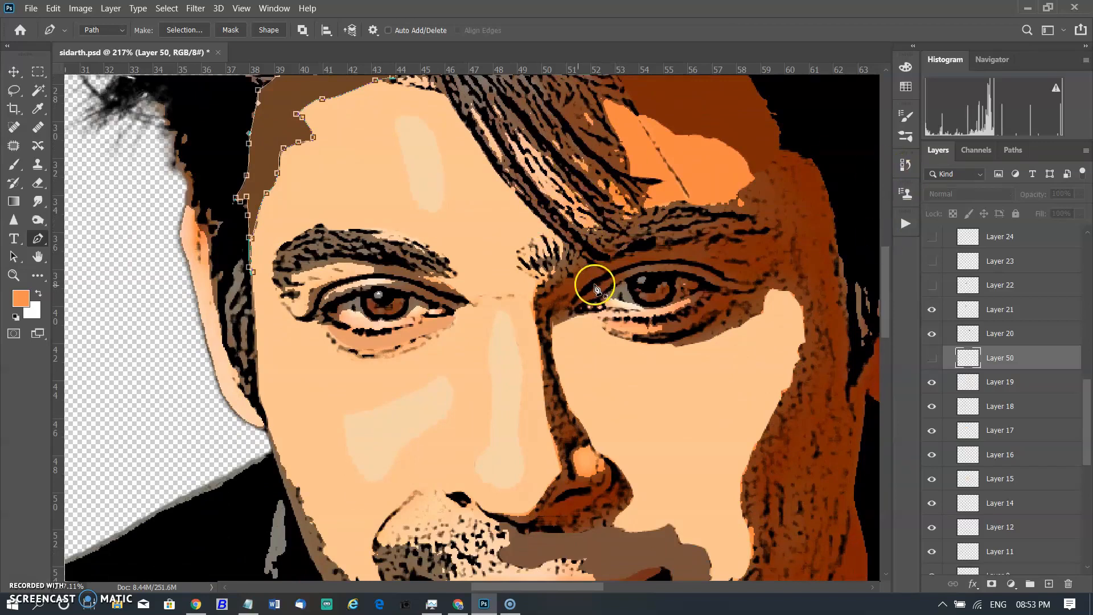
scroll(541, 288, down, 4)
key(Escape)
click(1013, 151)
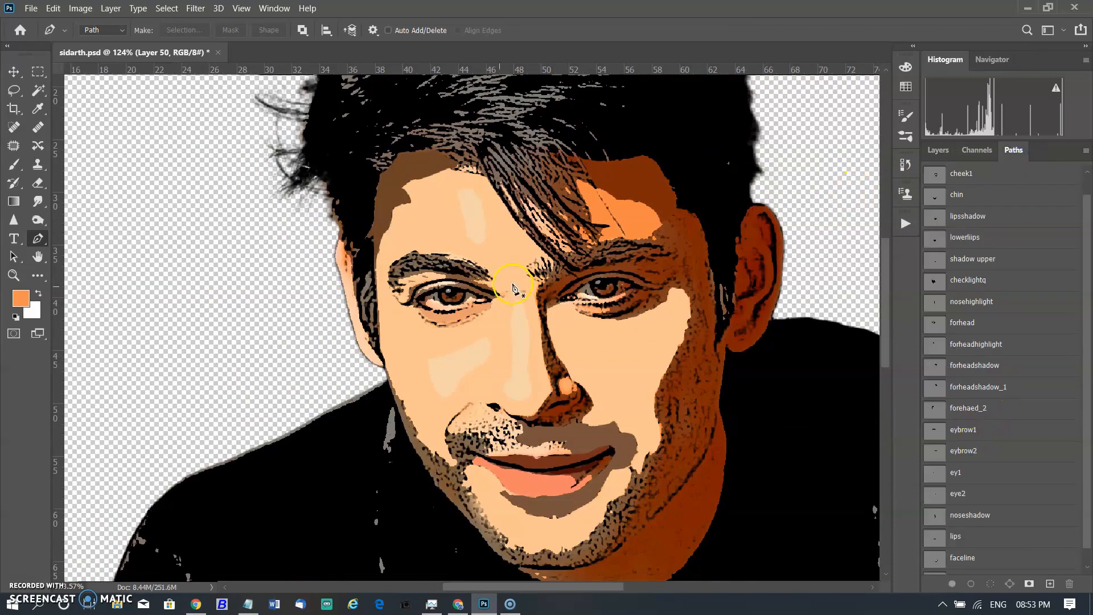
click(964, 451)
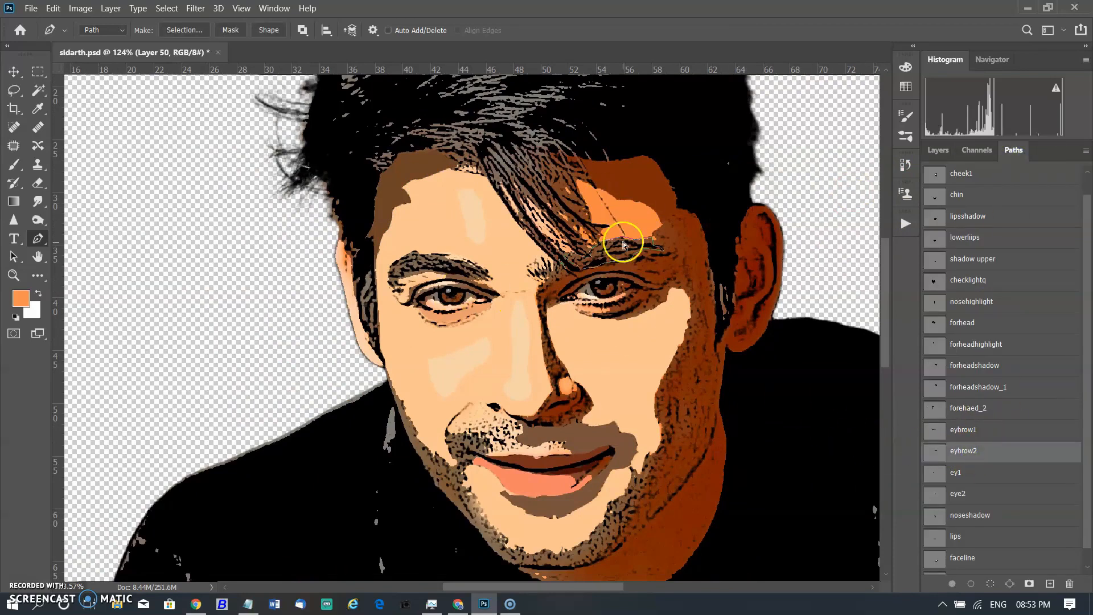
click(1006, 433)
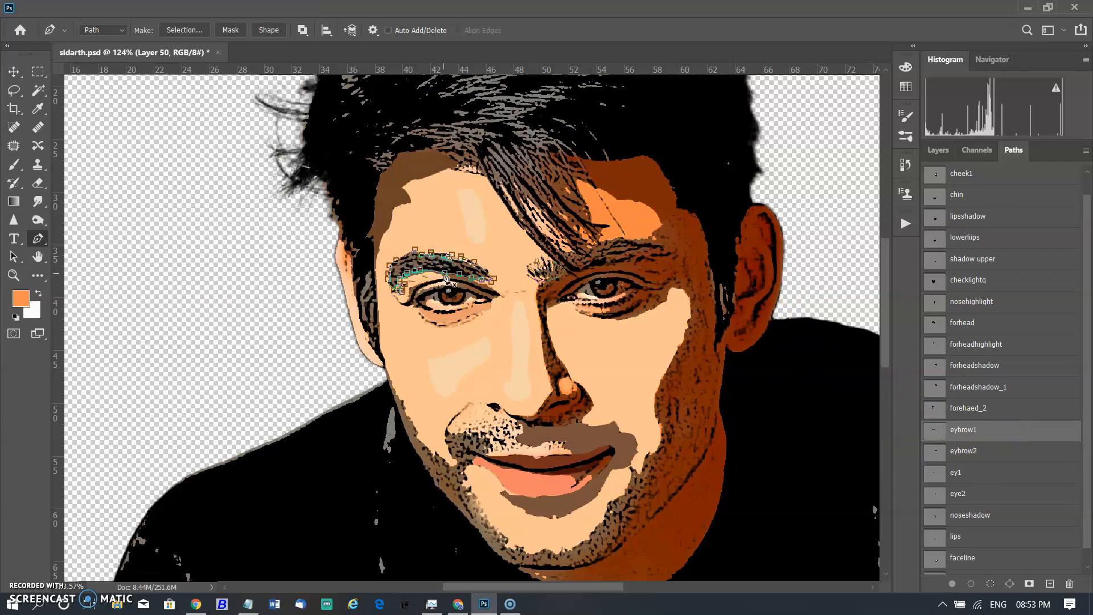
scroll(443, 273, up, 3)
click(939, 150)
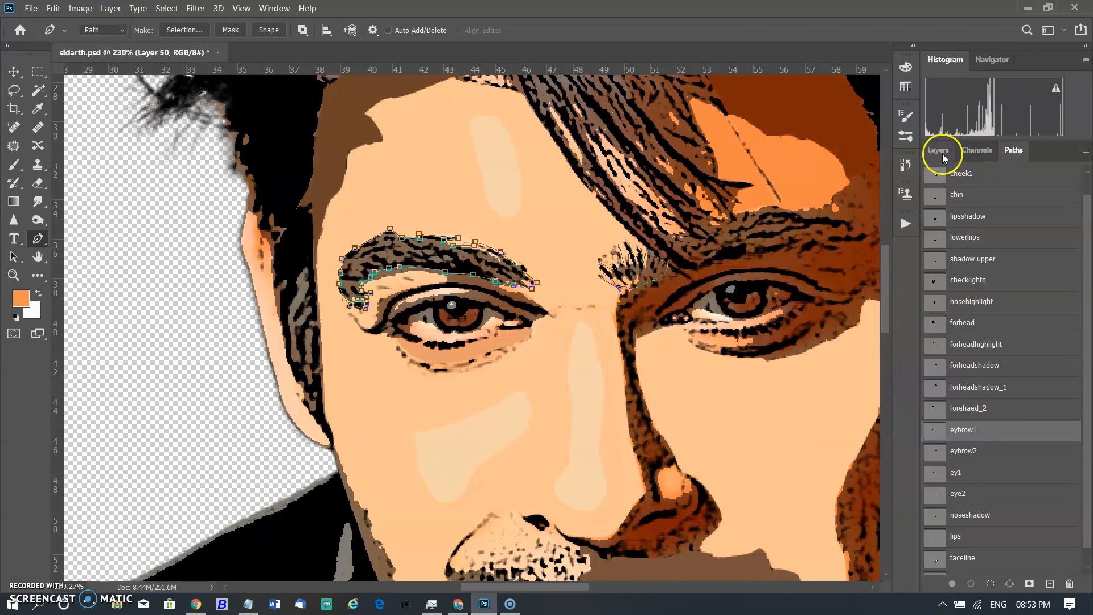
click(933, 285)
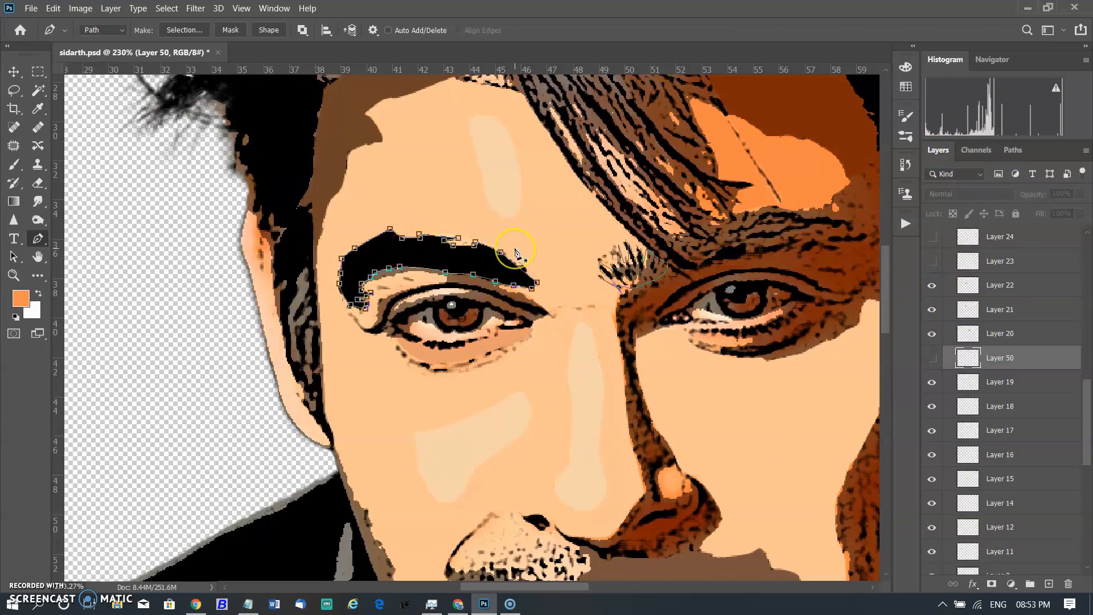
key(Escape)
Load the eybrow2 path and show Layers 23 and 25 to reveal the black right eyebrow fill.
click(1006, 148)
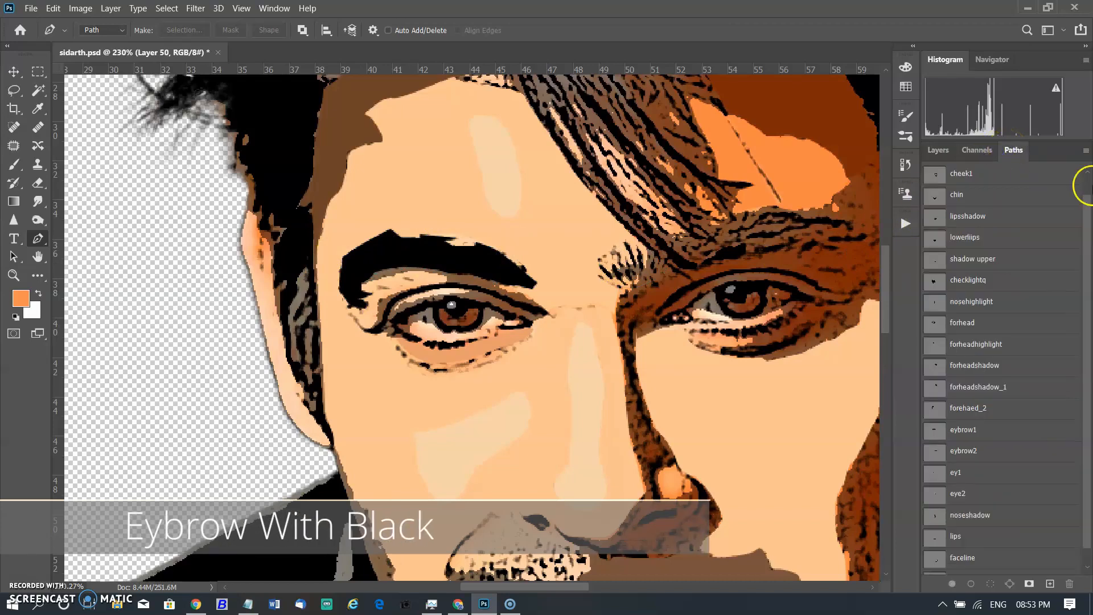
scroll(985, 378, down, 1)
click(964, 435)
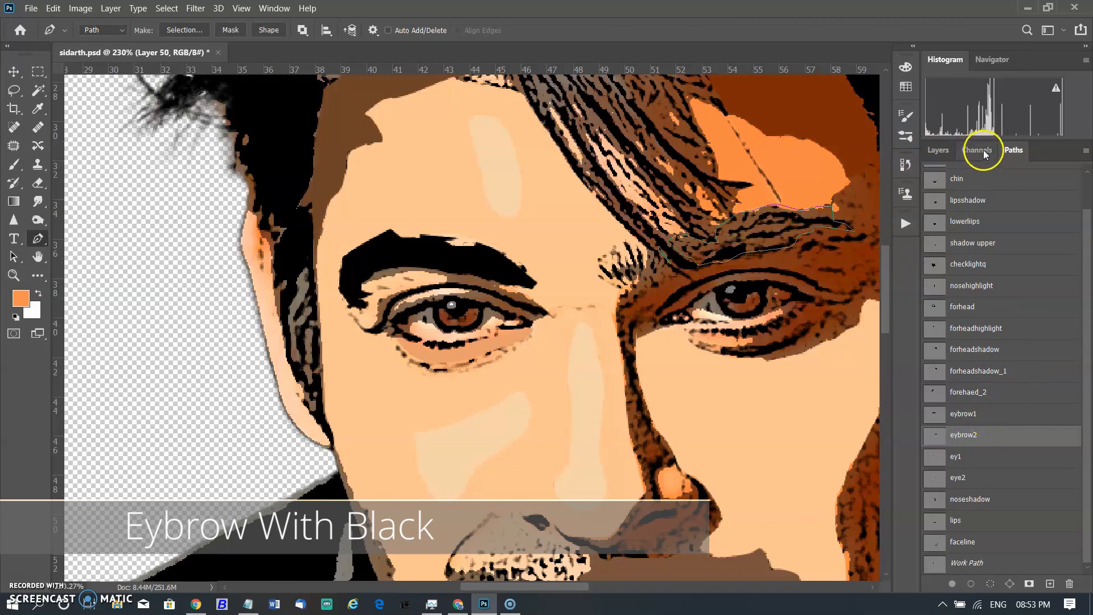
click(937, 149)
click(933, 261)
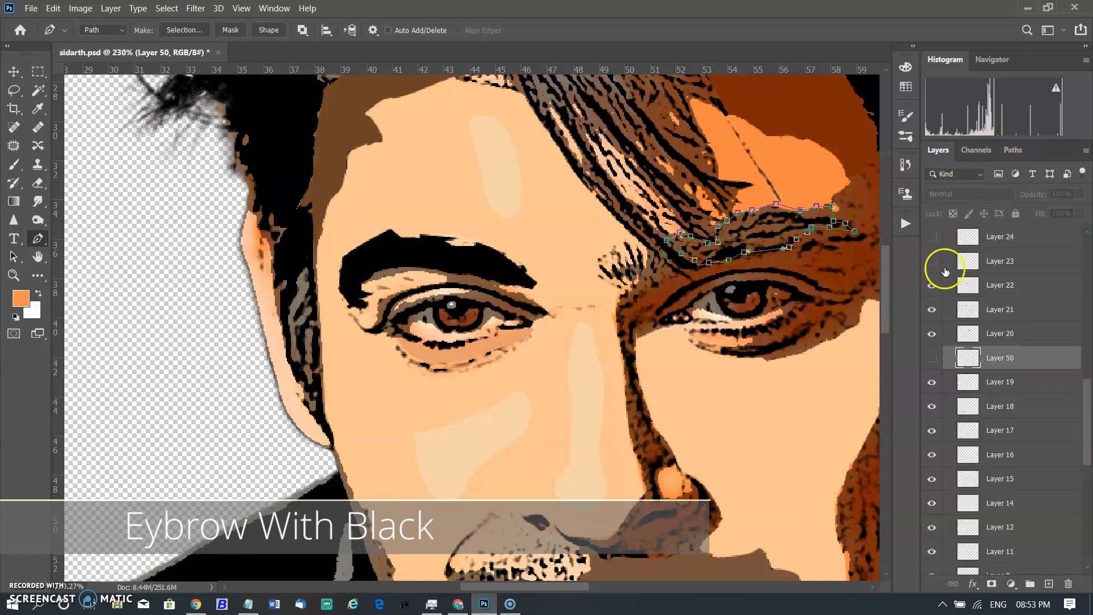
click(931, 238)
scroll(946, 306, up, 2)
click(931, 249)
click(818, 239)
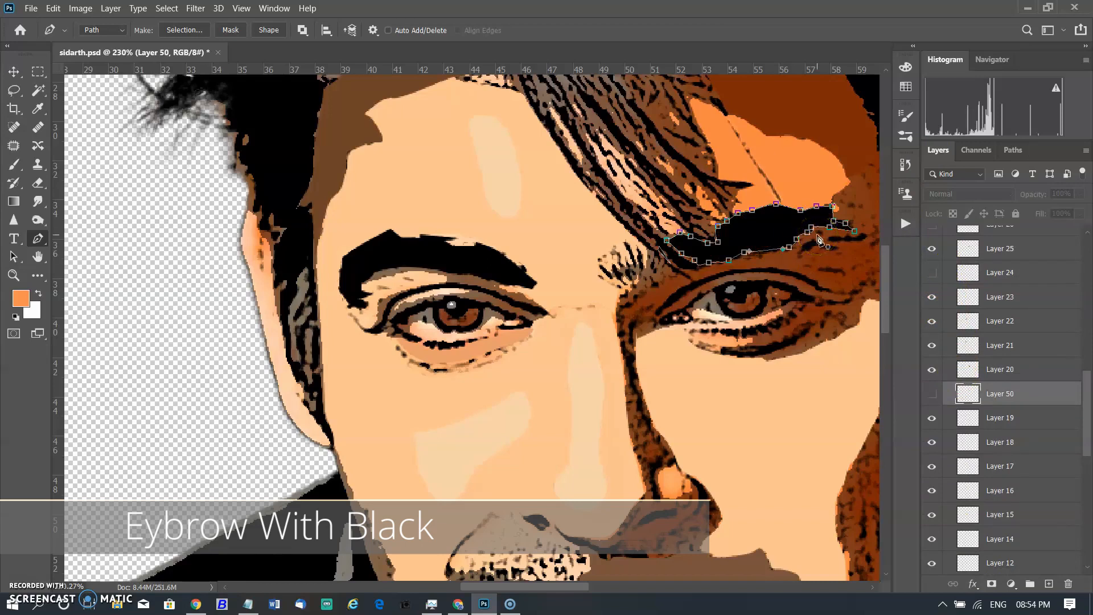
Load the inner right-eyebrow hair path and show Layer 24 with its black fill.
click(1026, 152)
click(982, 417)
ctrl+click(652, 282)
click(945, 153)
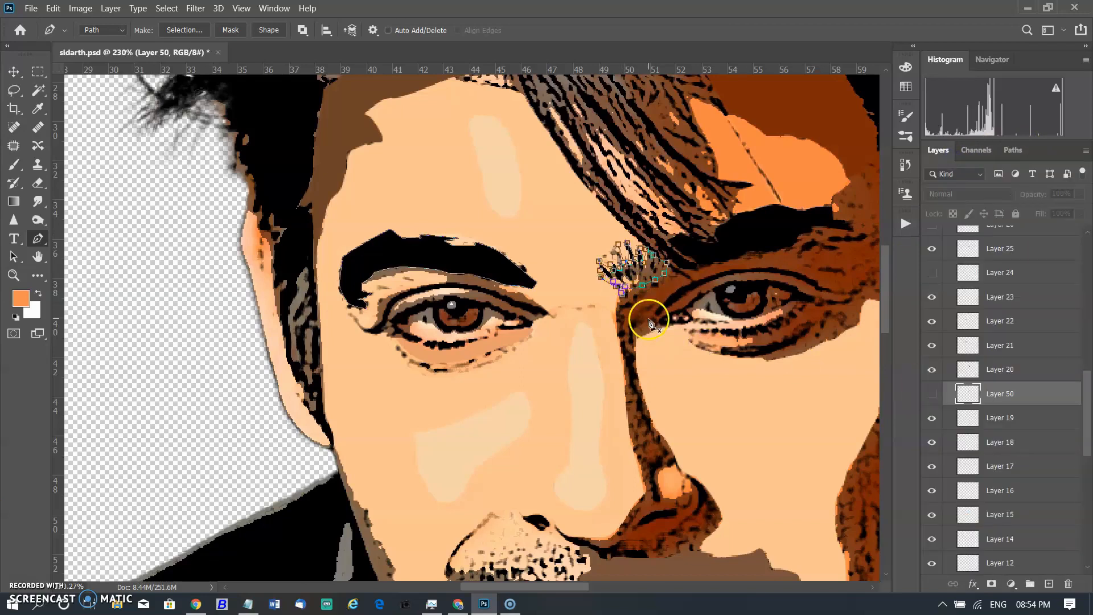
scroll(644, 298, up, 4)
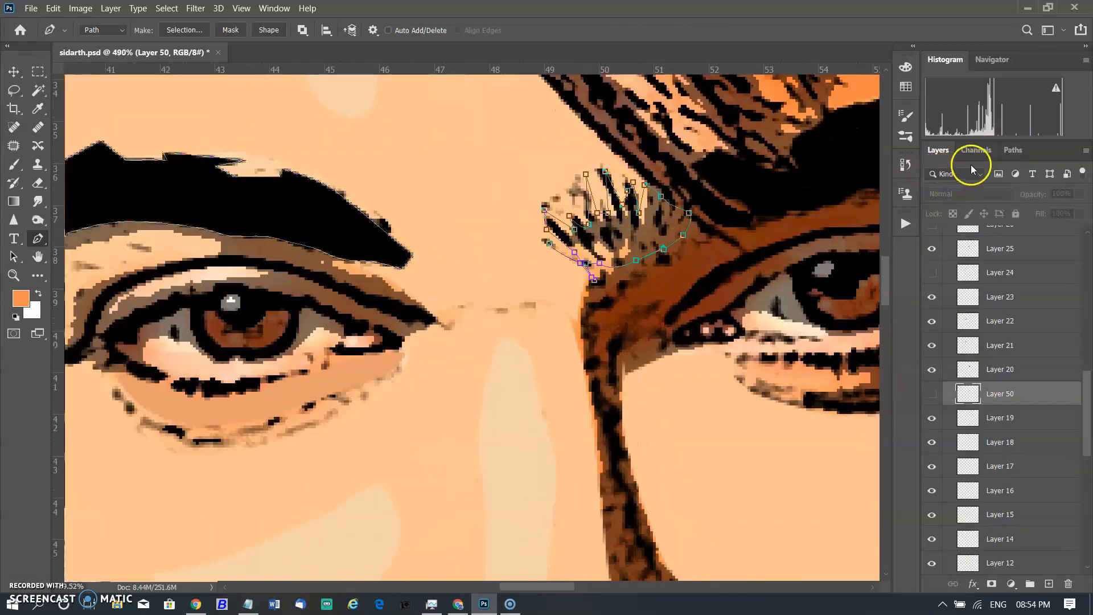
click(976, 150)
click(938, 153)
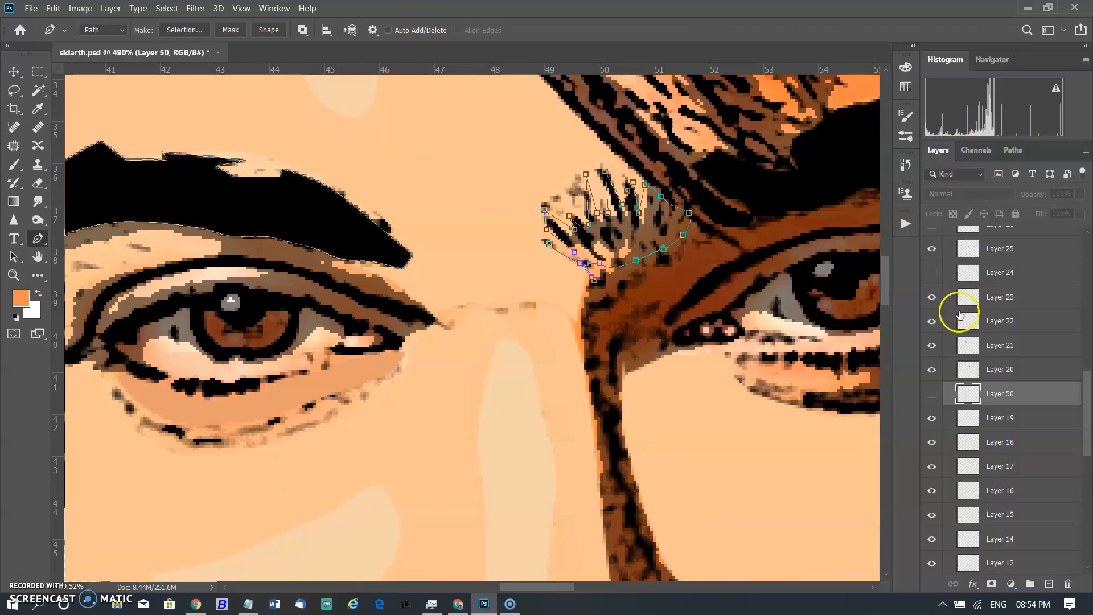
click(932, 272)
key(Escape)
key(Escape)
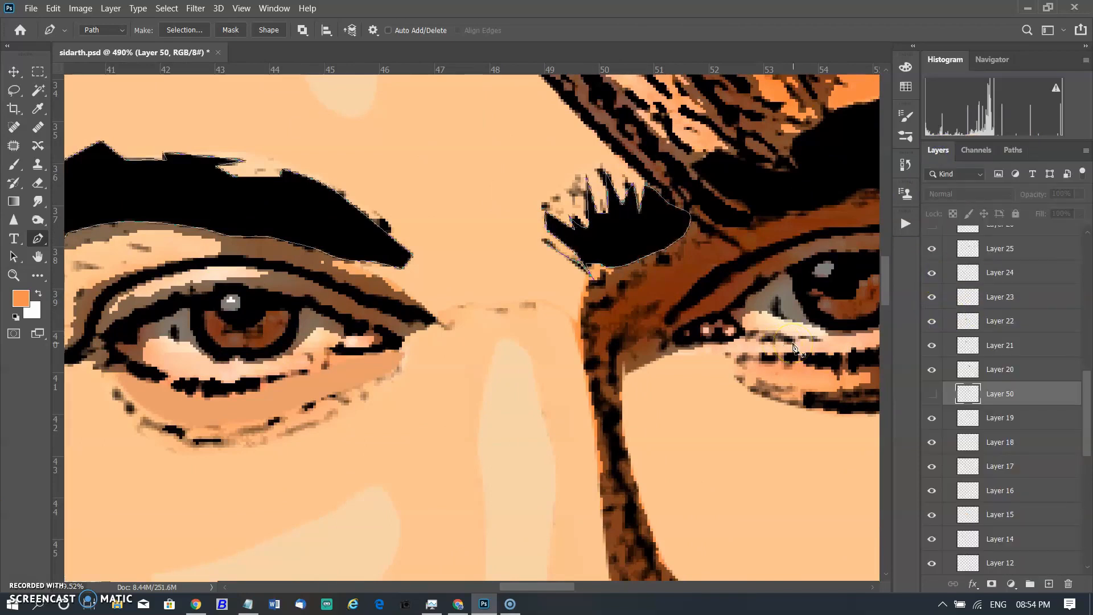
Load the ey1 path and show Layer 26 with the brown iris fill of the left eye.
scroll(698, 375, down, 5)
scroll(774, 380, down, 3)
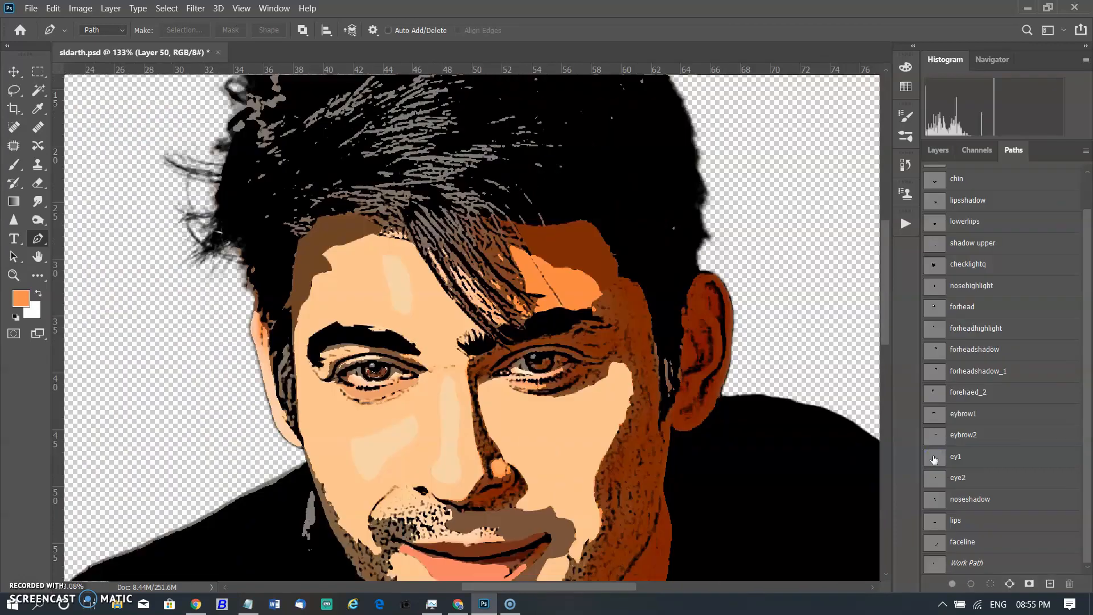
scroll(428, 449, up, 4)
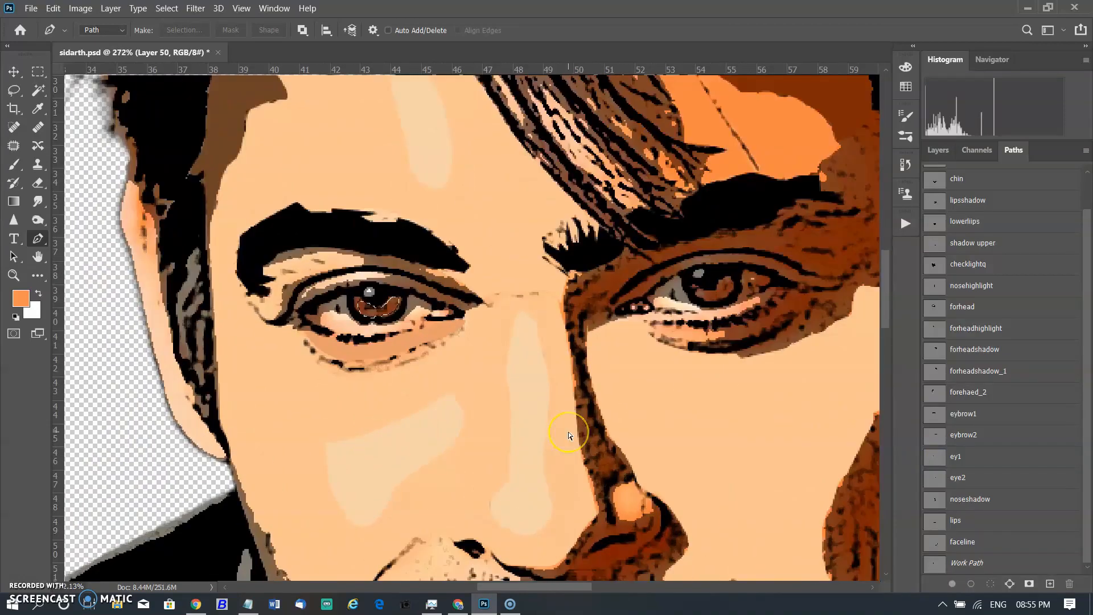
click(964, 455)
click(930, 149)
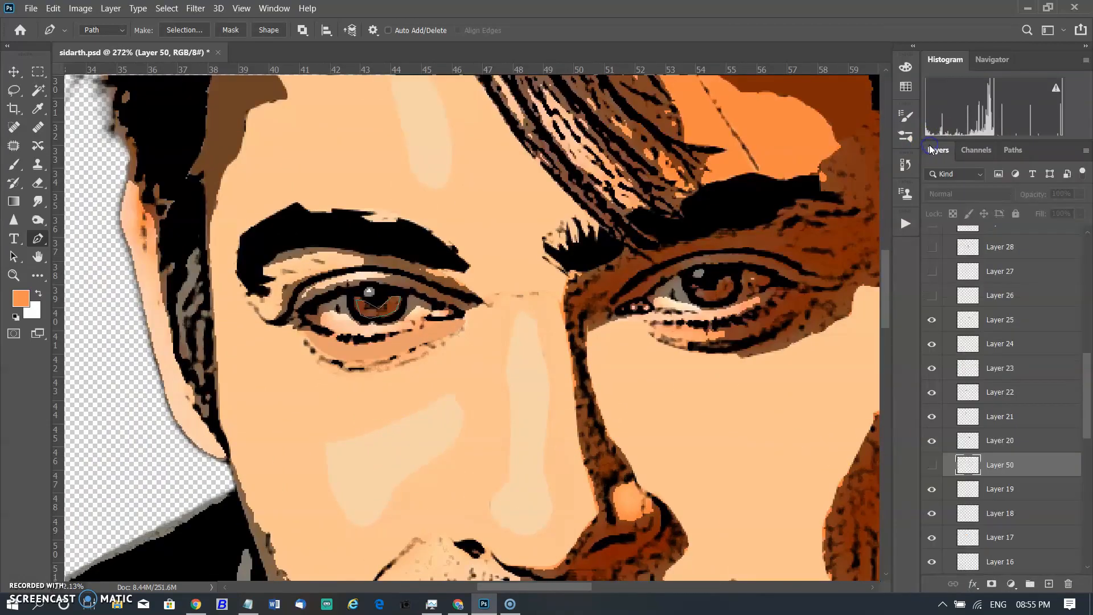
scroll(956, 296, up, 1)
click(933, 313)
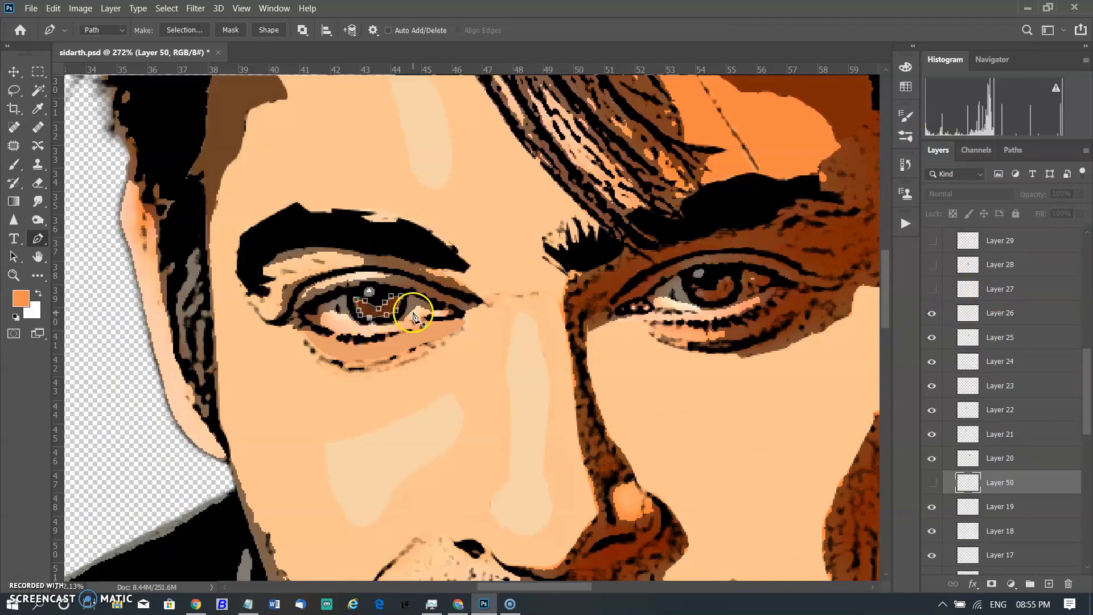
scroll(415, 305, left, 3)
scroll(516, 370, up, 3)
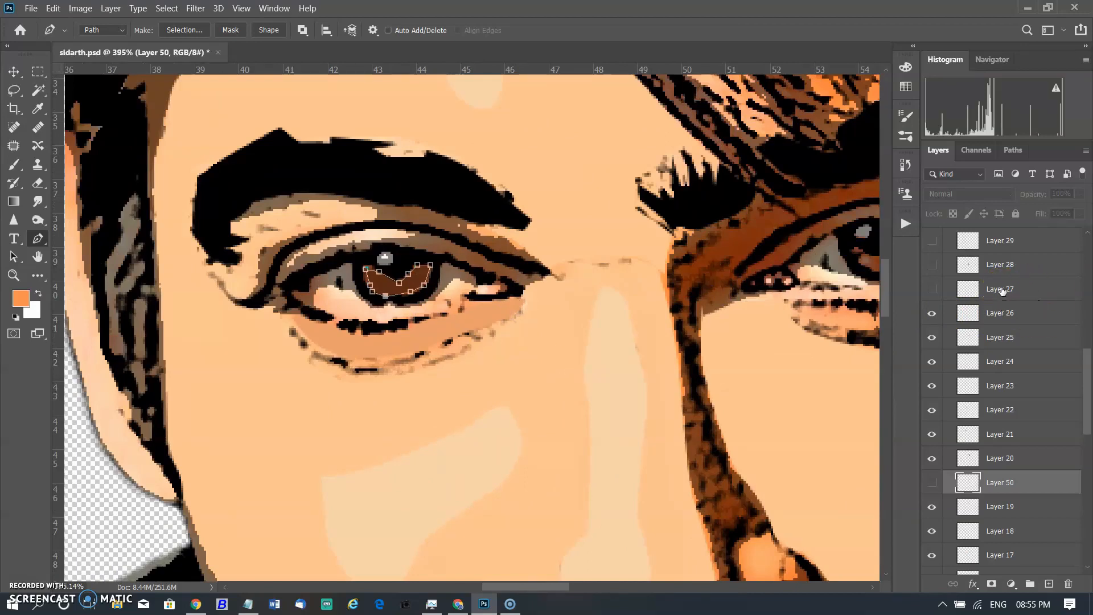
key(Escape)
key(Escape)
click(990, 153)
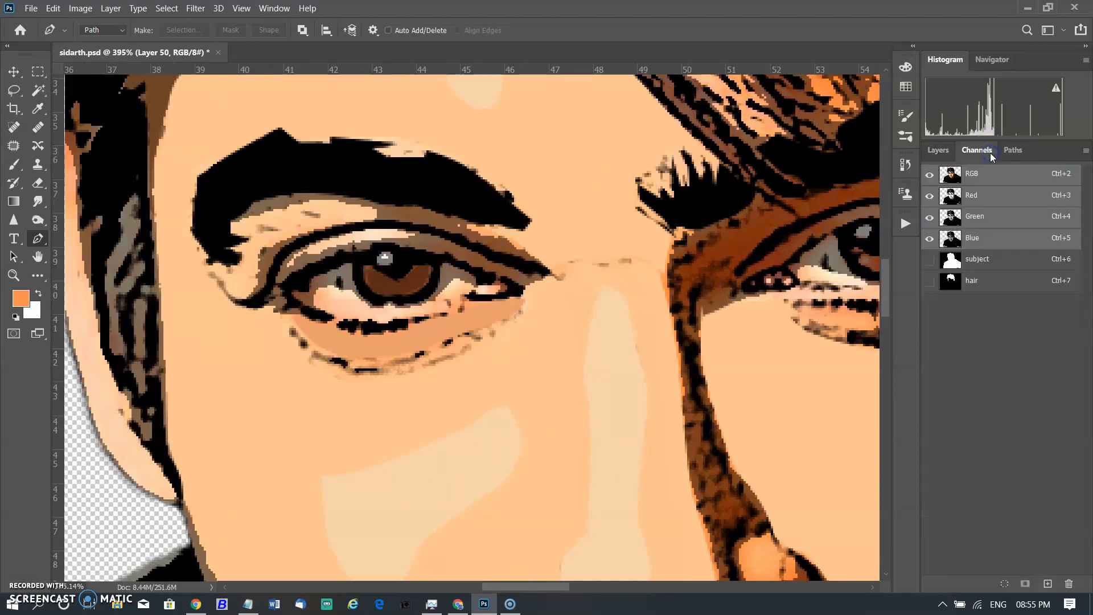
click(1013, 150)
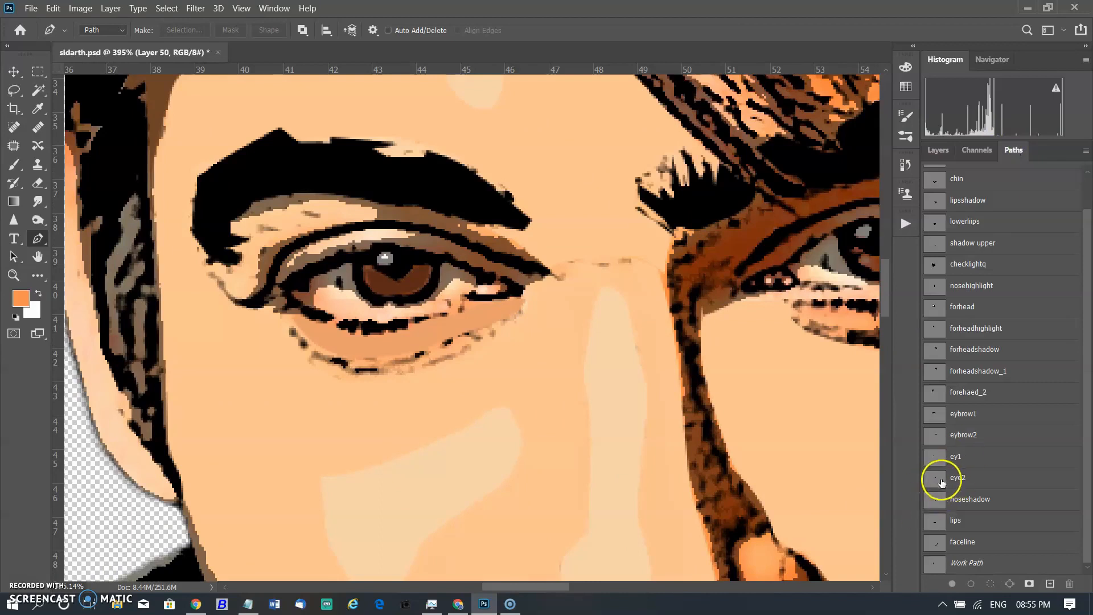
Load the eye2 path and show Layer 27 with the brown iris fill of the right eye.
scroll(690, 464, right, 3)
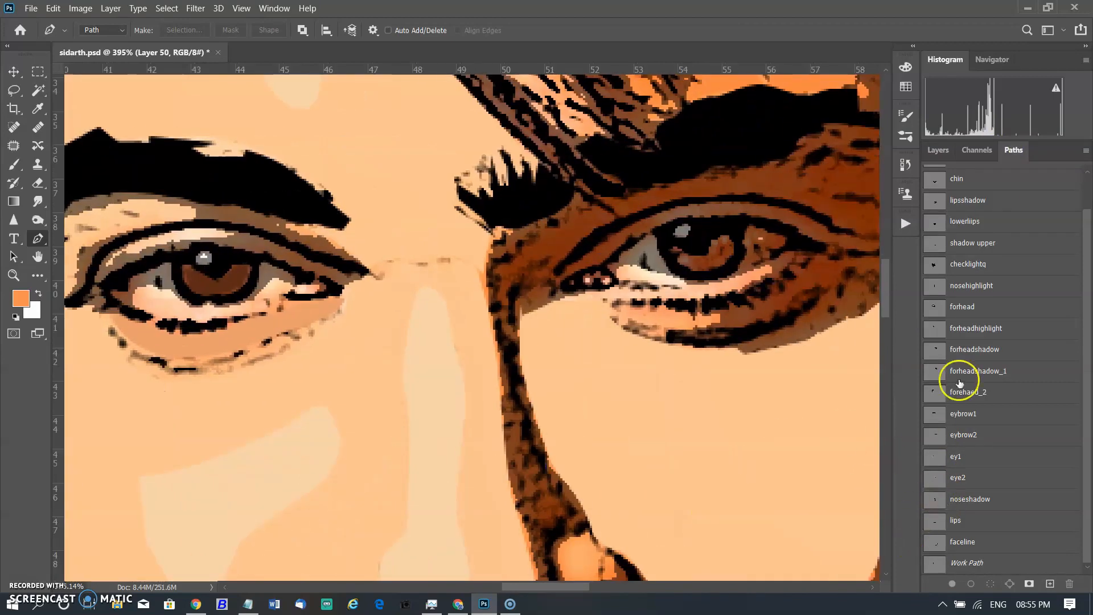
click(962, 478)
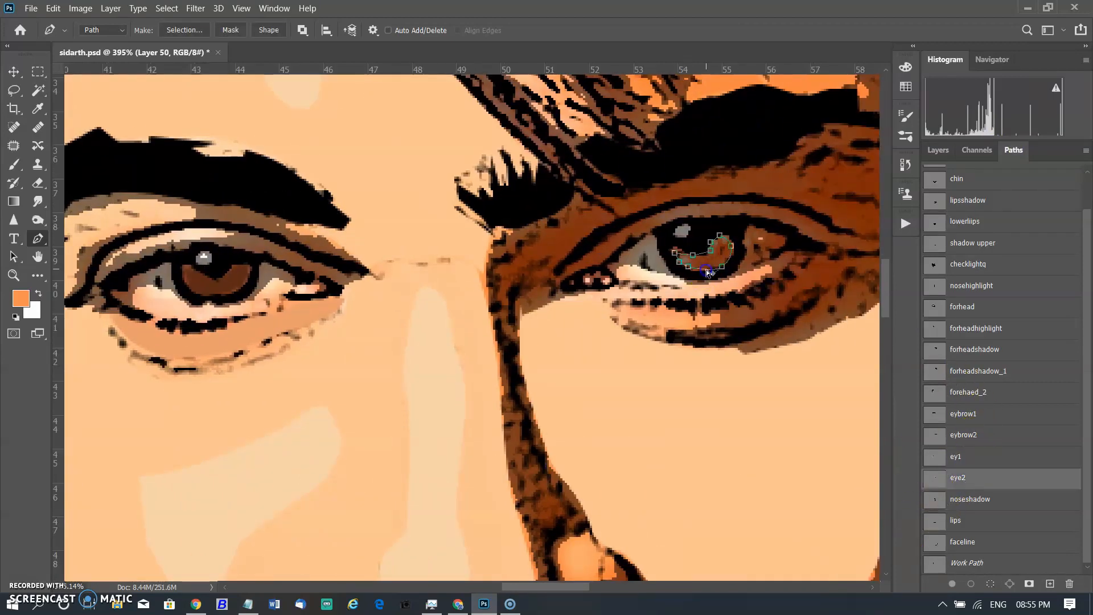
click(938, 150)
scroll(961, 300, up, 1)
click(937, 326)
key(Escape)
key(Escape)
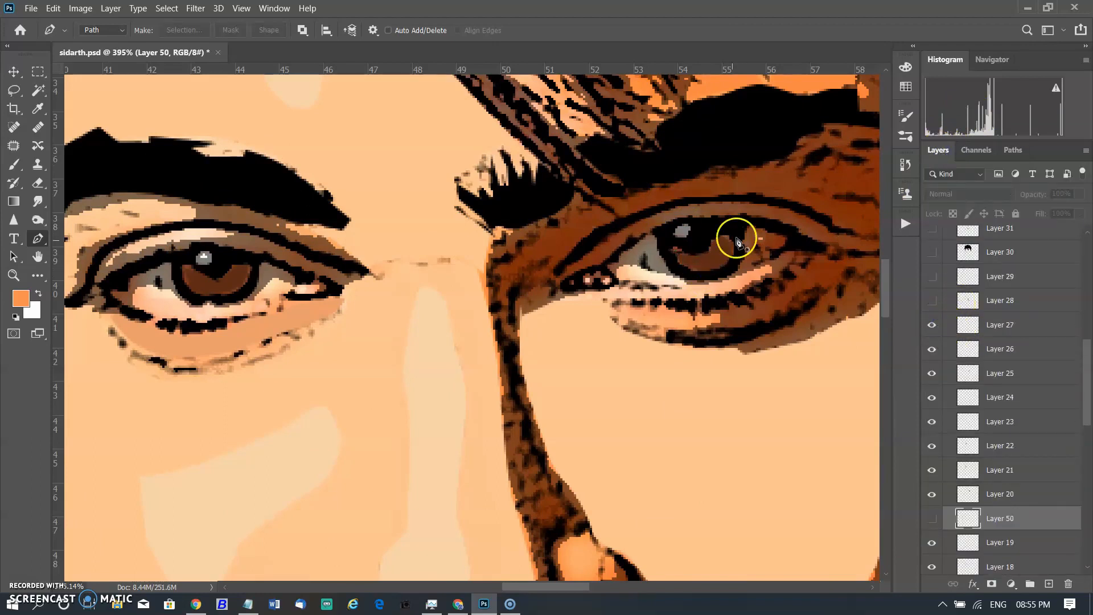
click(934, 325)
click(937, 327)
scroll(939, 327, up, 1)
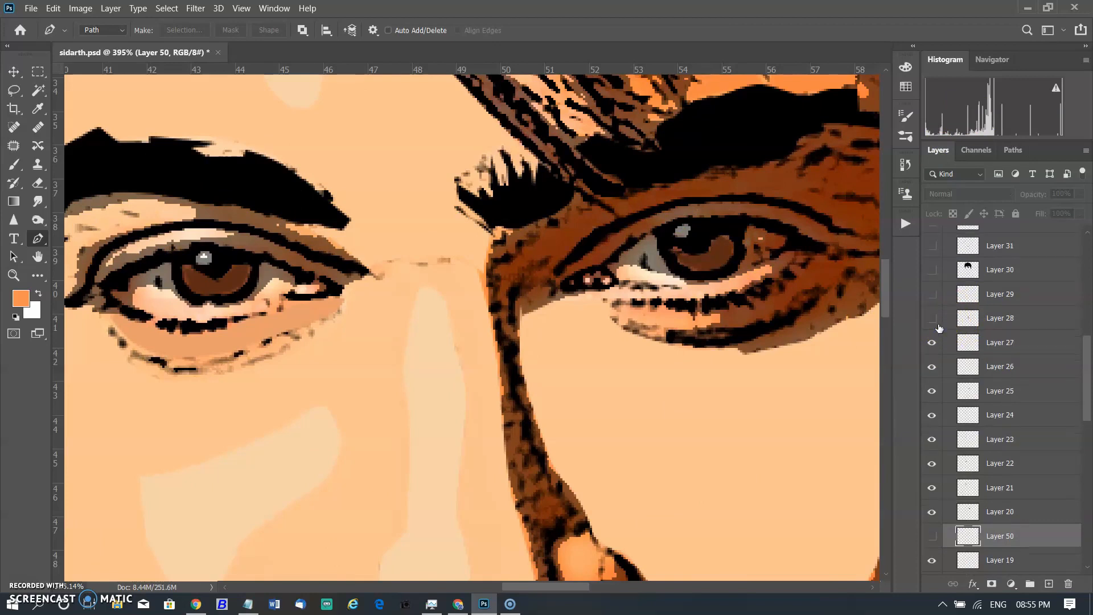
Load the noseshadow path and show Layer 28 with the brown nose shadow fill.
click(1019, 155)
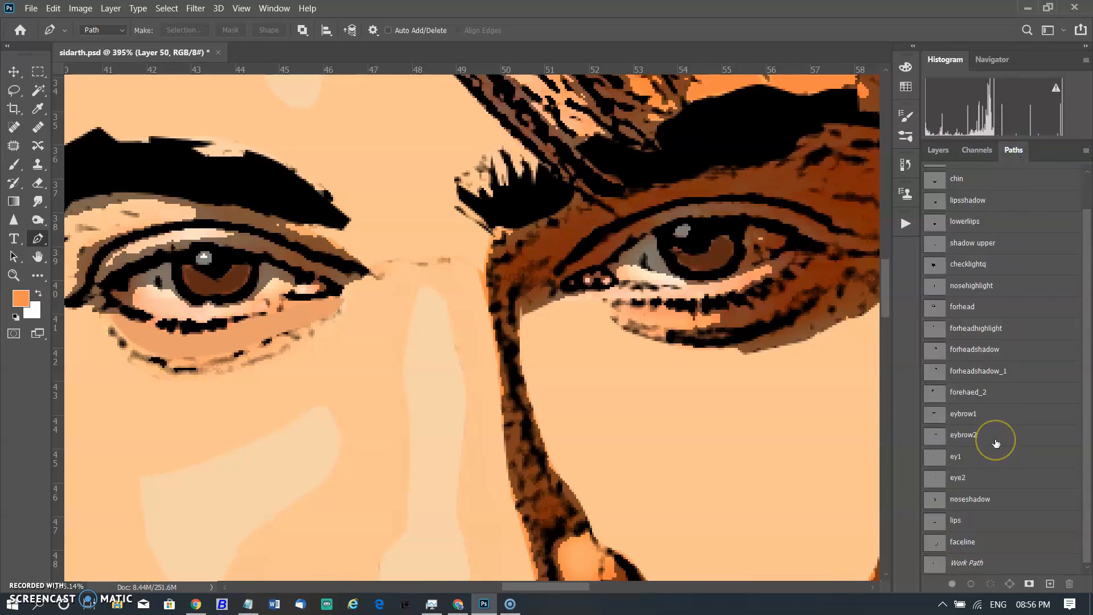
click(946, 499)
scroll(732, 461, down, 1)
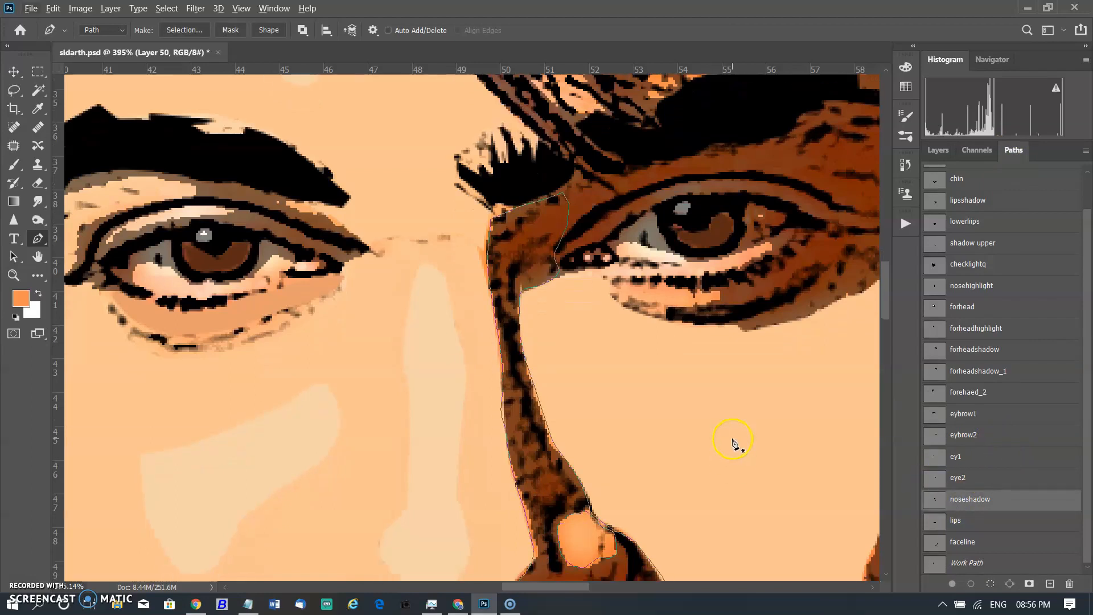
scroll(731, 441, down, 4)
drag(563, 586, 595, 588)
scroll(618, 441, down, 2)
scroll(514, 471, up, 3)
ctrl+click(456, 415)
click(938, 153)
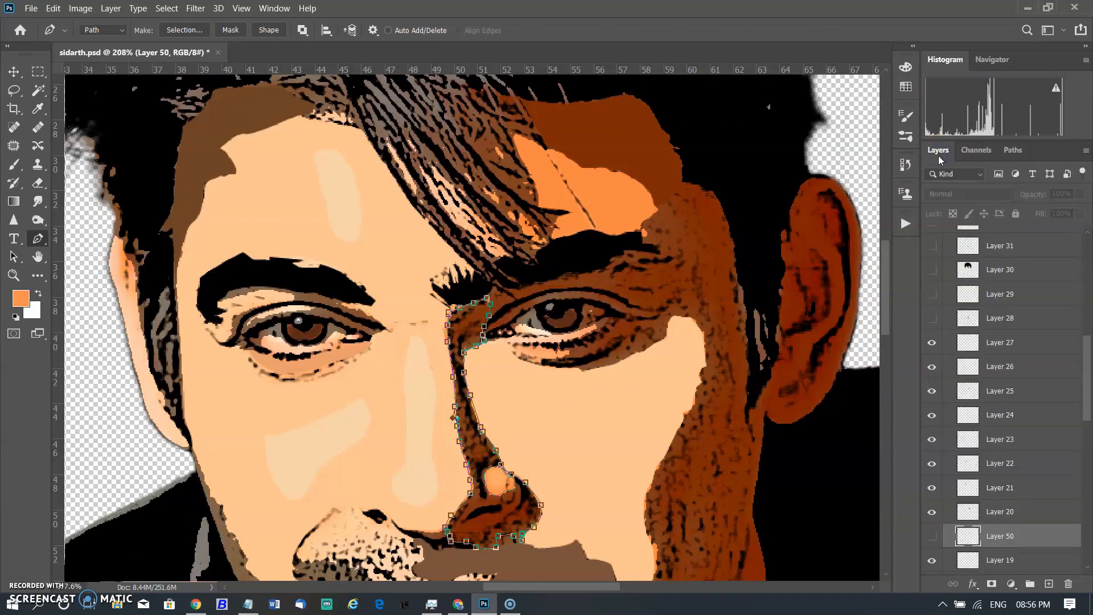
click(937, 316)
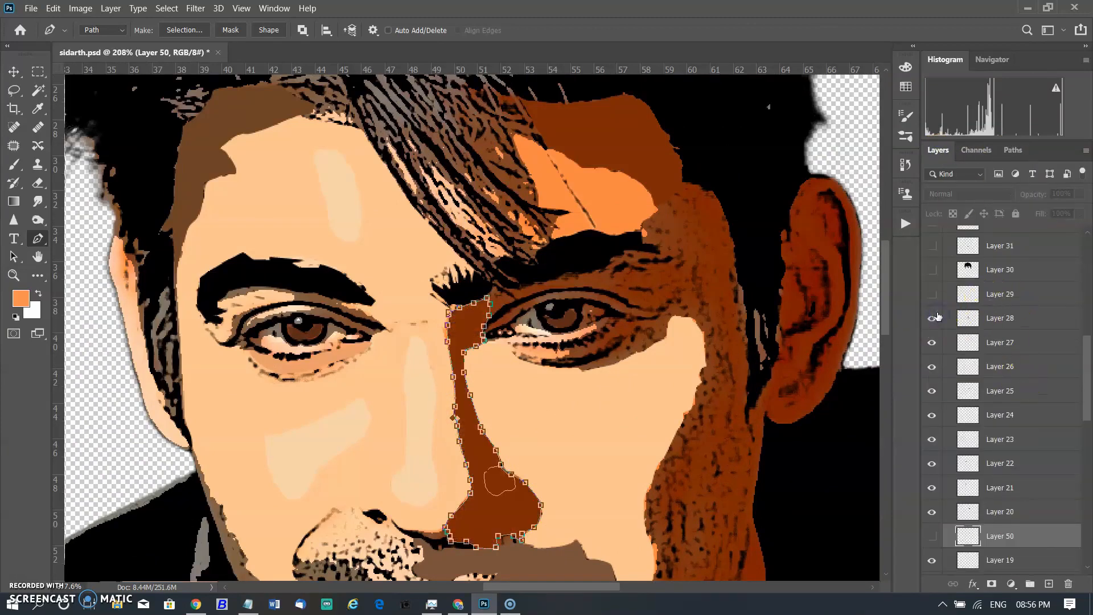
Select the nose-tip highlight subpath and show Layer 29 with its orange highlight fill.
ctrl+click(498, 495)
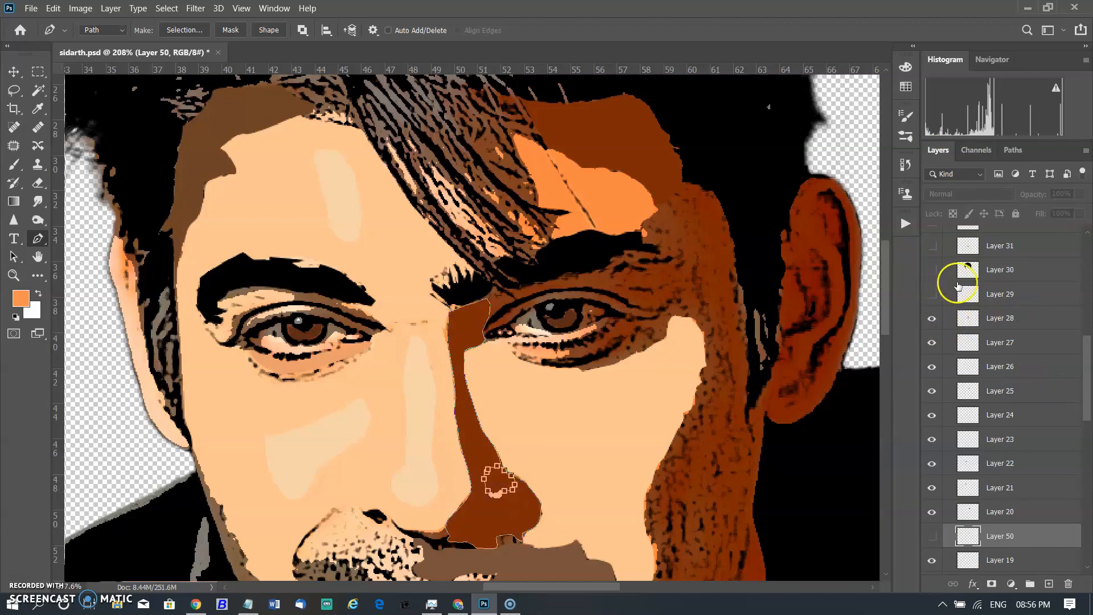
click(935, 296)
key(Return)
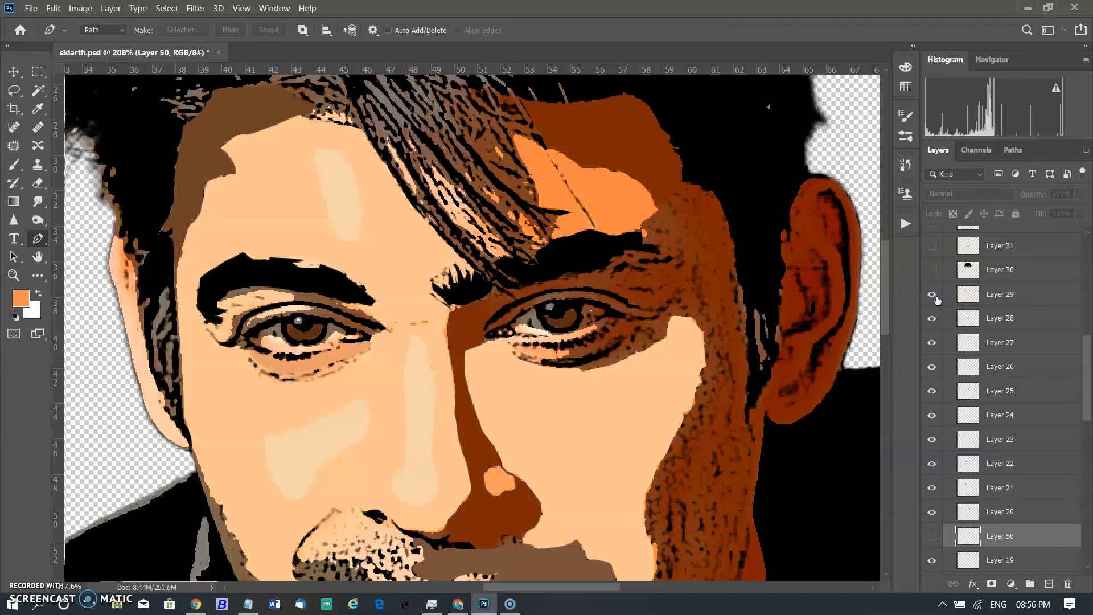
Load the lips path and show Layer 31 with the dark fill between the lips.
scroll(514, 431, down, 3)
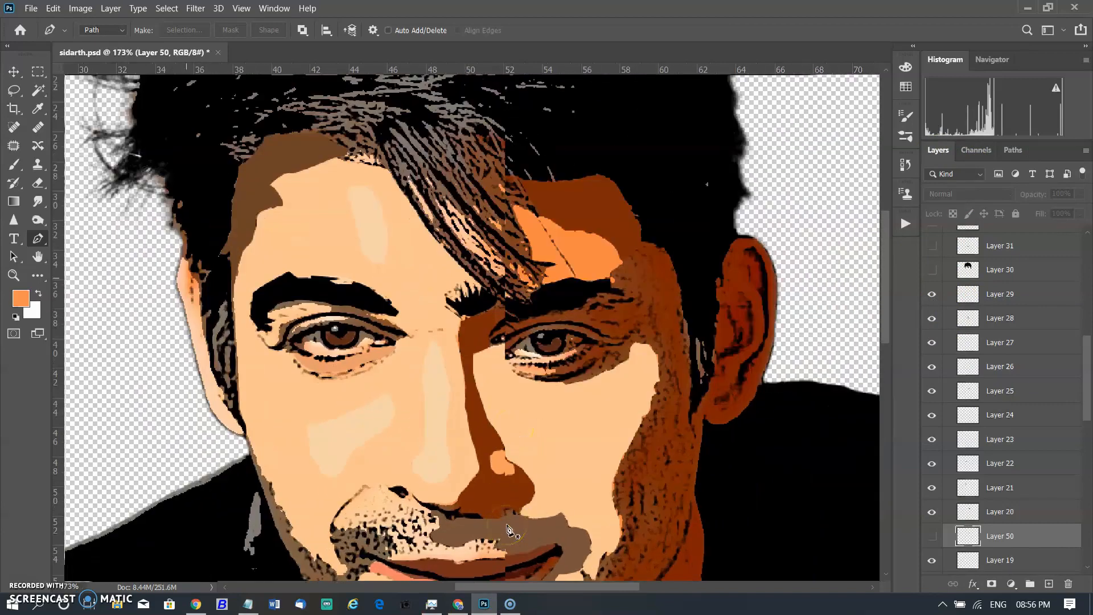
scroll(890, 344, down, 4)
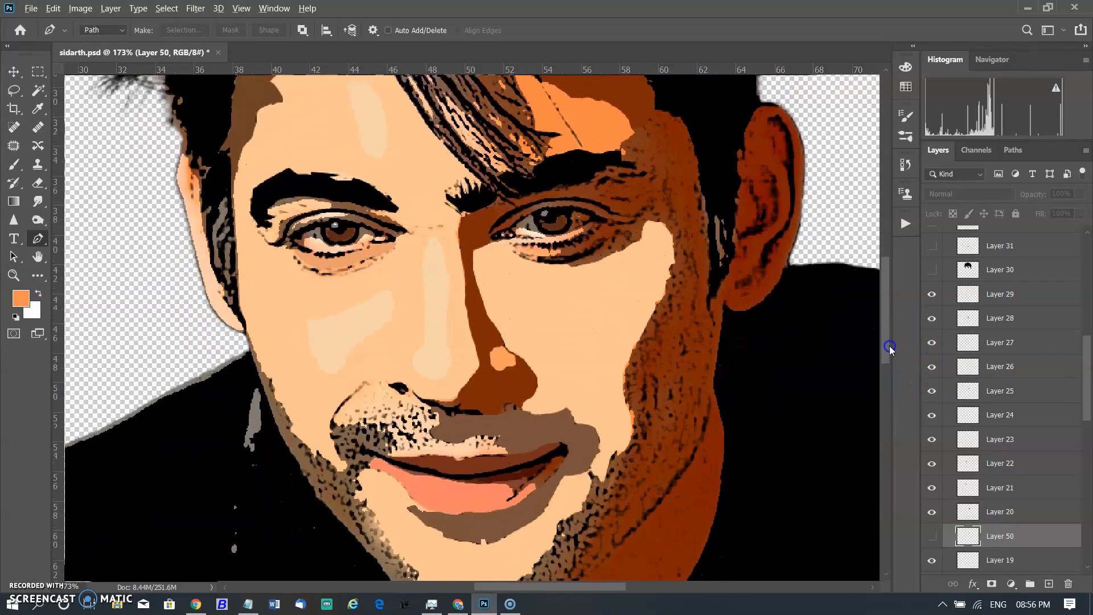
click(1011, 149)
click(955, 521)
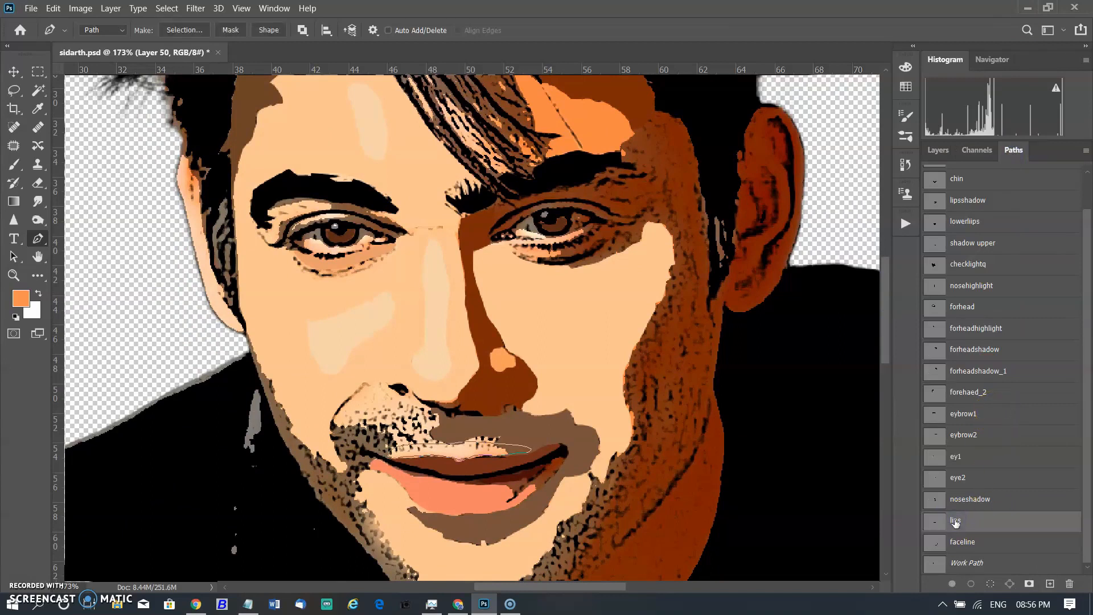
scroll(504, 489, up, 4)
click(936, 151)
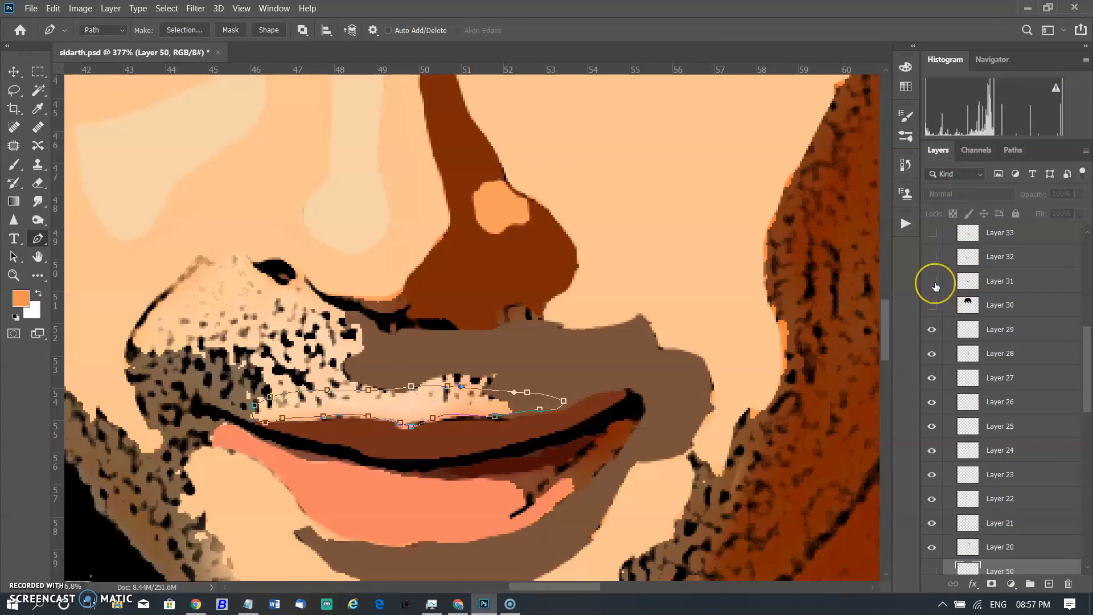
click(932, 281)
click(934, 282)
click(933, 282)
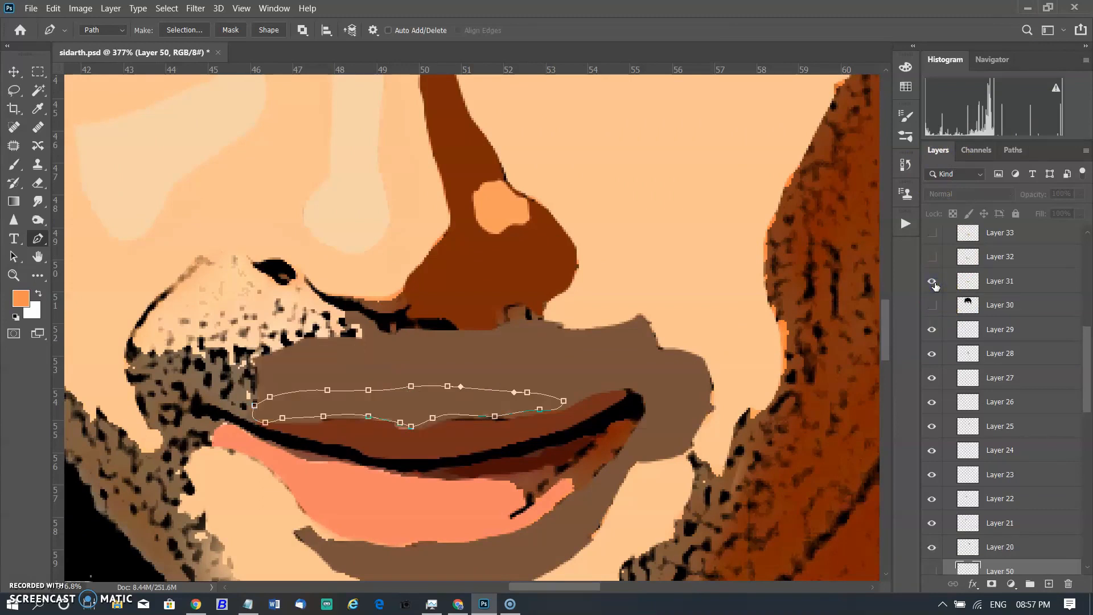
click(934, 282)
click(934, 282)
scroll(968, 330, up, 1)
key(Escape)
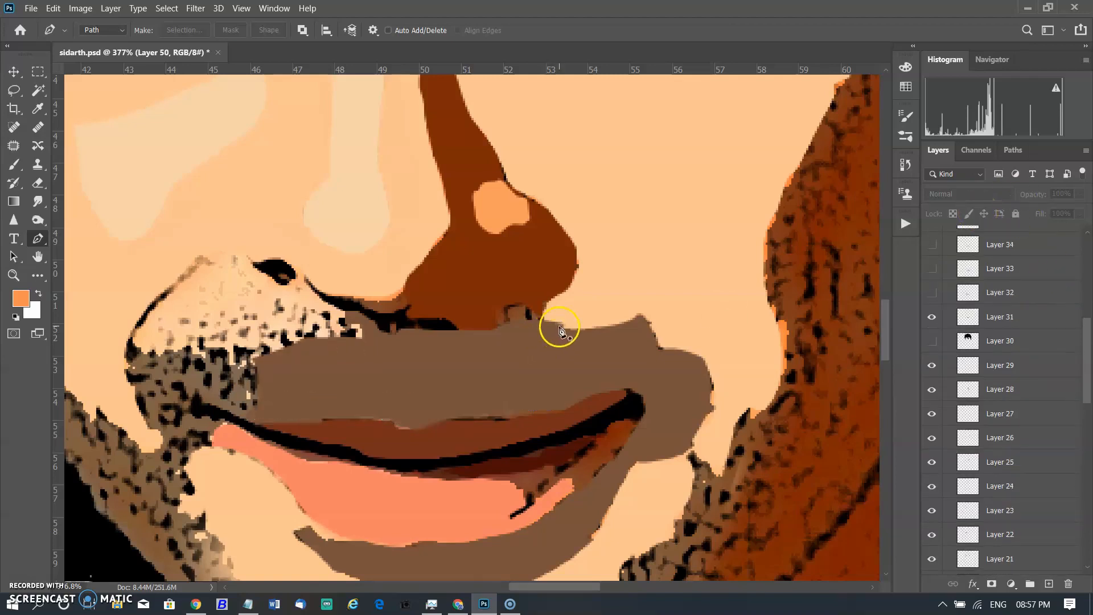
Select the faceline path and start a Pen path along the left jaw, under the chin and up the right cheek.
scroll(561, 327, down, 8)
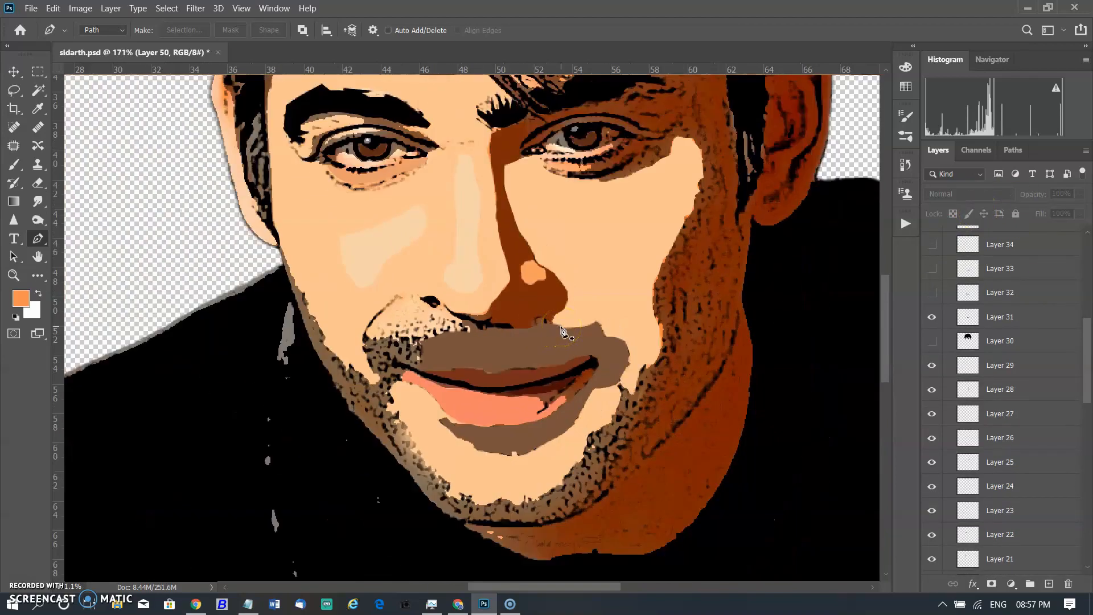
click(1012, 150)
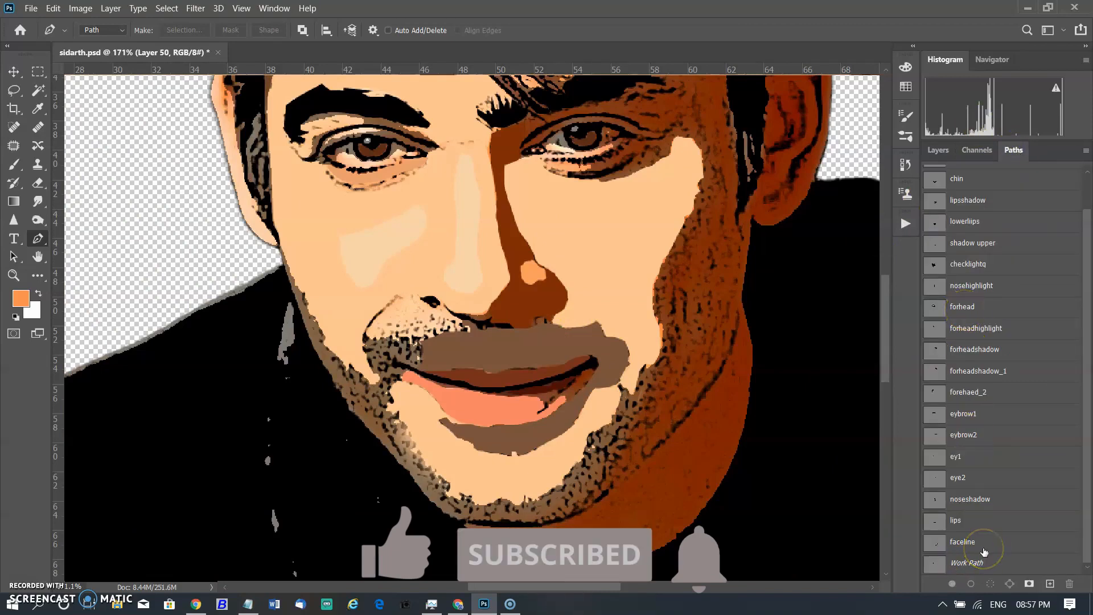
click(960, 546)
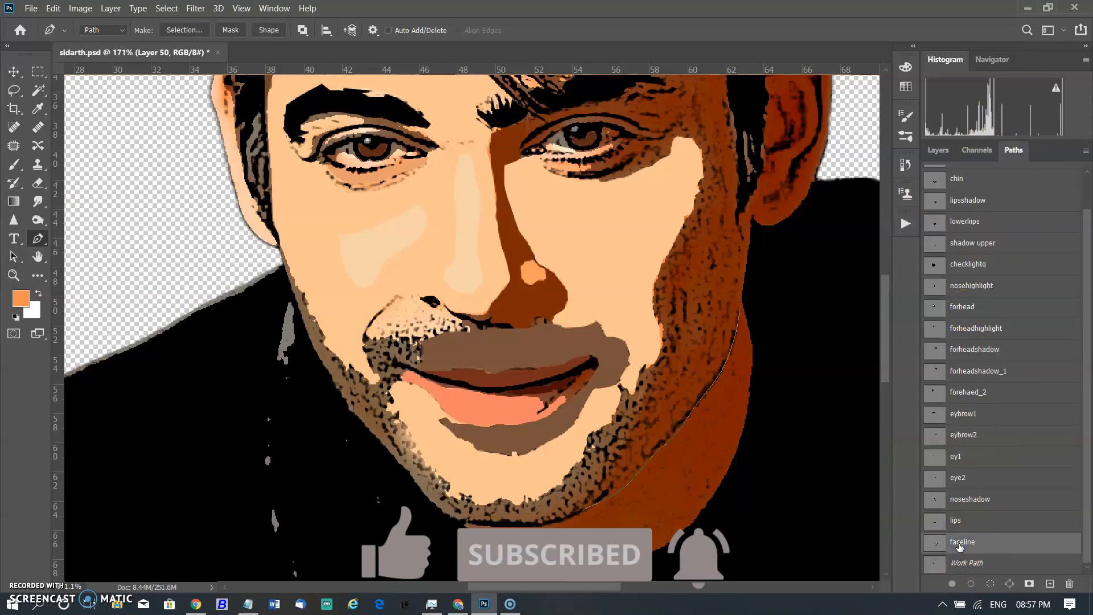
scroll(959, 545, up, 2)
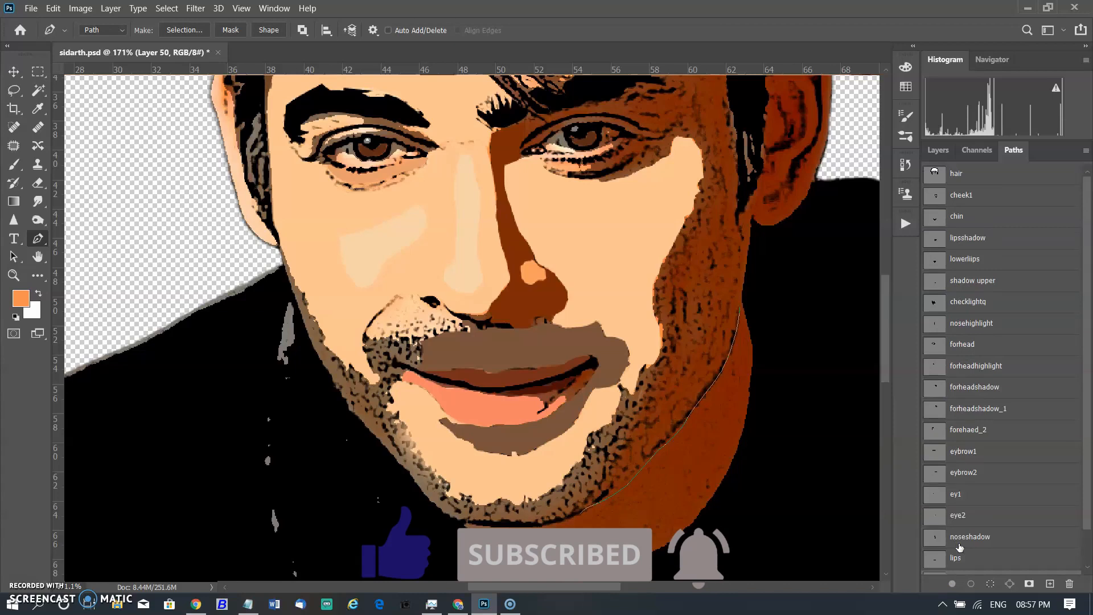
scroll(960, 546, down, 2)
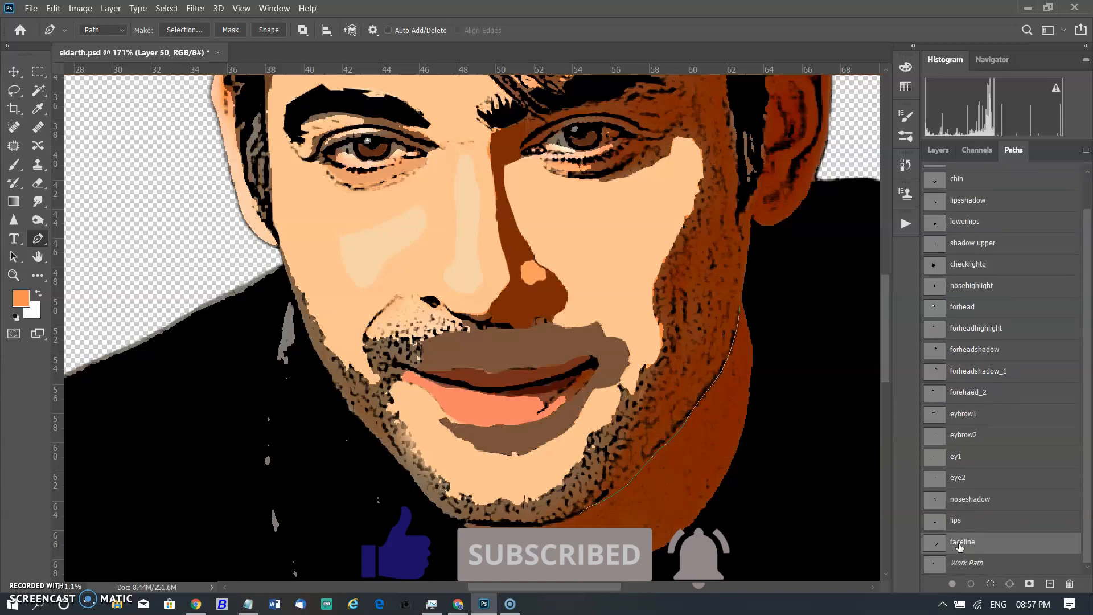
scroll(960, 547, up, 2)
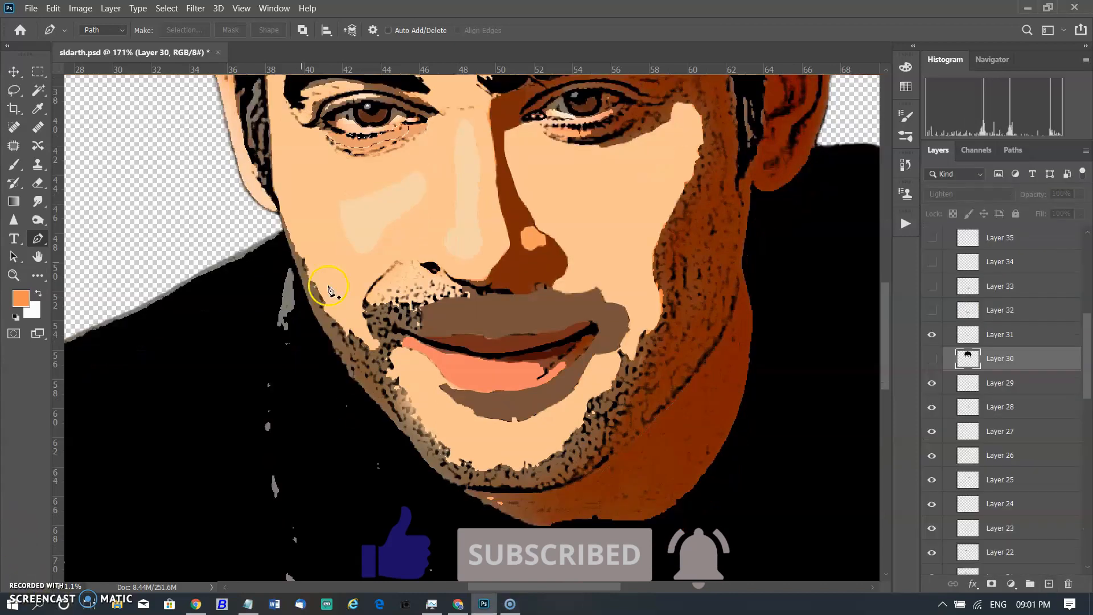
click(280, 217)
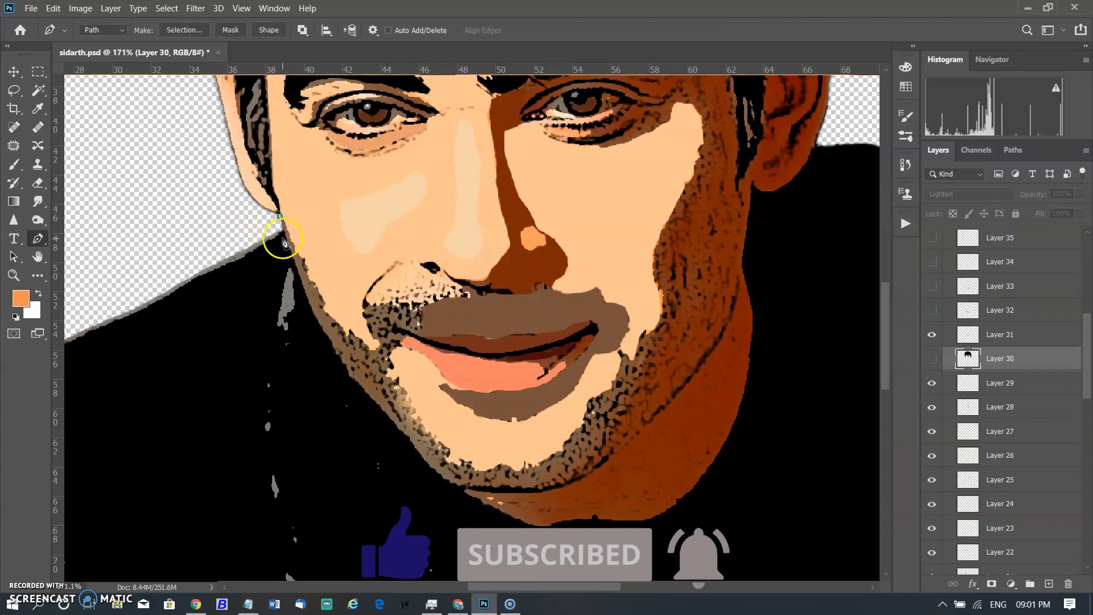
drag(302, 278, 304, 291)
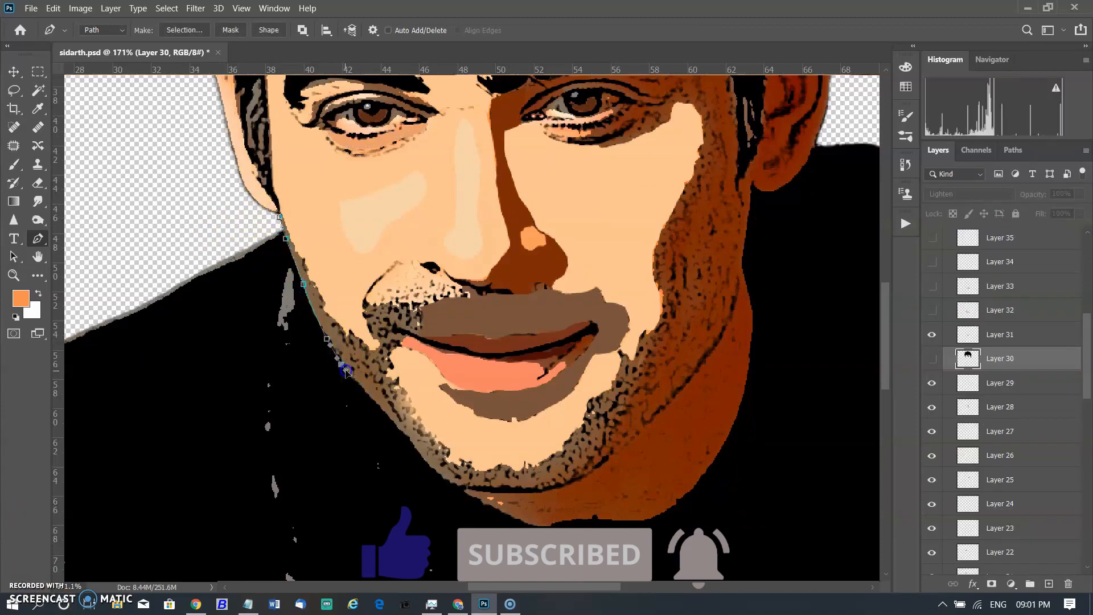
click(381, 411)
click(419, 450)
drag(445, 478, 457, 485)
click(562, 486)
click(594, 457)
drag(647, 388, 640, 343)
drag(635, 351, 613, 386)
click(624, 354)
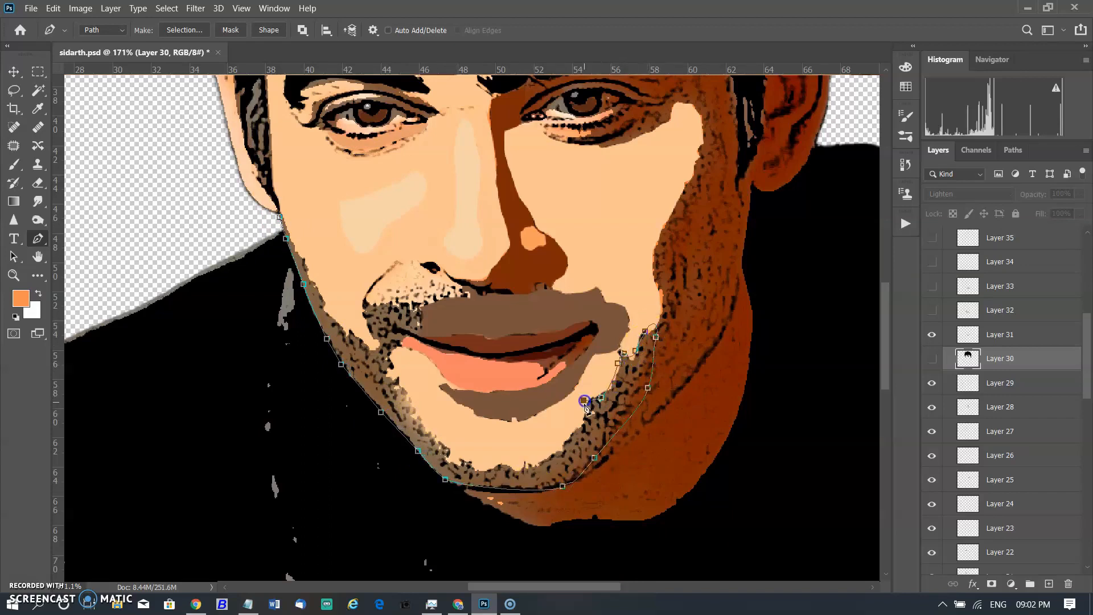
Finish the beard path around the mouth and close it back at the starting point on the left jaw.
drag(422, 428, 396, 412)
click(399, 403)
click(392, 373)
key(ctrl+z)
key(ctrl+z)
drag(403, 398, 392, 359)
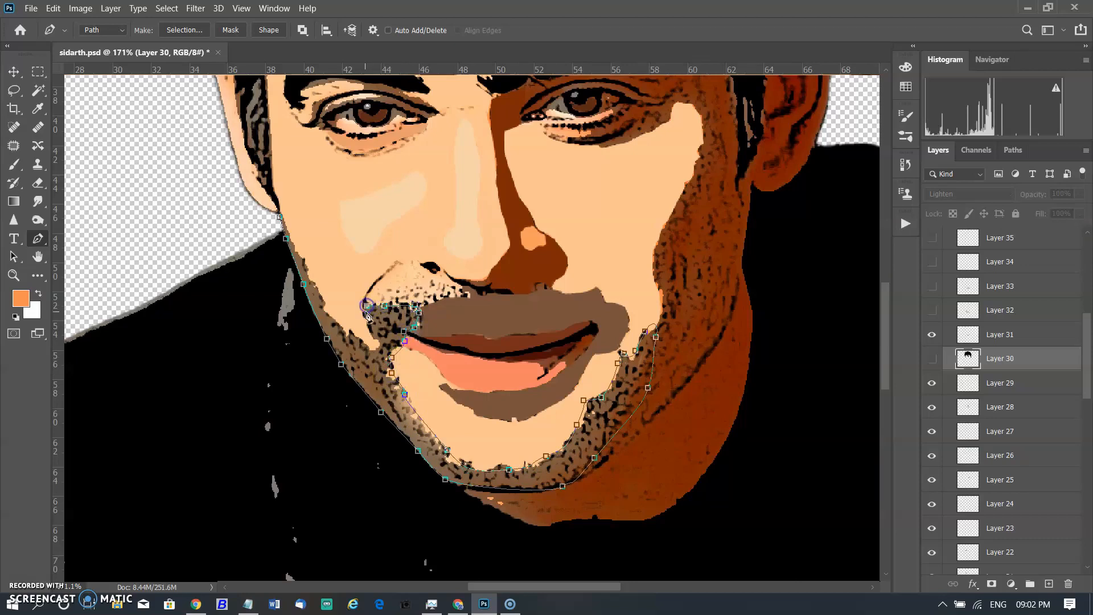
drag(323, 308, 303, 254)
click(280, 218)
Add a new layer and fill the beard path with a grey-brown colour.
right_click(411, 424)
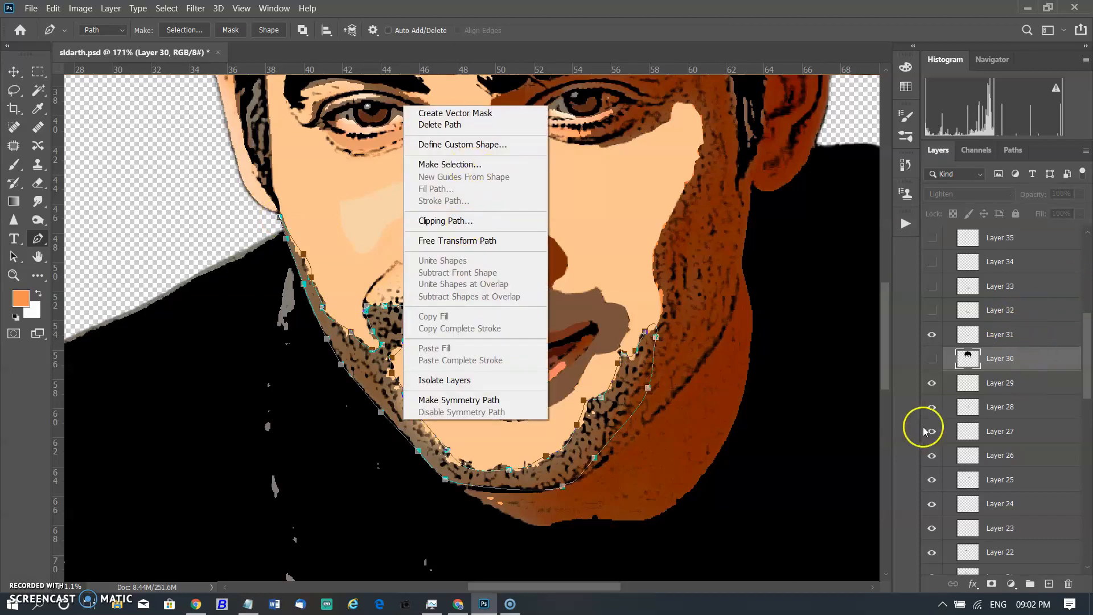
click(880, 443)
click(1051, 585)
right_click(374, 358)
click(421, 132)
click(196, 156)
click(170, 185)
click(1036, 302)
click(281, 159)
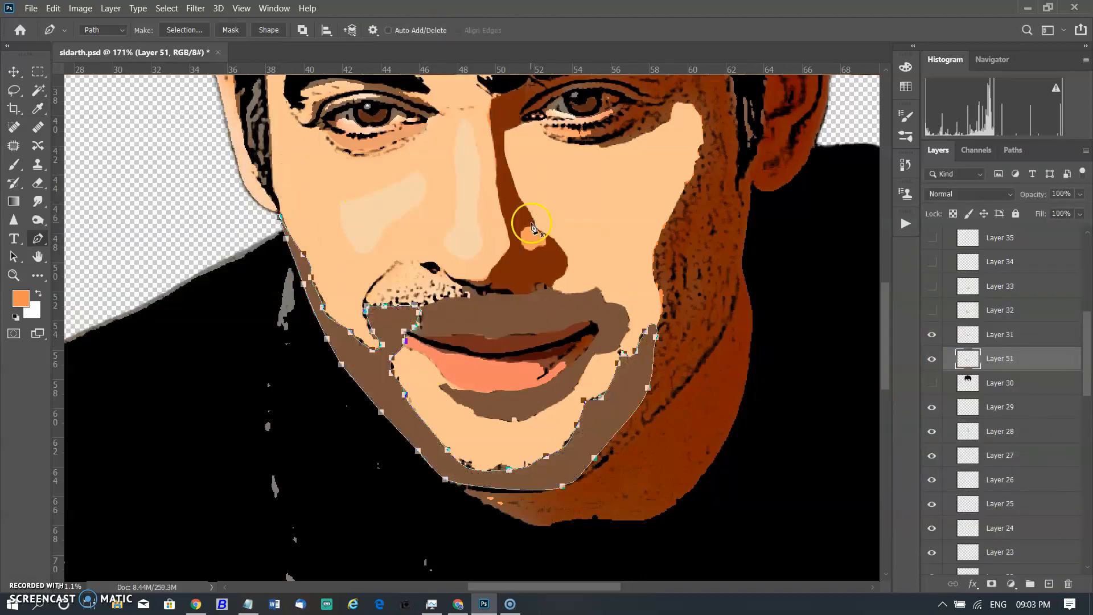
Show Layer 32 with its beard fill and delete the newly filled layer.
click(931, 359)
click(932, 310)
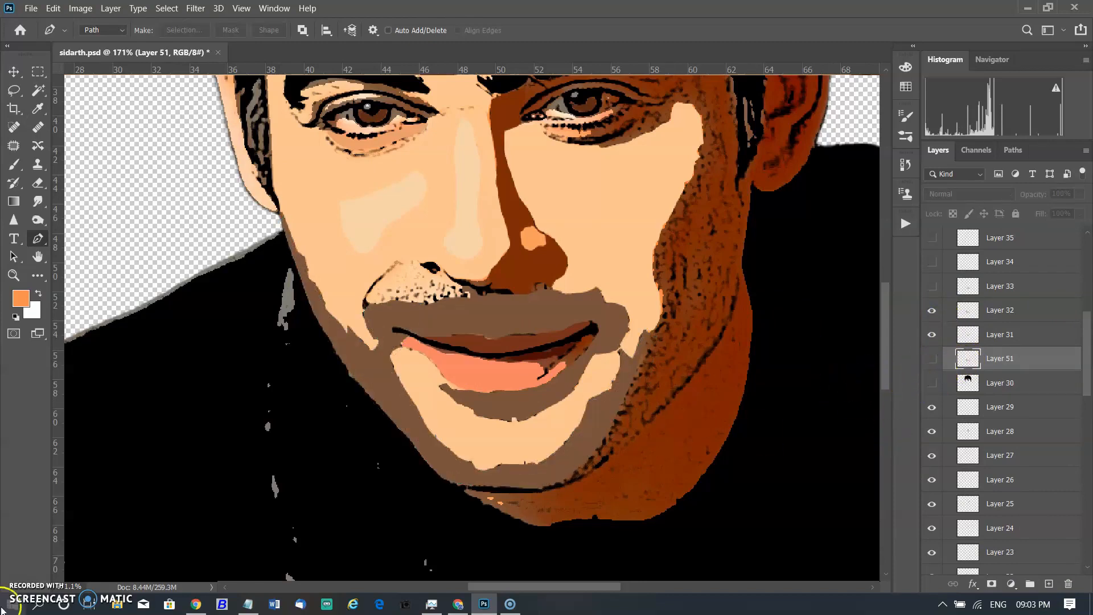
key(Delete)
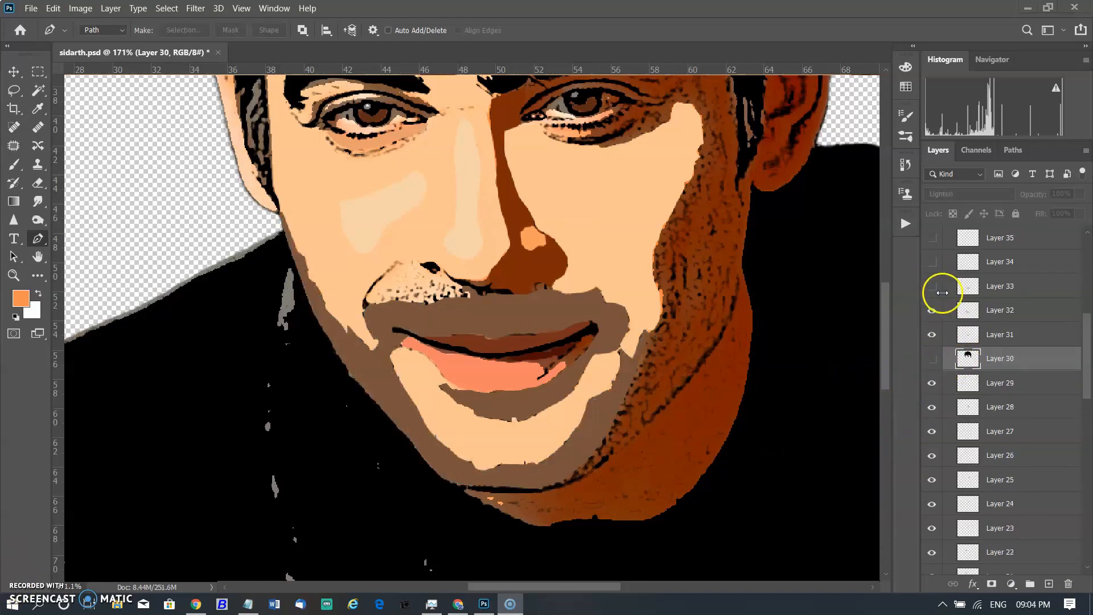
Show Layer 33 with the dark jawline and add a new empty layer above it.
click(938, 287)
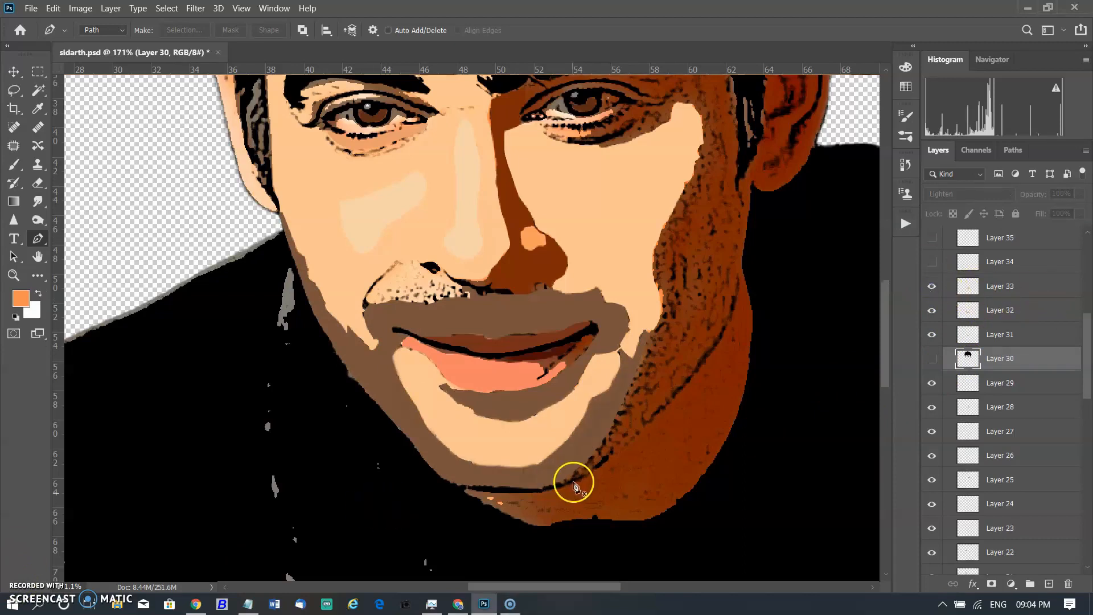
scroll(573, 480, up, 2)
scroll(948, 341, up, 1)
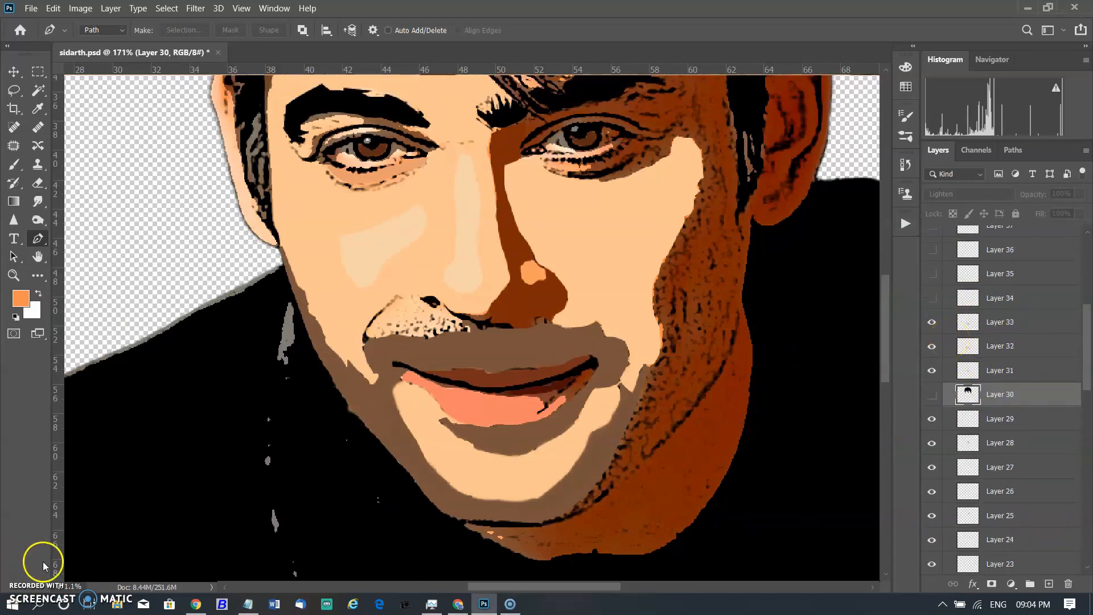
click(969, 324)
click(1049, 584)
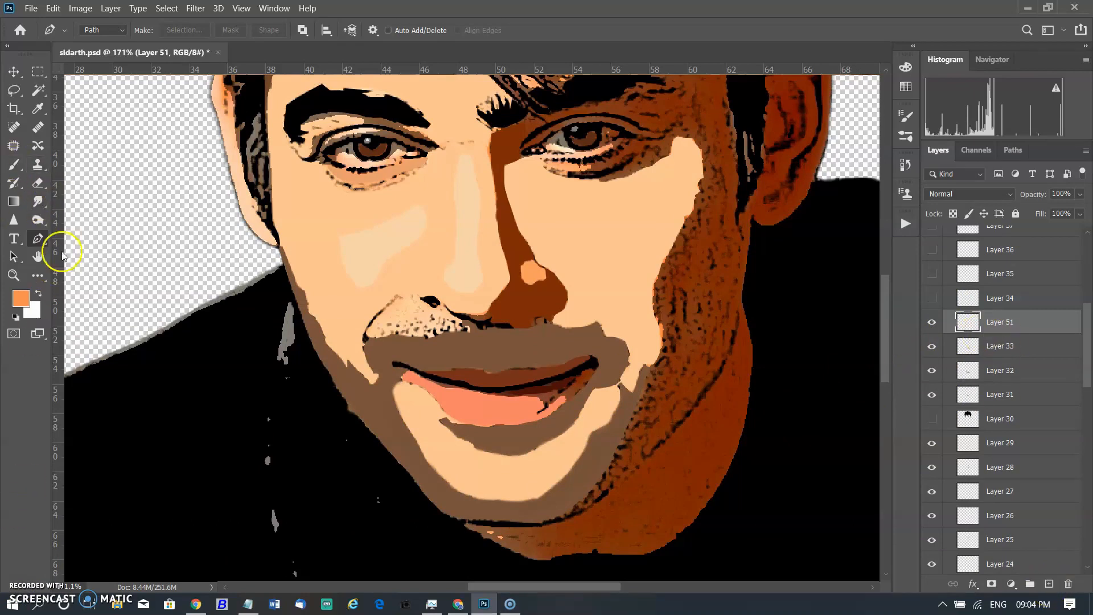
Draw a short path at the right corner of the mouth and stroke it with the brush.
click(624, 341)
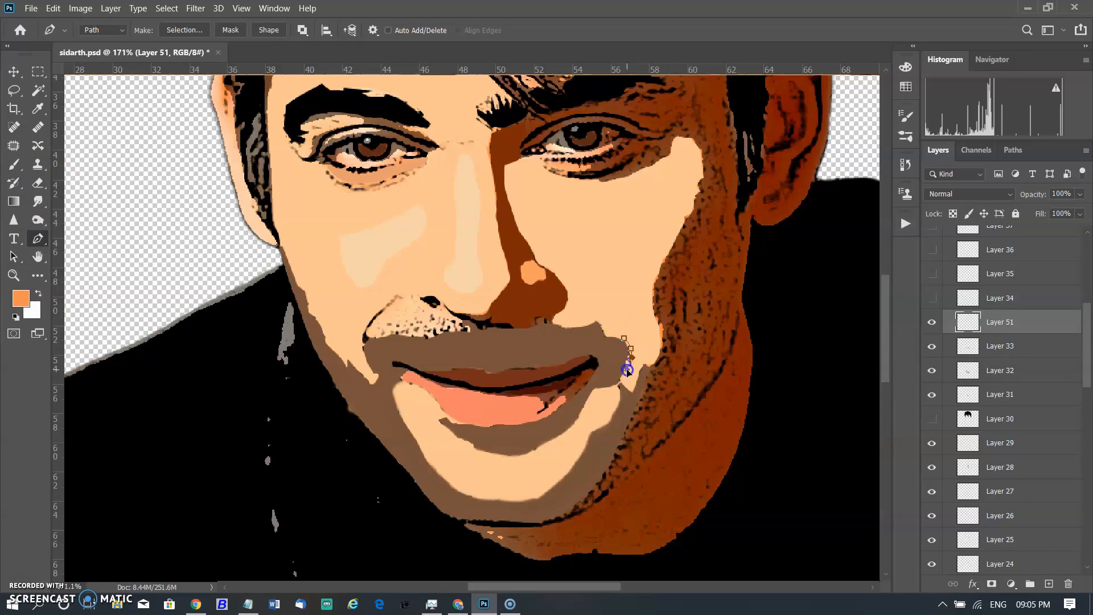
right_click(625, 339)
click(706, 122)
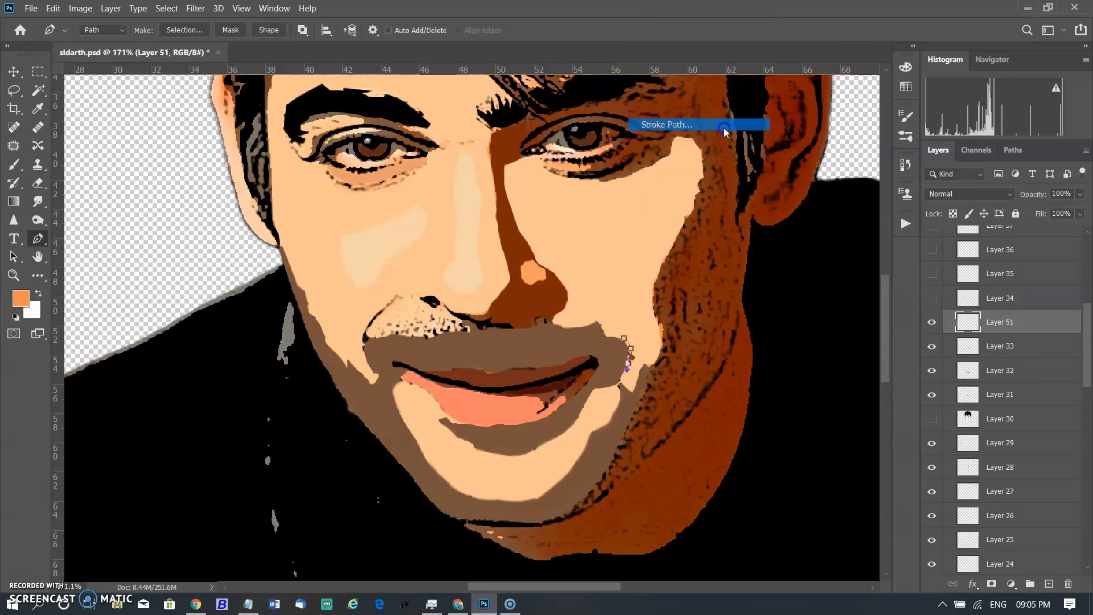
click(427, 172)
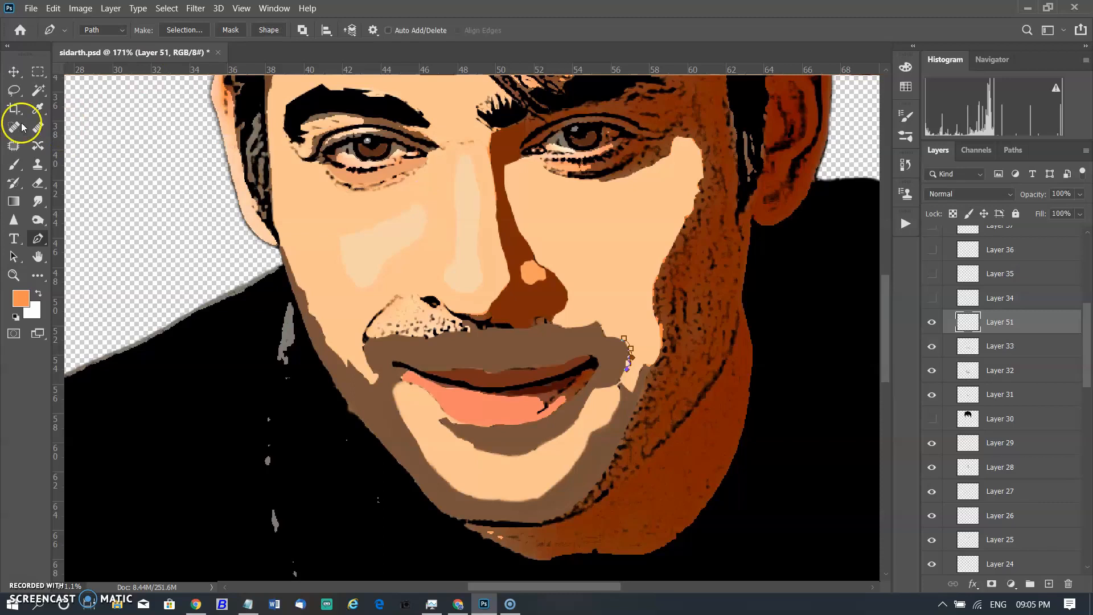
Reset the colours to default black and stroke the mouth-corner path again with the brush.
click(14, 165)
click(103, 31)
click(660, 244)
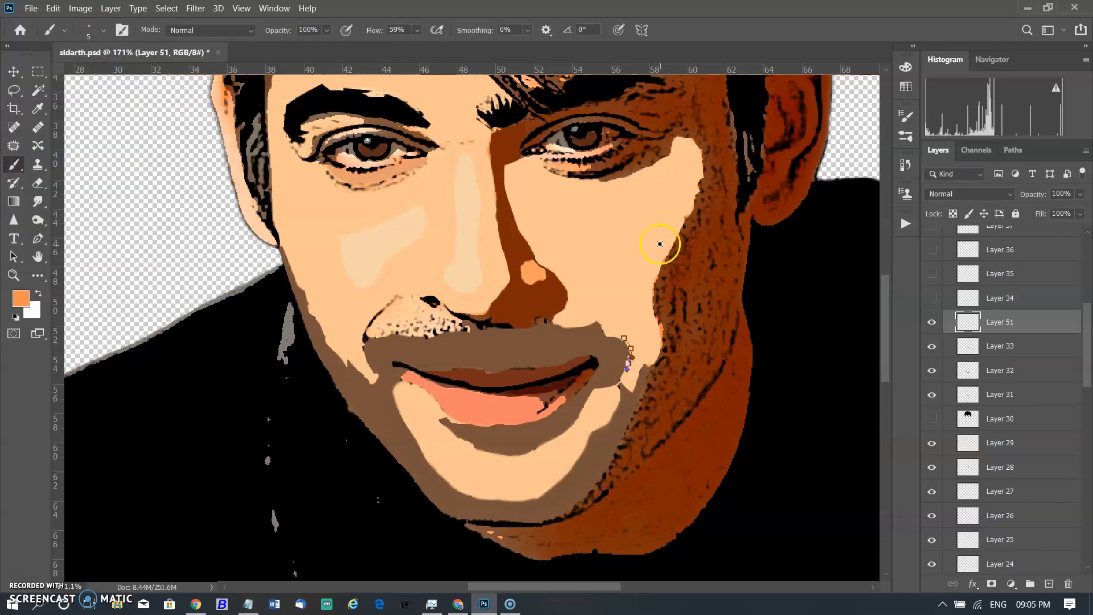
key(d)
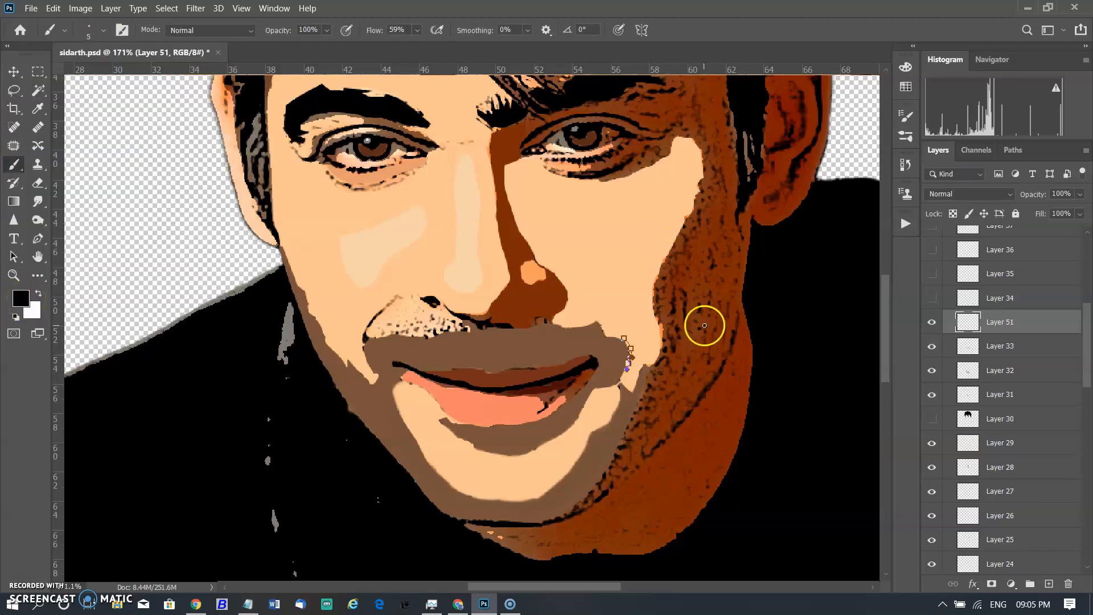
click(37, 239)
right_click(631, 349)
click(697, 122)
click(428, 171)
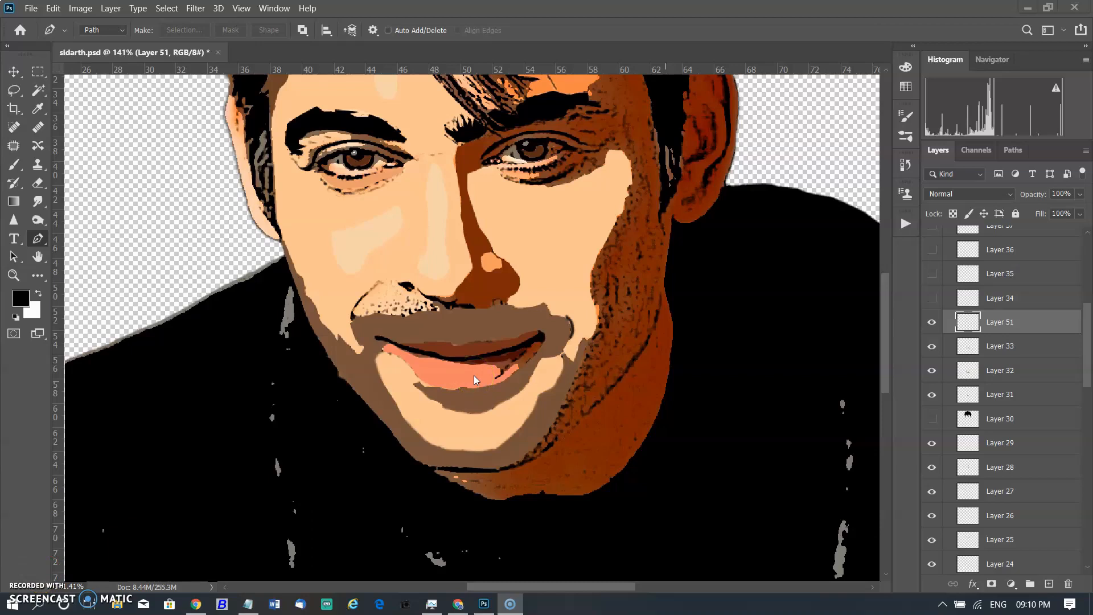
Hide Layer 51 and turn on the visibility of Layer 34 and Layer 36.
click(931, 300)
click(932, 322)
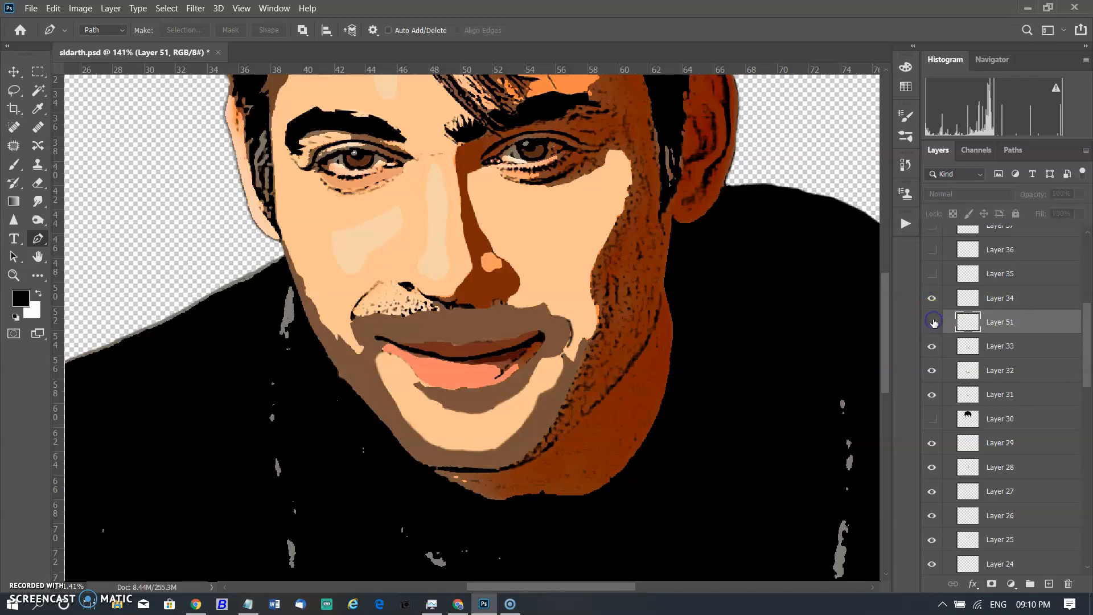
scroll(933, 322, up, 1)
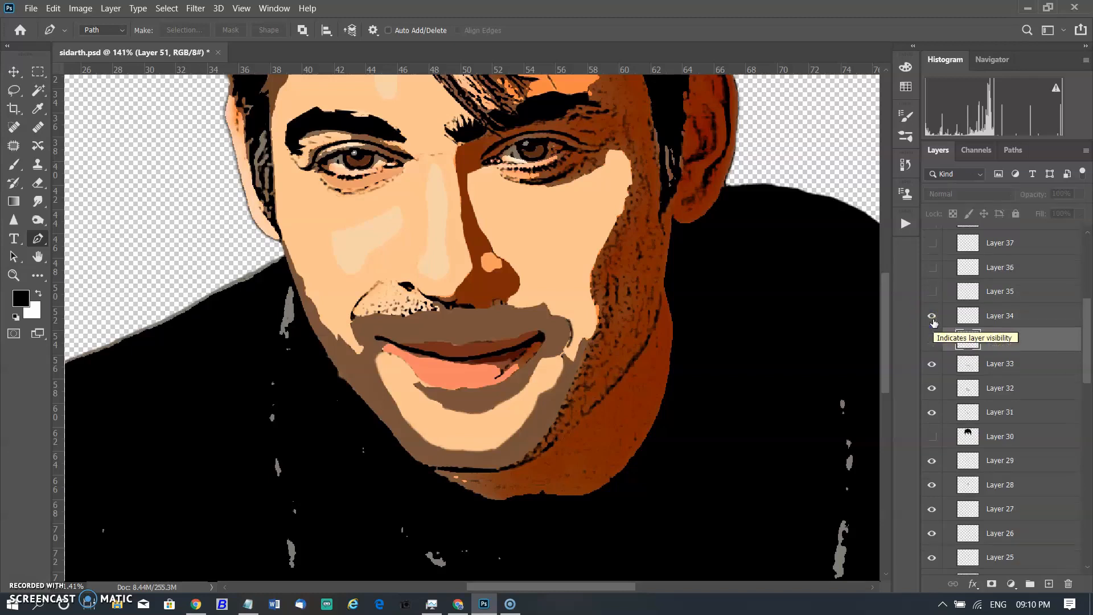
scroll(980, 312, up, 2)
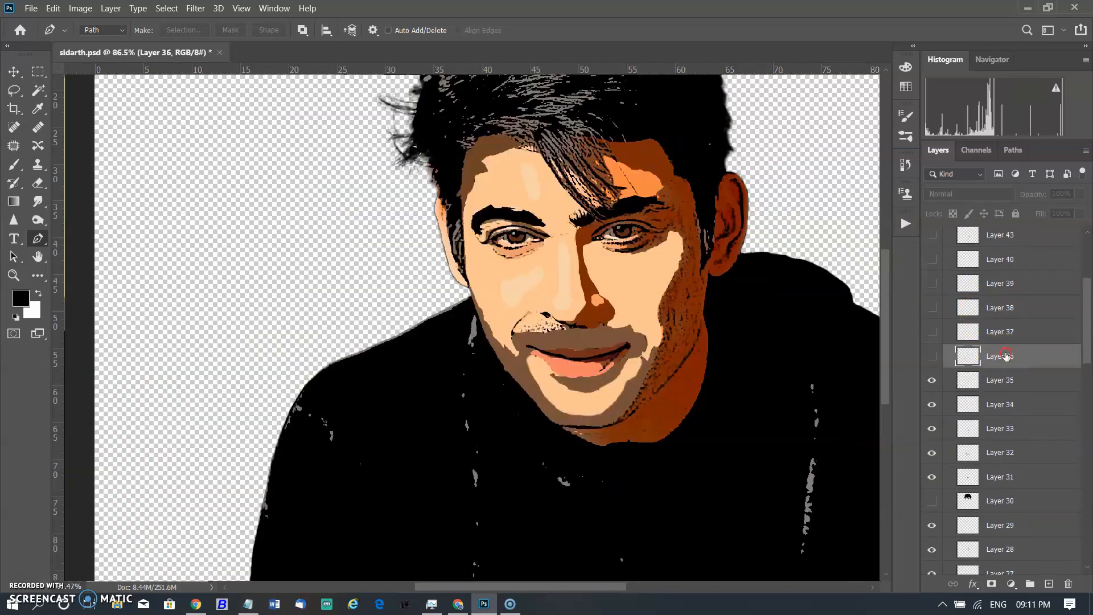
right_click(1005, 356)
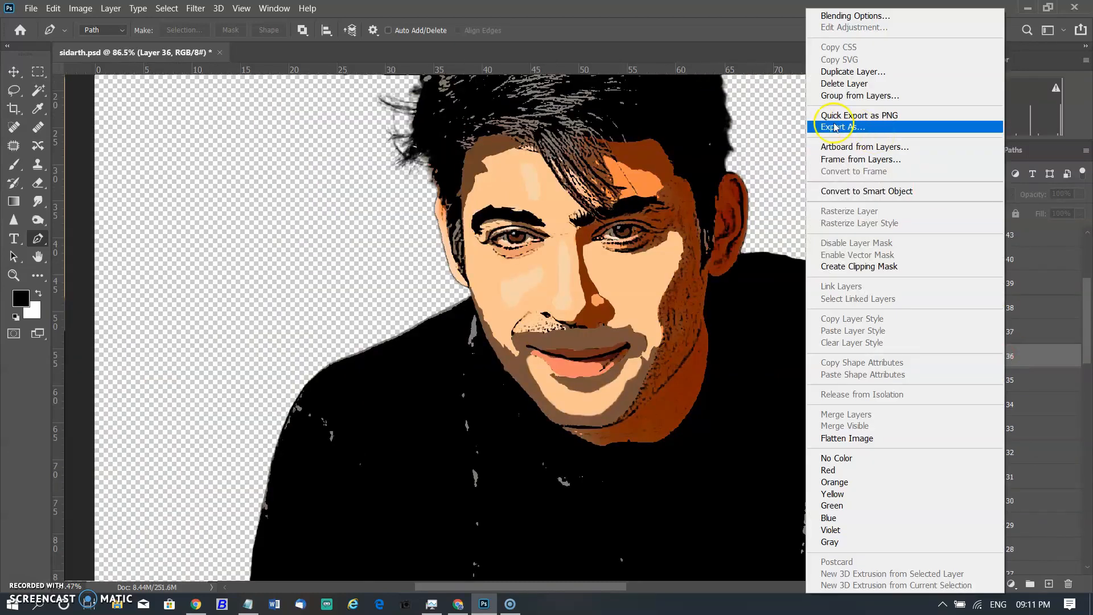
click(1046, 358)
click(934, 356)
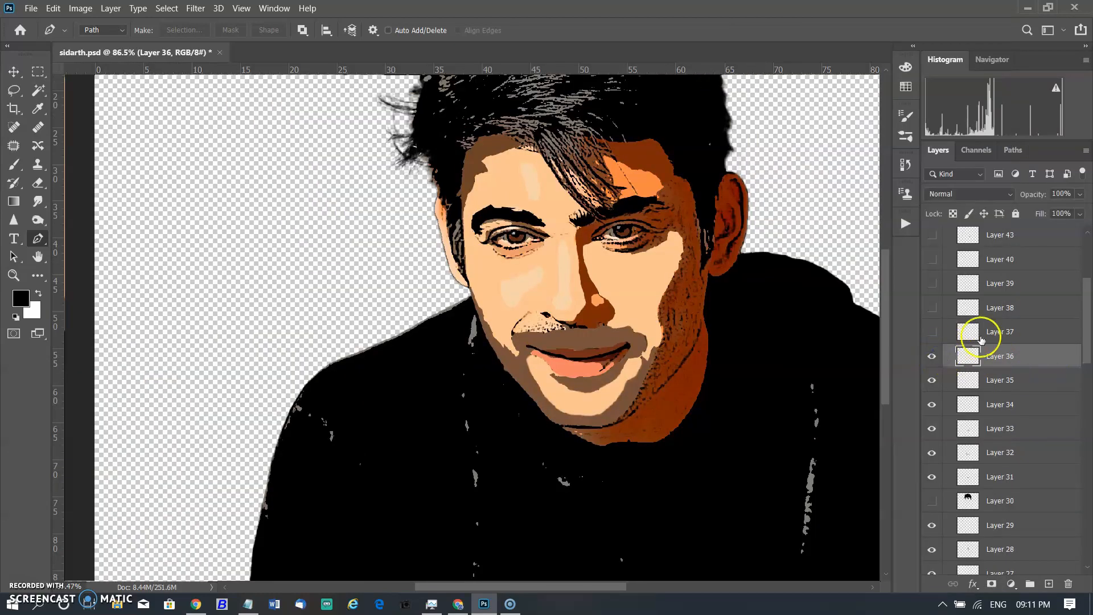
Turn on the visibility of Layer 37, Layer 38 and Layer 39 one after another.
click(1000, 336)
click(934, 335)
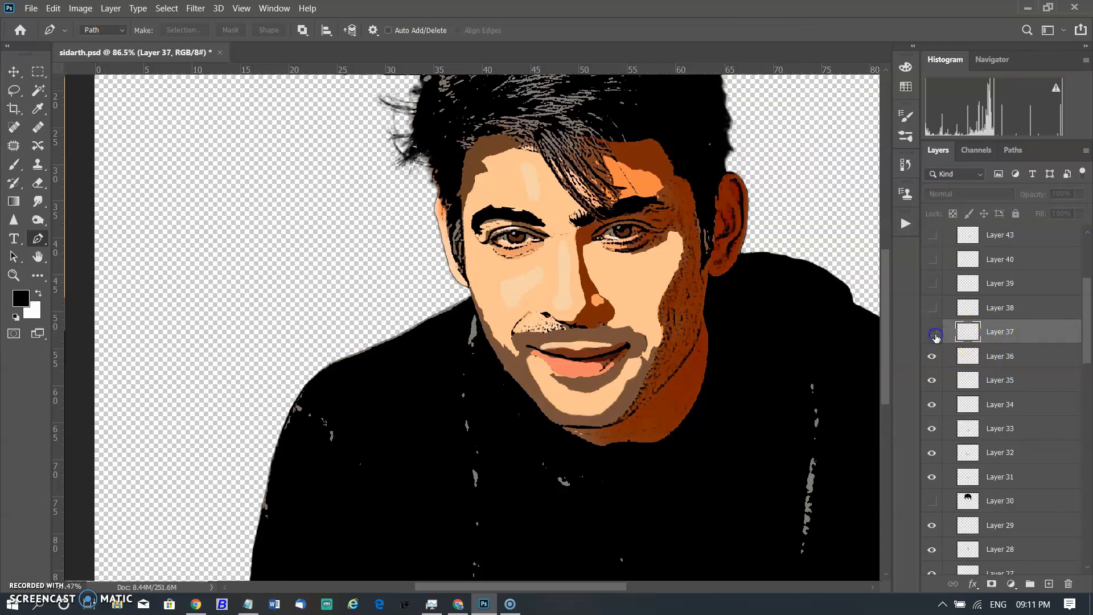
click(935, 336)
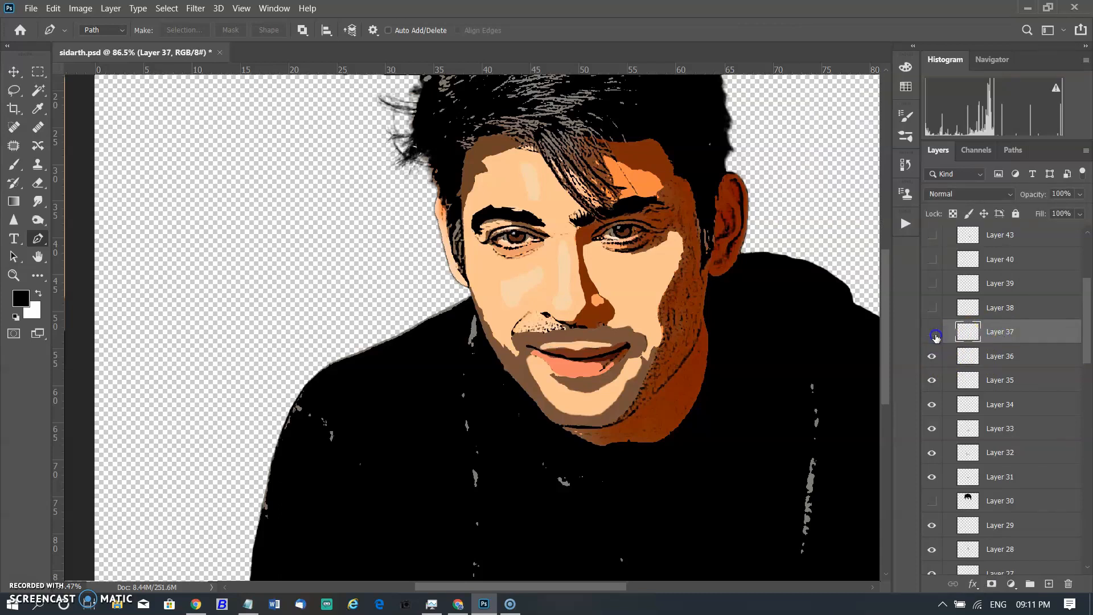
click(935, 336)
scroll(945, 337, up, 3)
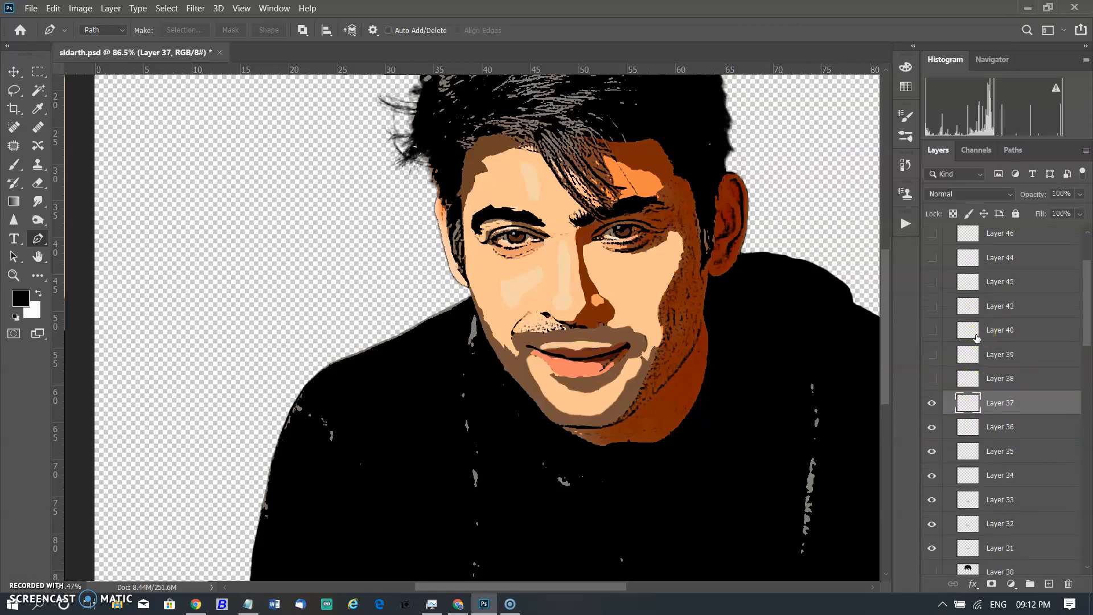
click(938, 379)
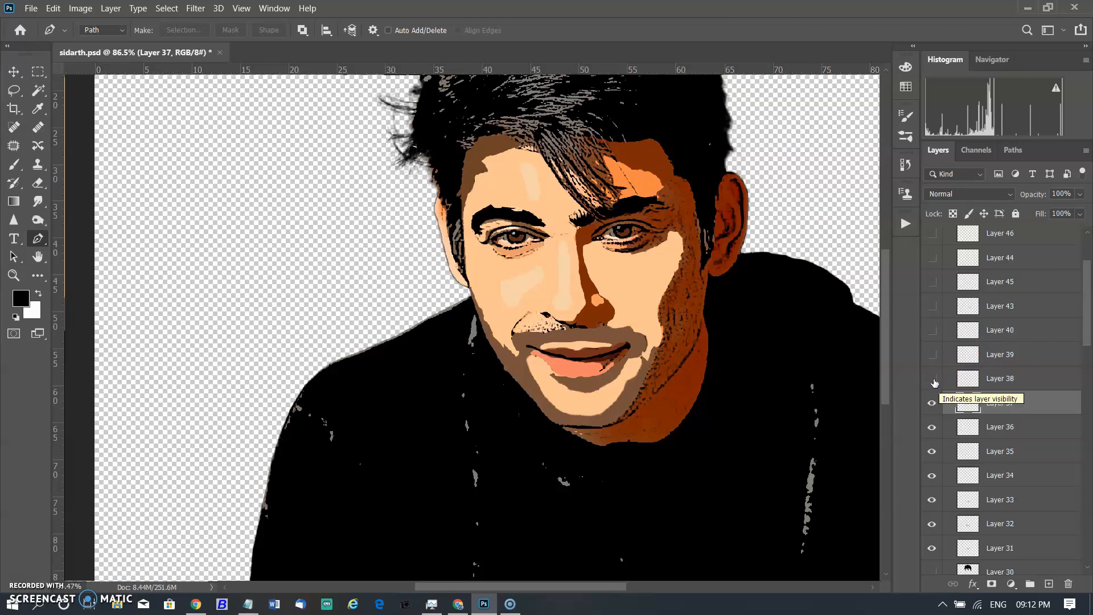
click(971, 380)
click(938, 380)
click(938, 379)
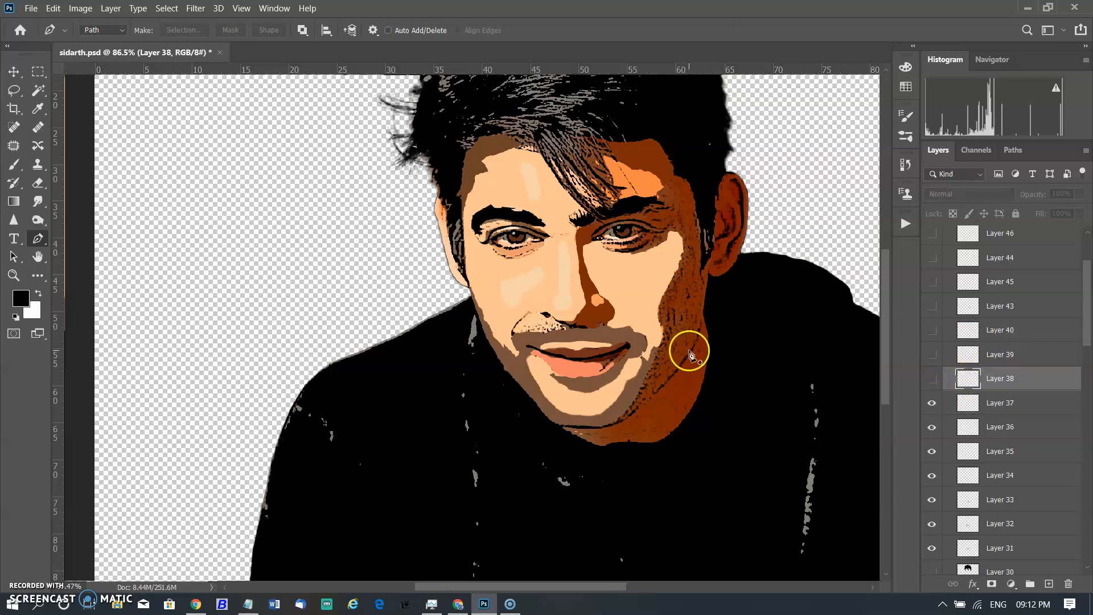
scroll(688, 354, up, 2)
click(931, 378)
scroll(932, 380, up, 1)
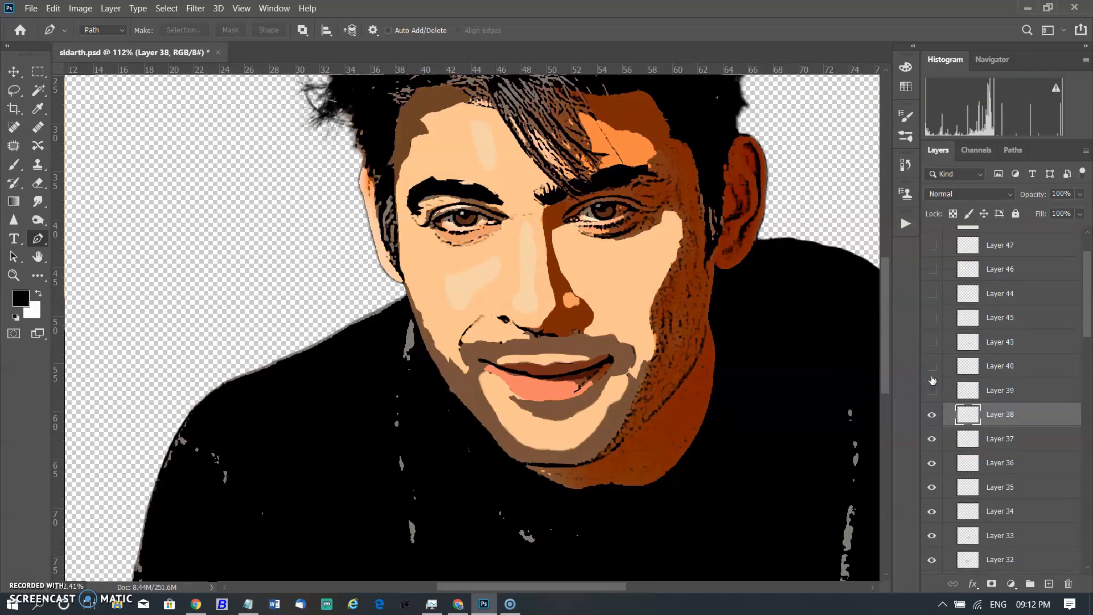
click(932, 385)
click(931, 386)
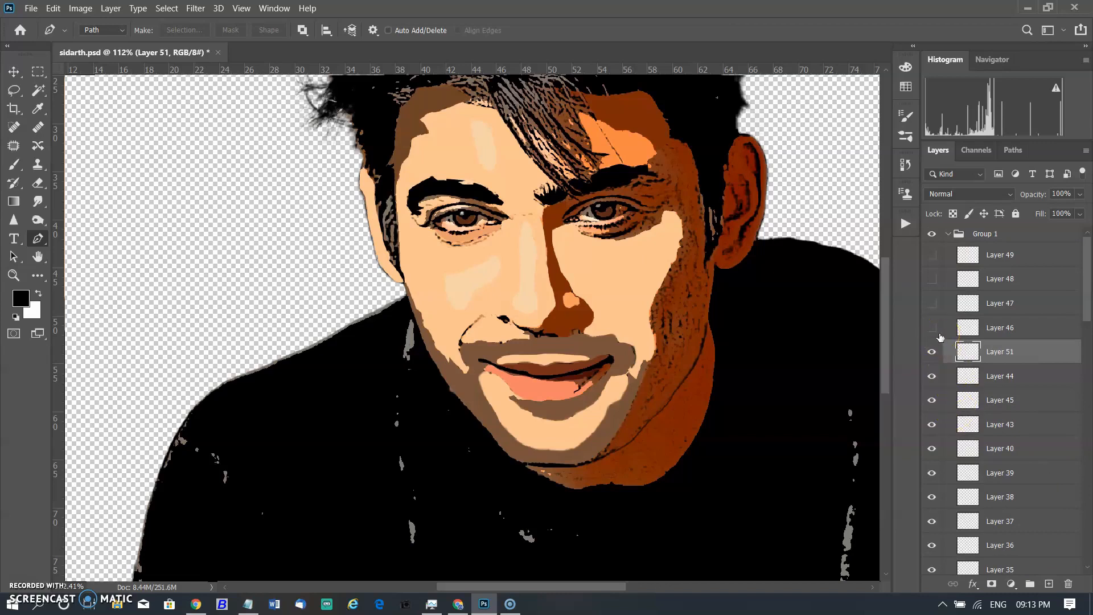
Hide Group 1 and stroke a short path along the left smile line above the mouth.
click(932, 234)
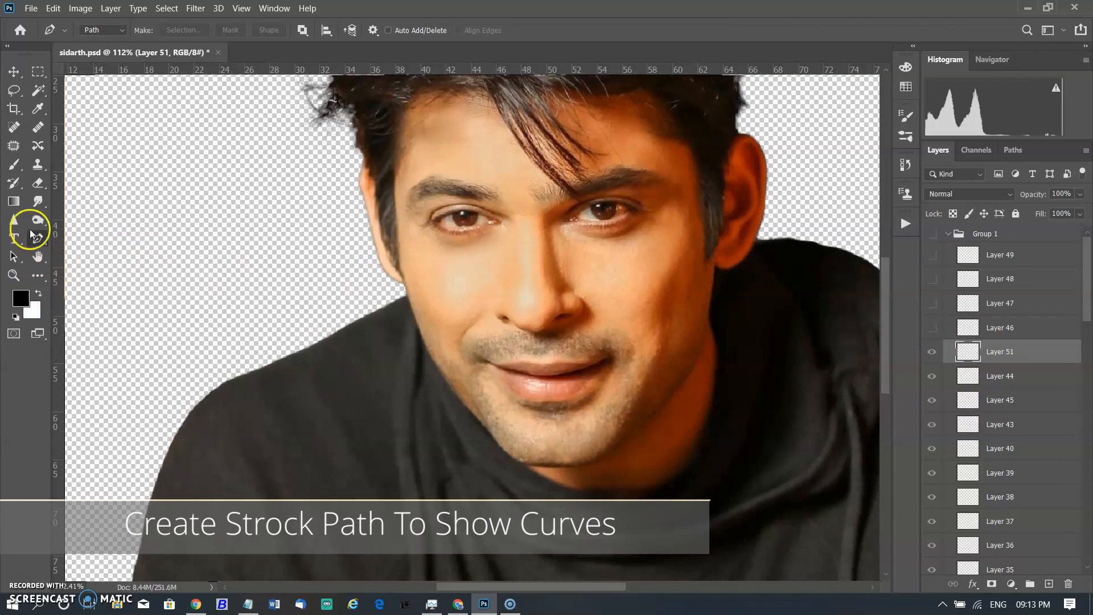
click(482, 315)
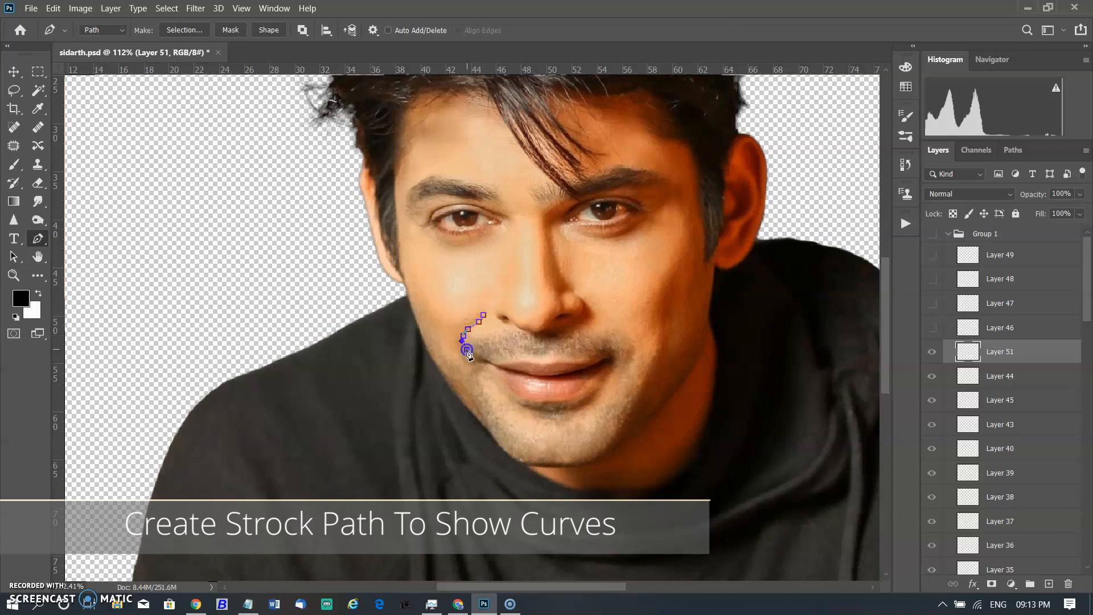
right_click(477, 320)
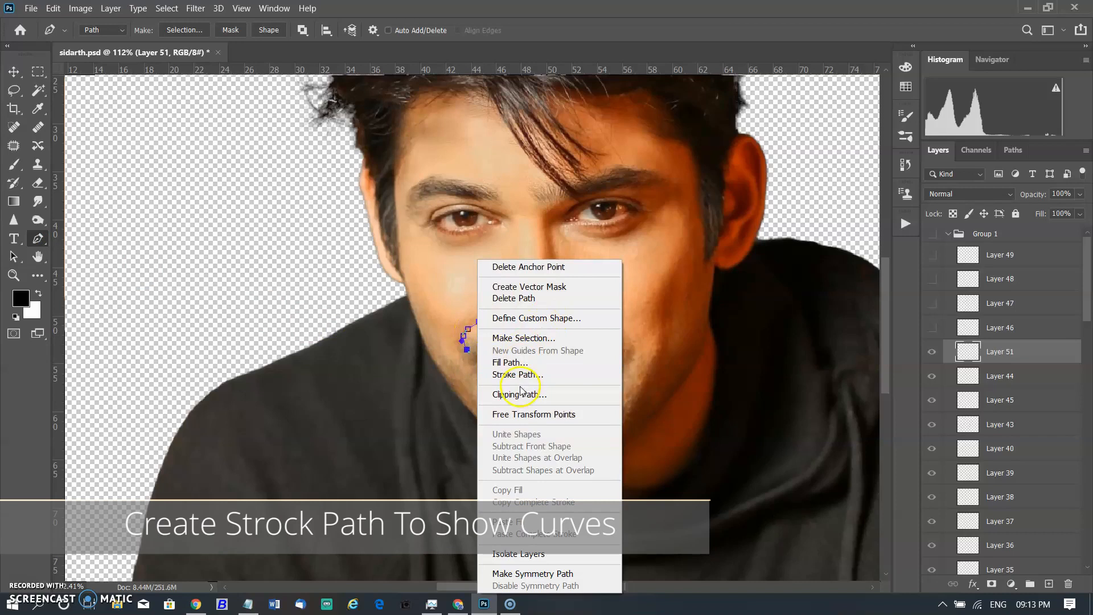
click(524, 376)
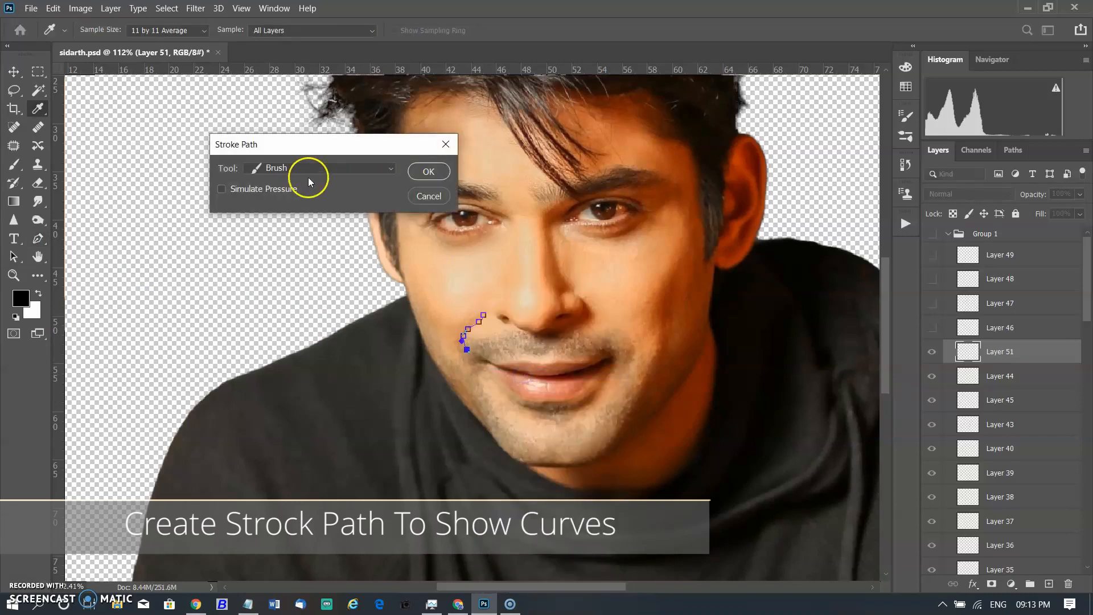
click(436, 174)
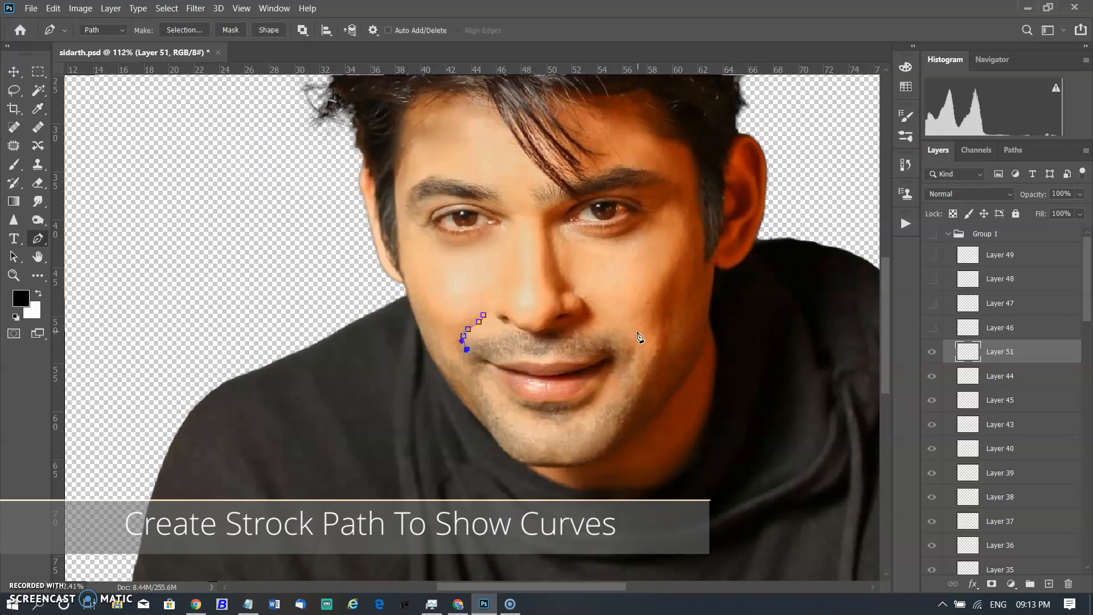
Draw a curved path along the right smile line beside the mouth and stroke the subpath with the brush.
click(468, 355)
ctrl+click(690, 337)
click(616, 323)
right_click(631, 346)
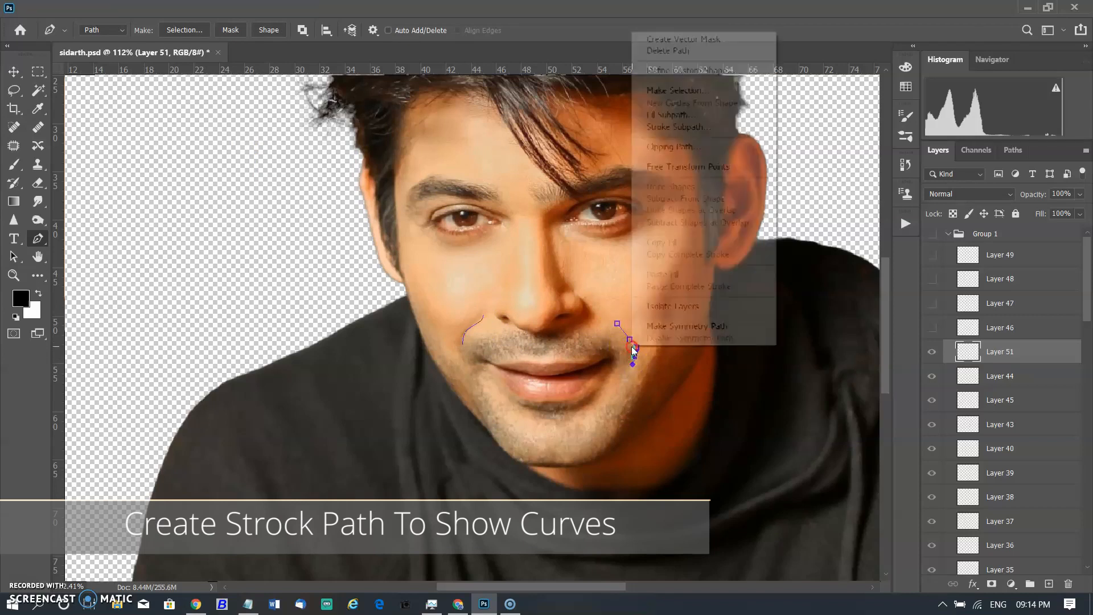
click(688, 130)
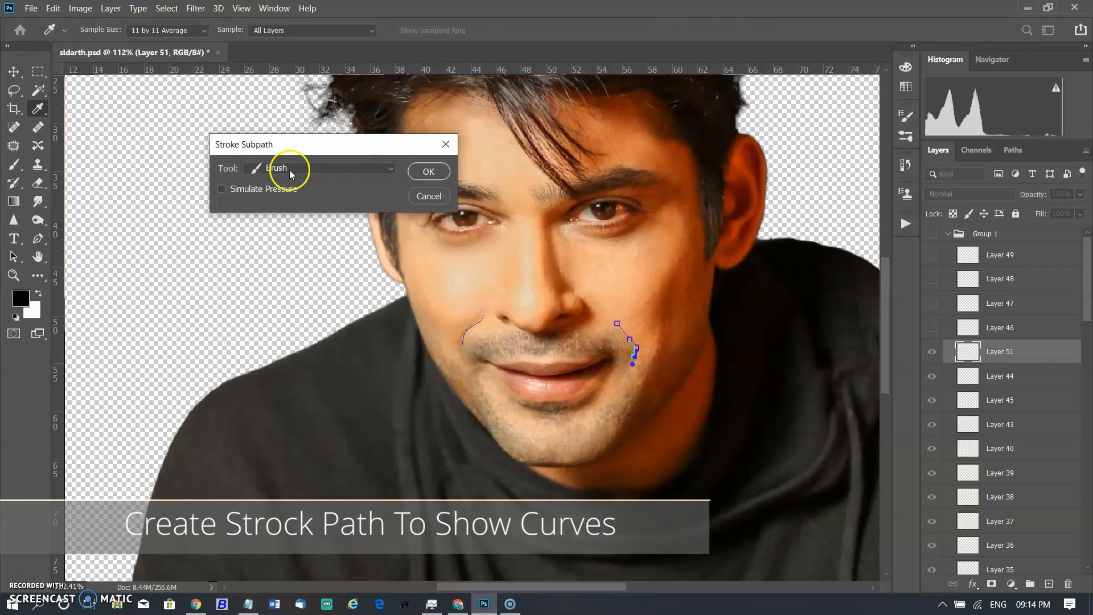
click(425, 172)
key(Return)
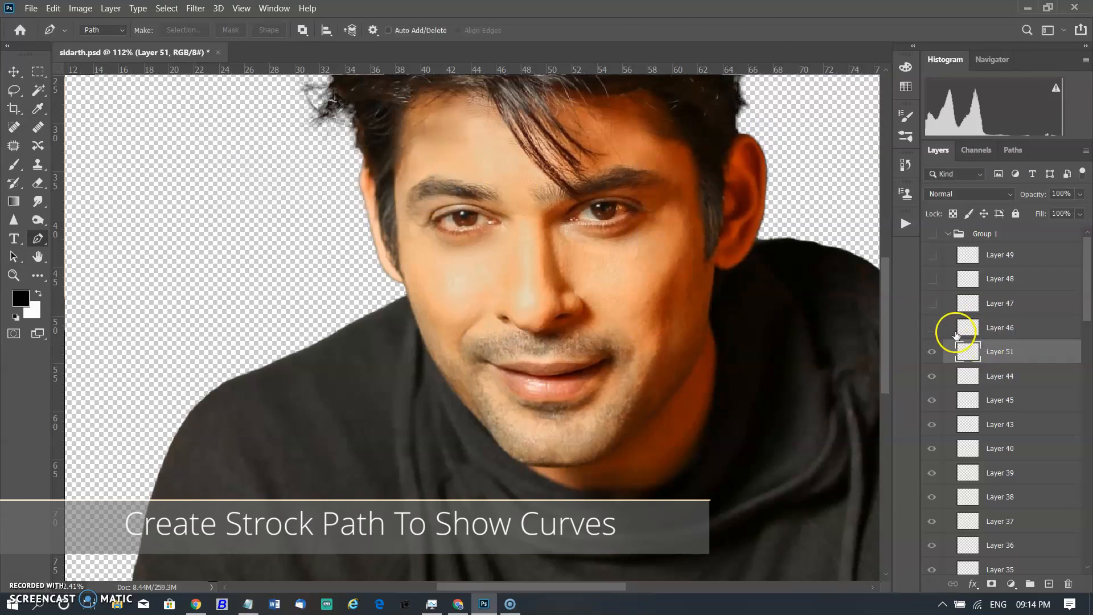
Show Group 1 again and turn on layers 46 to 49 to reveal the new strokes.
click(931, 354)
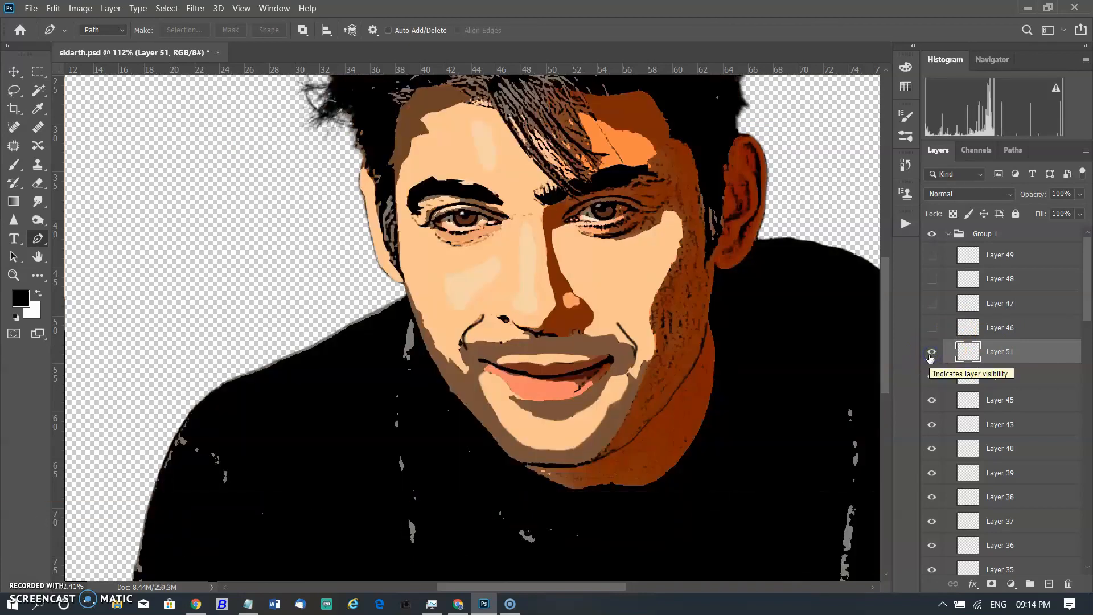
click(931, 353)
click(932, 328)
click(931, 303)
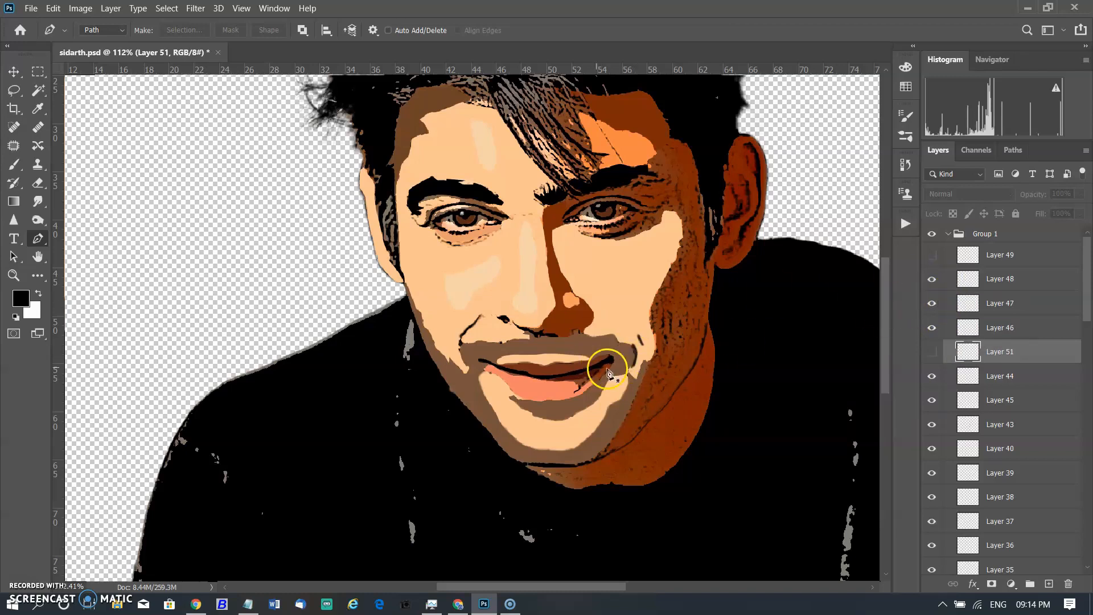
scroll(677, 404, up, 2)
click(937, 323)
click(931, 303)
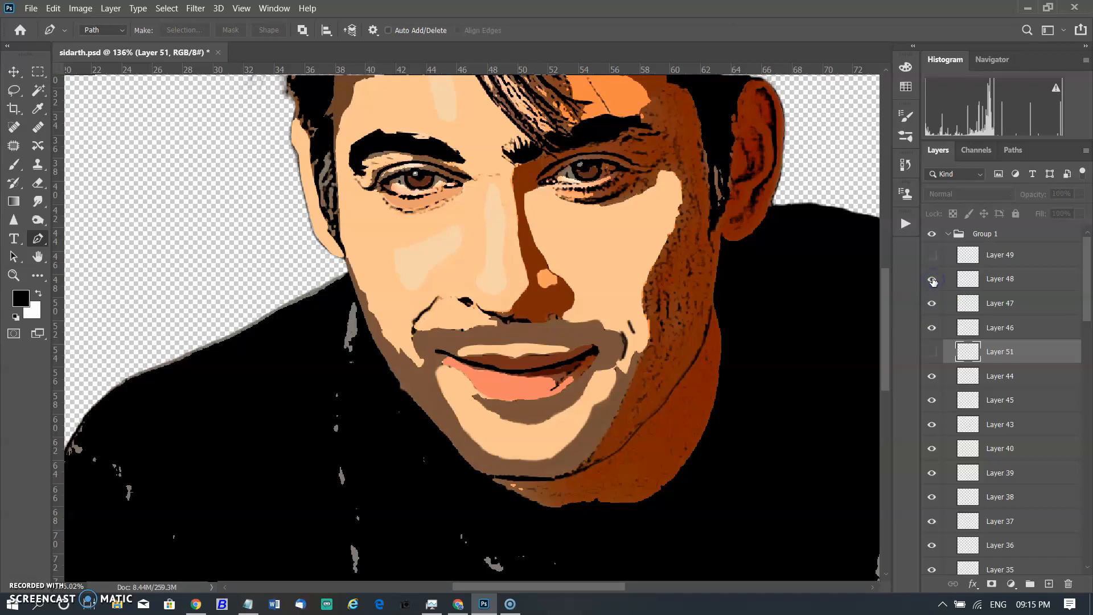
click(939, 255)
Turn on the visibility of Layer 2 near the bottom of the layer stack.
scroll(1001, 391, down, 1)
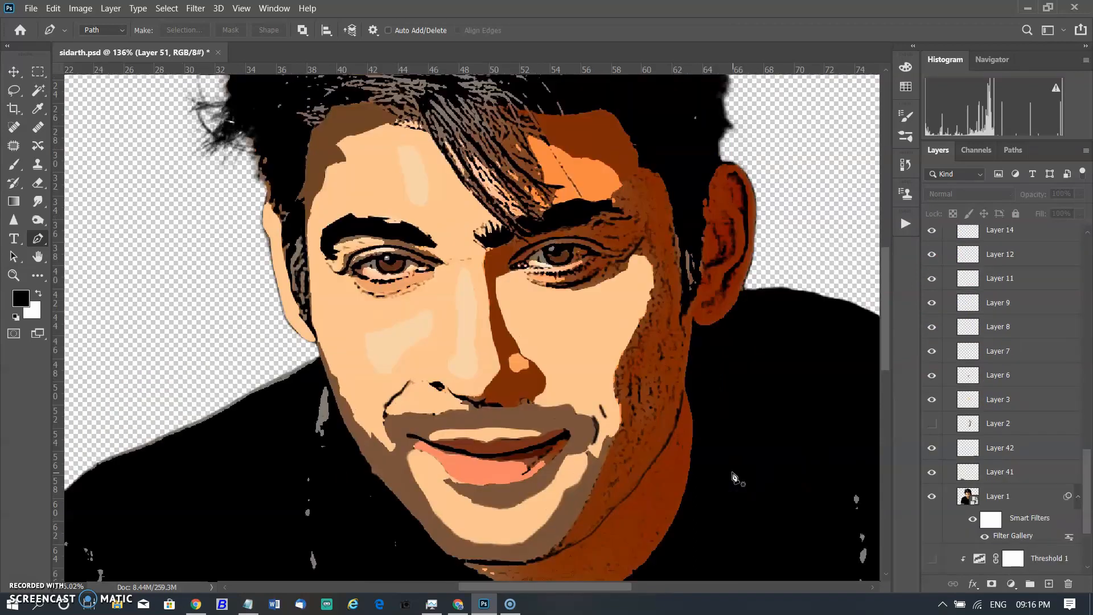
scroll(733, 474, up, 2)
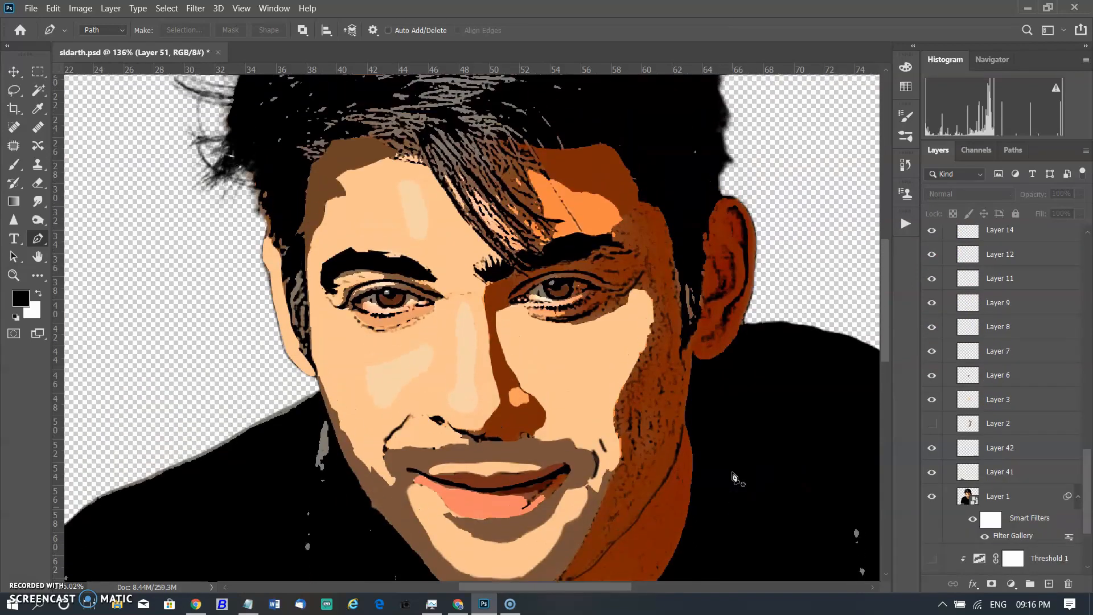
scroll(733, 474, up, 1)
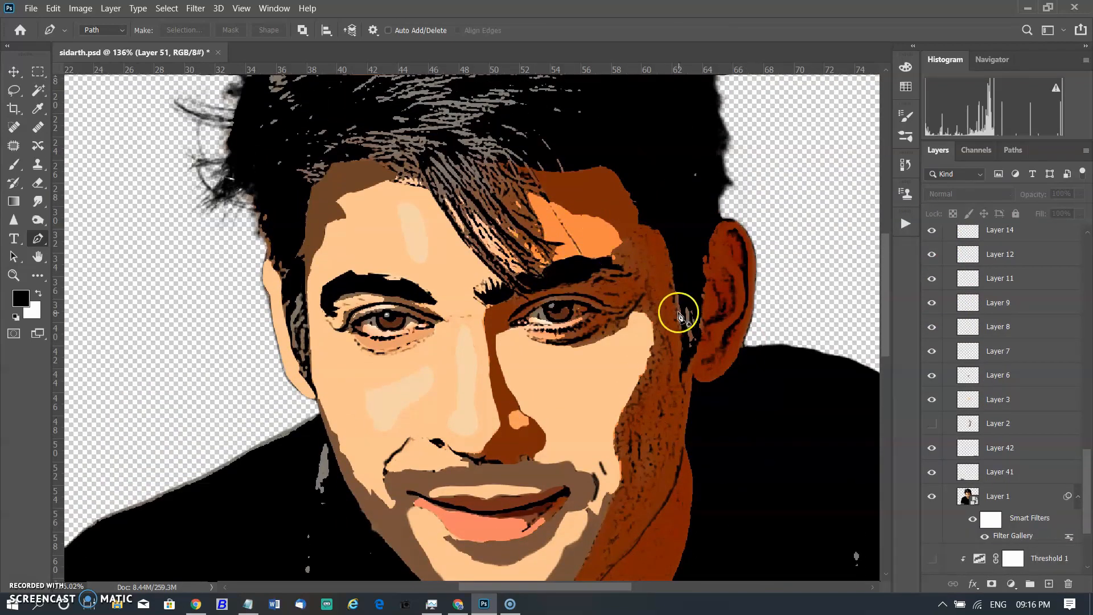
click(939, 424)
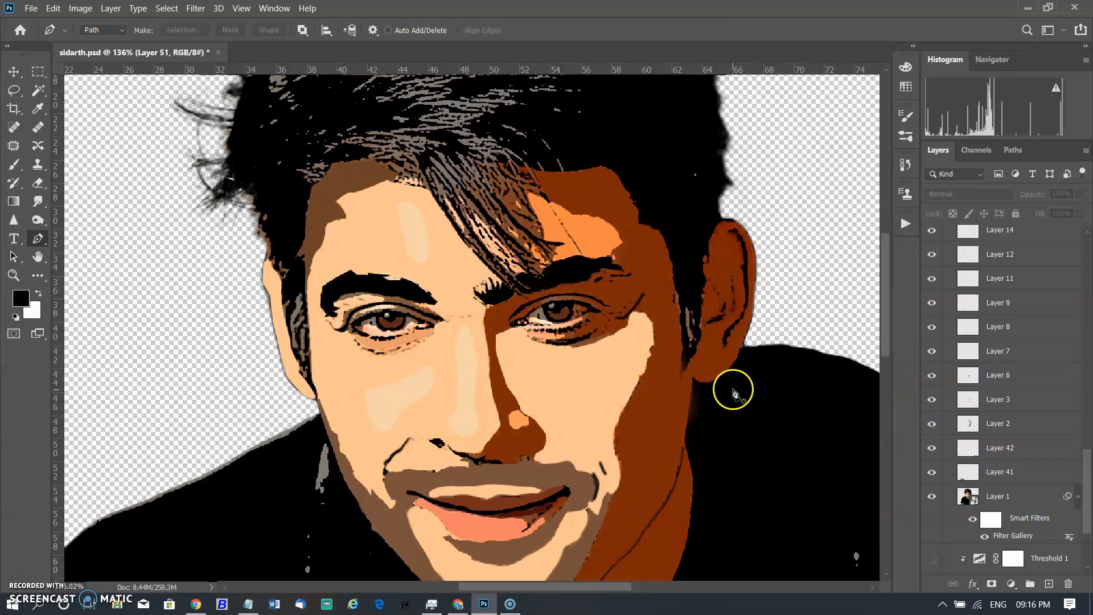
scroll(735, 387, down, 3)
scroll(737, 388, down, 2)
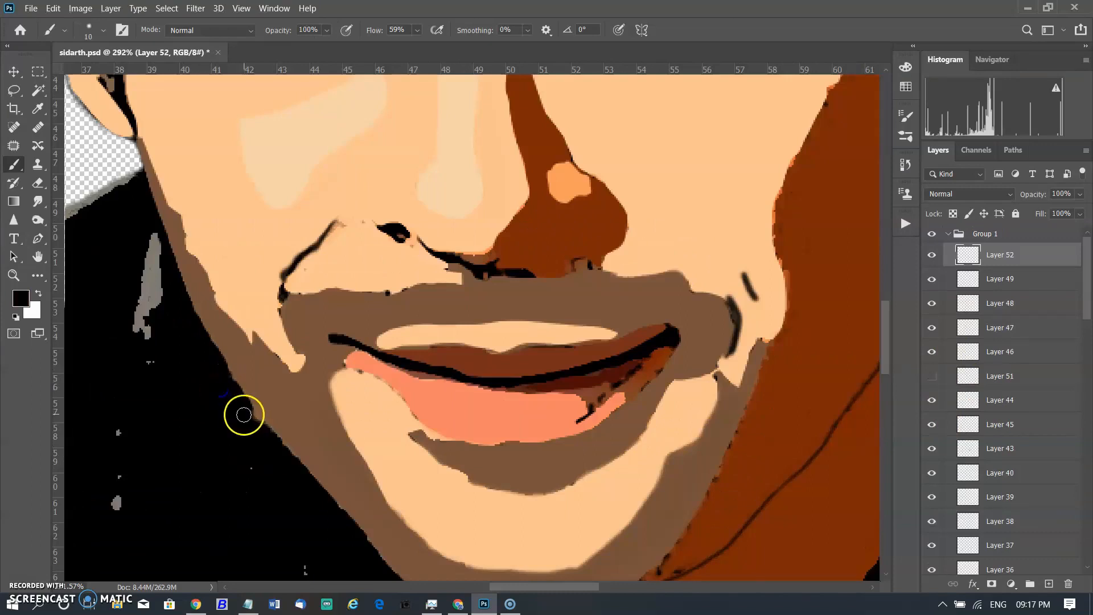
mouse_move(243, 415)
mouse_down()
mouse_move(259, 437)
mouse_move(242, 406)
mouse_move(258, 470)
mouse_move(258, 438)
mouse_up()
Pick the peach skin colour beside the upper lip as the brush colour.
scroll(303, 426, up, 1)
scroll(304, 425, up, 1)
alt+click(379, 395)
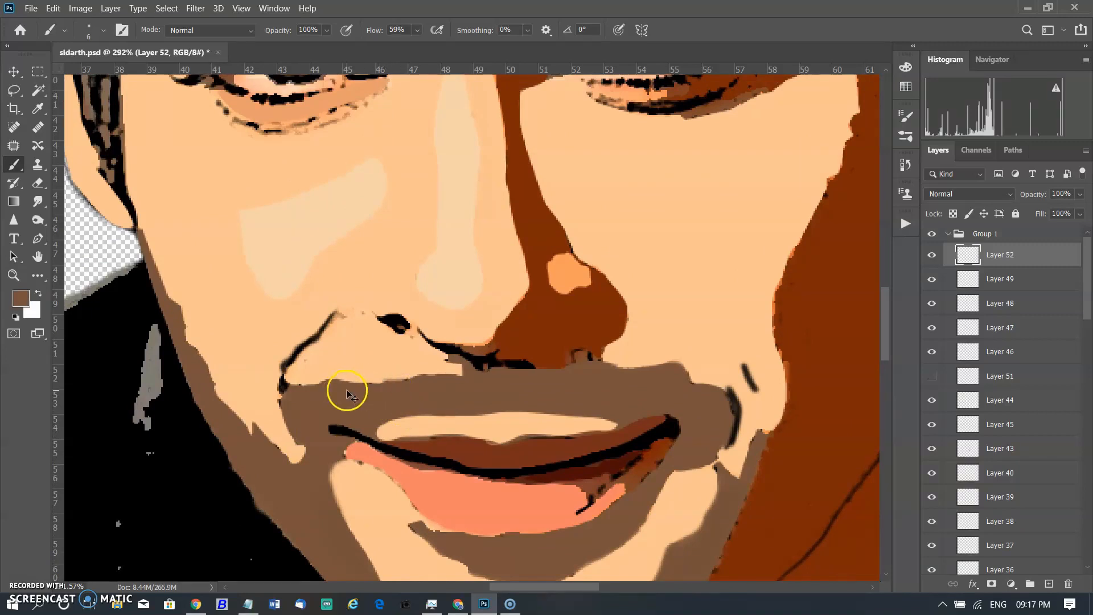
alt+click(379, 371)
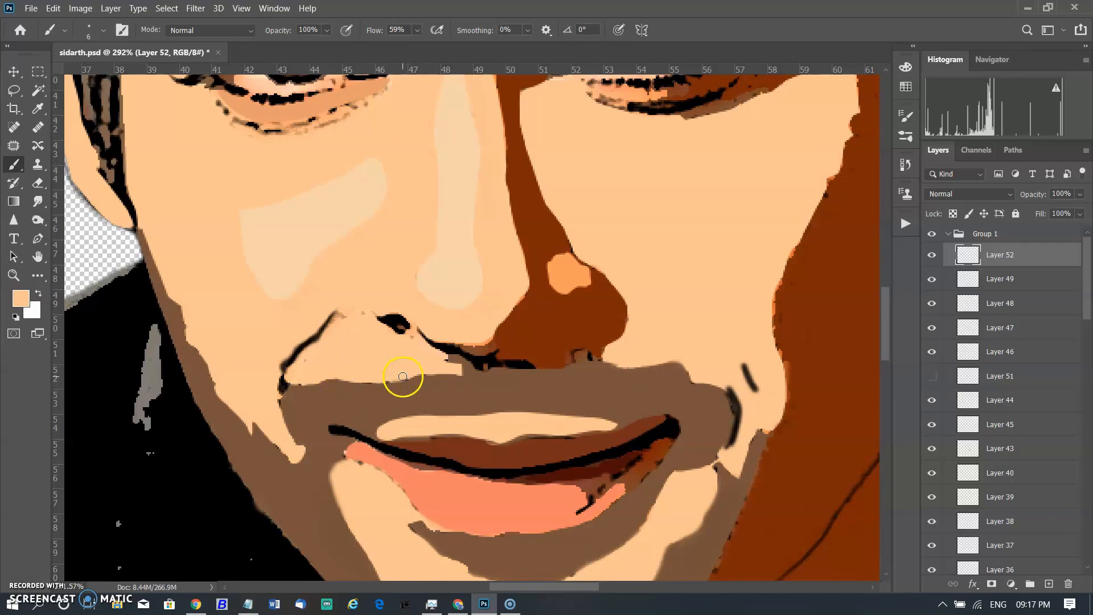
scroll(503, 417, up, 5)
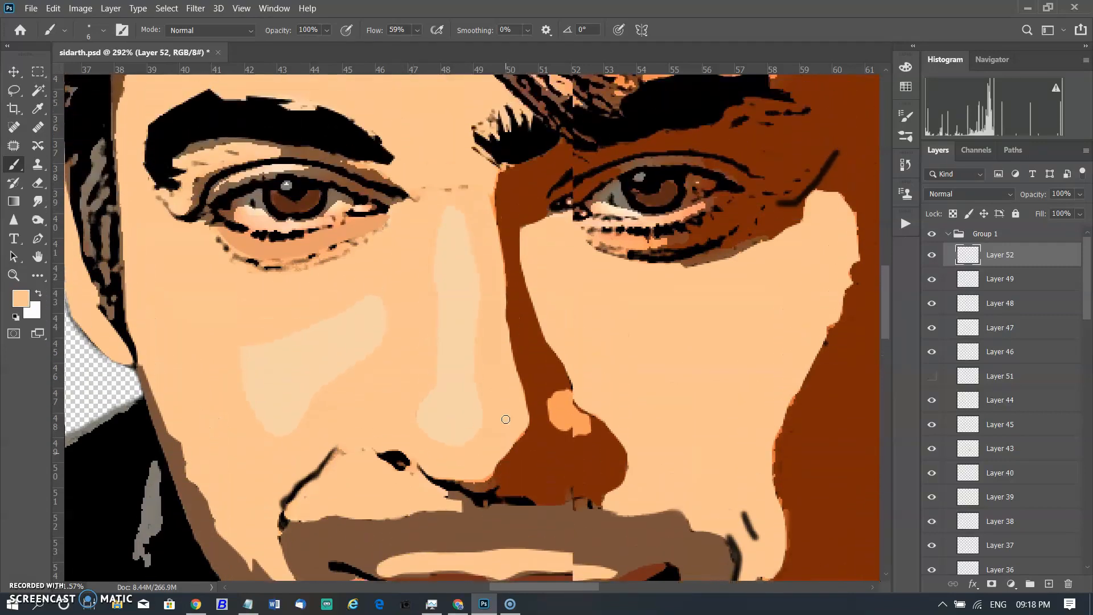
scroll(505, 419, up, 1)
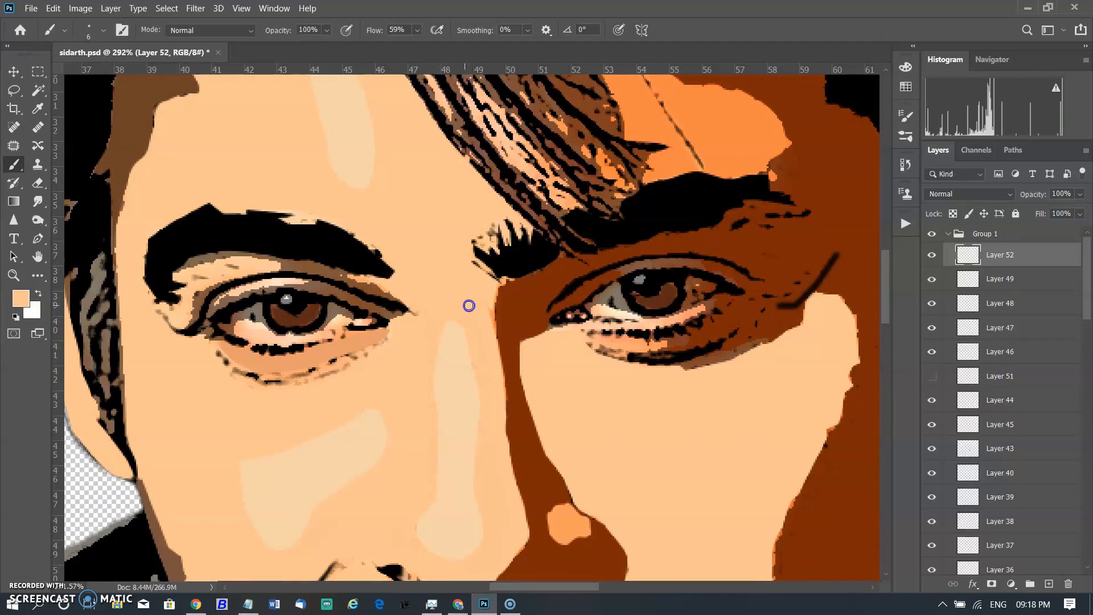
scroll(441, 284, down, 1)
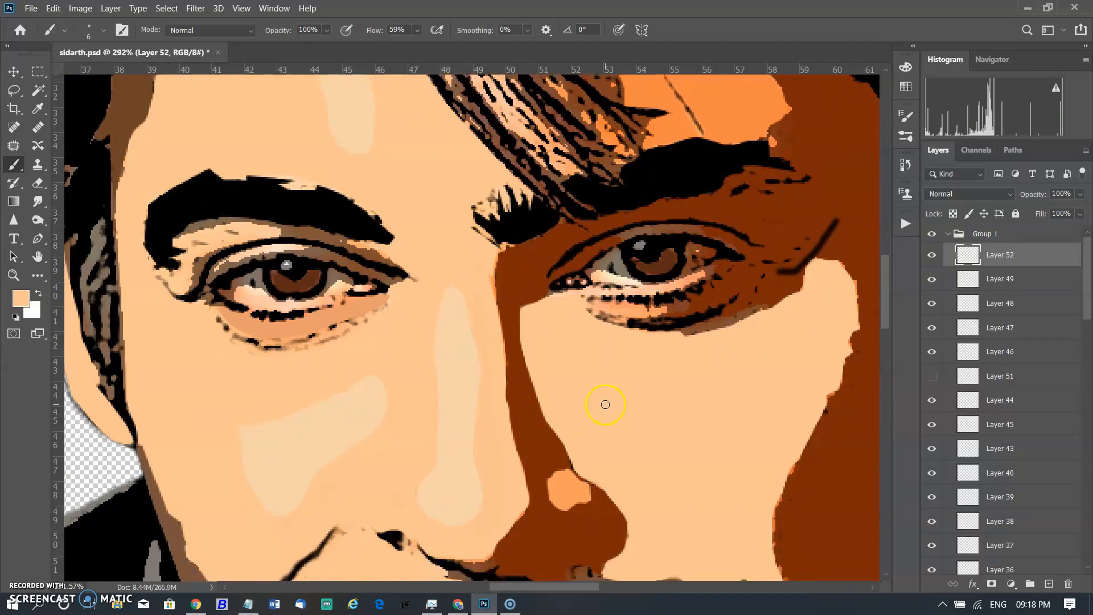
scroll(614, 398, down, 2)
alt+scroll(632, 393, down, 3)
alt+scroll(637, 392, down, 3)
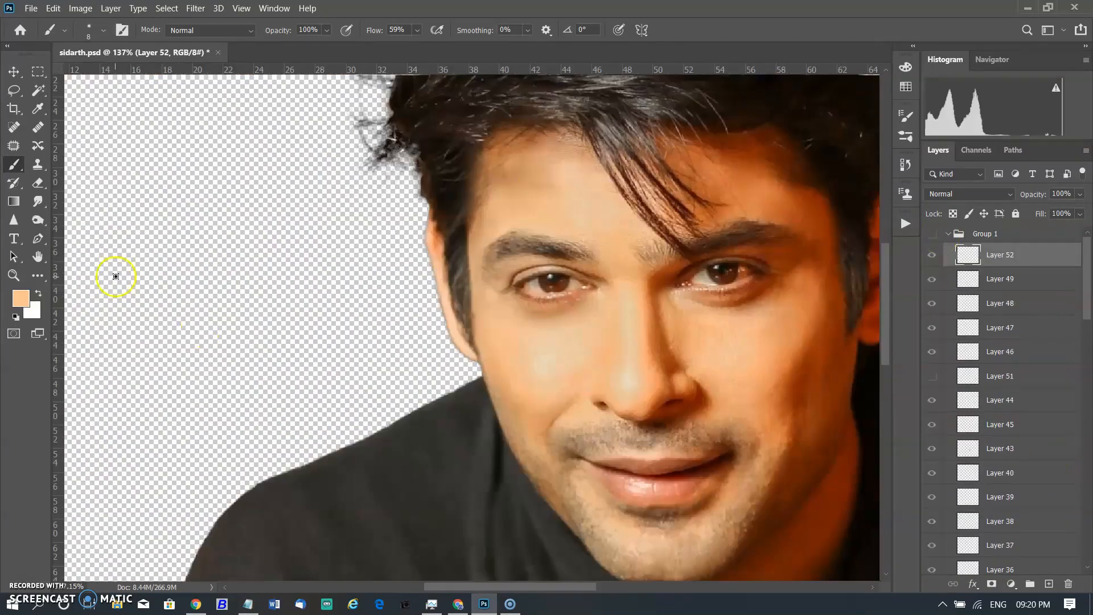
Draw a short Pen path at the outer corner of the right eye and apply the skin colour to it.
key(p)
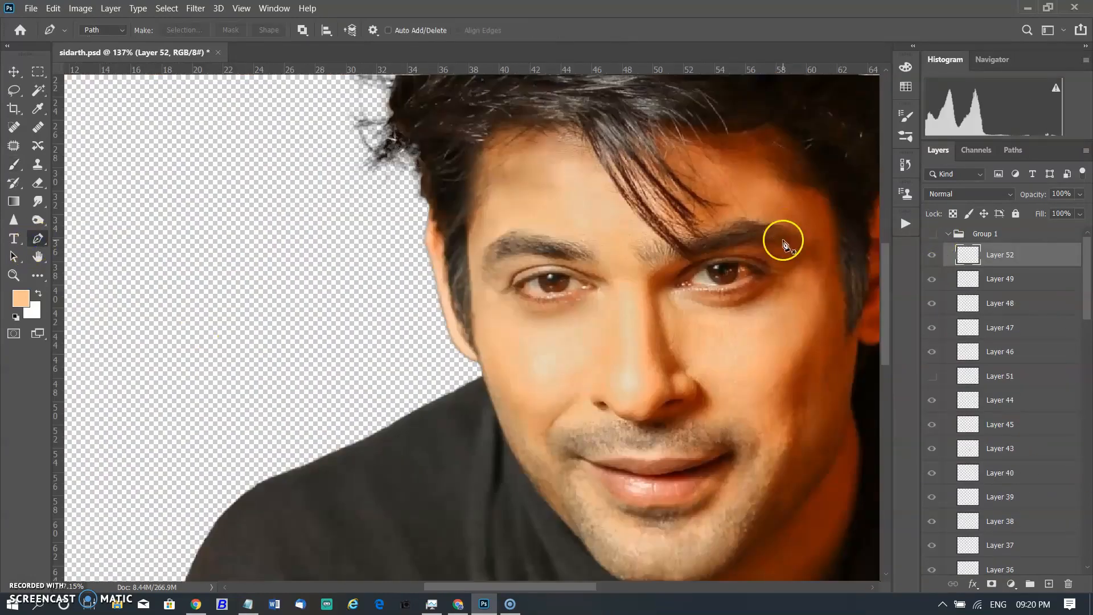
drag(770, 255, 781, 260)
right_click(784, 257)
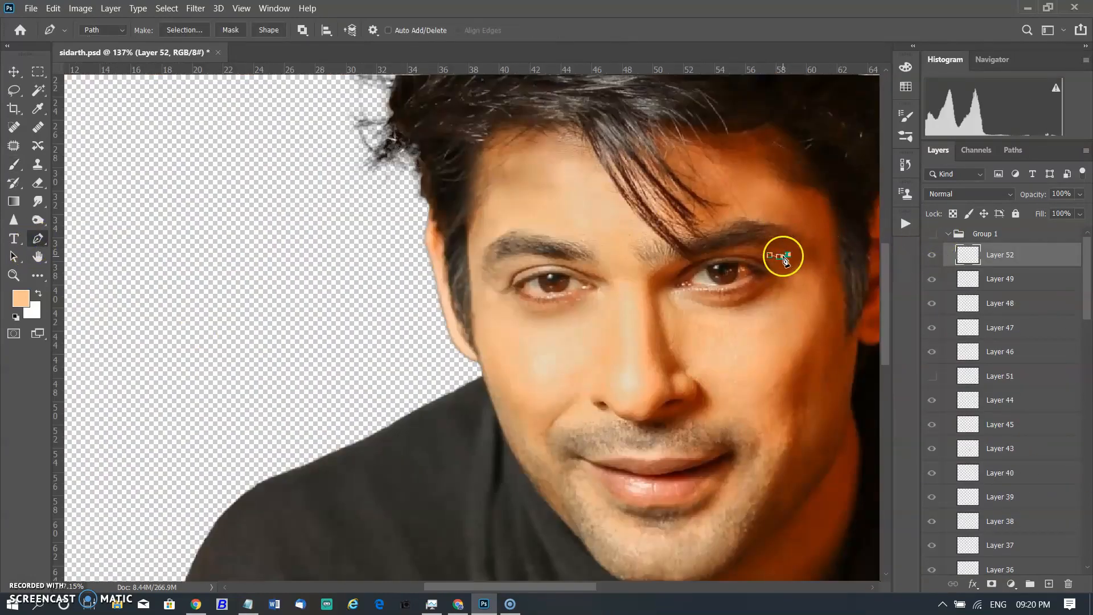
click(848, 352)
click(429, 172)
Reset the colours to black and white, try applying the eye-corner path in black, and undo the attempt.
click(15, 316)
right_click(778, 254)
click(831, 356)
click(429, 171)
click(932, 235)
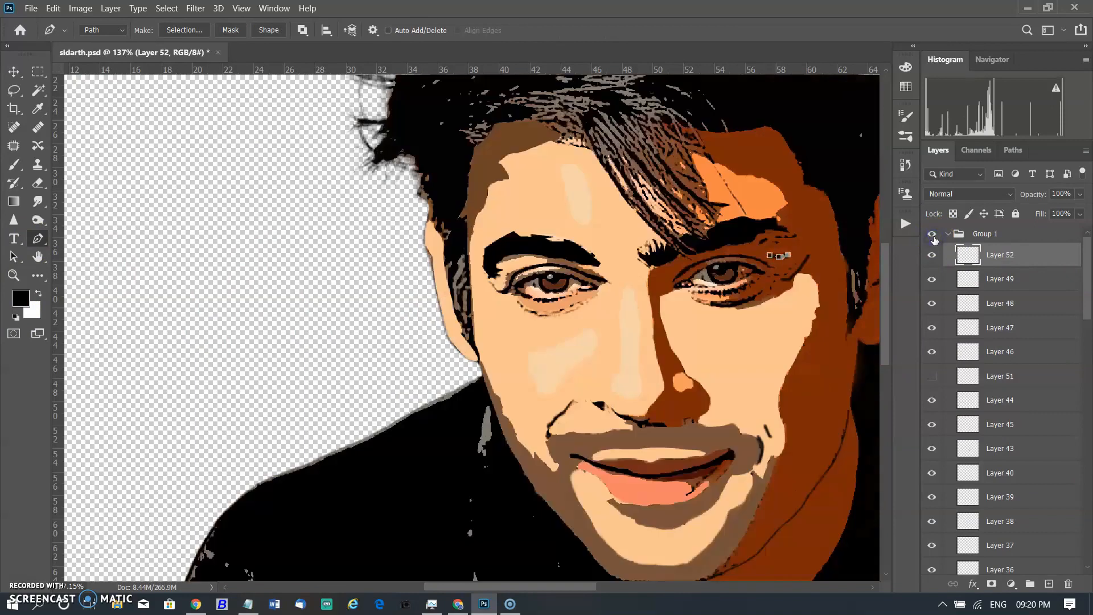
key(Return)
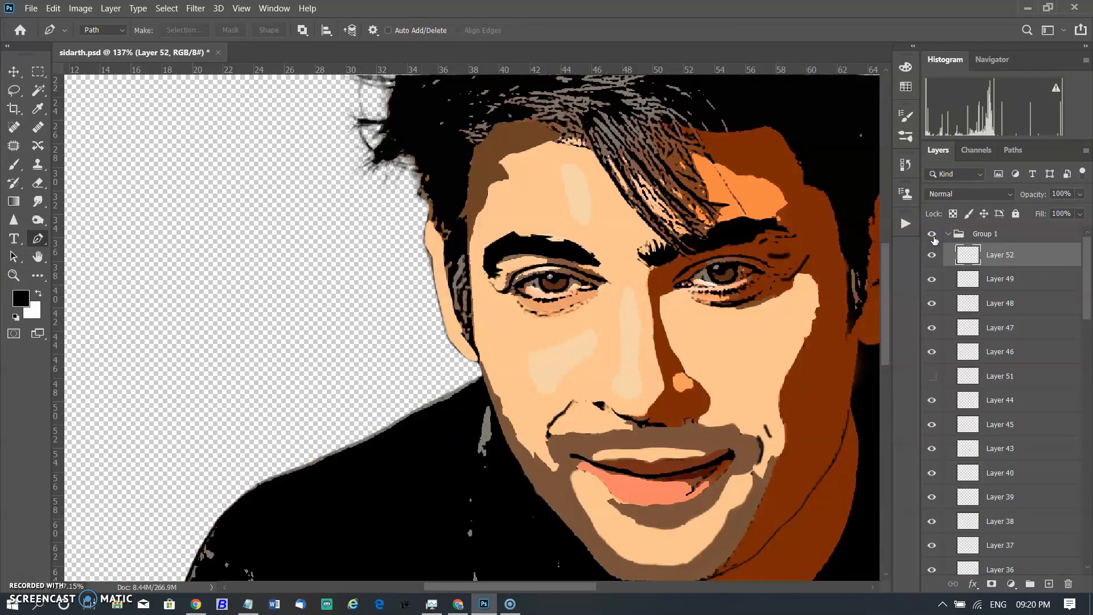
key(ctrl+z)
key(ctrl+z)
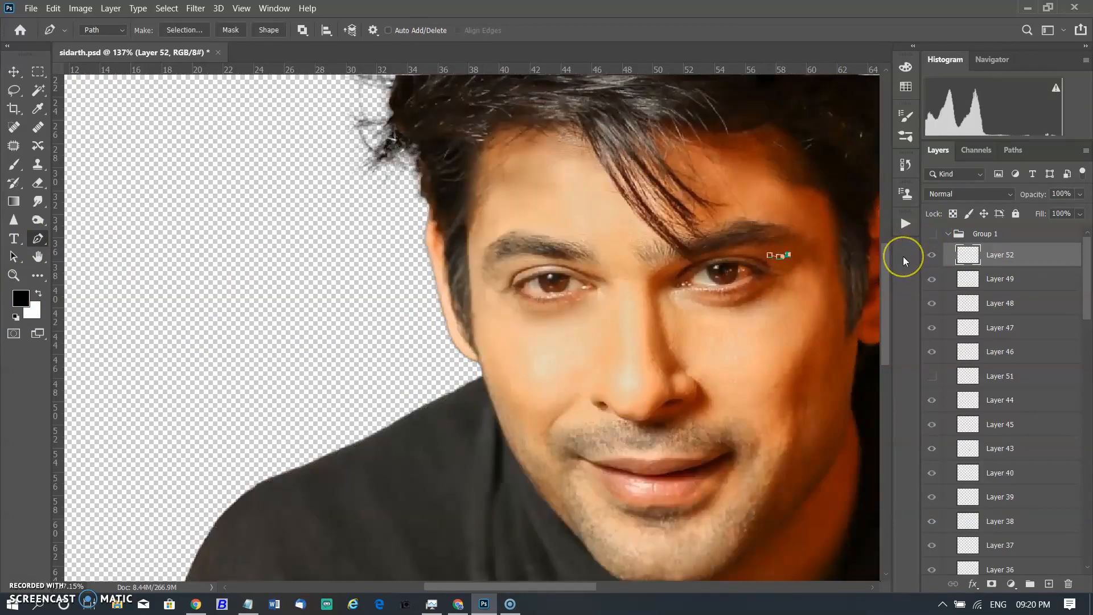
Set the brush size to 4 and stroke the eye-corner path with the brush.
click(14, 164)
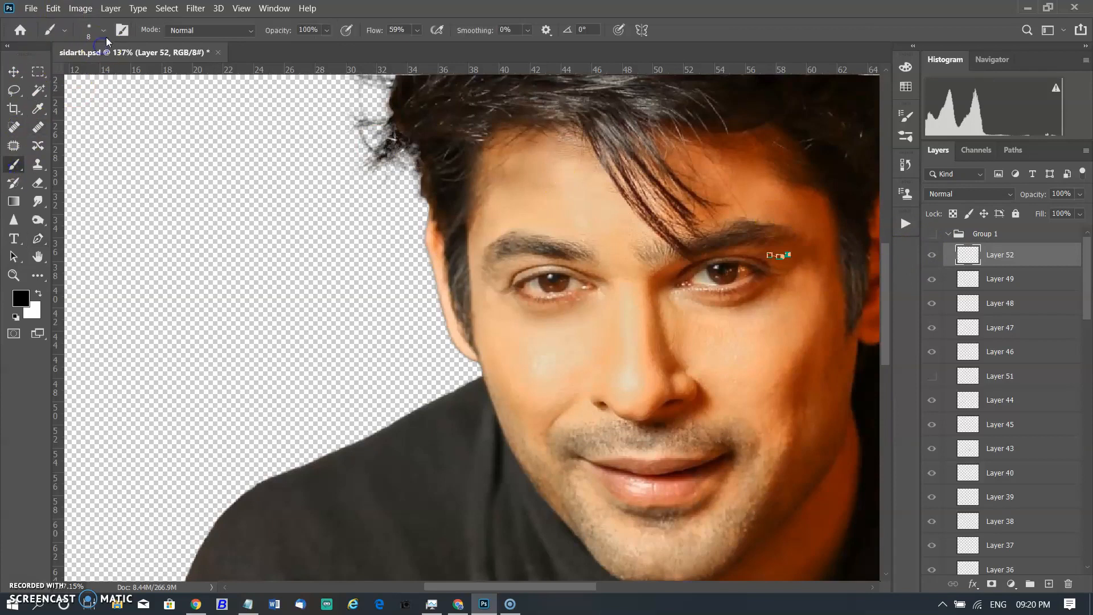
click(102, 30)
text(4)
key(Return)
click(36, 253)
right_click(774, 250)
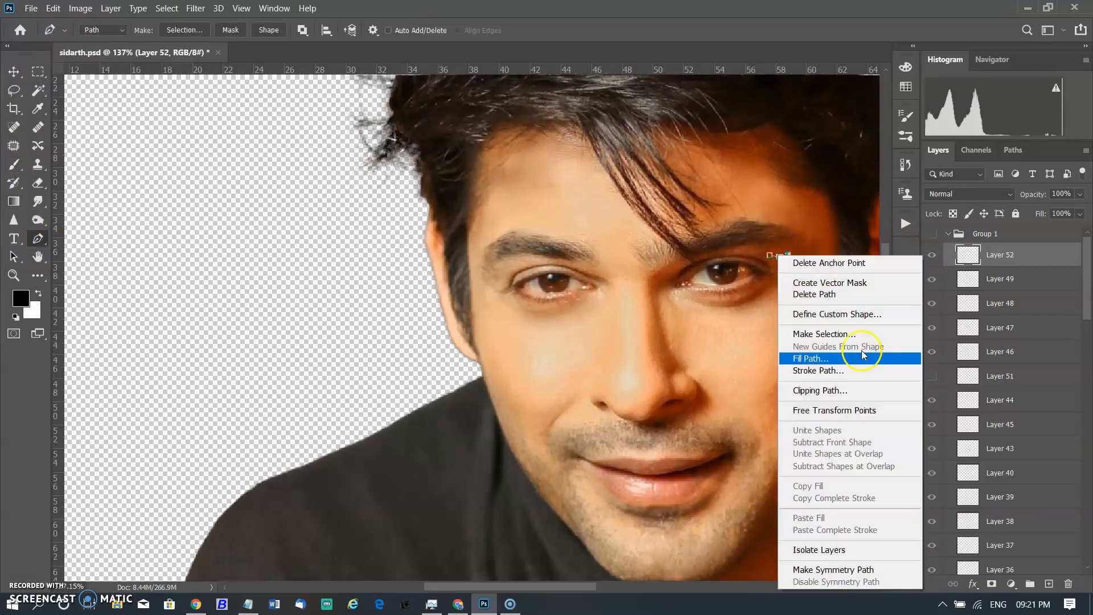
click(859, 368)
click(431, 165)
Toggle Group 1's visibility to compare the cartoon layers with the original photo.
click(931, 234)
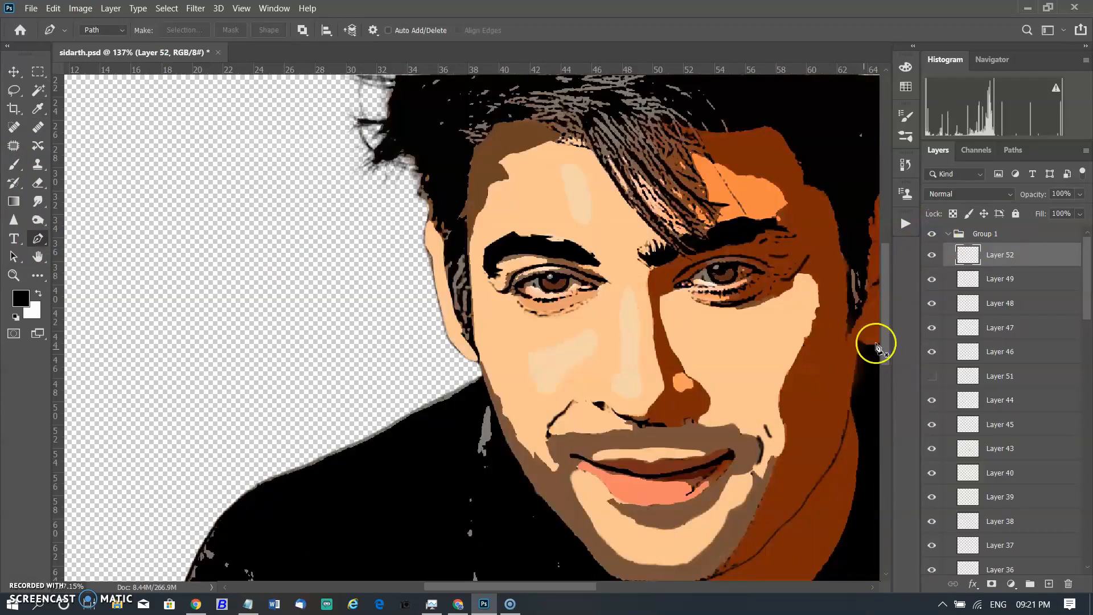
click(932, 234)
click(932, 234)
click(932, 234)
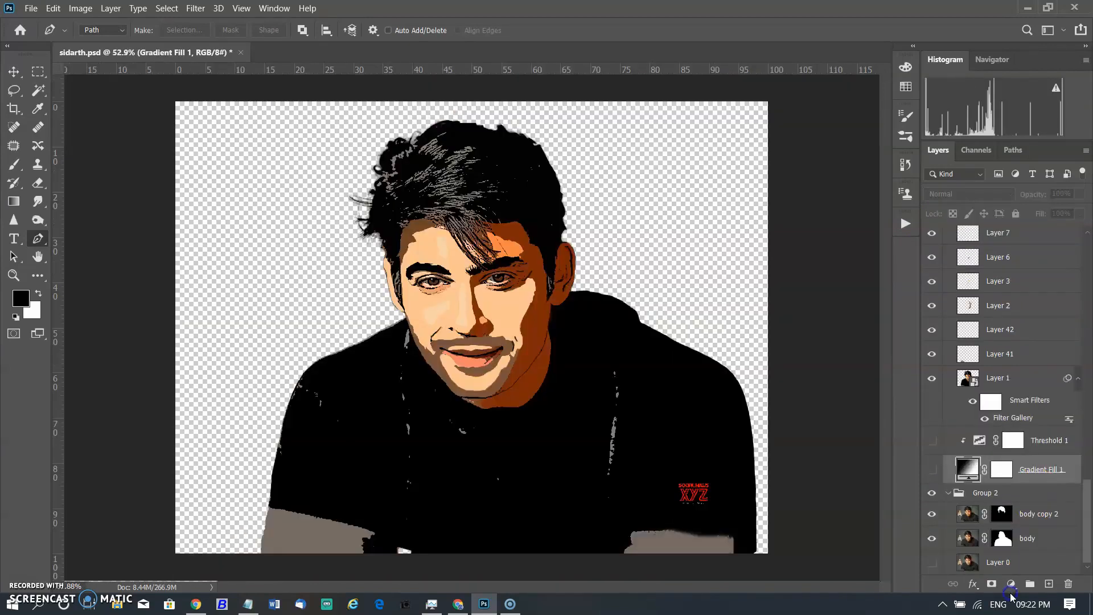
Turn on the Gradient Fill 1 layer to show a gradient background behind the portrait.
click(1011, 586)
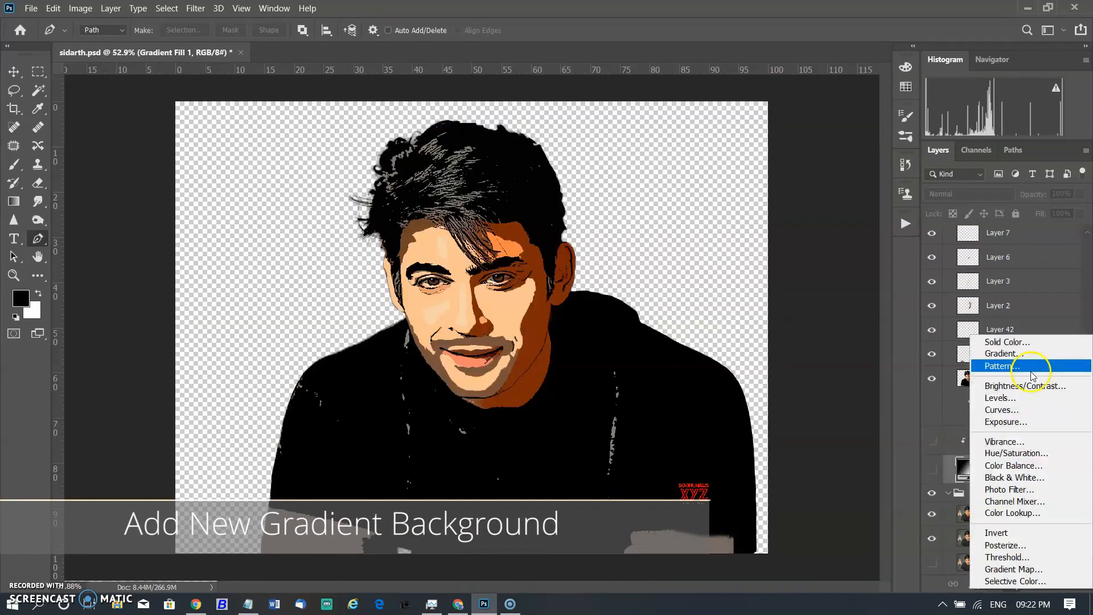
click(949, 439)
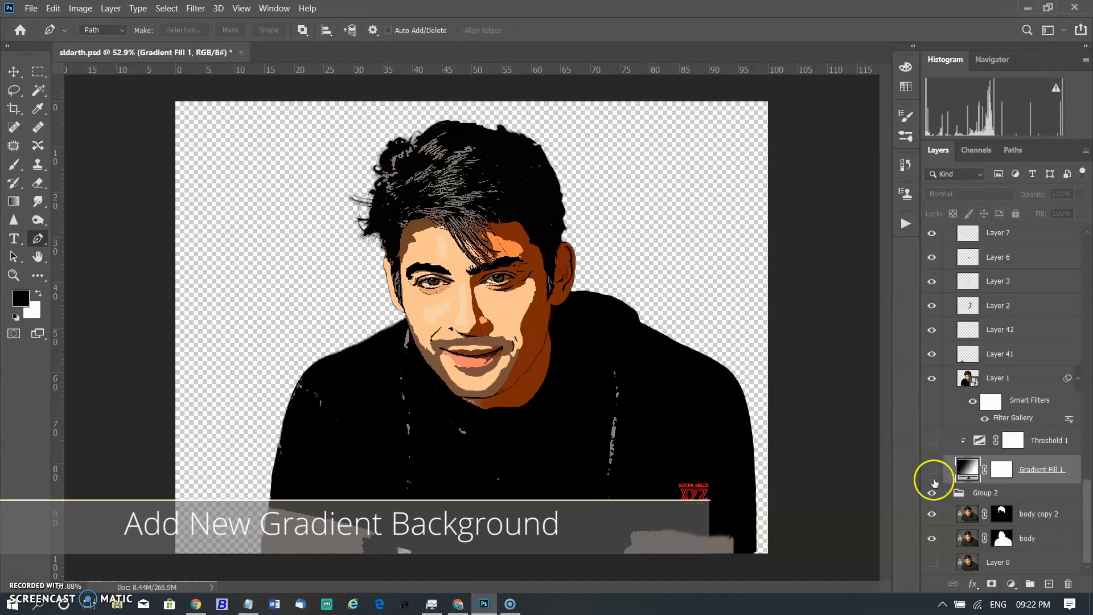
click(932, 470)
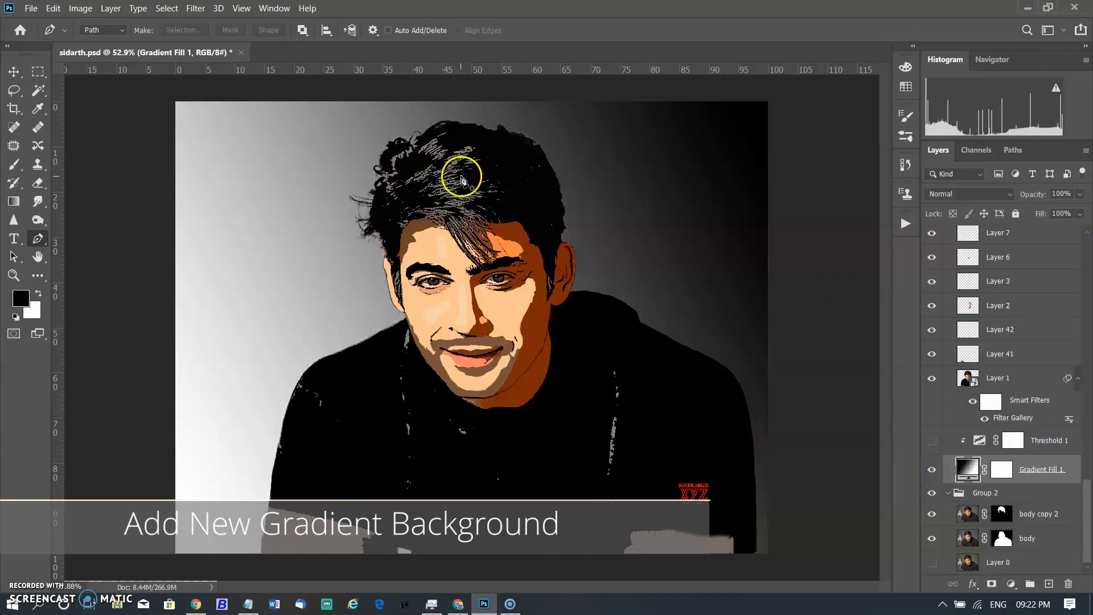
Select the Threshold 1 adjustment layer and turn on its visibility above the gradient.
click(1058, 444)
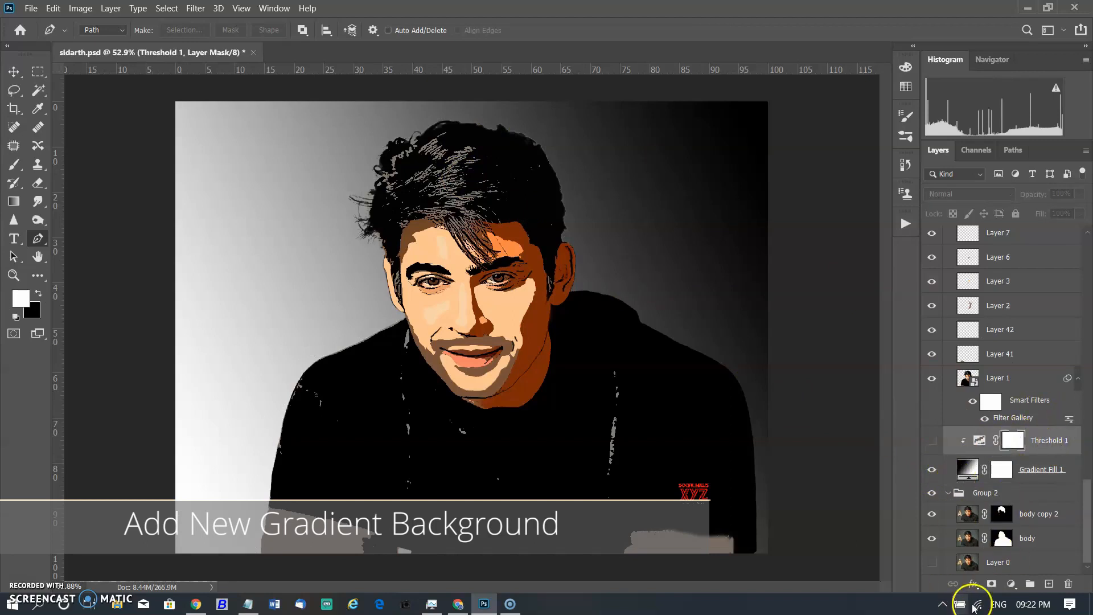
click(1011, 585)
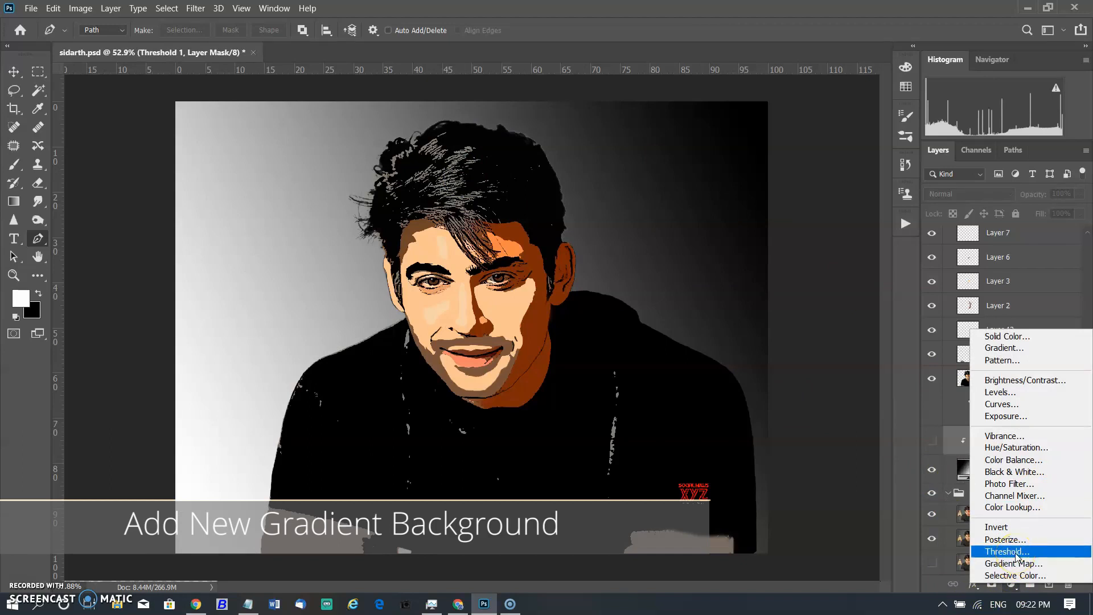
click(934, 534)
click(934, 441)
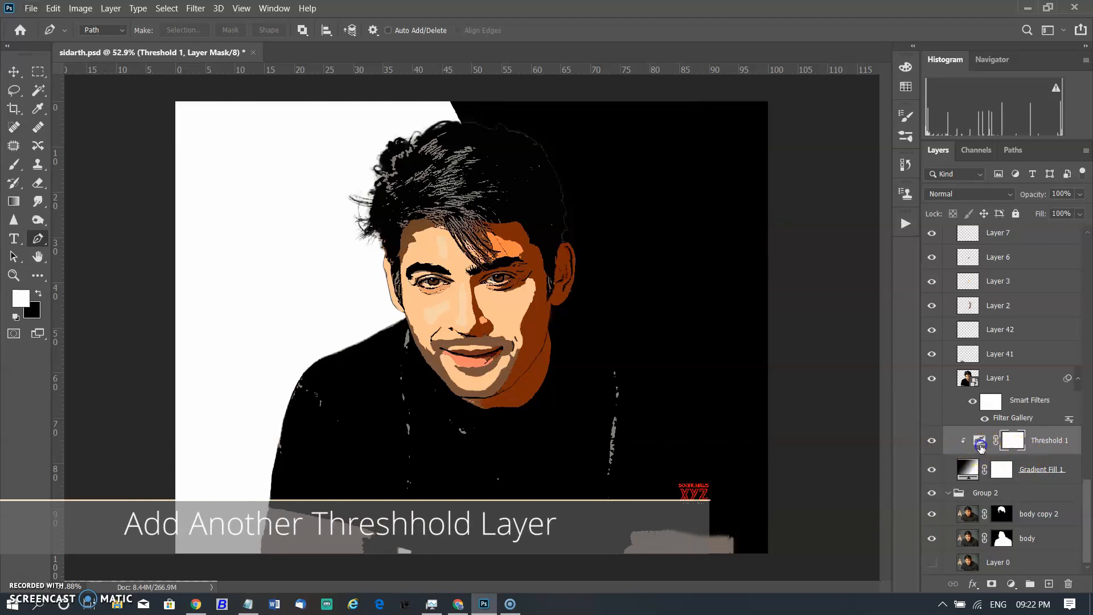
Set the Threshold 1 level to 109 and close its properties.
double_click(980, 446)
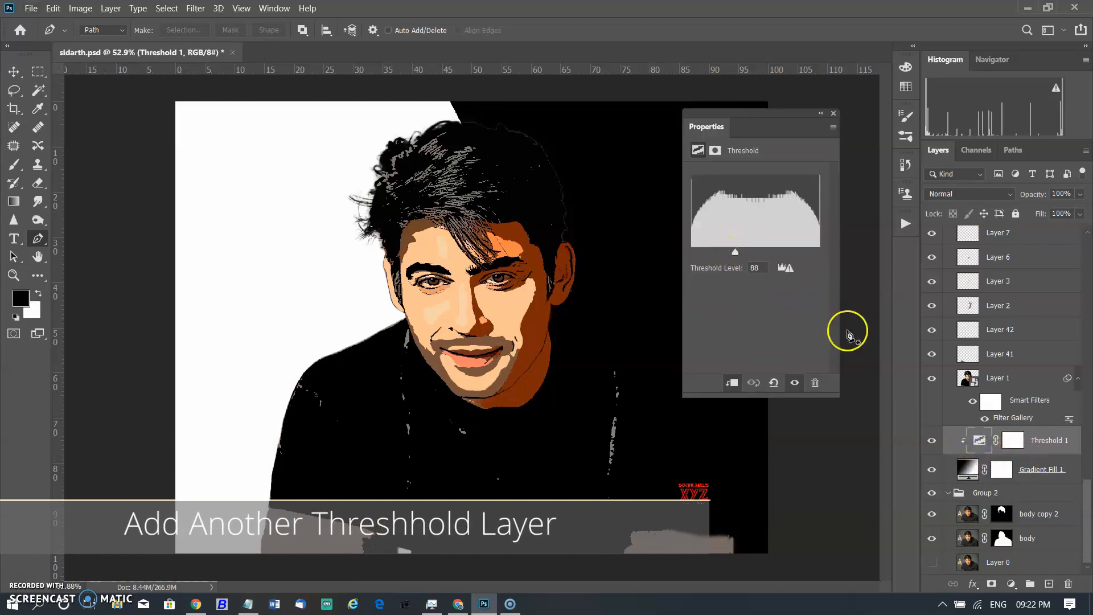
mouse_move(734, 254)
mouse_down()
mouse_move(825, 255)
mouse_move(727, 257)
mouse_move(747, 260)
mouse_up()
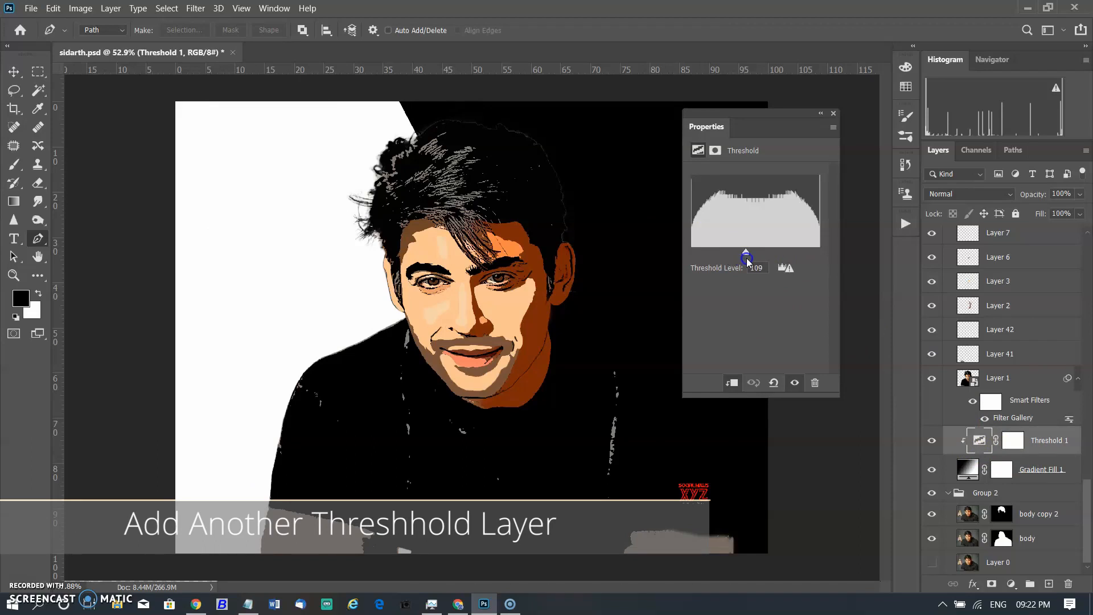
click(833, 116)
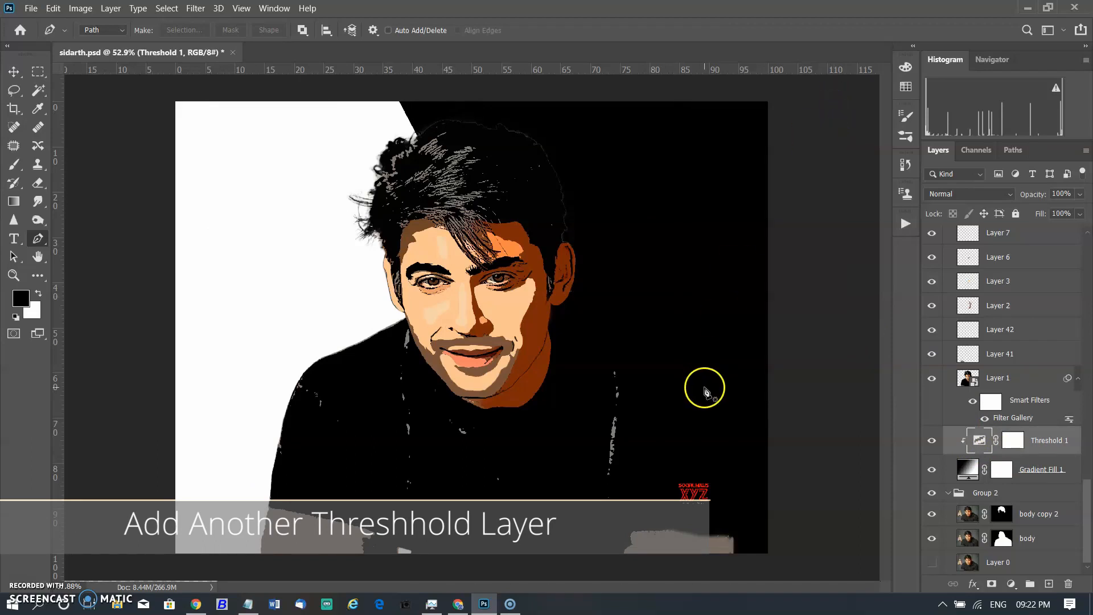
Collapse Group 1 in the layer stack and toggle its visibility to compare with the original.
key(ctrl+minus)
key(ctrl+plus)
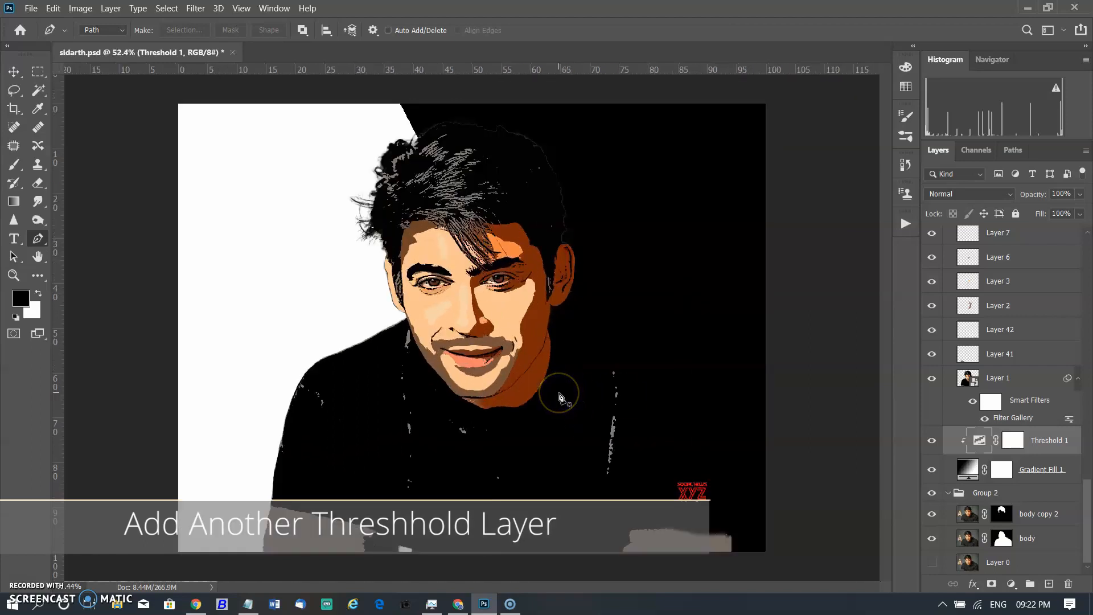
scroll(934, 324, up, 6)
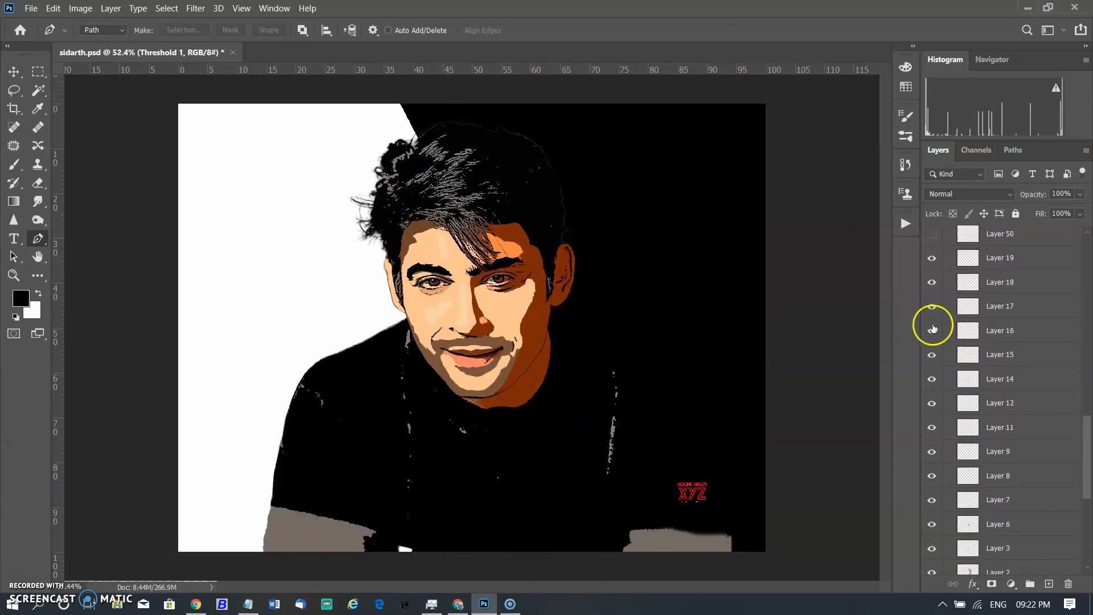
scroll(933, 326, up, 6)
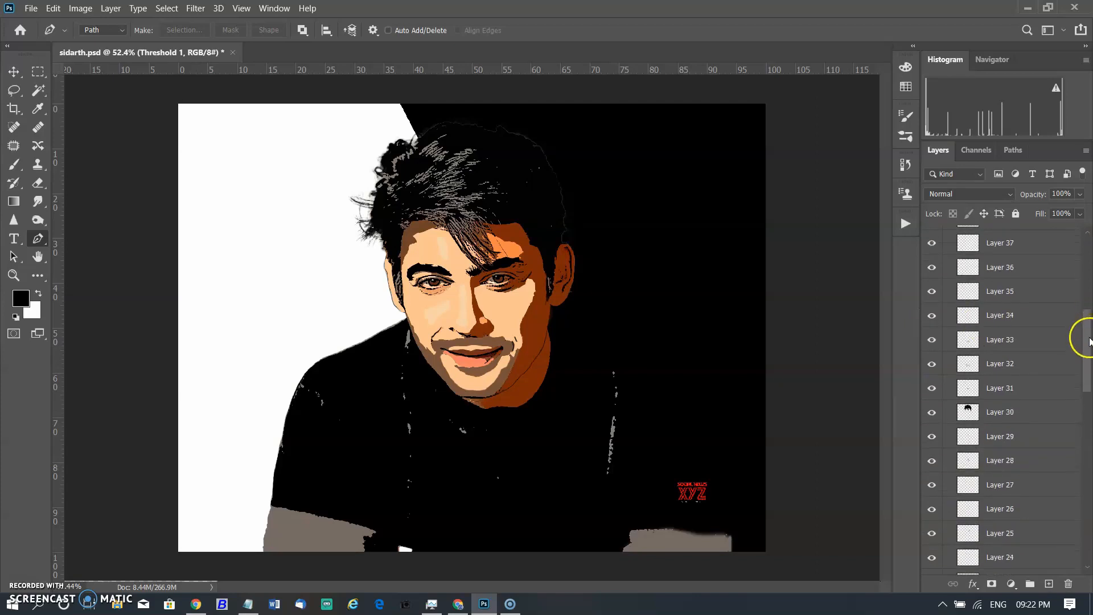
drag(1087, 336, 1088, 211)
click(947, 233)
click(931, 234)
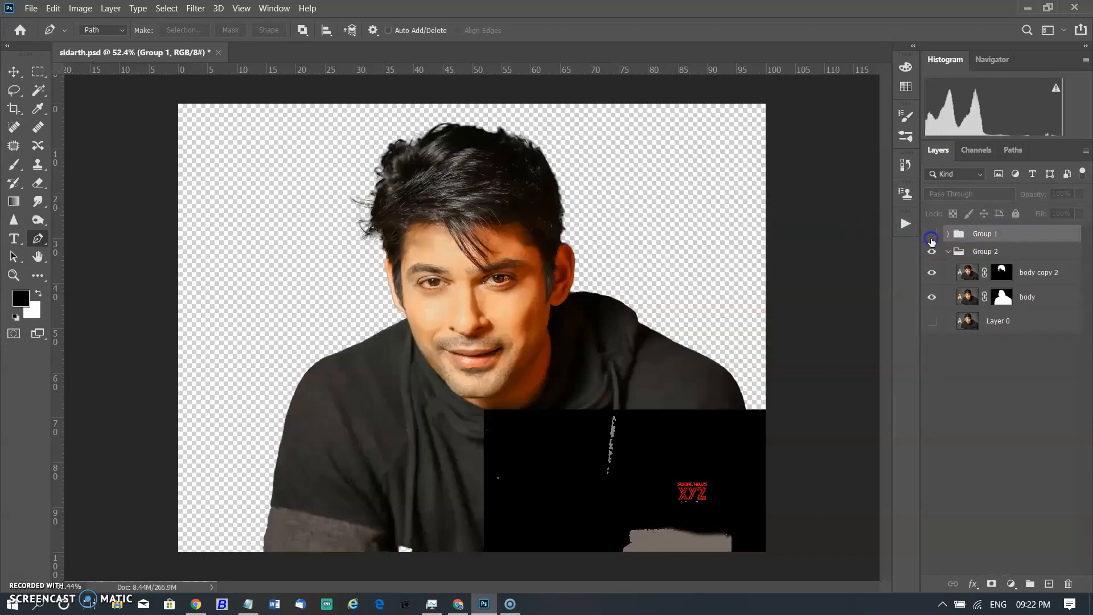
click(931, 235)
click(820, 421)
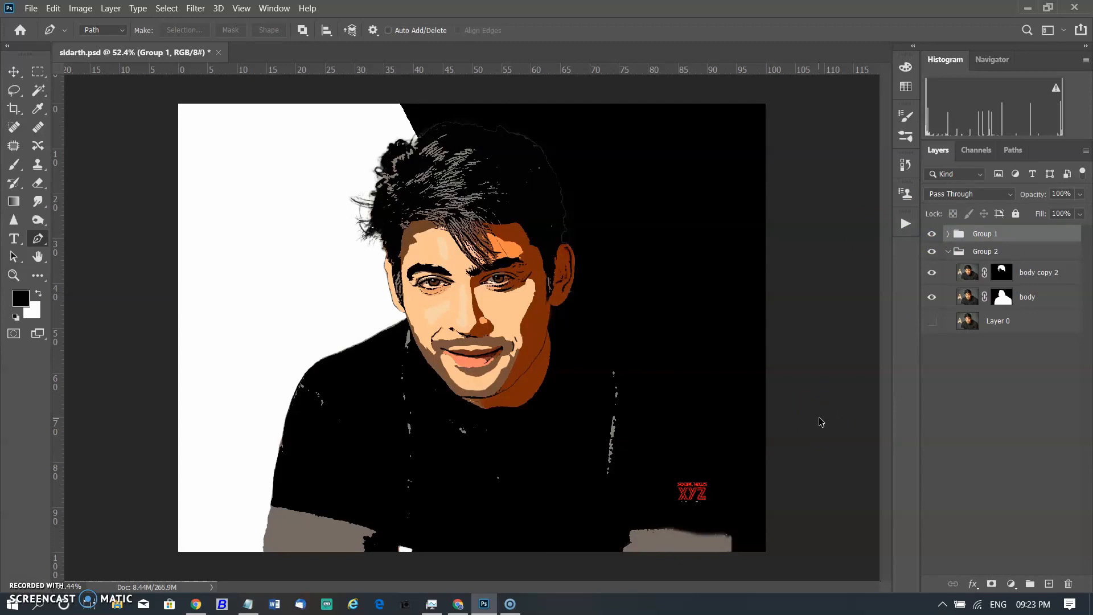
Stamp all visible layers into a new layer and crop the canvas by pulling the lower-left corner inward.
key(ctrl+shift+alt+e)
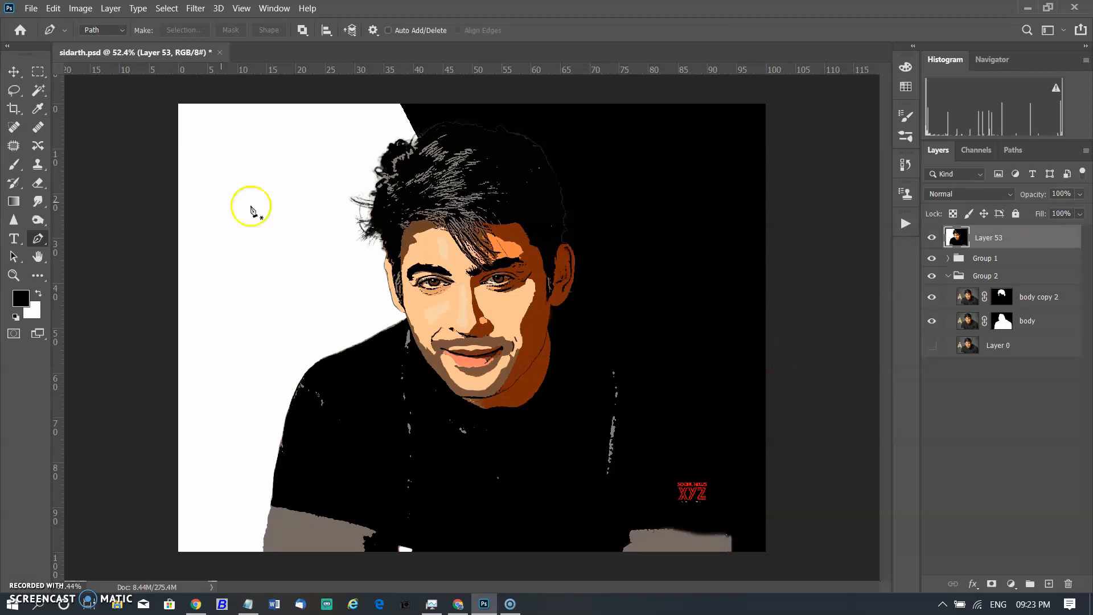
click(14, 108)
drag(180, 550, 218, 505)
click(747, 31)
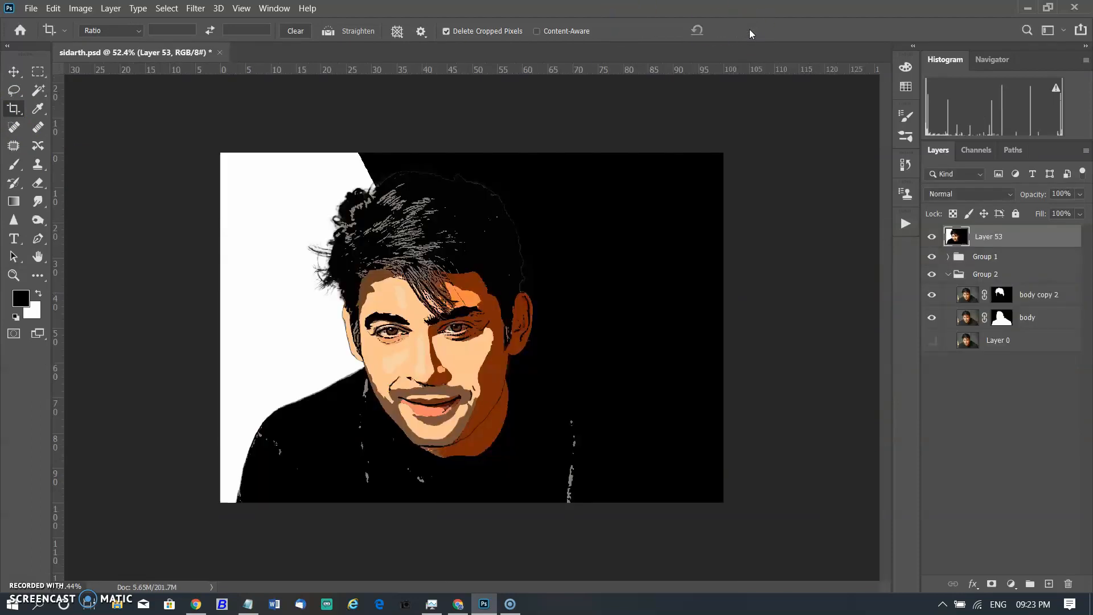
Toggle the stamped layer and Group 1 visibility to compare the final artwork with the original photo.
click(932, 237)
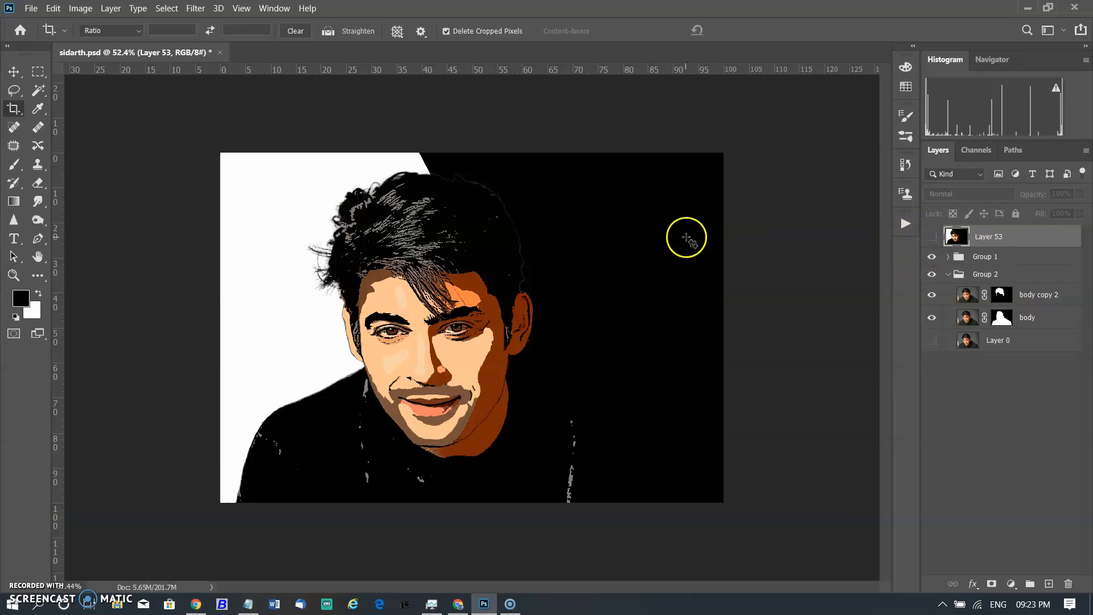
click(931, 259)
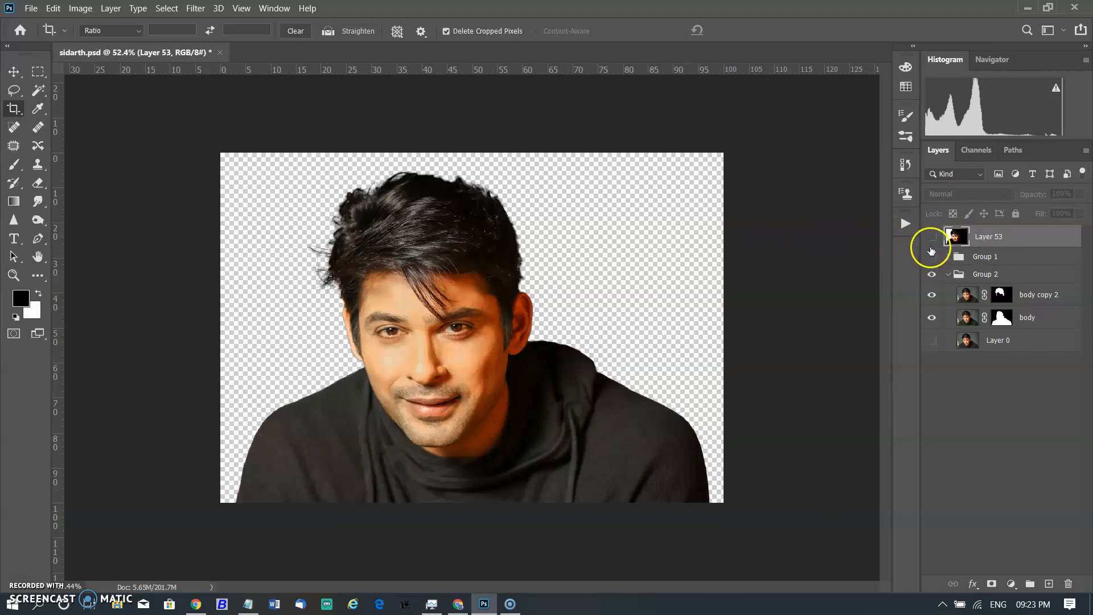
click(929, 256)
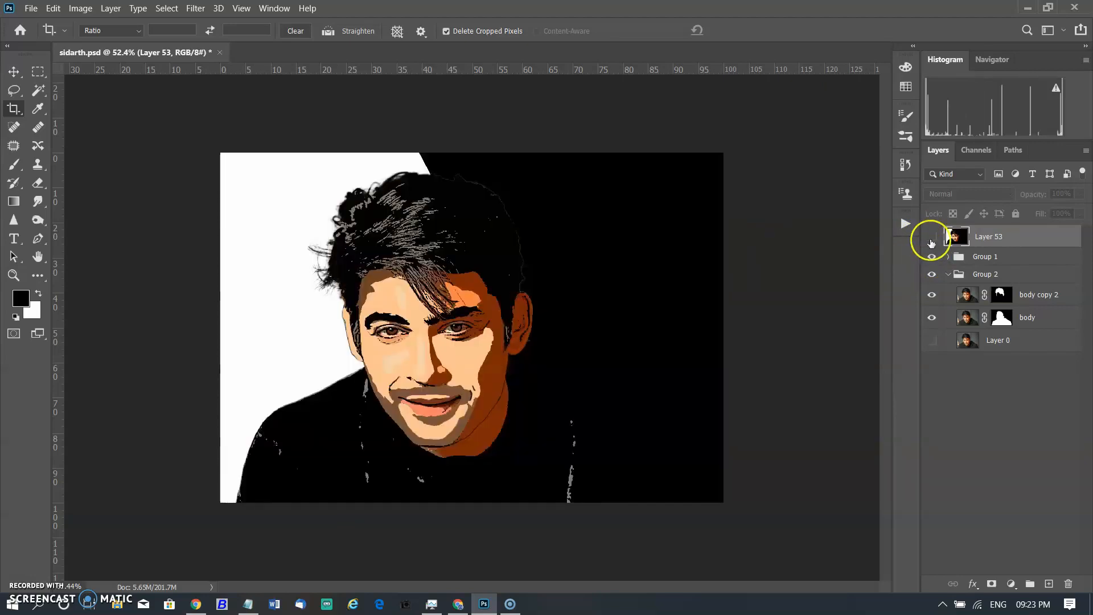
click(931, 237)
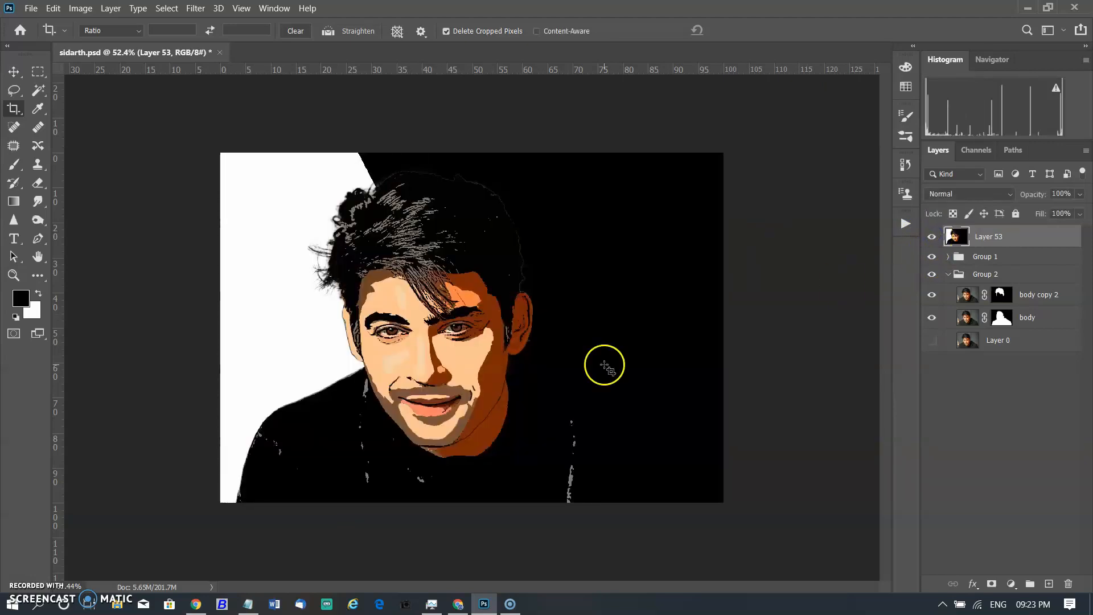
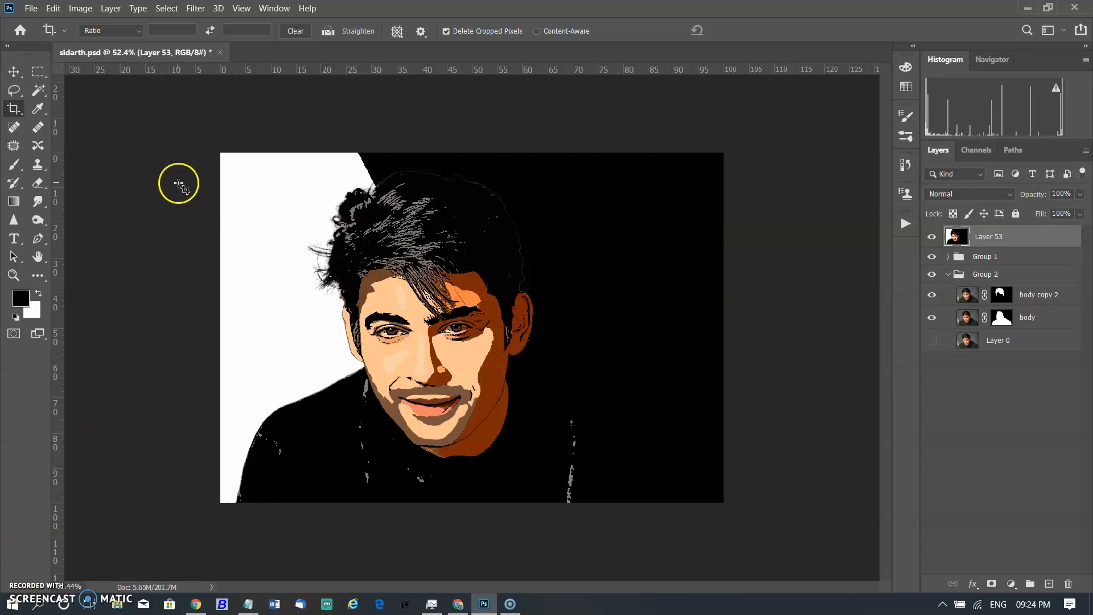
Create a new 1920 × 1080 px, 72 ppi RGB document with a white background.
click(40, 9)
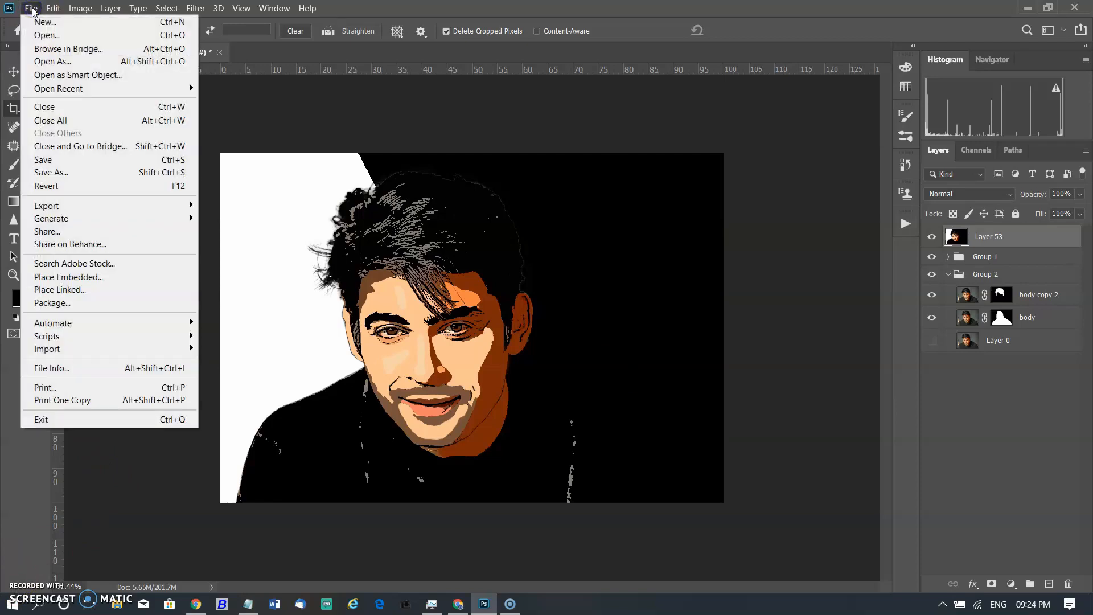
click(42, 22)
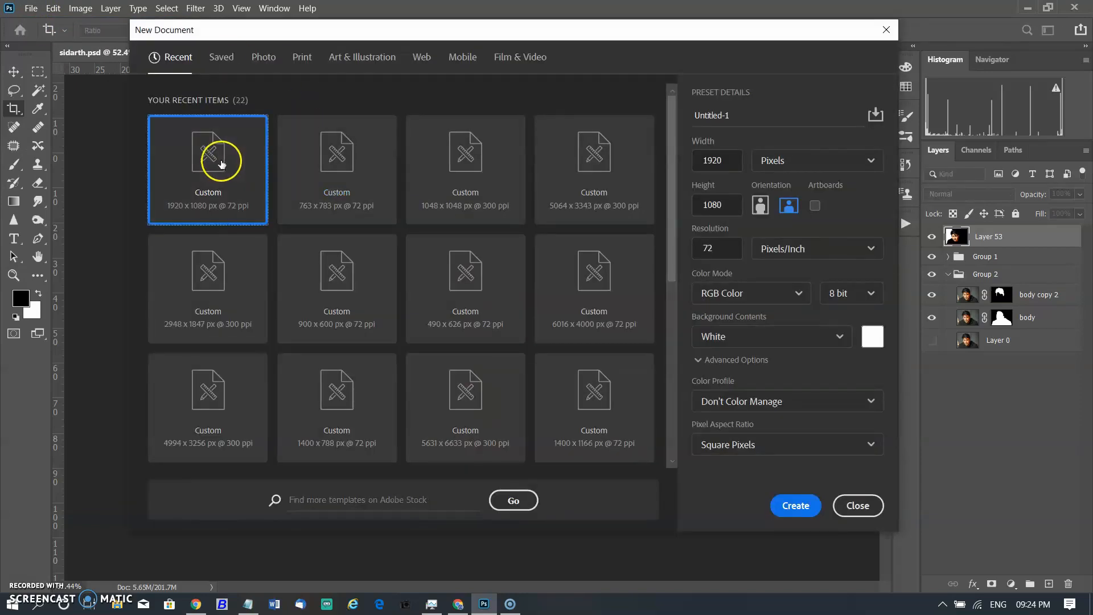
click(795, 505)
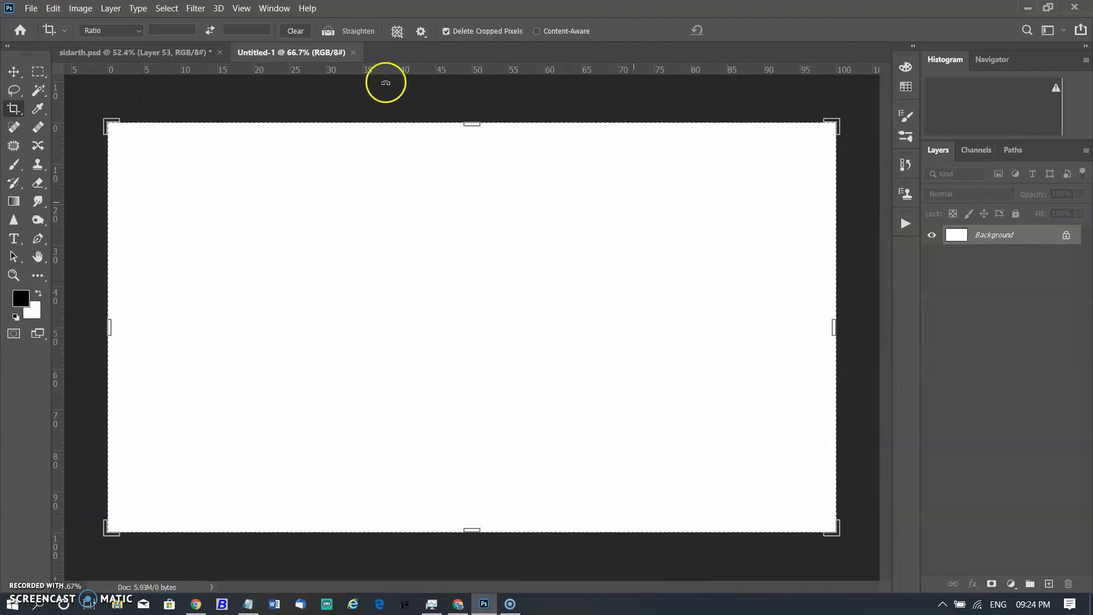
Return to the portrait document, select the whole stamped artwork with the Rectangular Marquee and copy it.
click(116, 53)
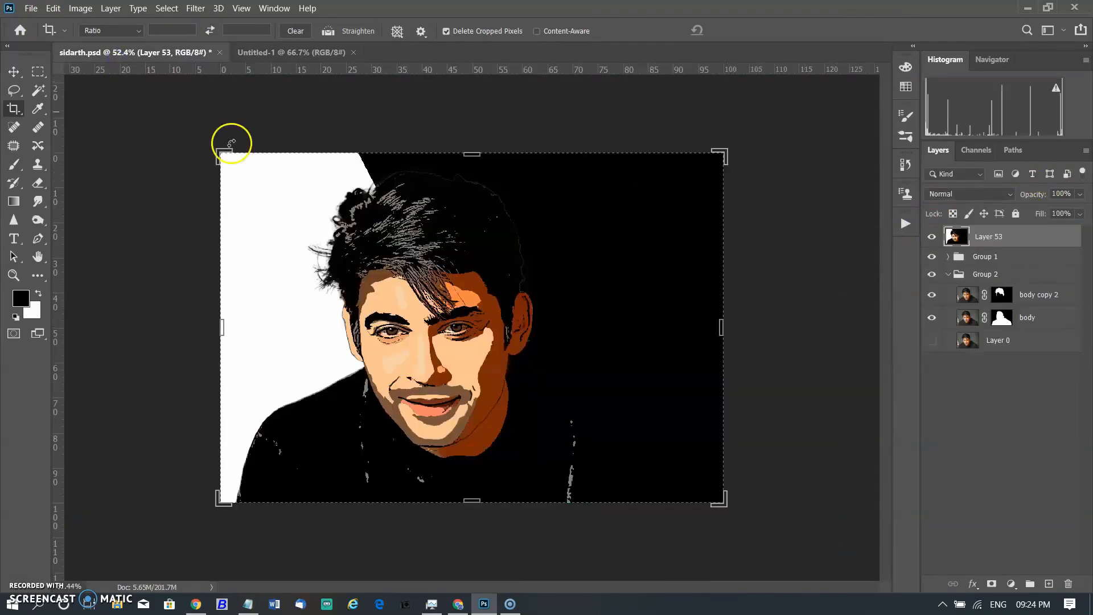
click(37, 71)
drag(221, 152, 757, 500)
drag(761, 500, 213, 145)
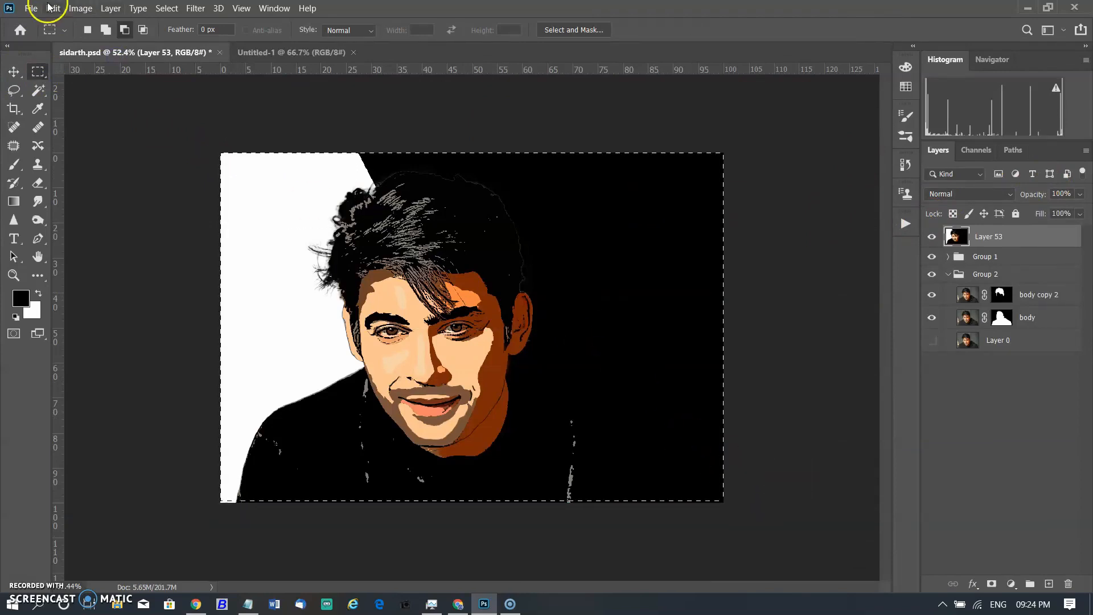
click(53, 8)
click(64, 100)
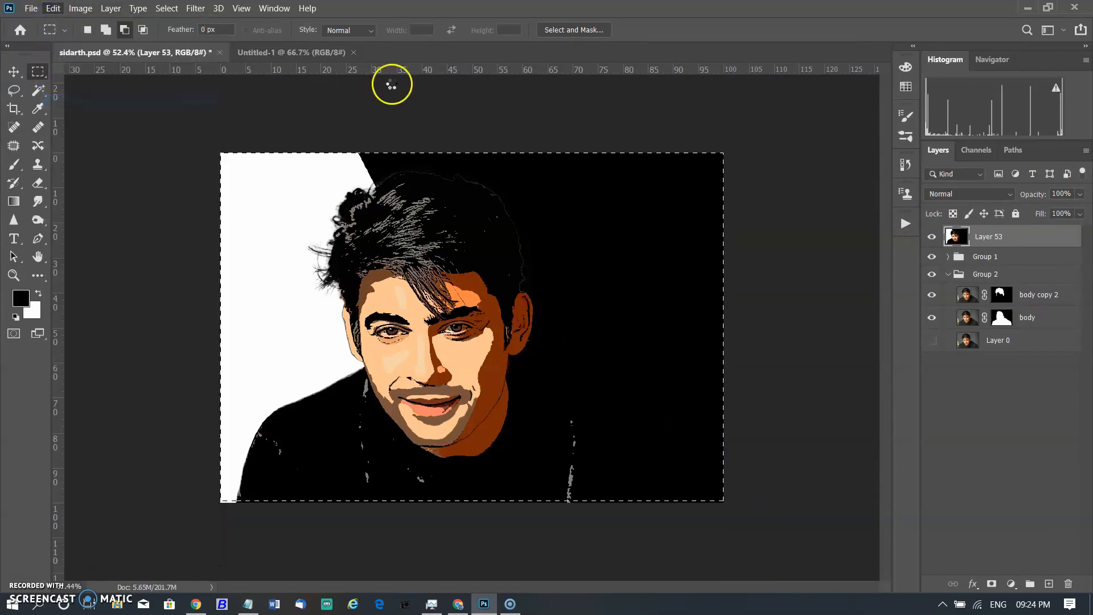
Paste the copied artwork into the new document and select the pasted layer with the Move tool.
click(261, 52)
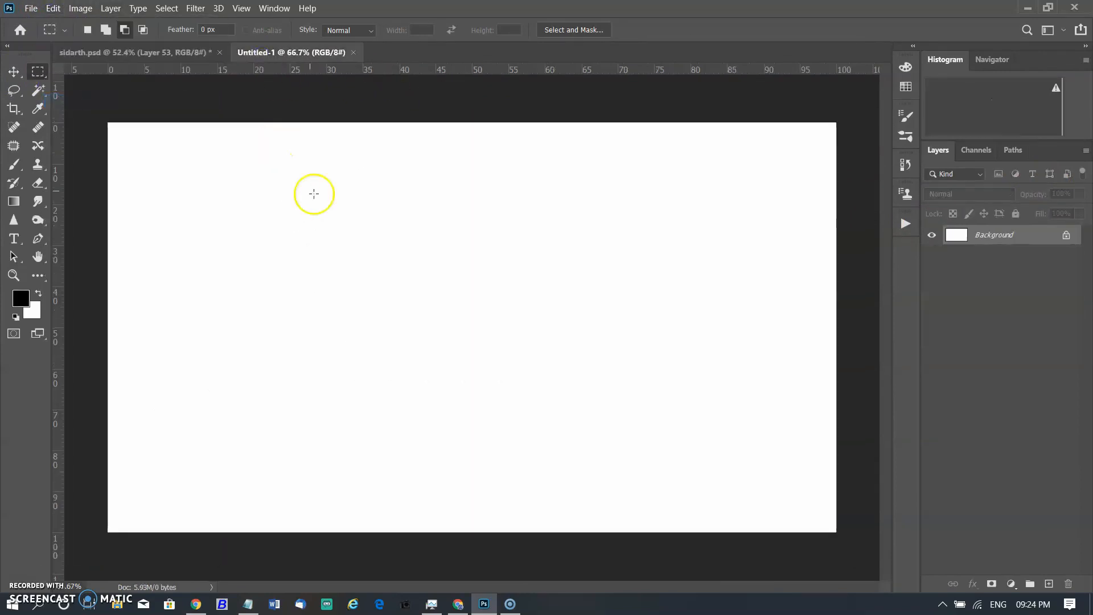
key(ctrl+v)
click(464, 336)
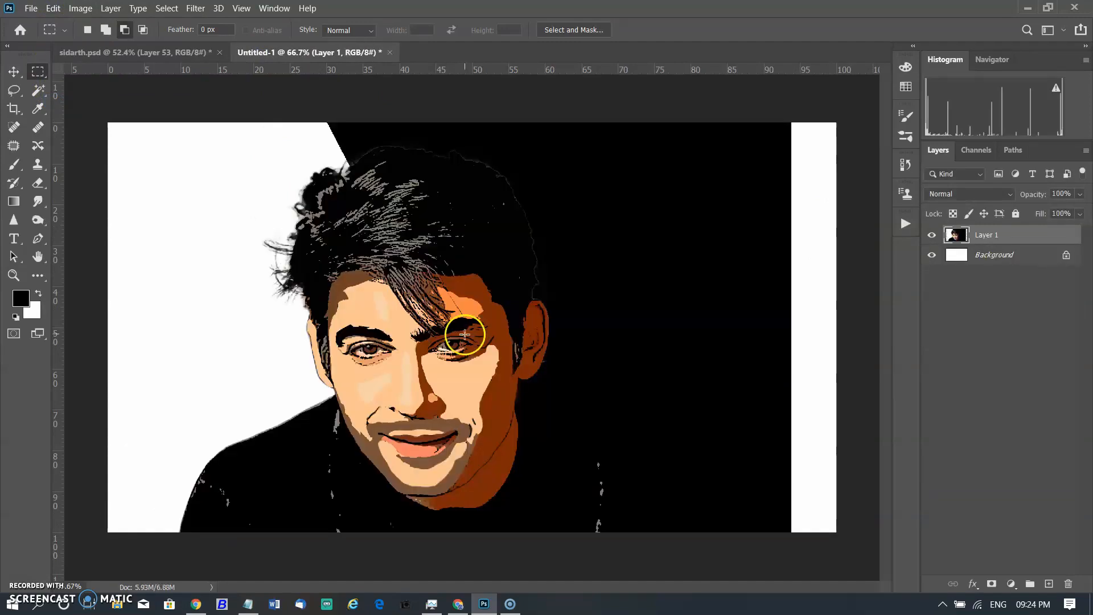
key(v)
click(182, 336)
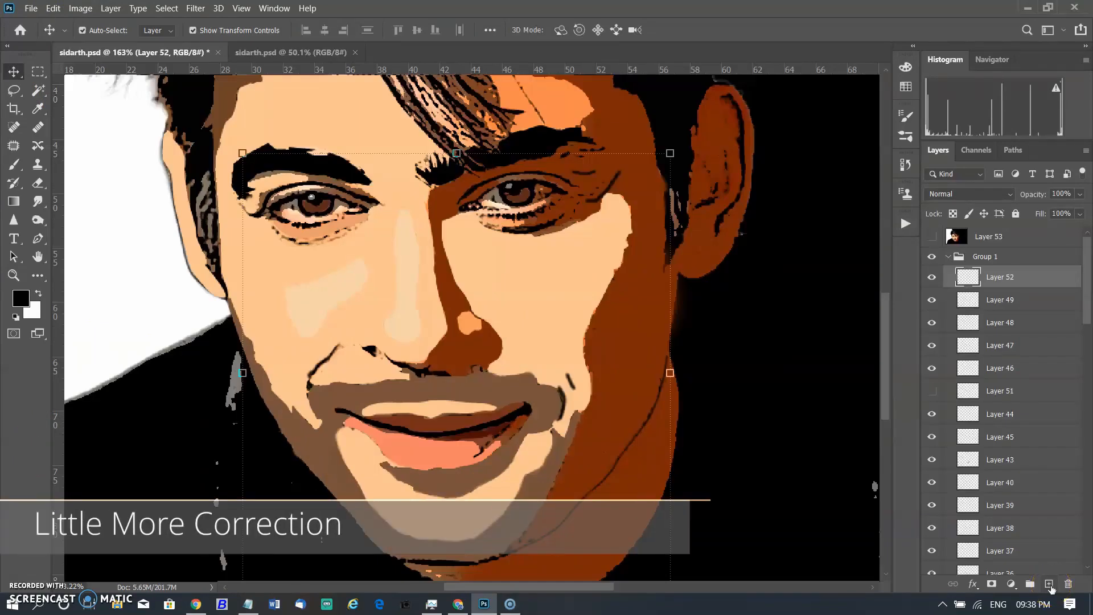
click(207, 341)
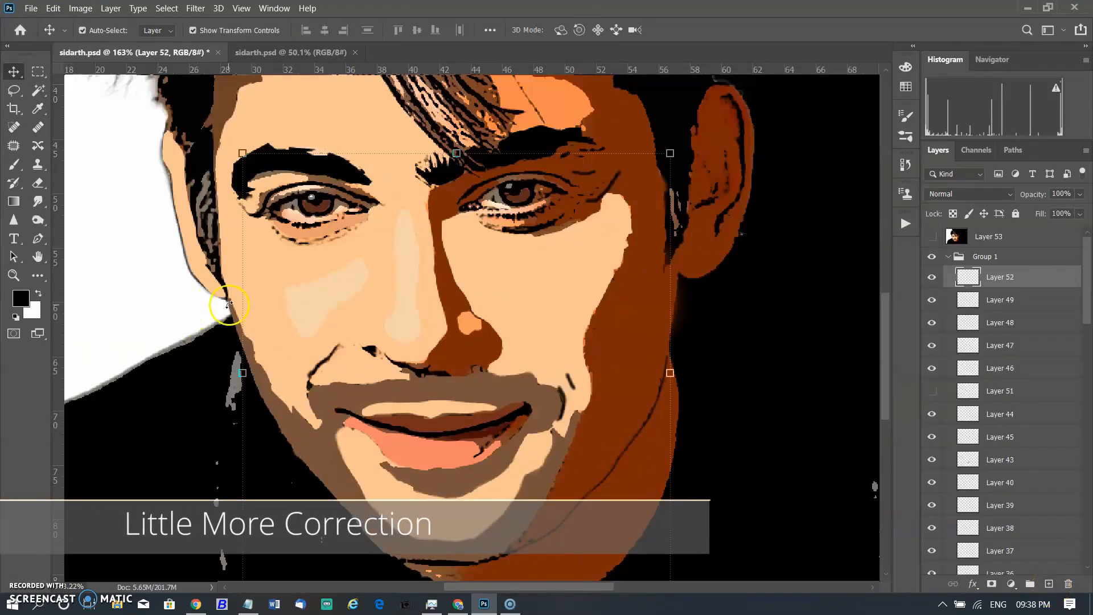
Hide Group 1 and trace a closed Pen path along the left cheek and jawline over the original photo.
click(36, 241)
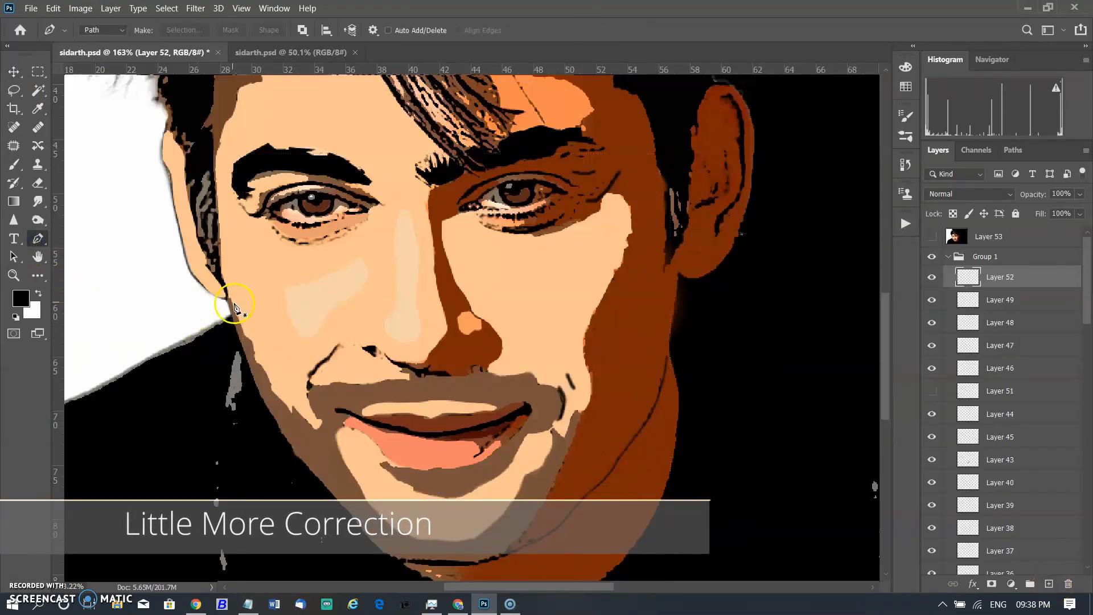
click(932, 256)
click(233, 300)
drag(246, 324, 308, 423)
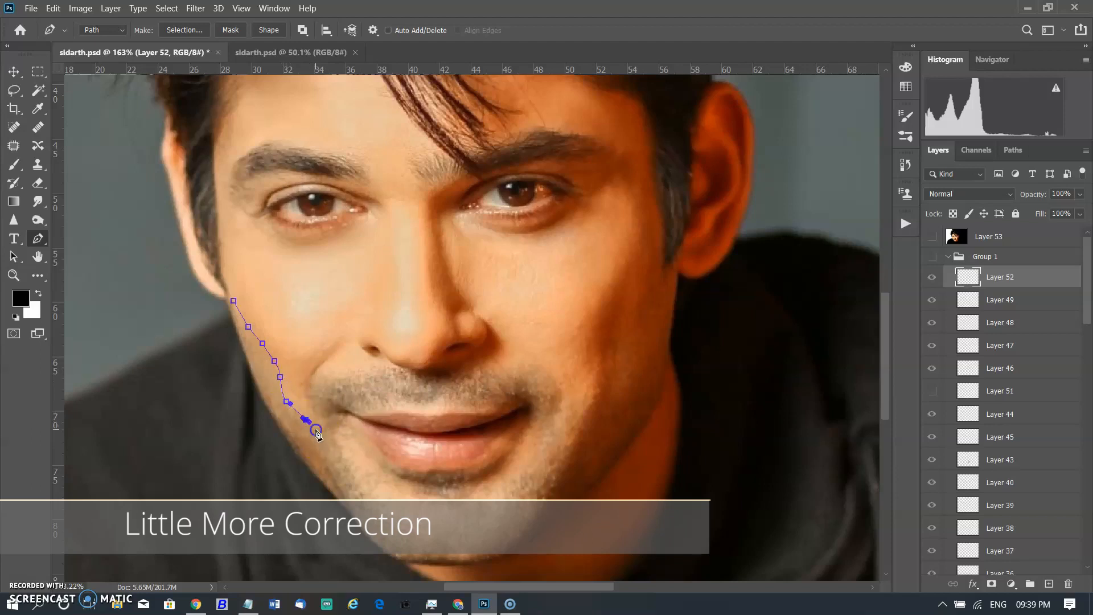
click(325, 424)
click(306, 392)
click(309, 371)
click(313, 360)
click(284, 341)
click(270, 333)
click(258, 305)
click(245, 290)
click(233, 300)
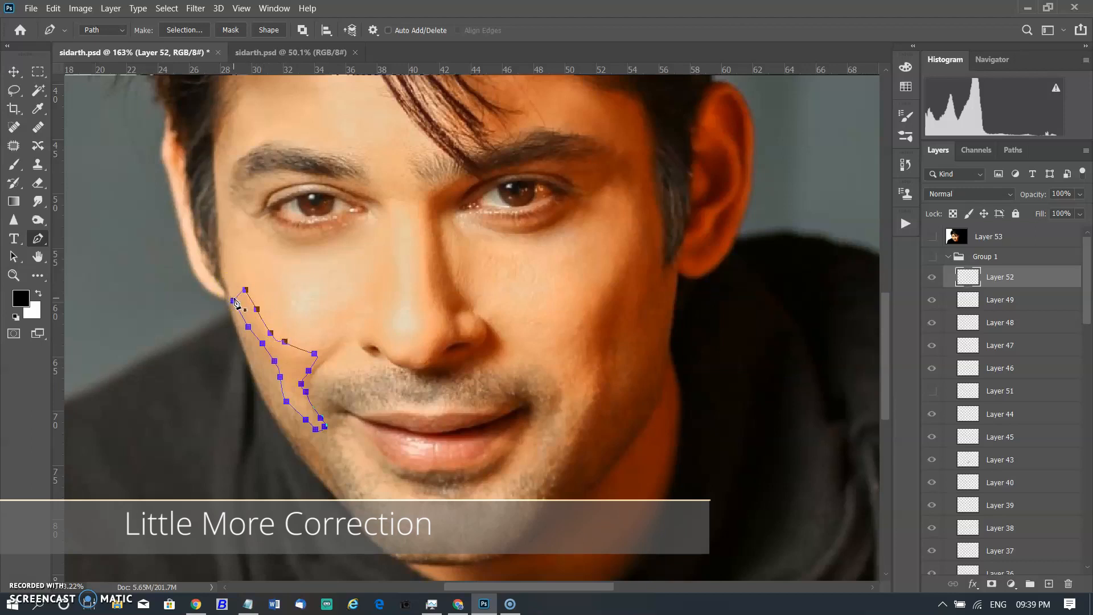
Show Group 1 again and save the work path under the name correct.
click(932, 256)
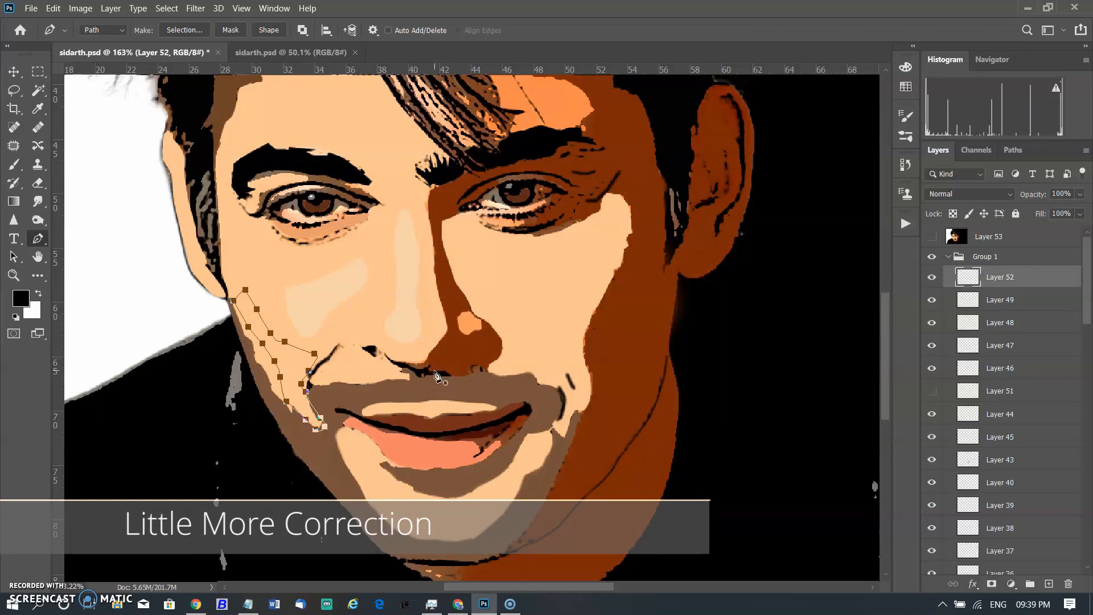
click(1013, 151)
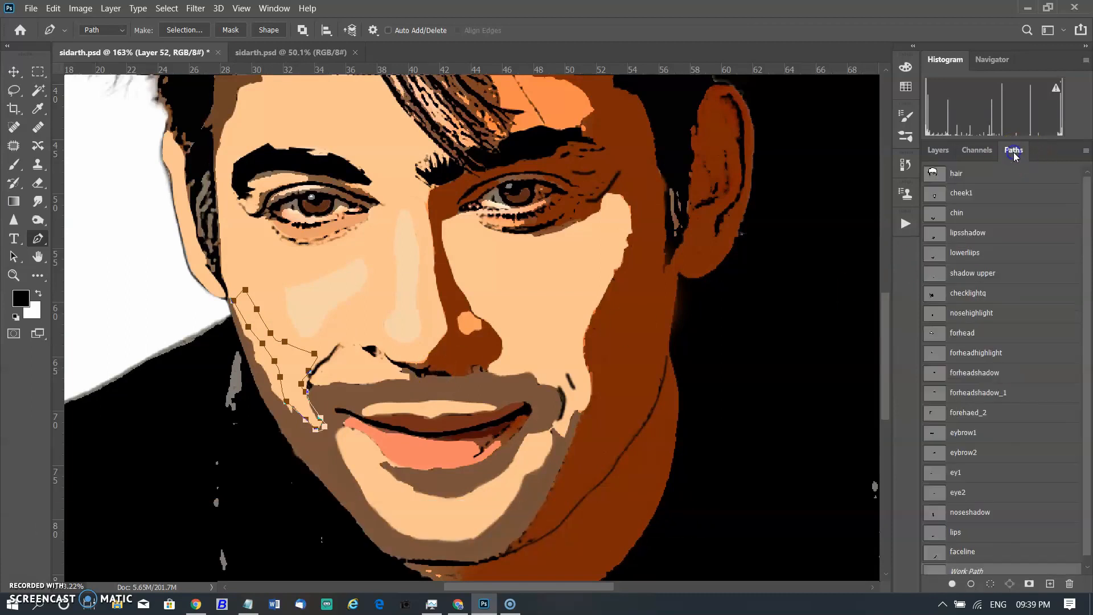
double_click(939, 567)
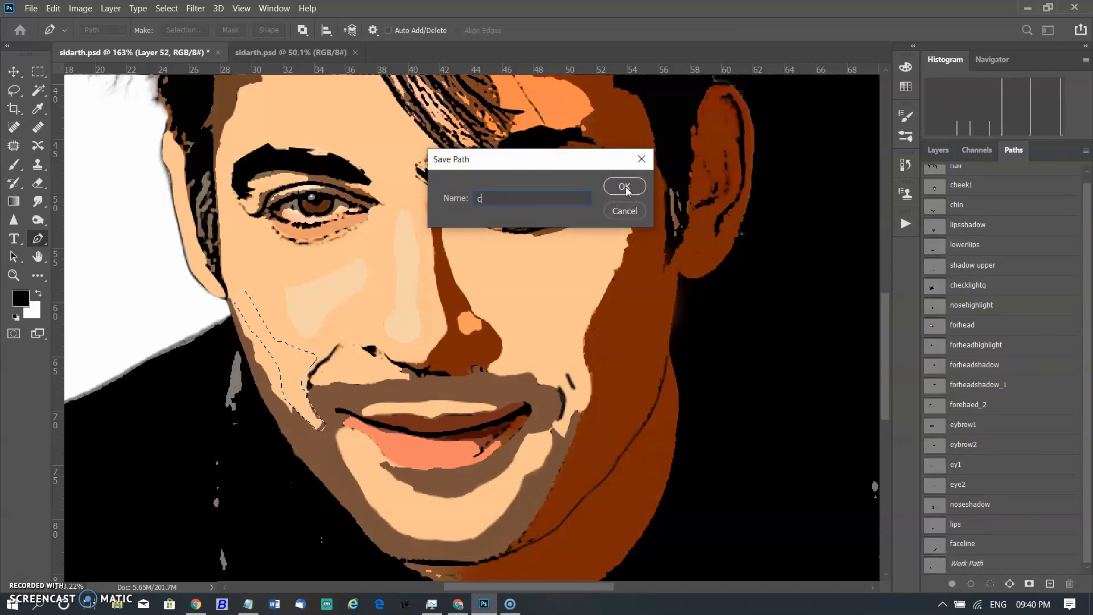
click(625, 187)
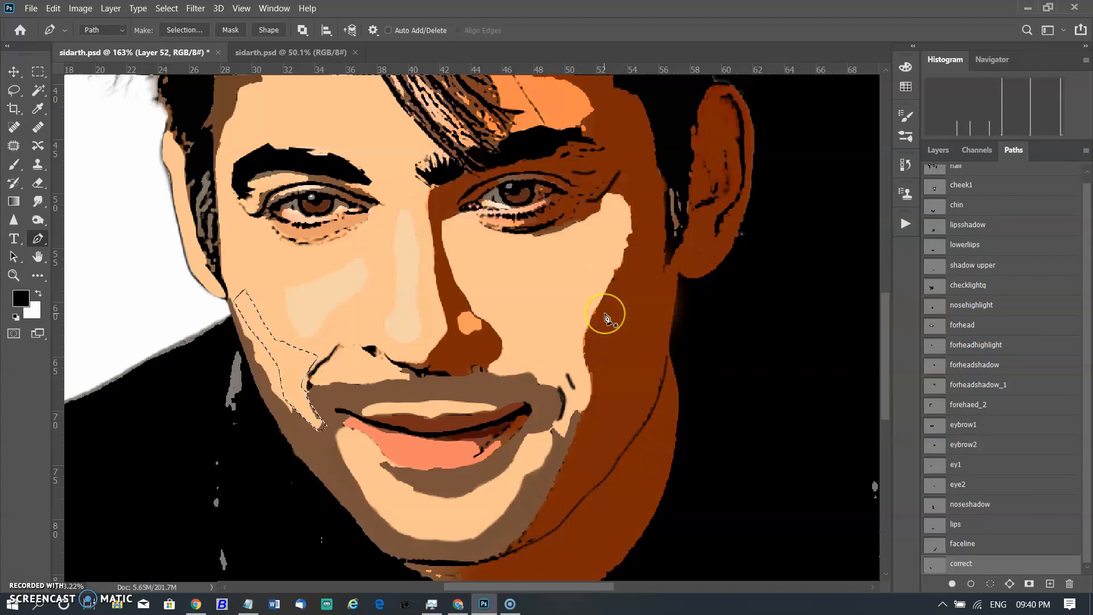
Load the correct path as a selection and invert it with the Lasso tool's selection options.
click(993, 565)
key(ctrl+d)
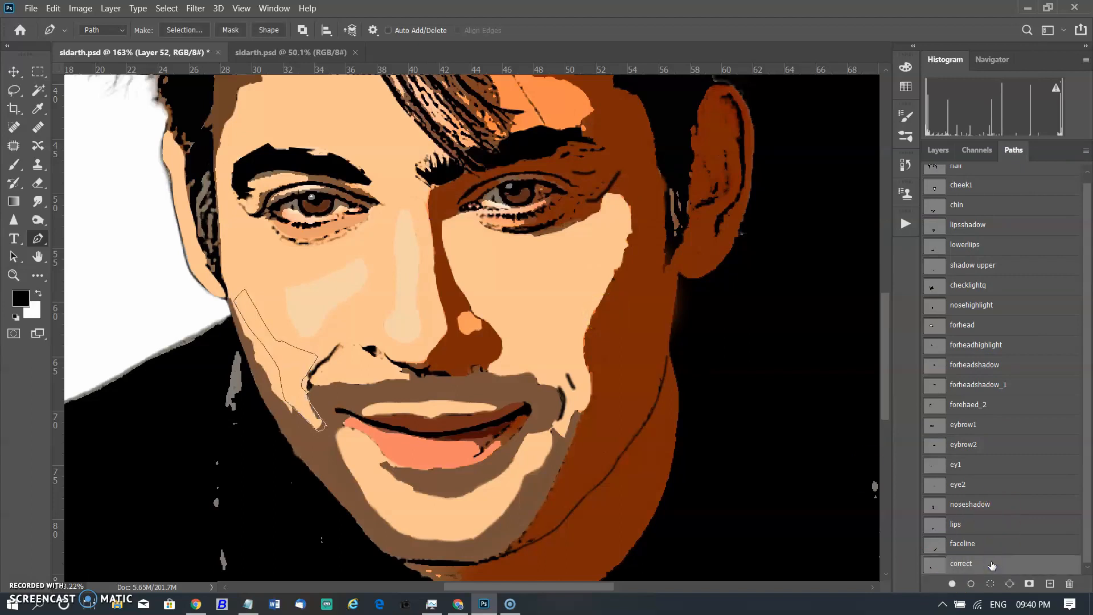
key(Escape)
ctrl+click(935, 568)
click(14, 91)
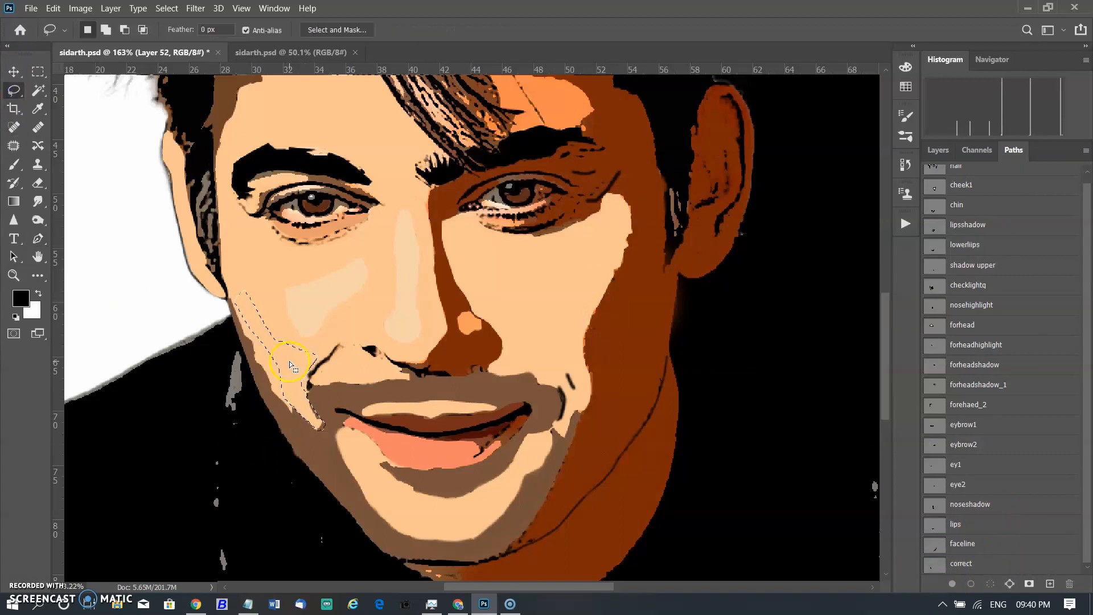
right_click(289, 360)
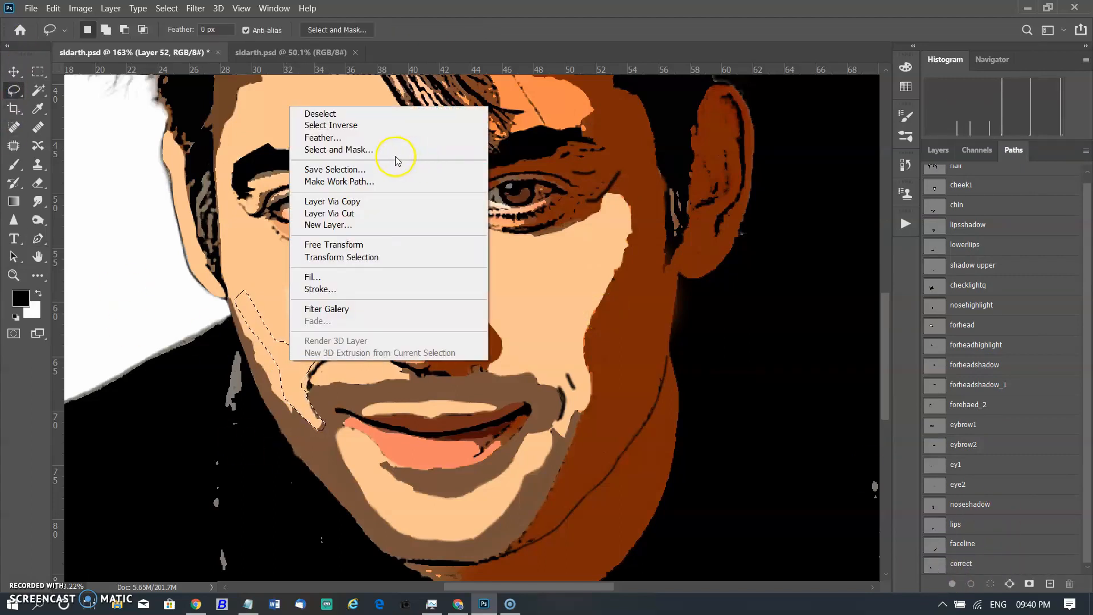
click(364, 125)
Sample the light skin colour and brush over the traced cheek area, then deselect.
click(14, 165)
alt+click(321, 457)
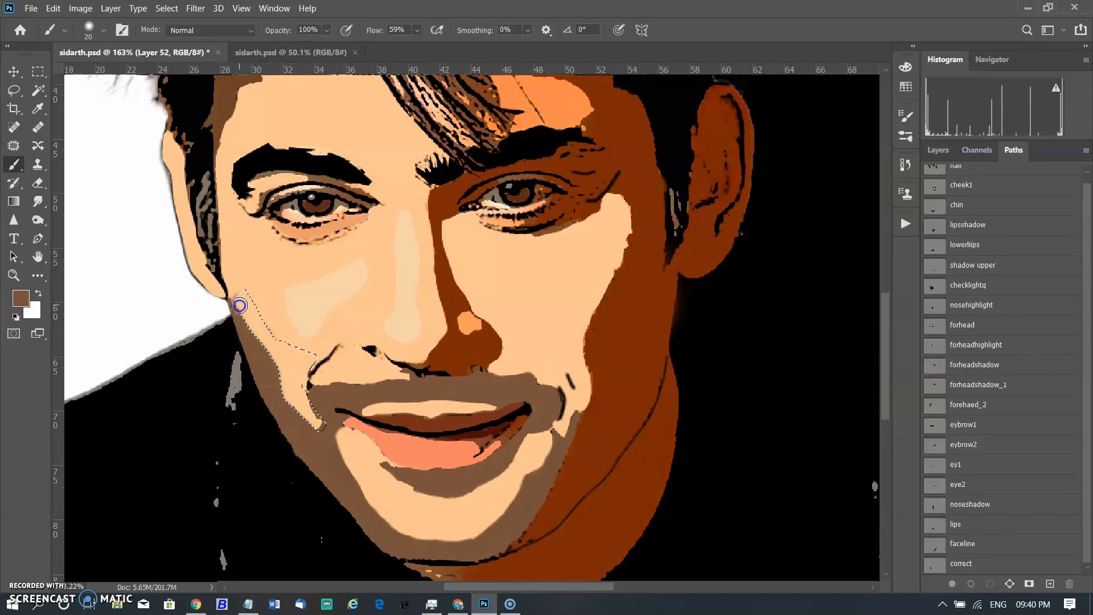
click(14, 90)
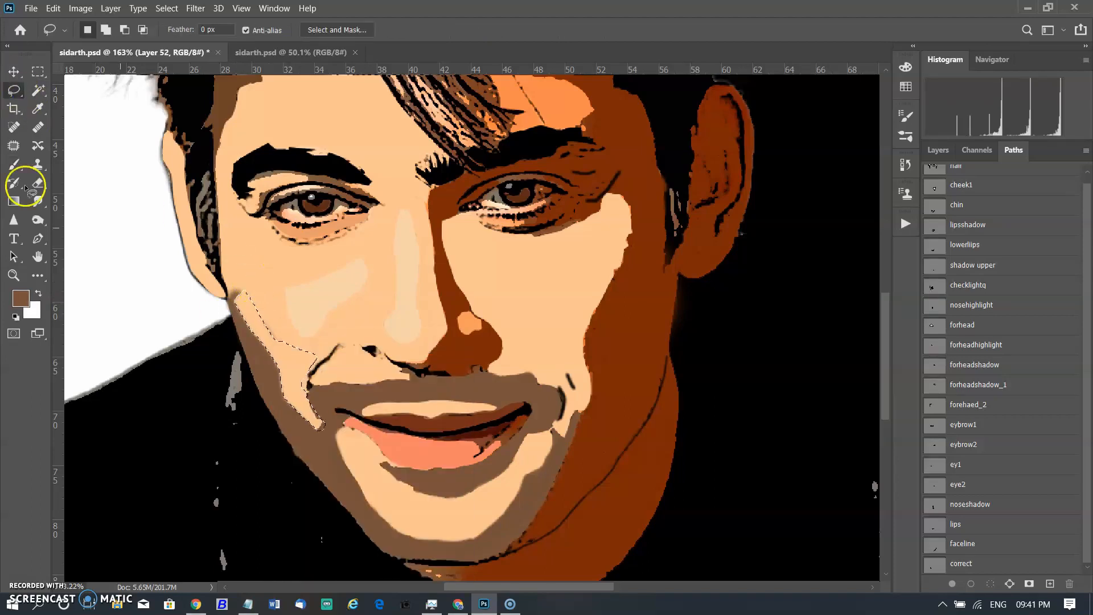
click(15, 165)
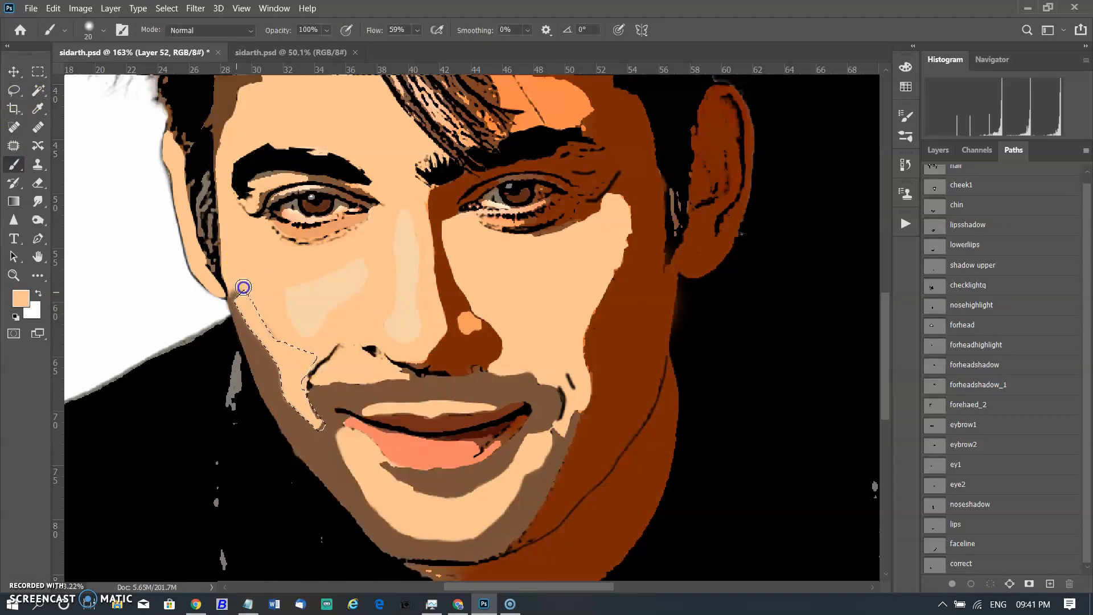
click(14, 127)
click(15, 95)
right_click(246, 309)
click(267, 330)
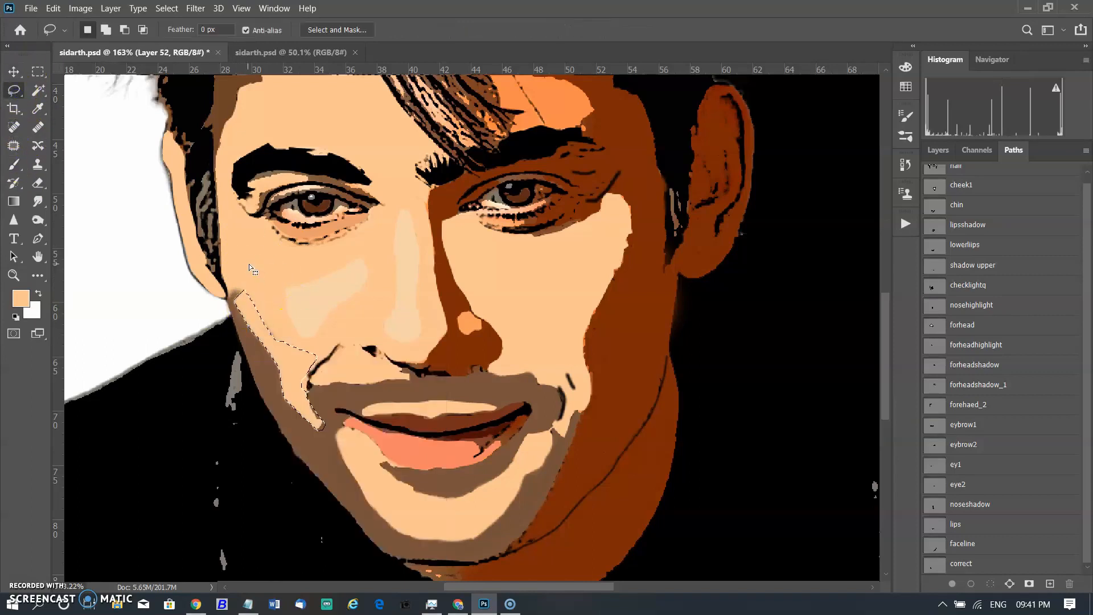
click(15, 166)
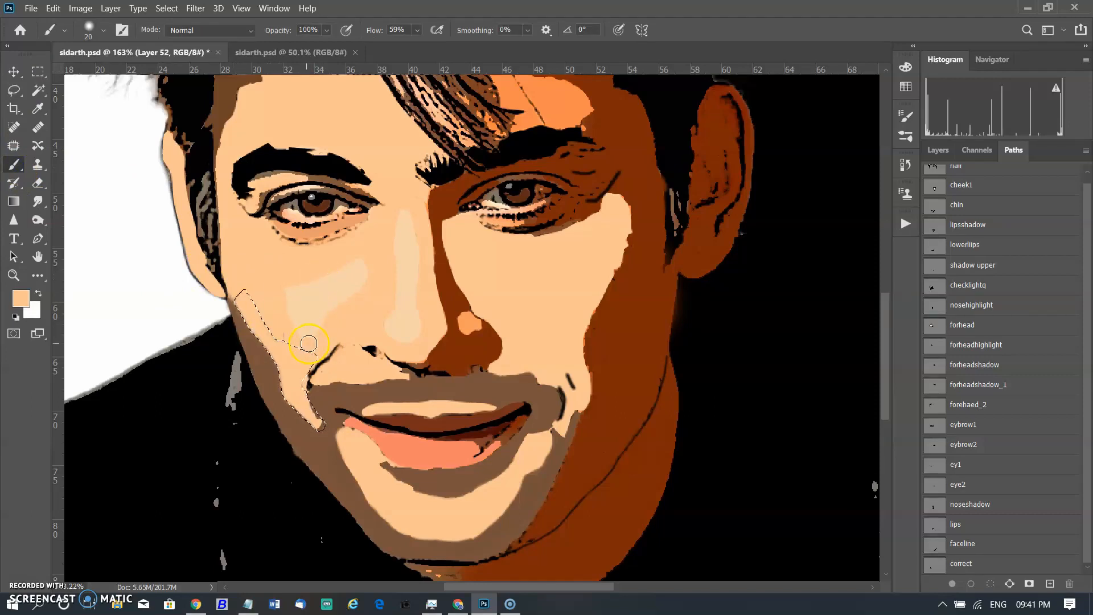
key(ctrl+d)
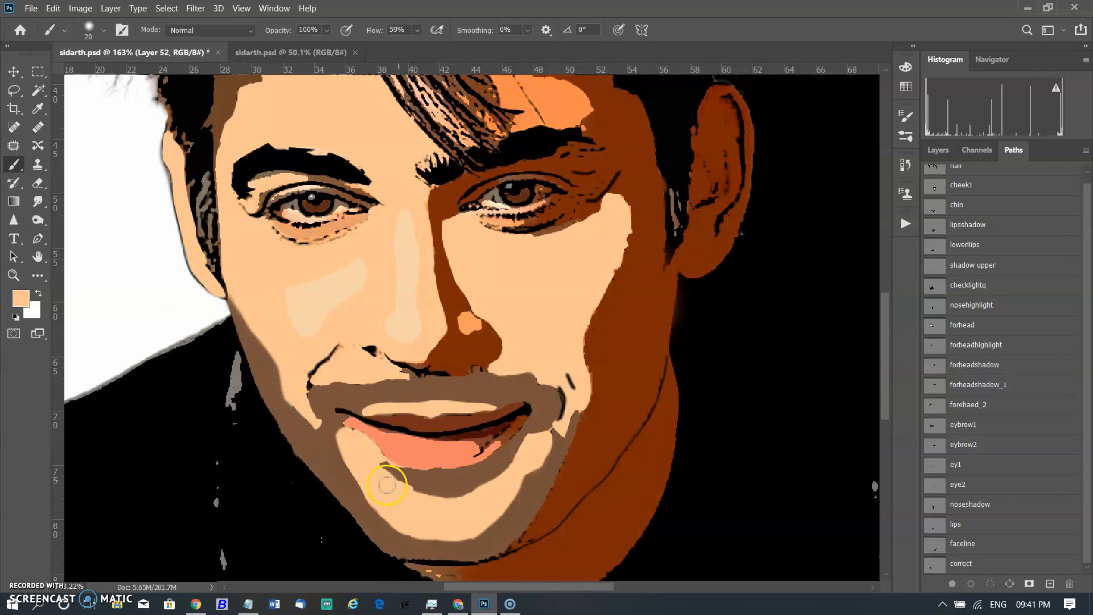
Return to the layers and add a new empty layer inside Group 1 above Layer 52.
scroll(345, 462, down, 1)
scroll(763, 444, up, 4)
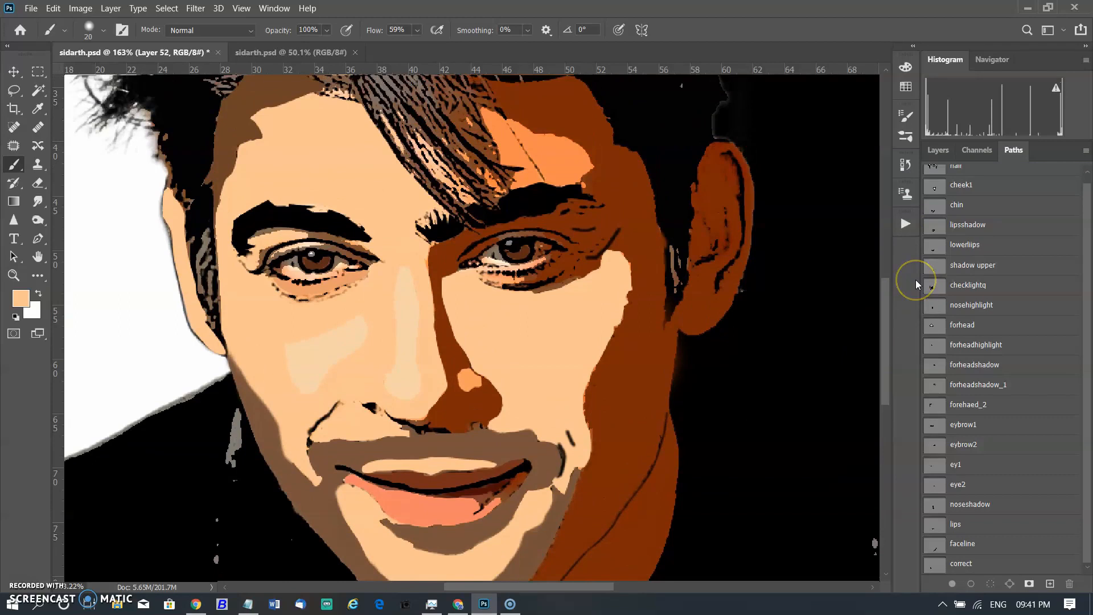
scroll(1081, 239, up, 1)
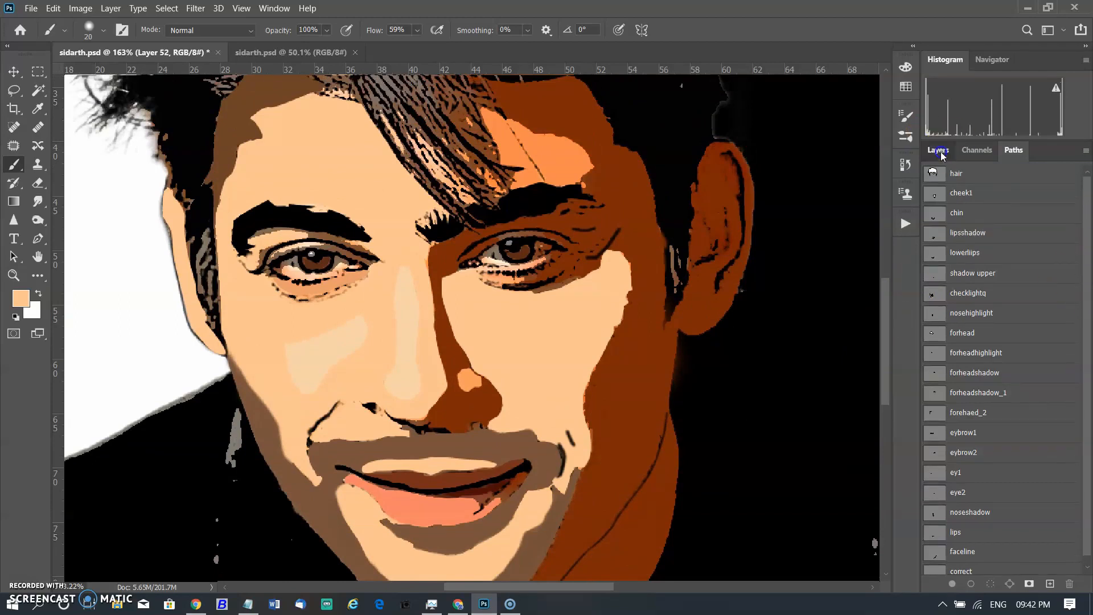
click(941, 153)
click(934, 257)
click(934, 257)
click(933, 256)
click(1049, 583)
With Group 1 hidden, trace a small closed Pen path along the crease beside the left corner of the mouth.
key(p)
click(304, 471)
drag(312, 482, 295, 433)
key(ctrl+z)
drag(290, 441, 291, 447)
drag(293, 459, 297, 463)
click(304, 470)
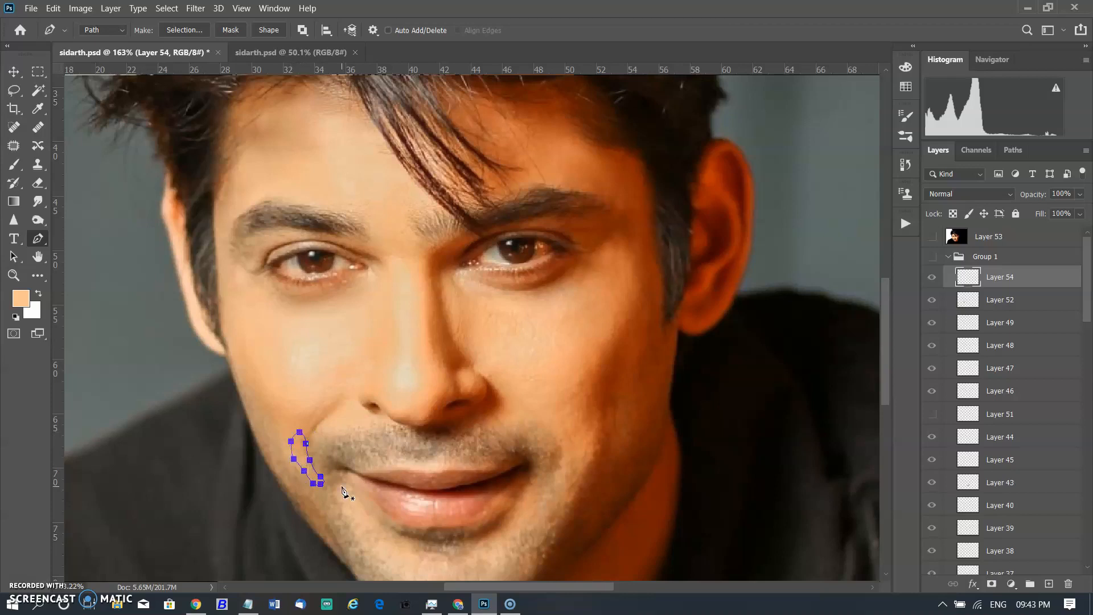
click(932, 256)
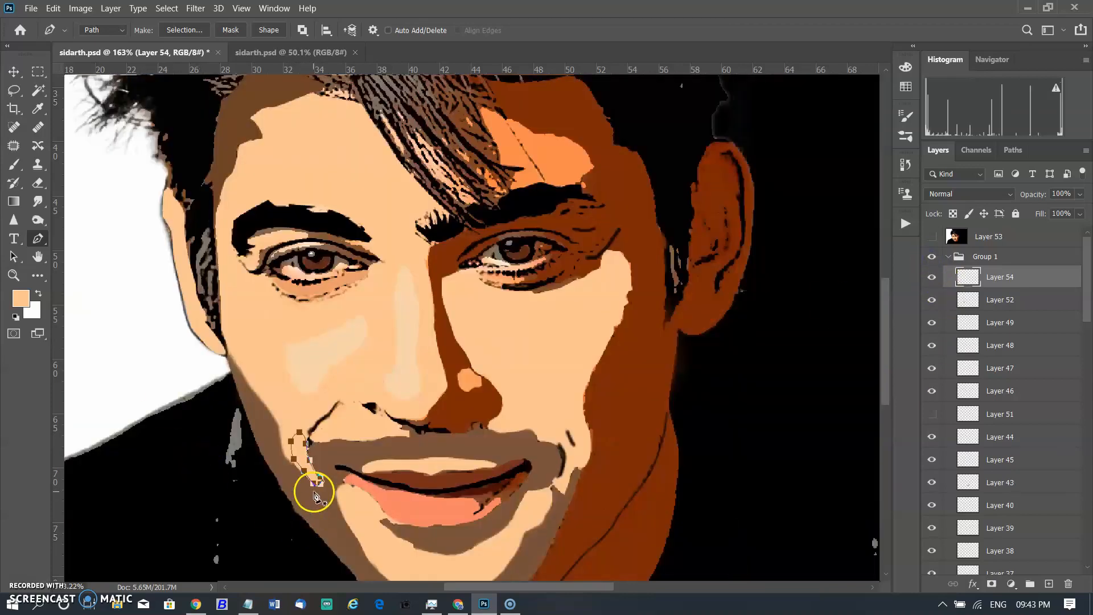
ctrl+click(317, 487)
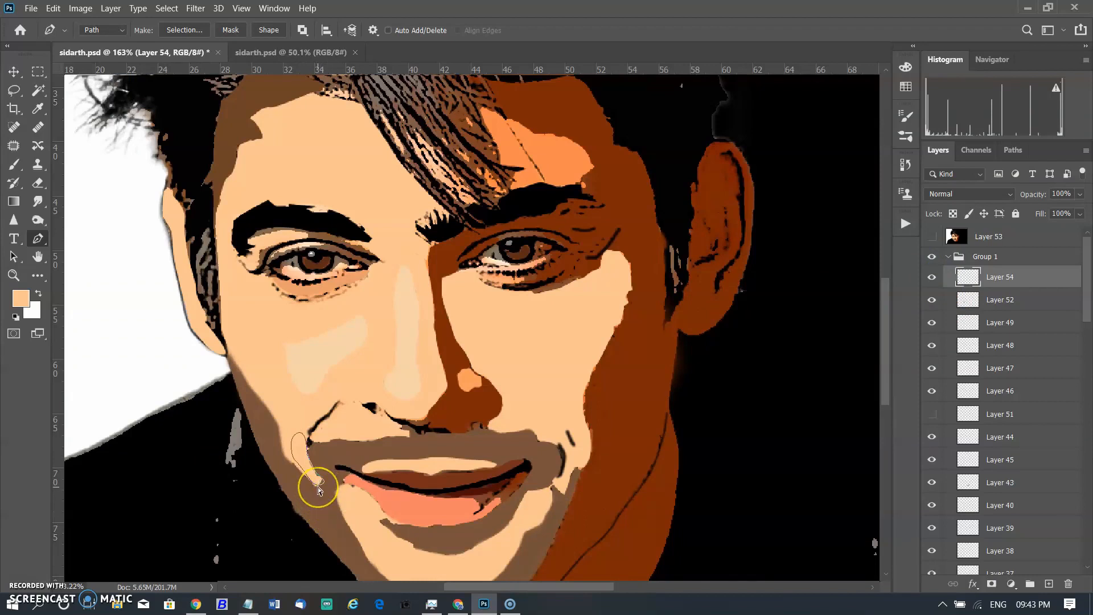